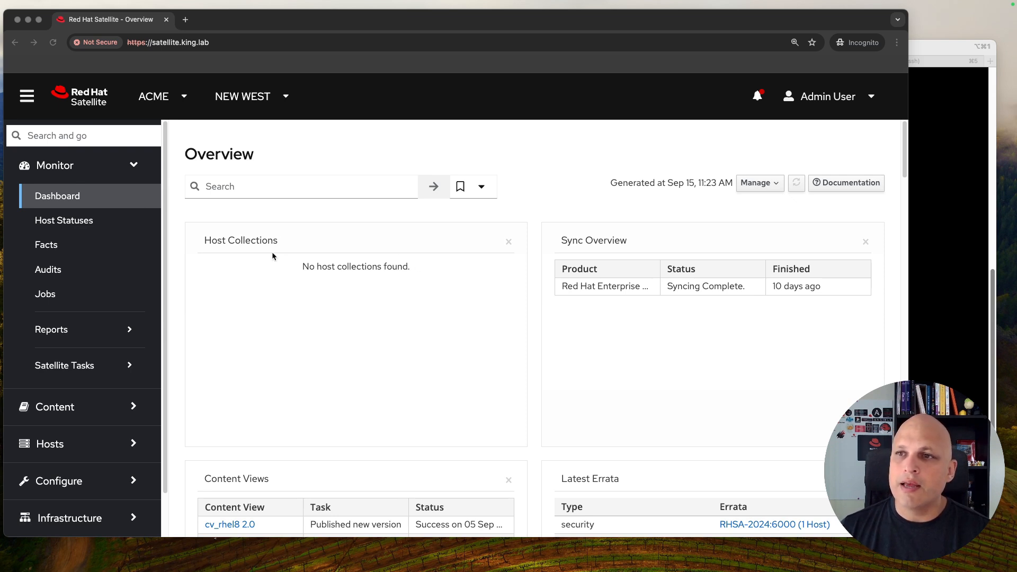
Search the navigation for "host coll".
drag(202, 238, 282, 273)
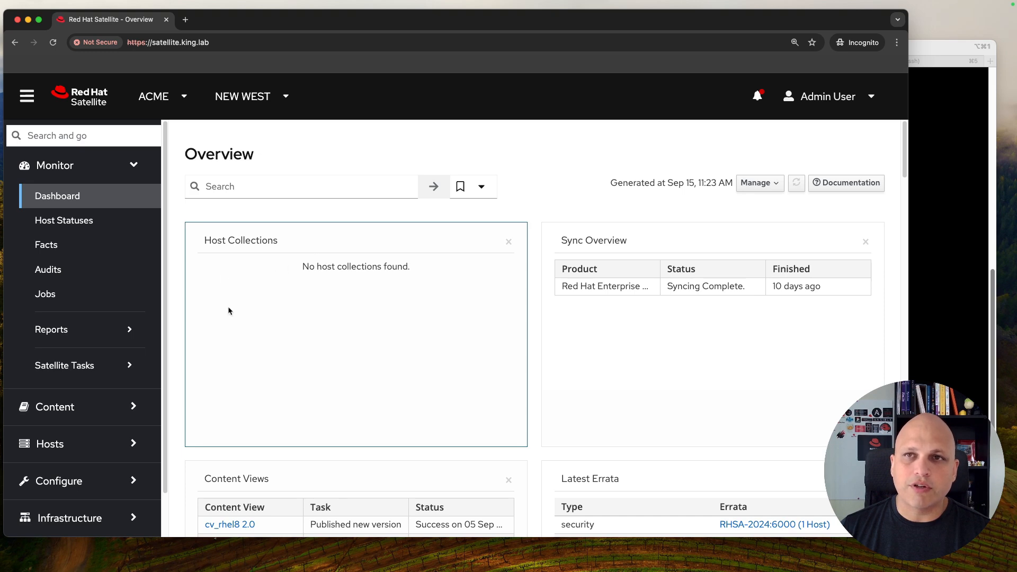
click(80, 135)
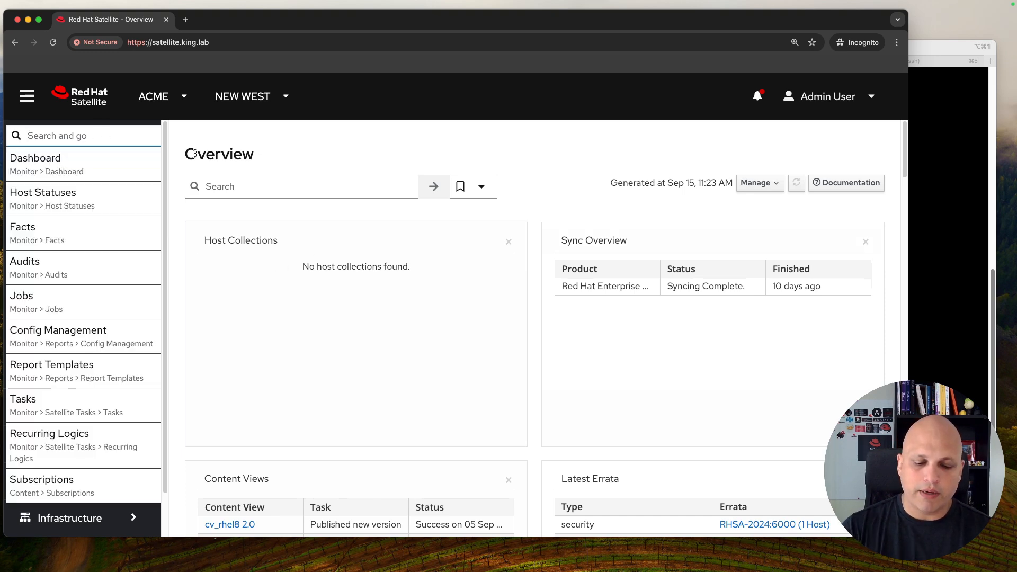
text(host)
key(BackSpace)
key(BackSpace)
key(BackSpace)
text(ost coll)
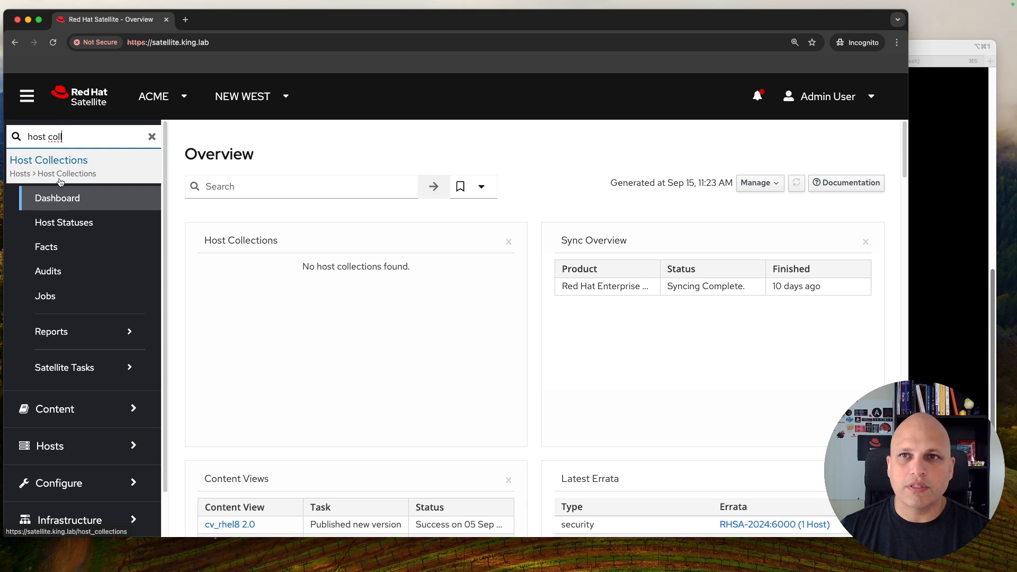
Open the Host Collections page and start a new host collection named W_35.
click(85, 446)
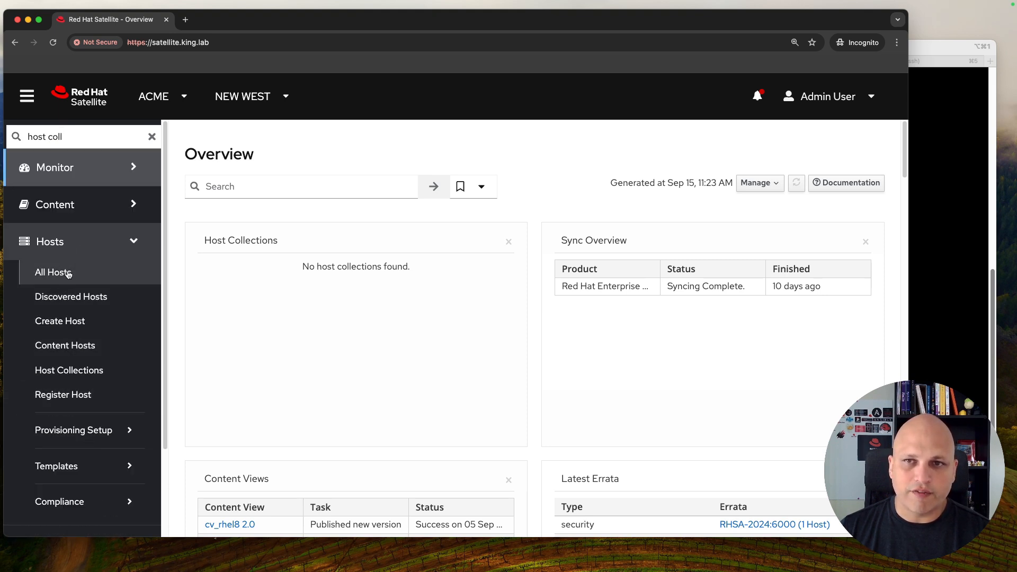
click(98, 374)
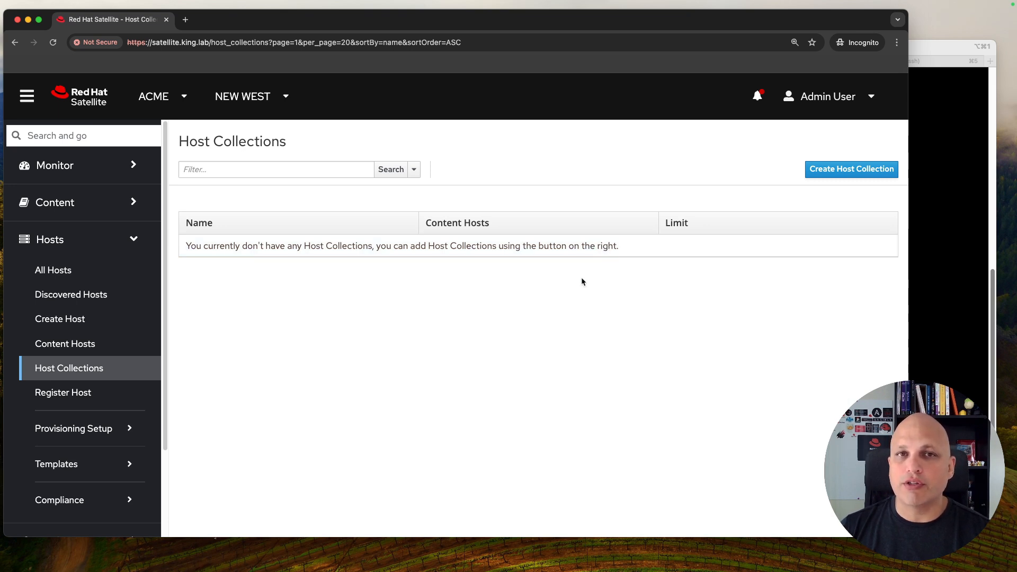
click(846, 173)
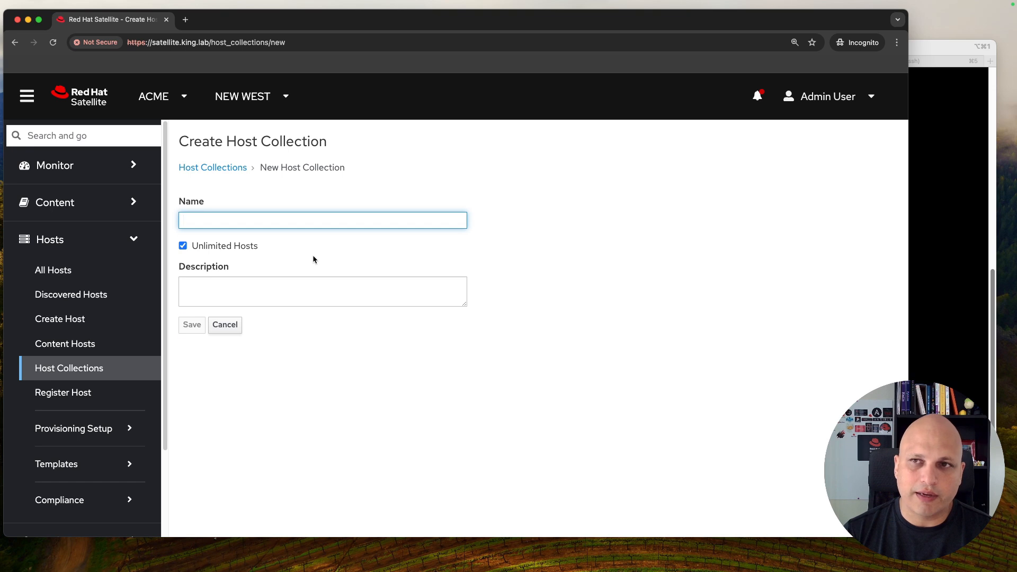
text(W_35)
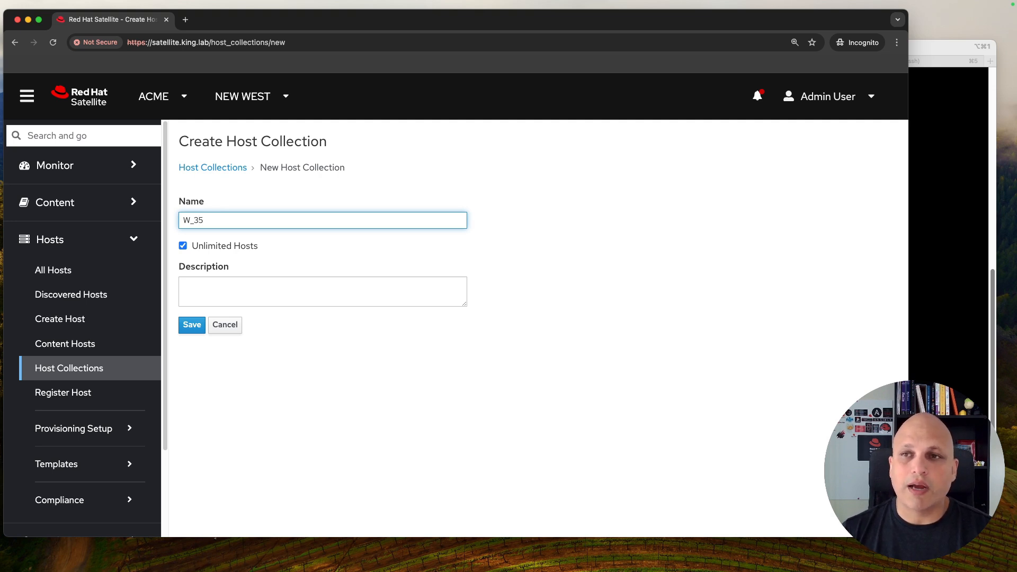
Try db_server and app_servers as alternative names for the host collection and restore the name W_35.
key(super+a)
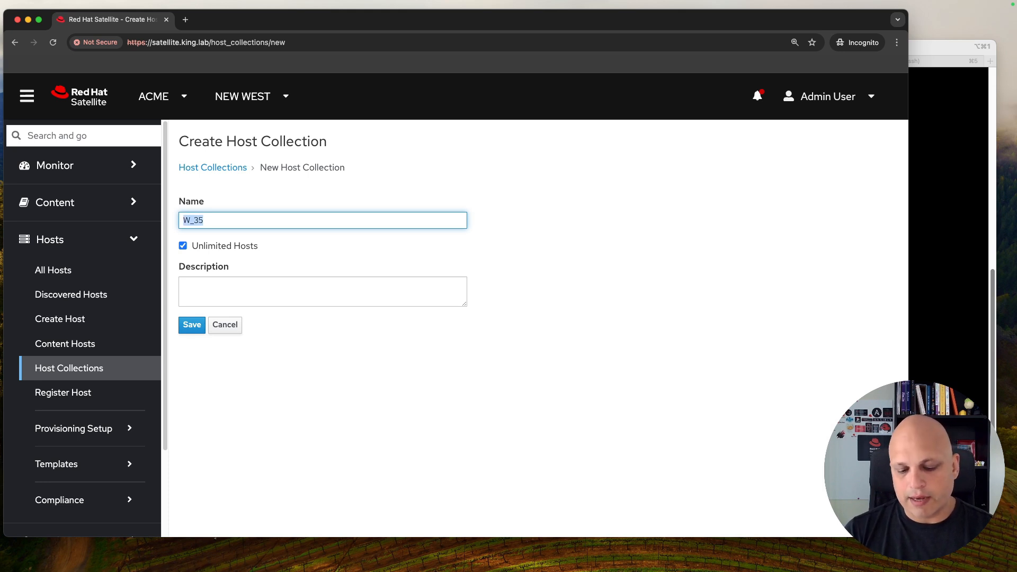
text(db_)
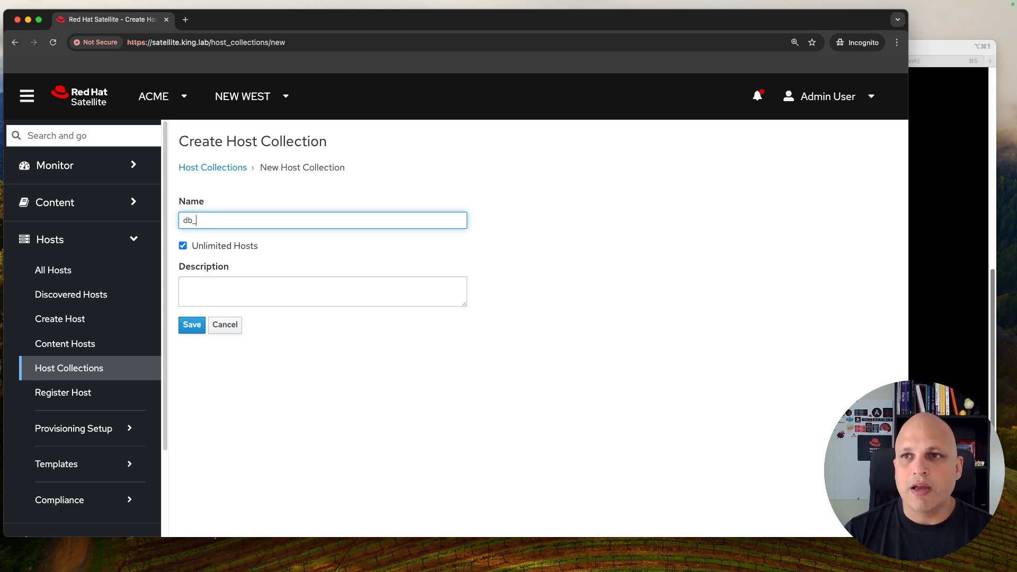
text(server)
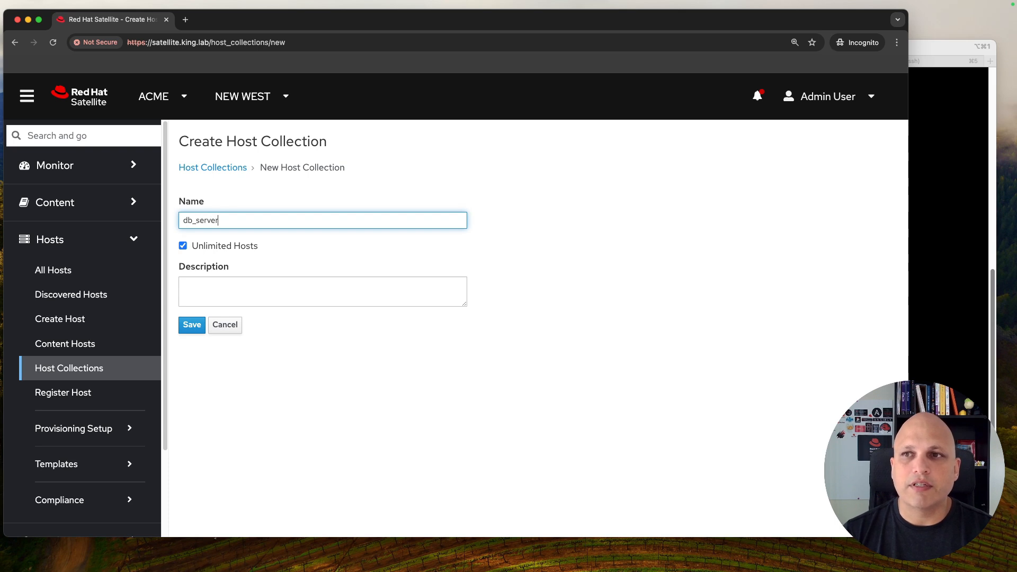
key(super+a)
text(app_)
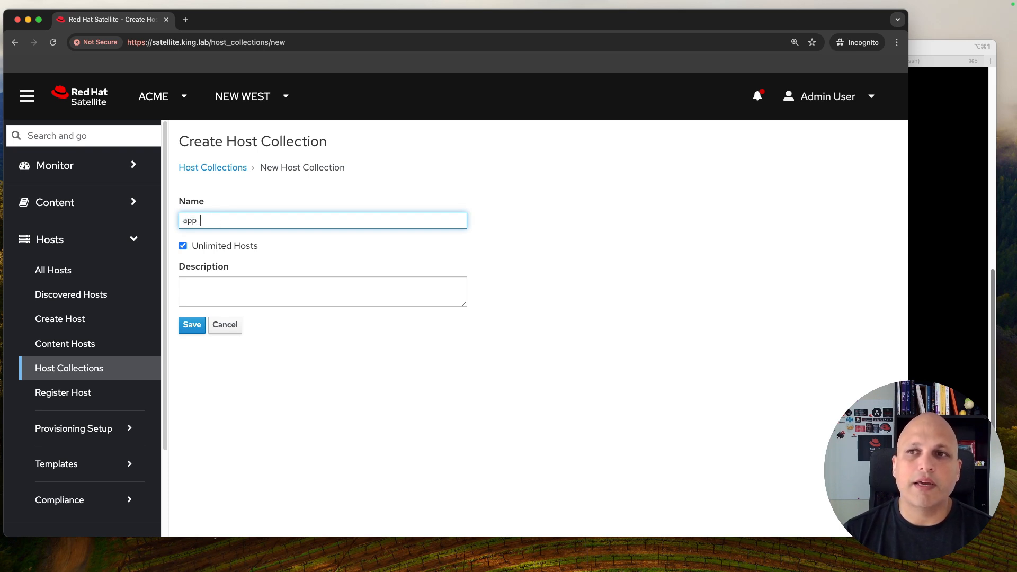
text(servers)
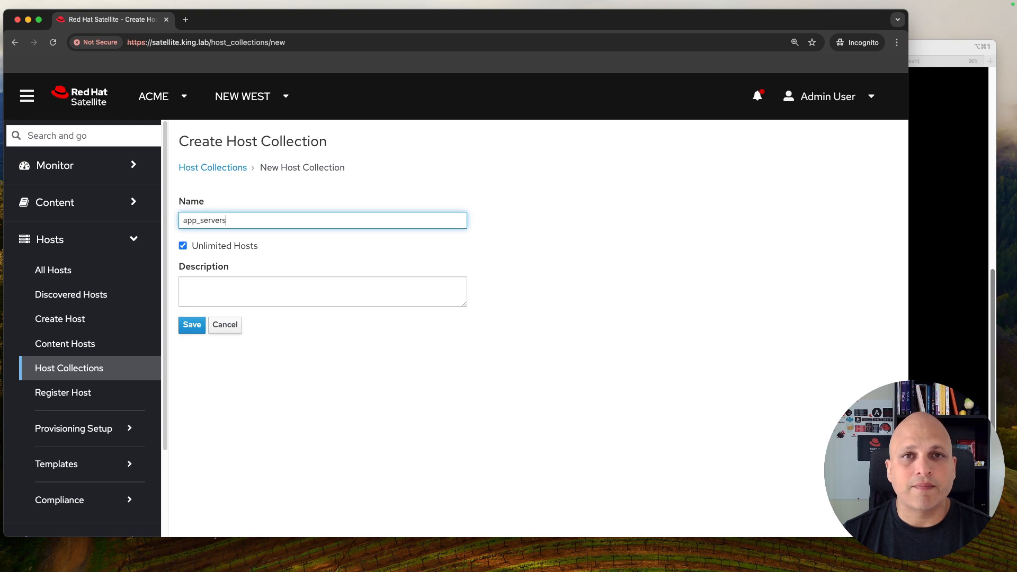
key(super+a)
text(W_35)
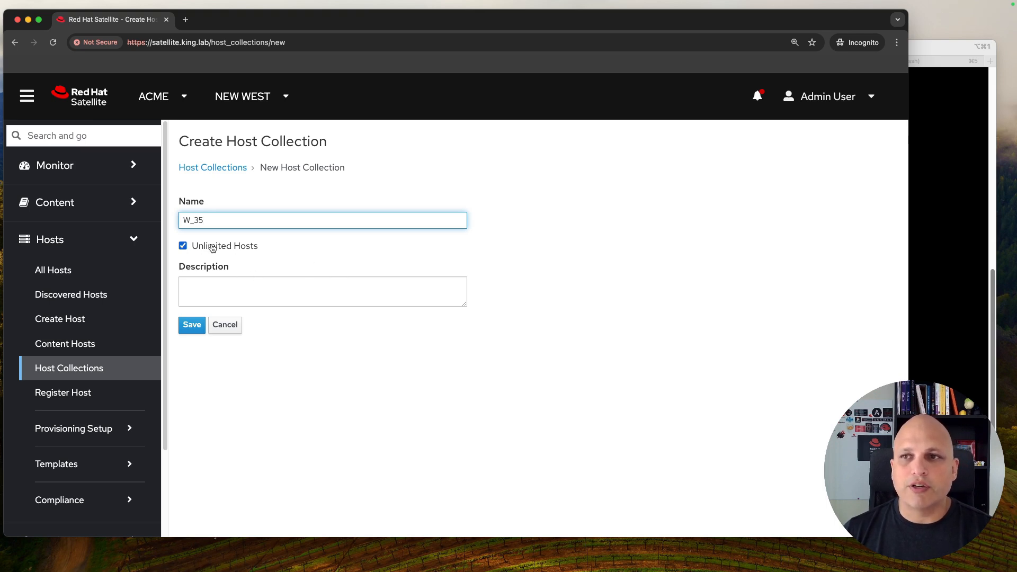
Try disabling Unlimited Hosts to reach the host limit setting, and enable it again without entering a limit.
click(246, 248)
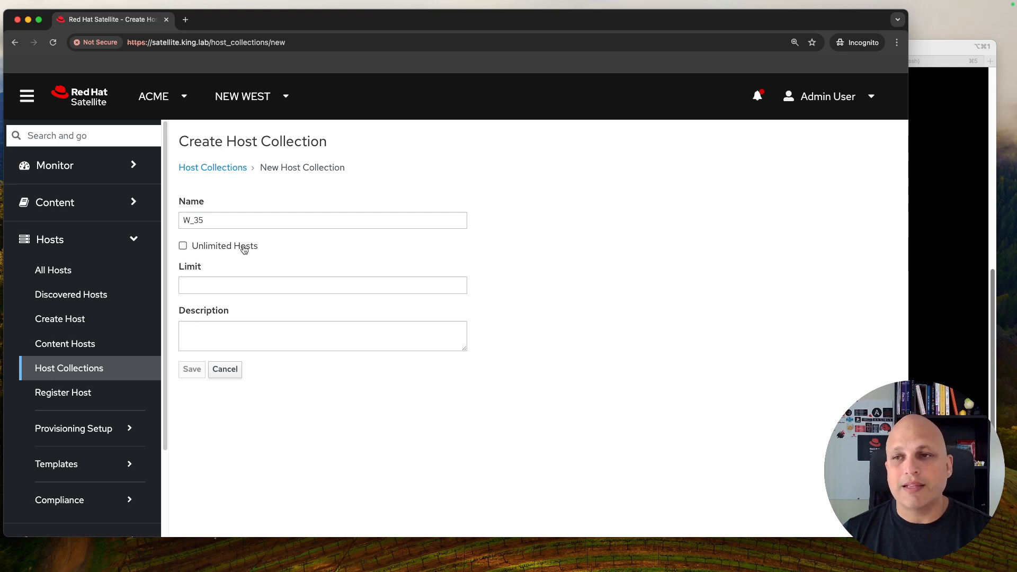
click(241, 250)
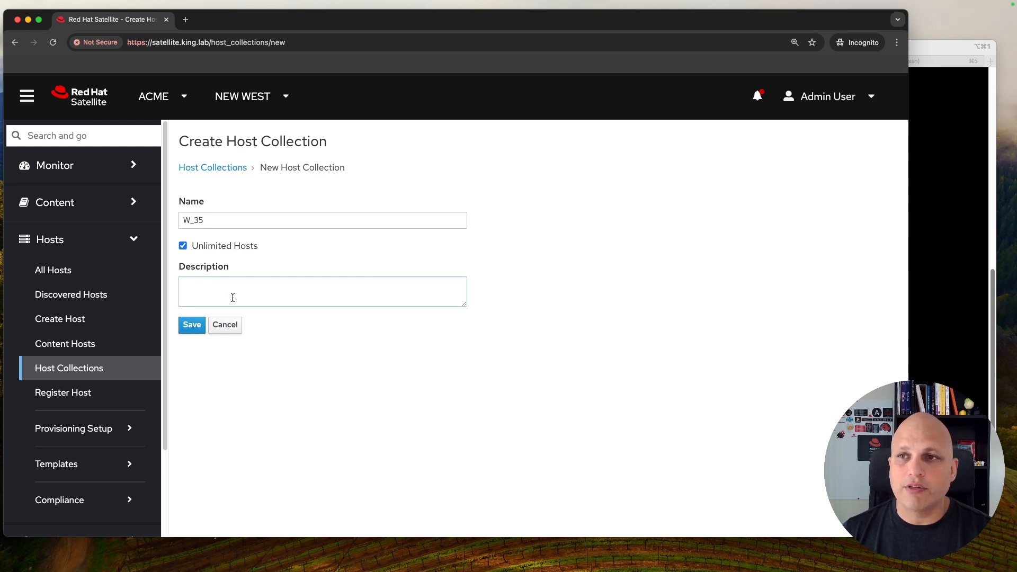
click(236, 246)
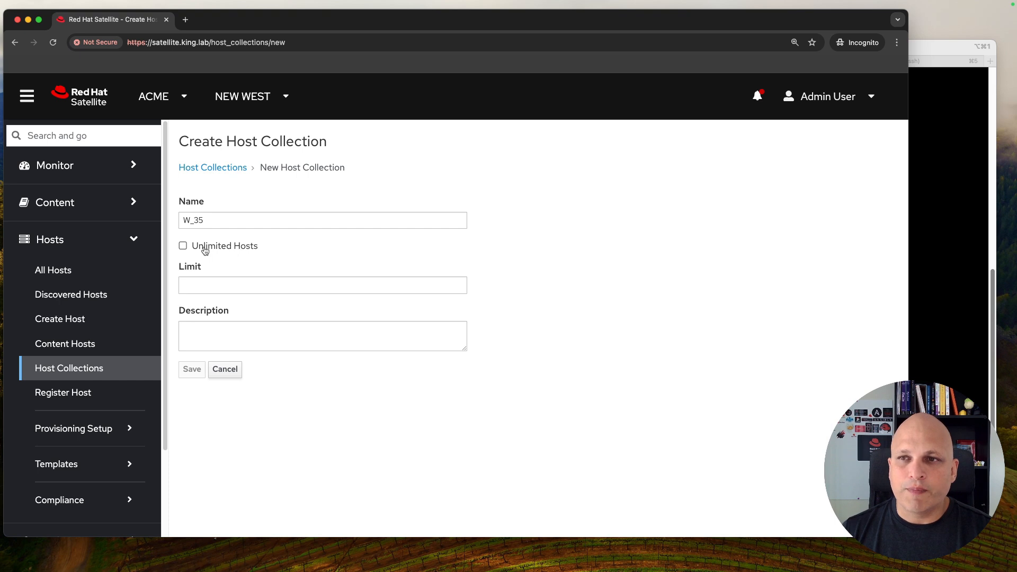
click(228, 284)
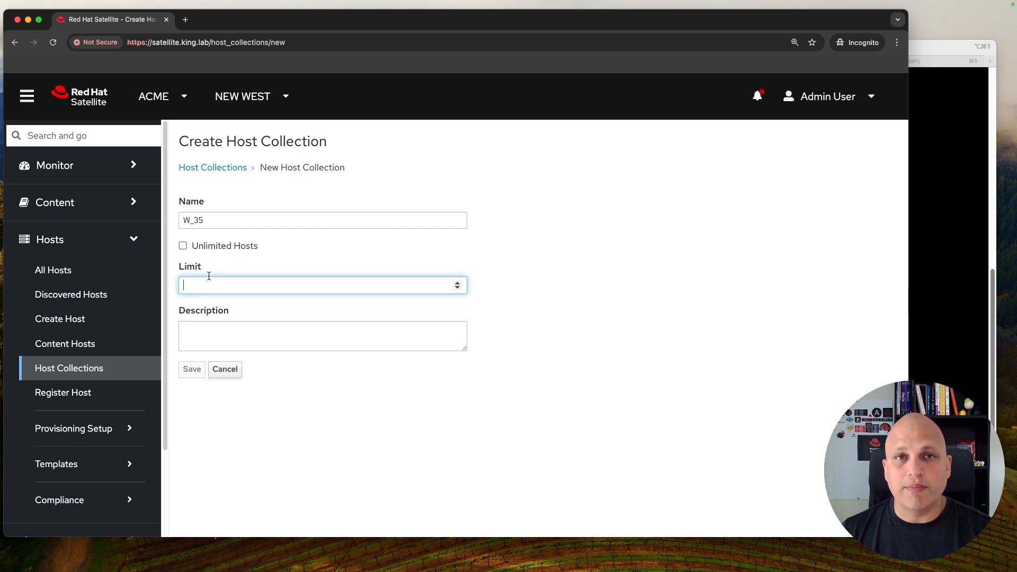
click(223, 247)
click(226, 247)
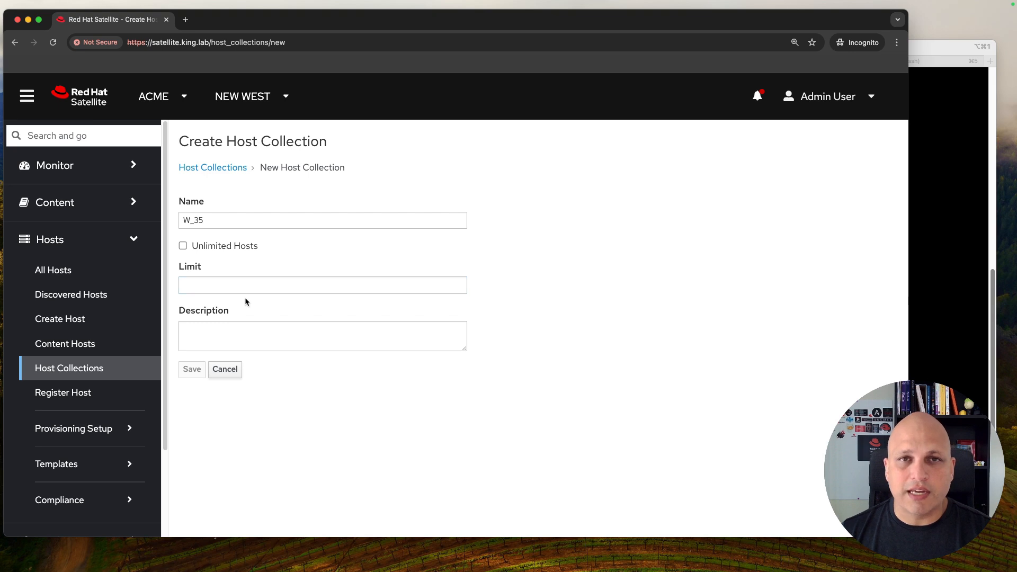
click(232, 248)
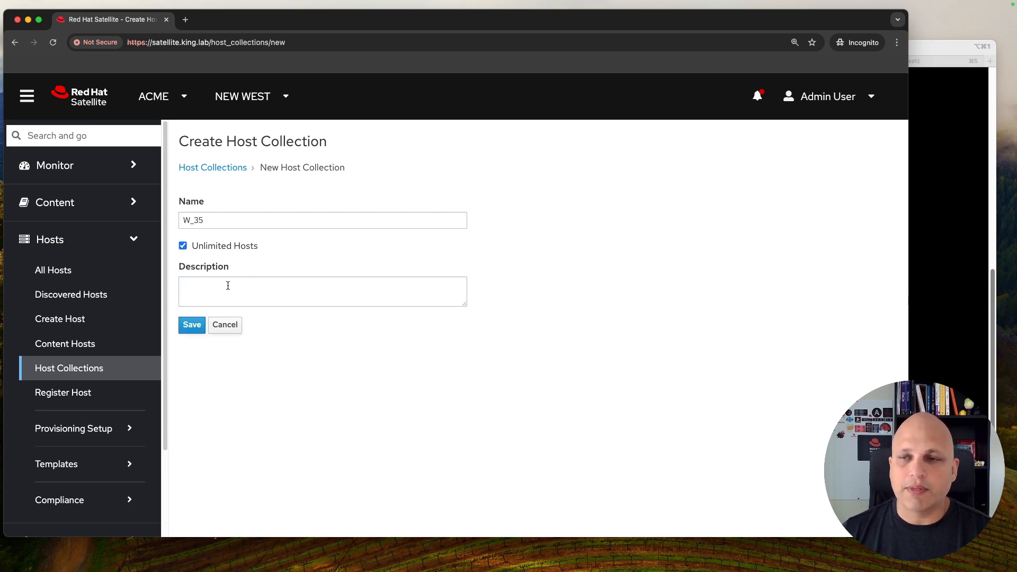
Save the W_35 host collection and open its list of hosts available to add.
click(192, 325)
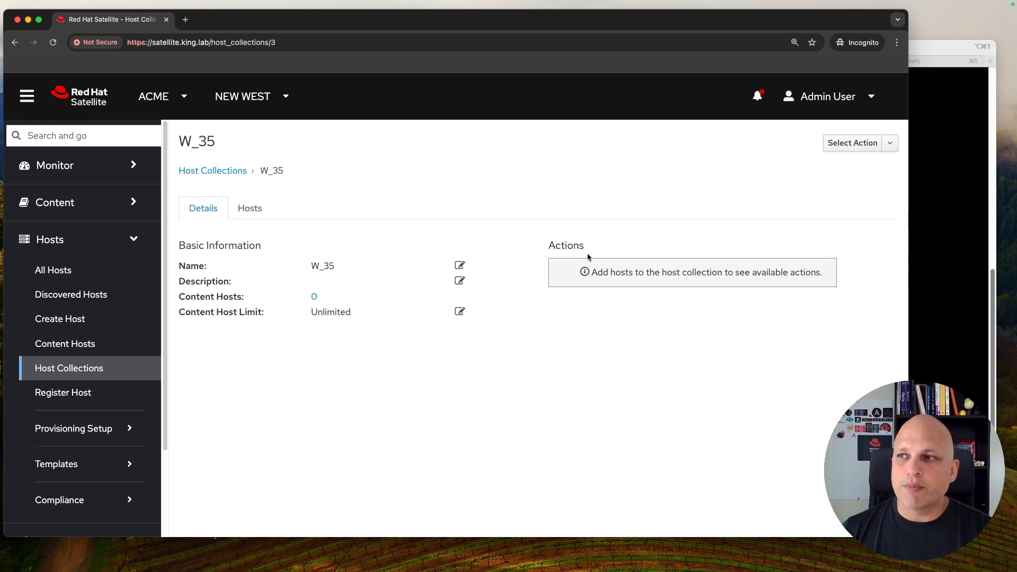
drag(550, 246, 831, 278)
click(701, 311)
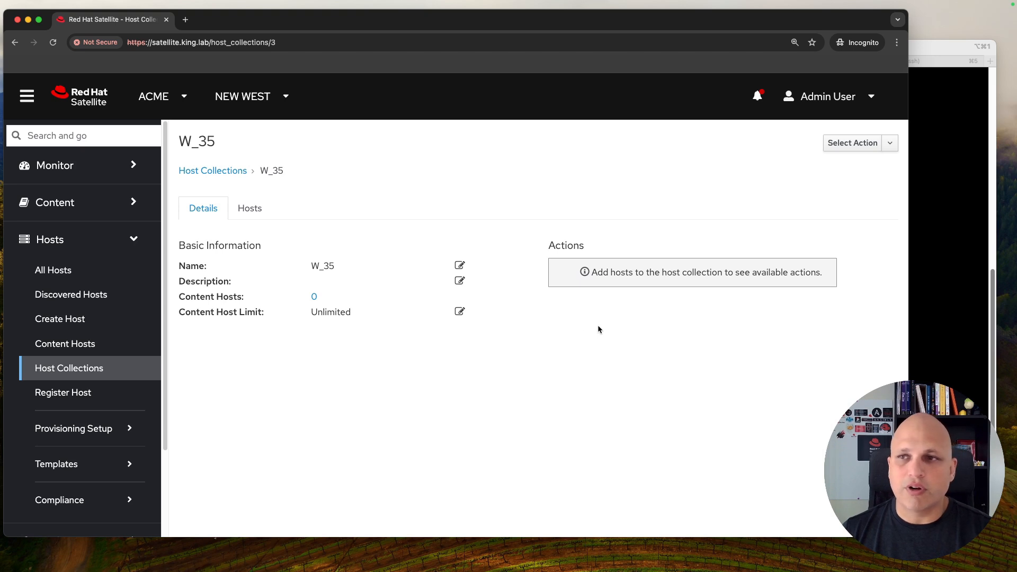
click(249, 208)
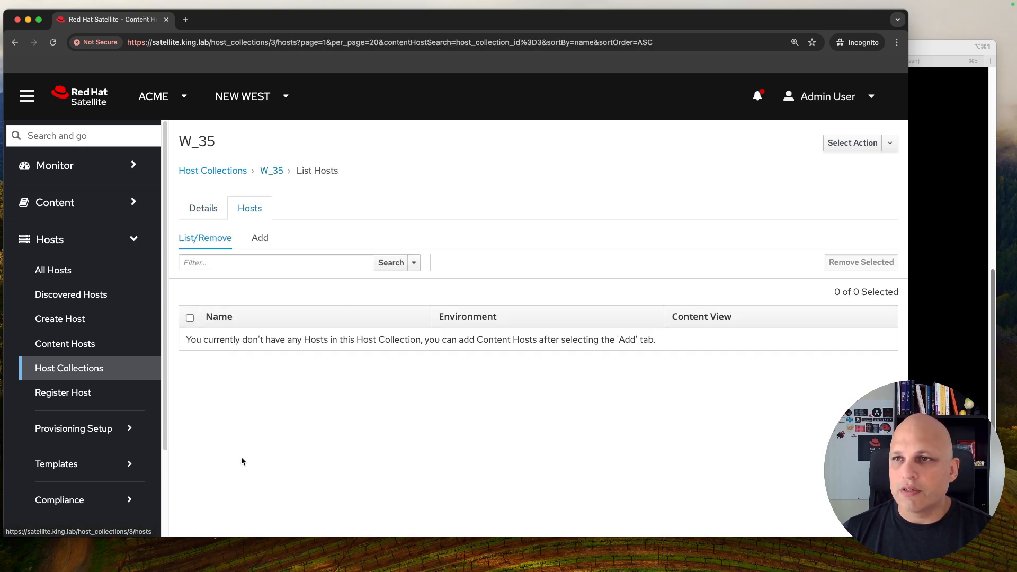
click(260, 238)
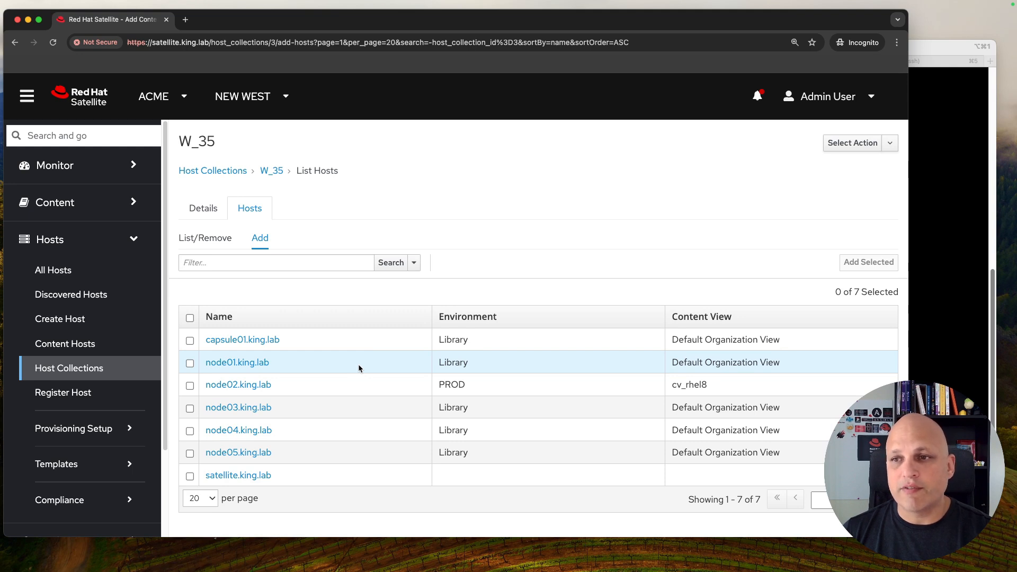
Filter the hosts available for the collection with the query "name ~ node".
click(271, 260)
text(name ~)
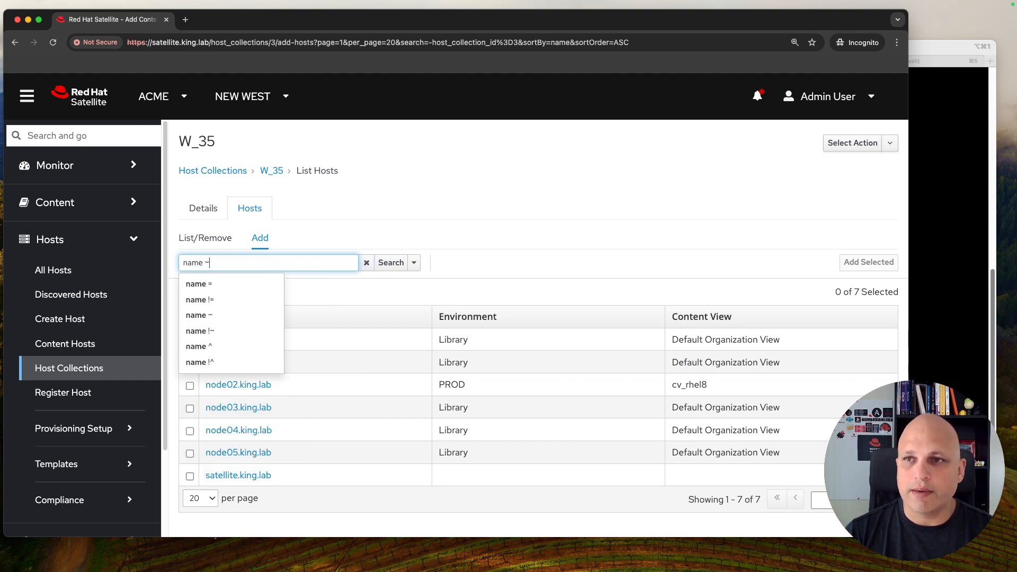
text( node)
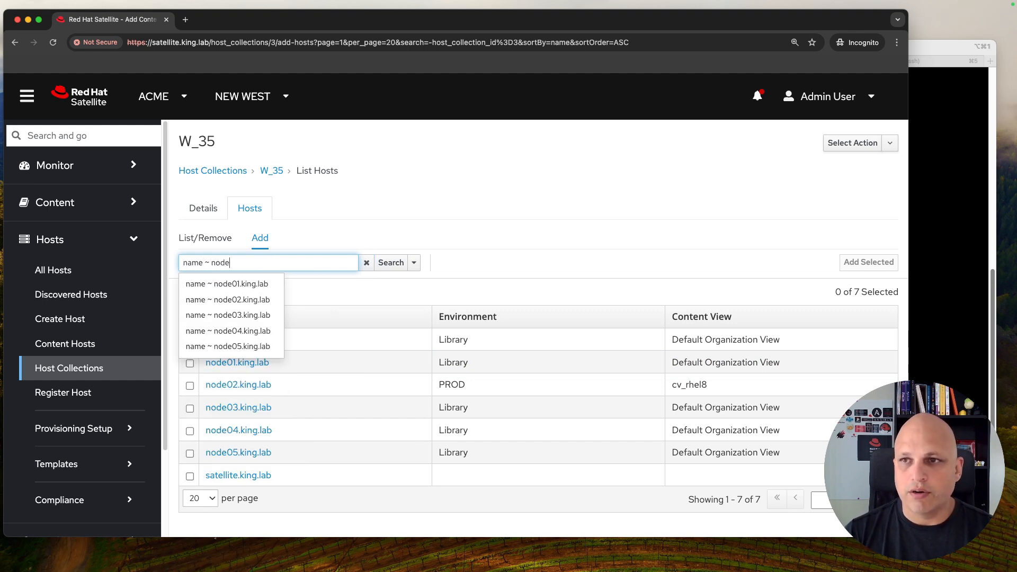
click(385, 263)
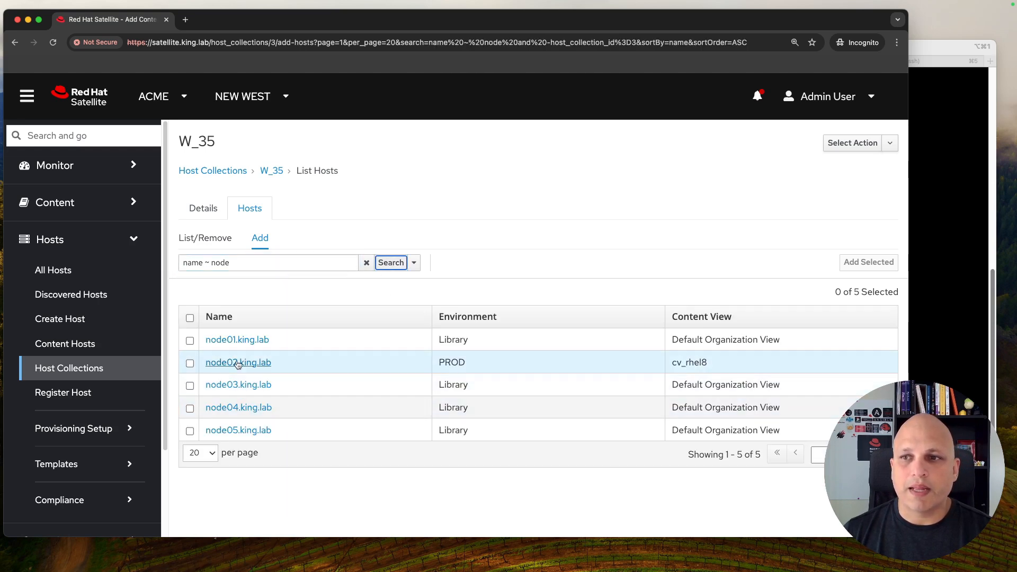
Filter the available hosts with "name ~ cap" and clear the filter to list all hosts again.
click(260, 269)
double_click(265, 259)
text(cap)
click(390, 263)
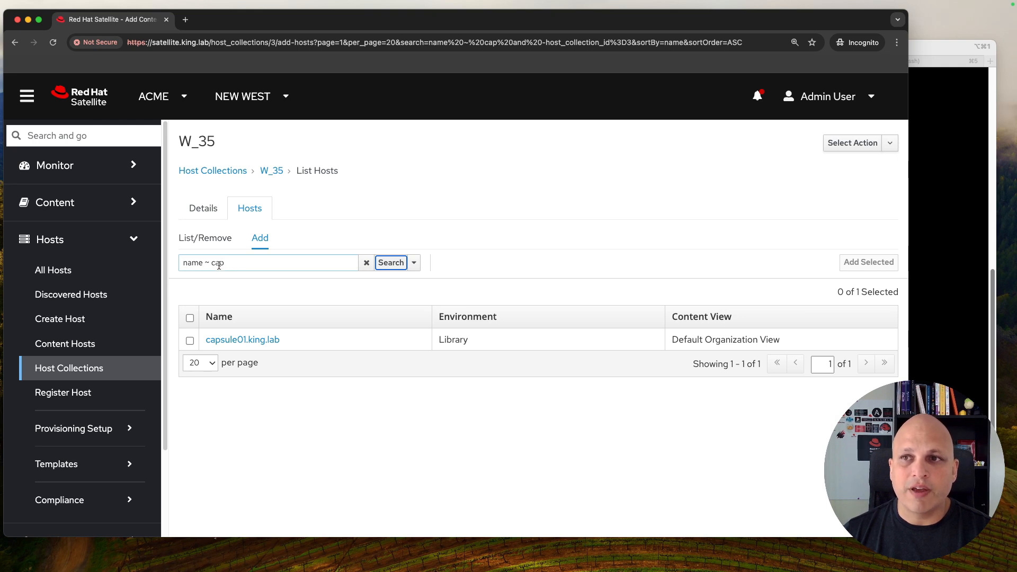
triple_click(257, 264)
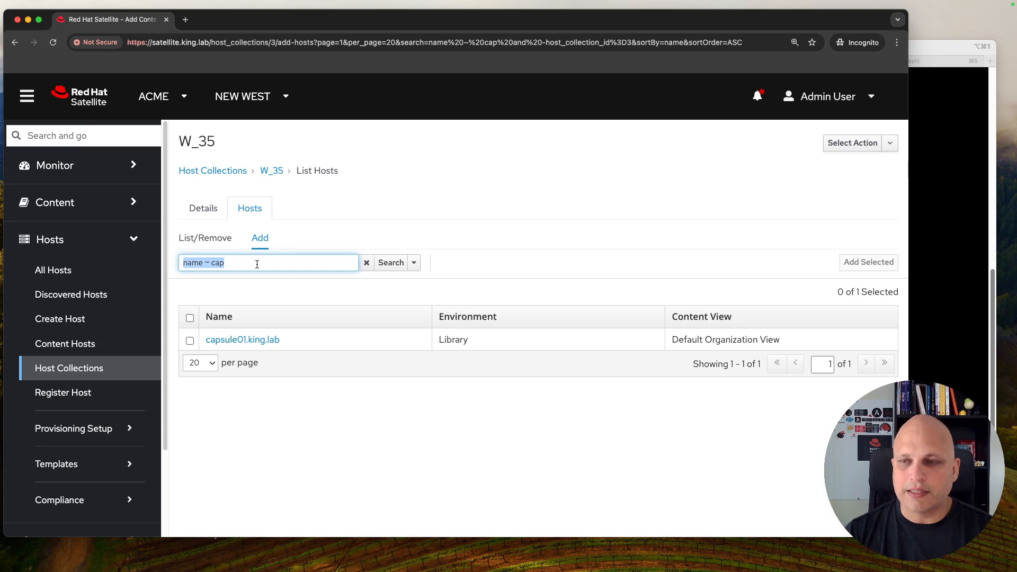
key(BackSpace)
click(391, 262)
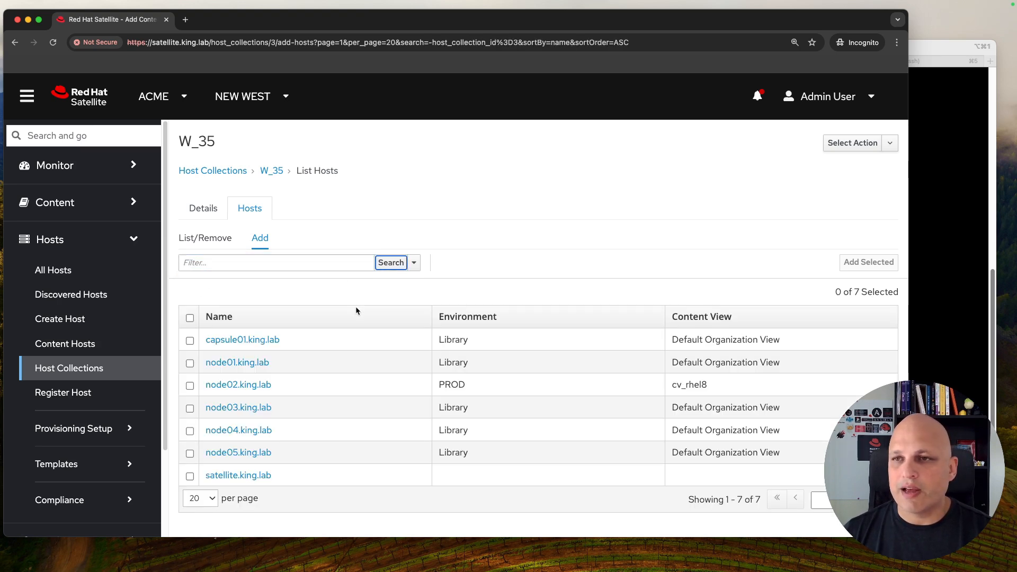
Select node01.king.lab and node02.king.lab and add both hosts to the W_35 host collection.
click(882, 290)
drag(888, 291, 816, 290)
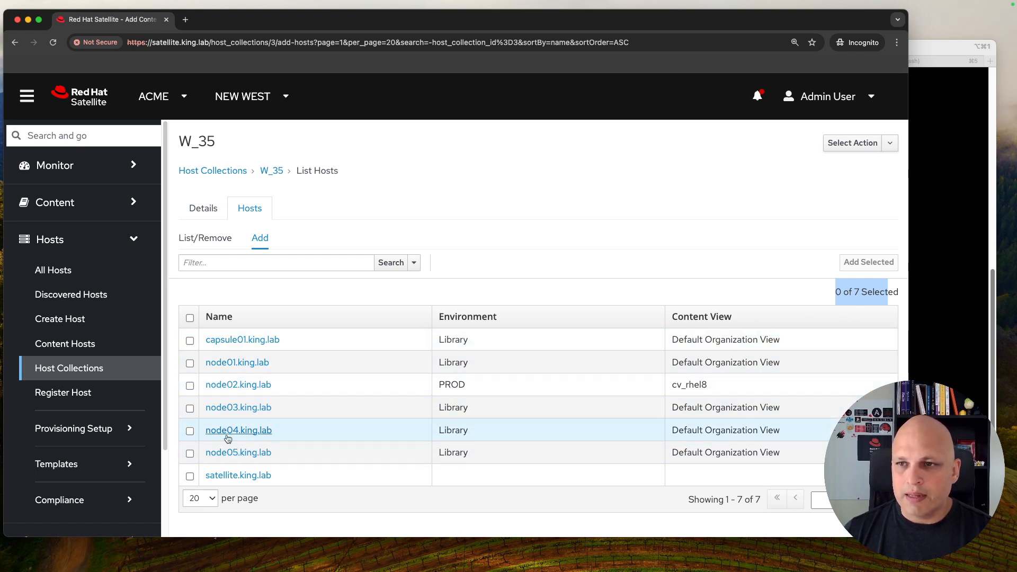
click(189, 364)
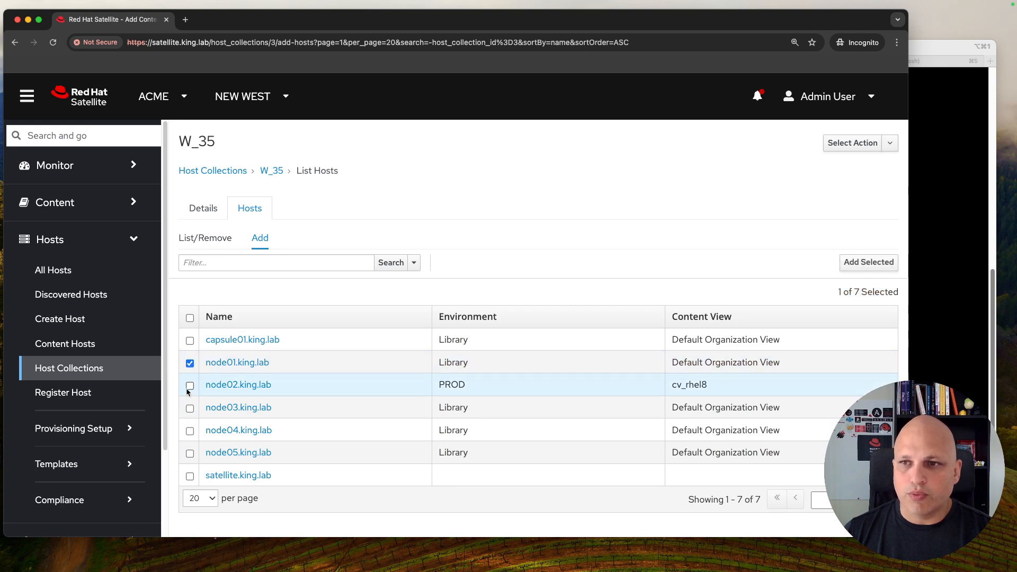
drag(464, 383, 431, 387)
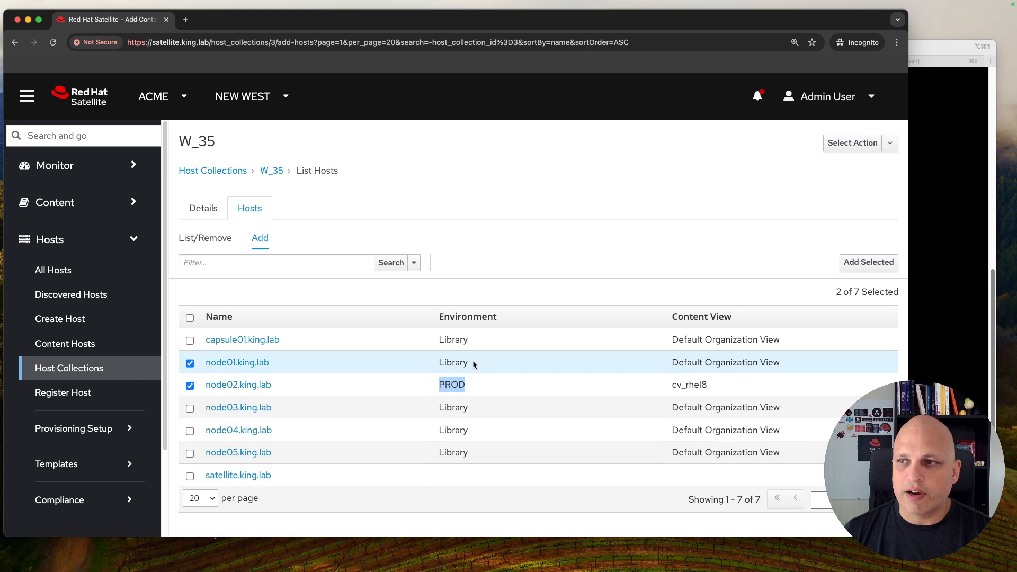
drag(472, 361, 434, 363)
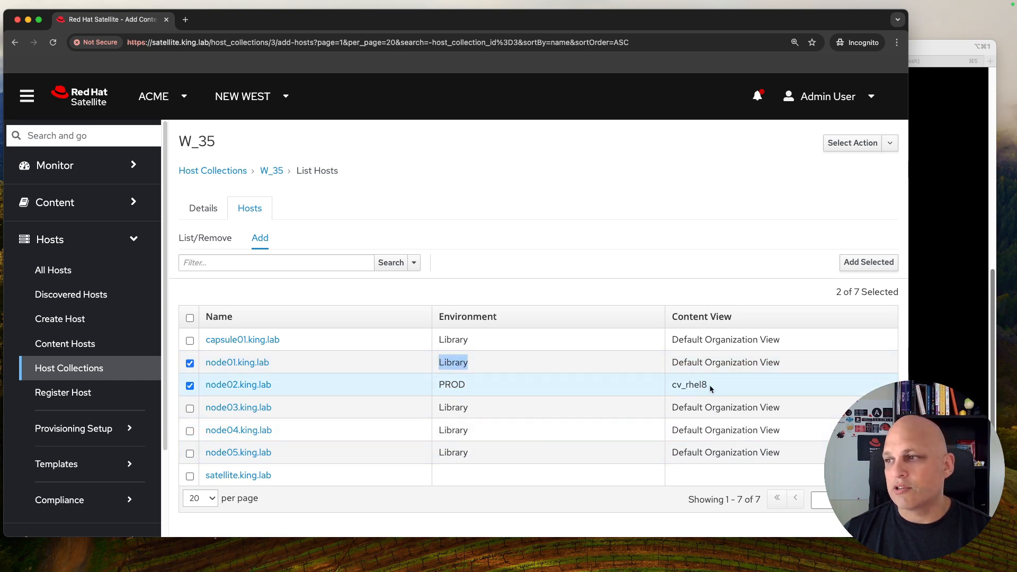
drag(709, 385, 671, 383)
drag(783, 363, 670, 366)
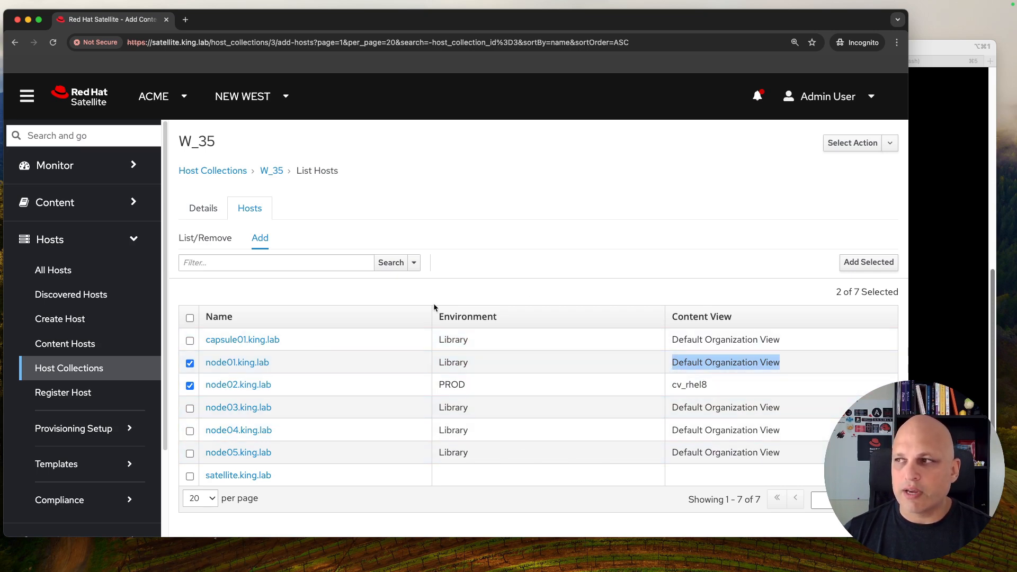
click(868, 262)
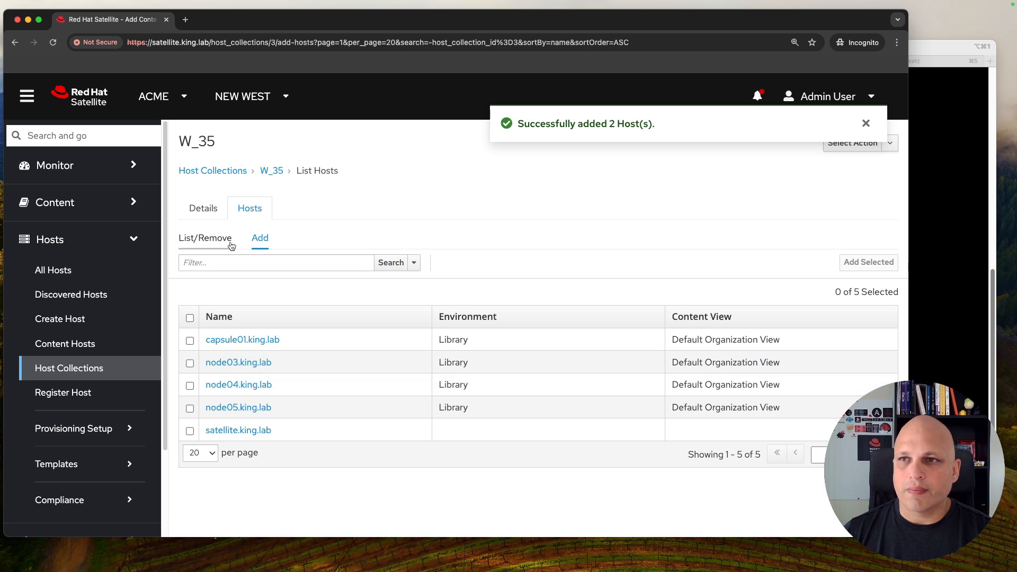
Open the W_35 details and check the operating systems of node01 and node02 in the content hosts list in a new browser tab.
click(211, 212)
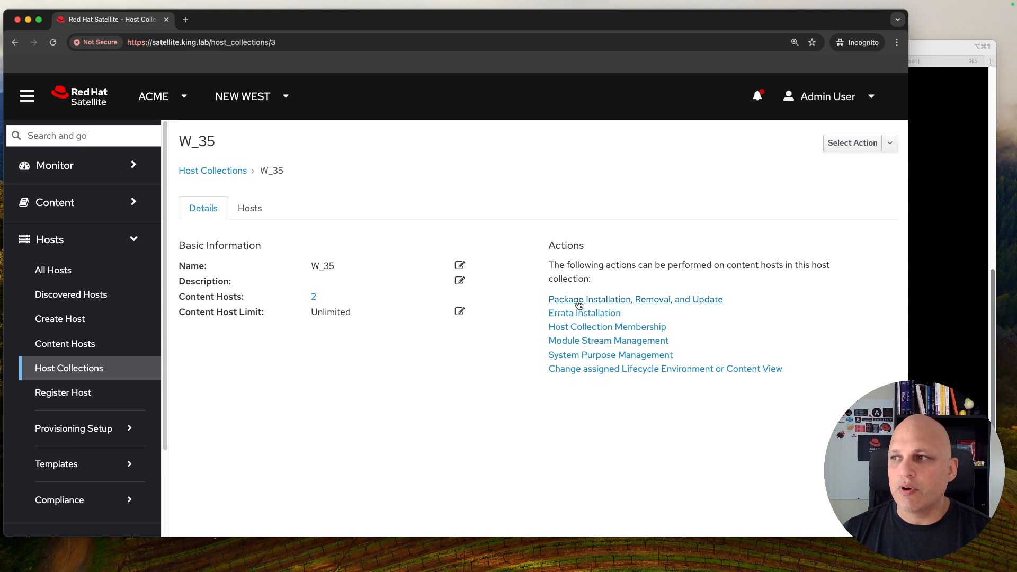
super+click(85, 347)
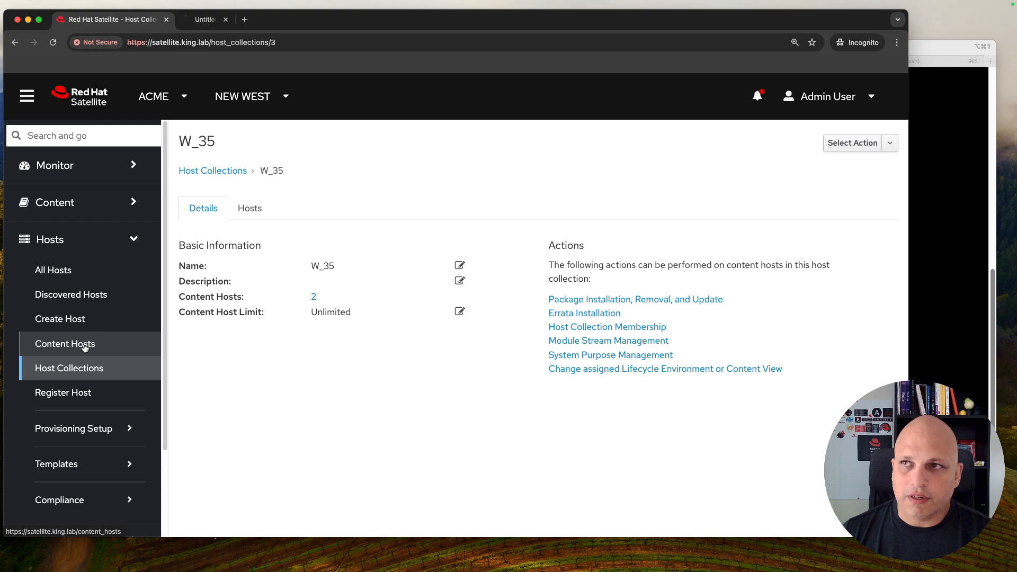
click(254, 21)
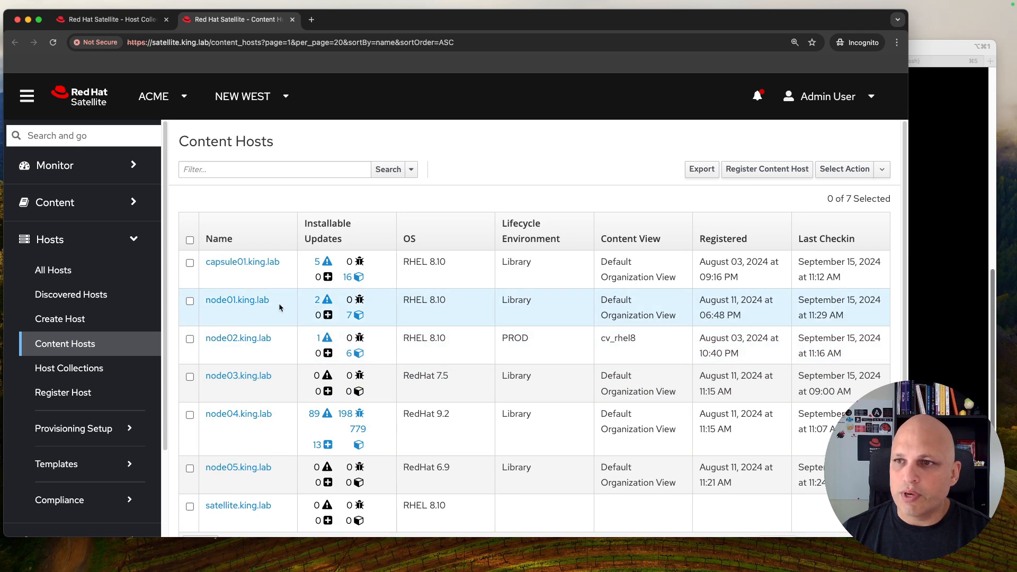
drag(280, 306, 206, 301)
drag(274, 342, 186, 337)
drag(459, 297, 393, 300)
drag(464, 345, 399, 337)
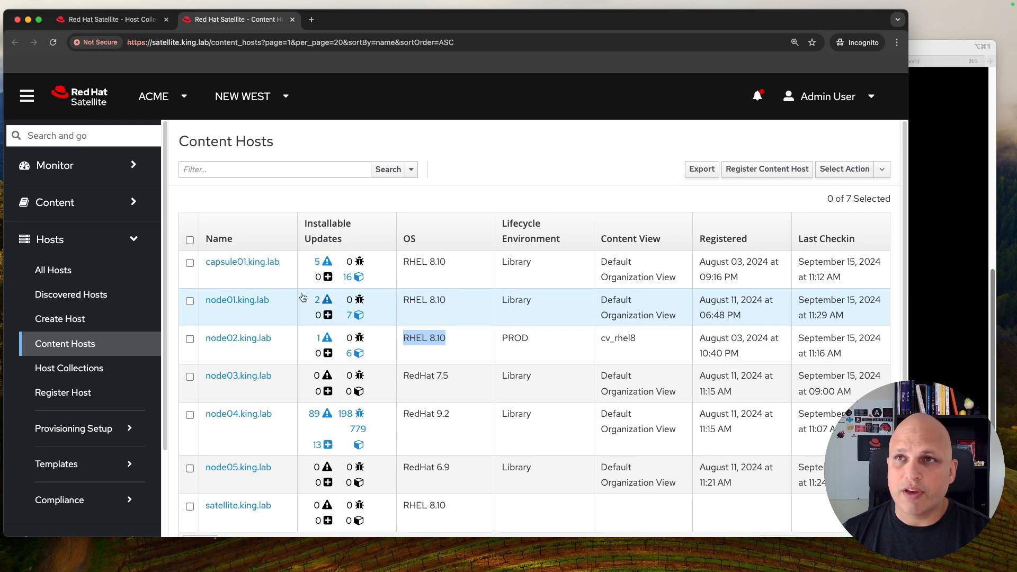
Open the package installation, removal and update dialog of W_35 and view the options for updating all packages.
click(136, 27)
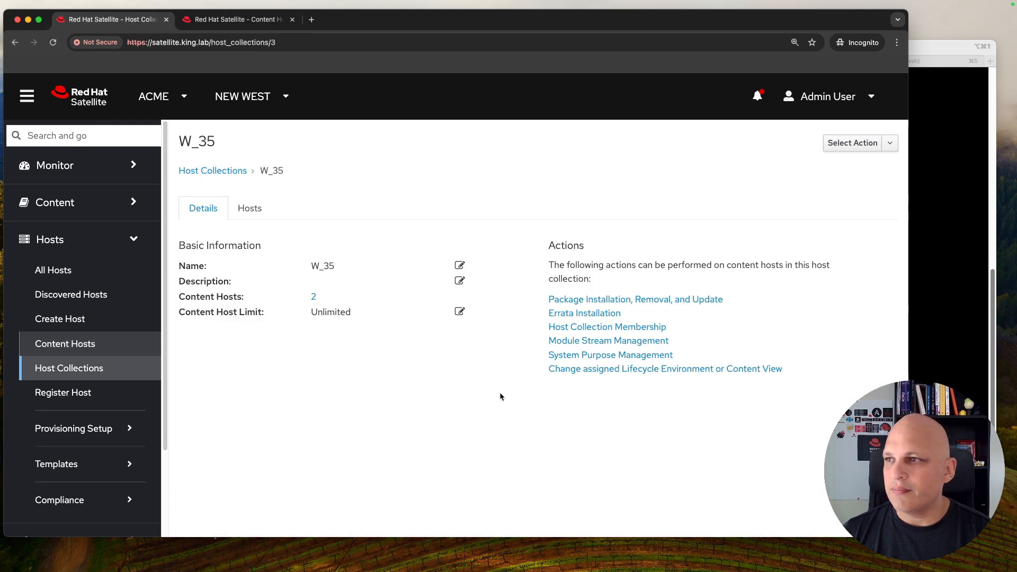
click(616, 302)
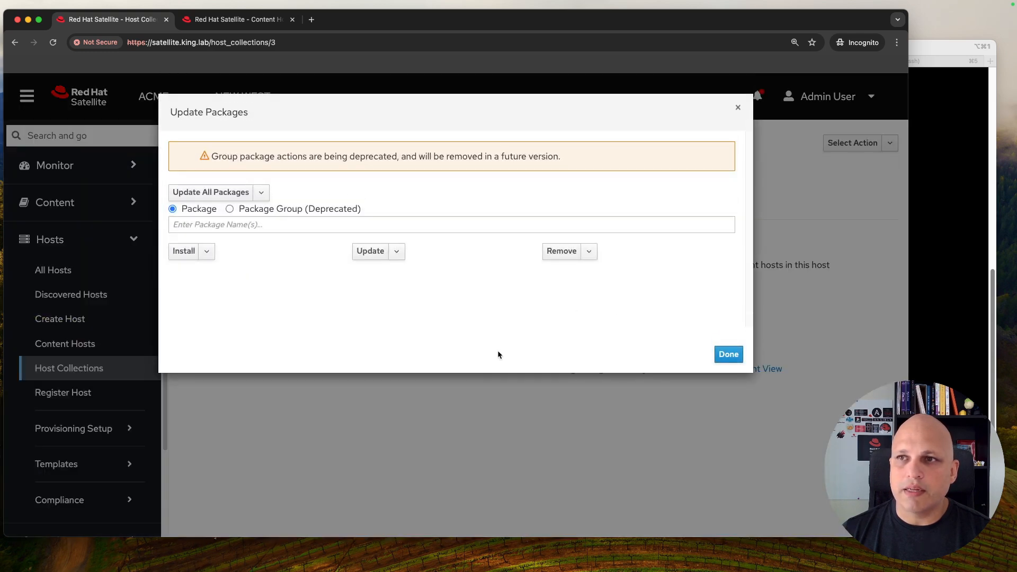
click(262, 193)
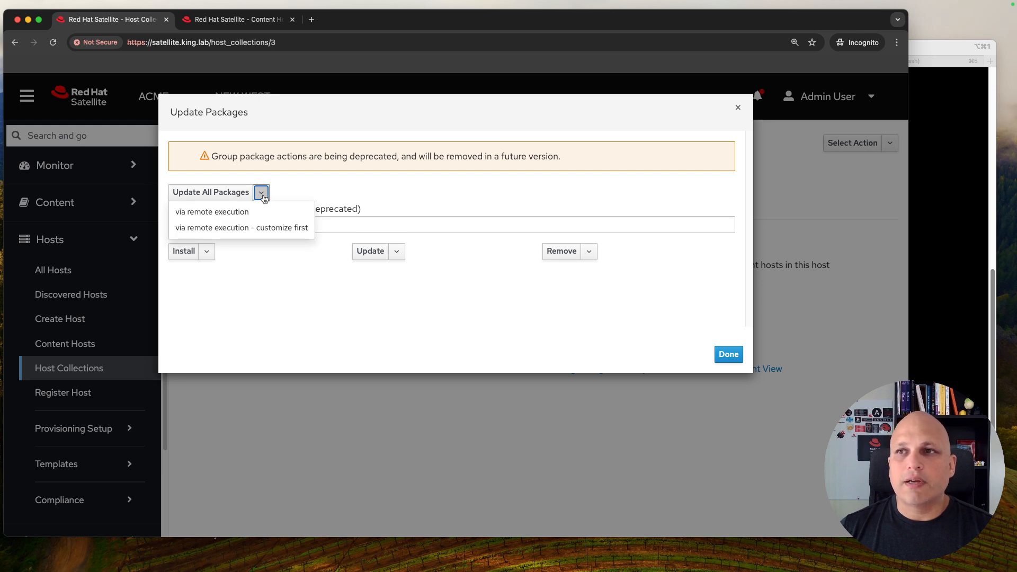
click(353, 187)
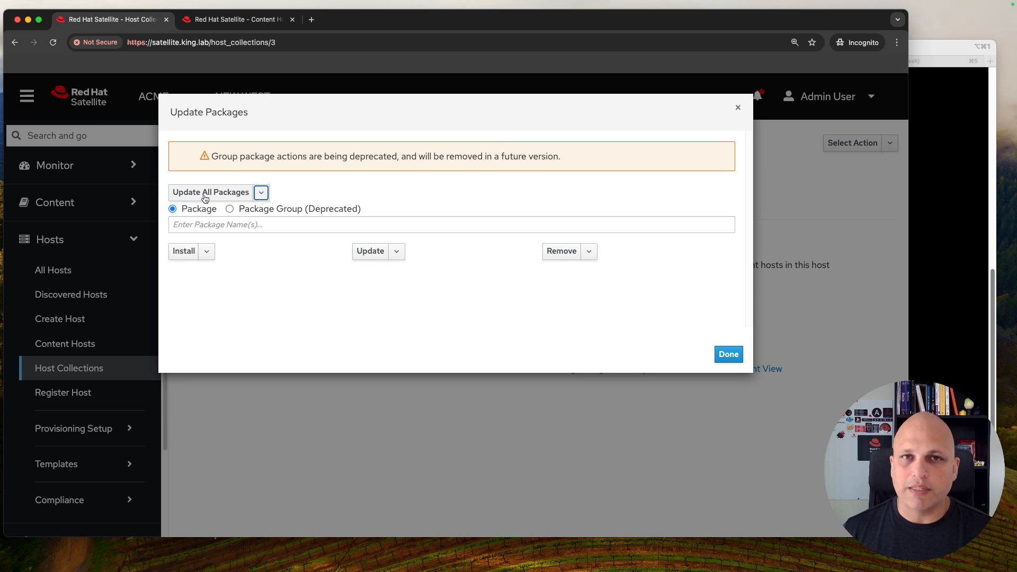
Enter iptraf as the package and request its installation on the W_35 hosts, after viewing the remote execution options.
click(288, 224)
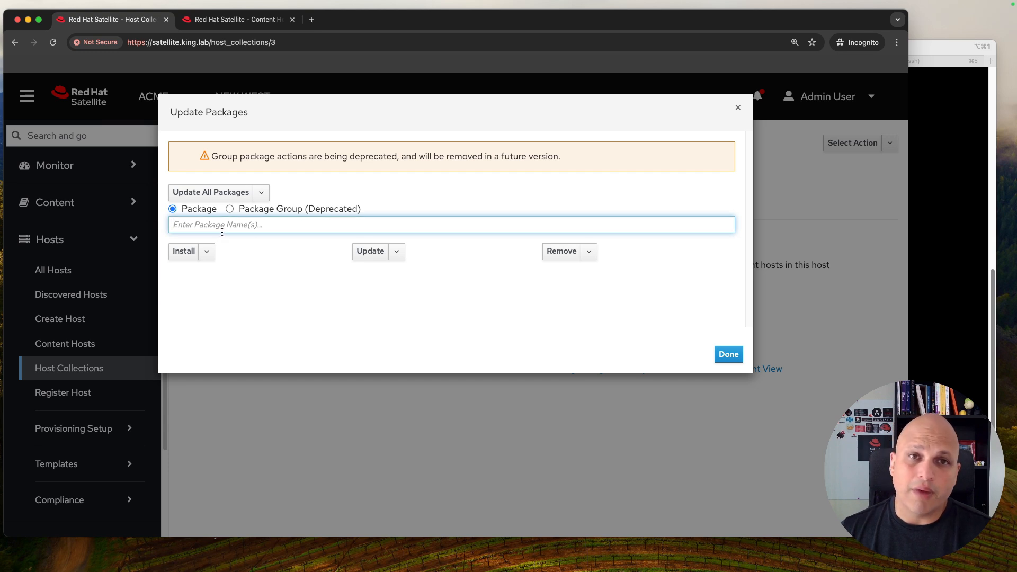
text(iptrag)
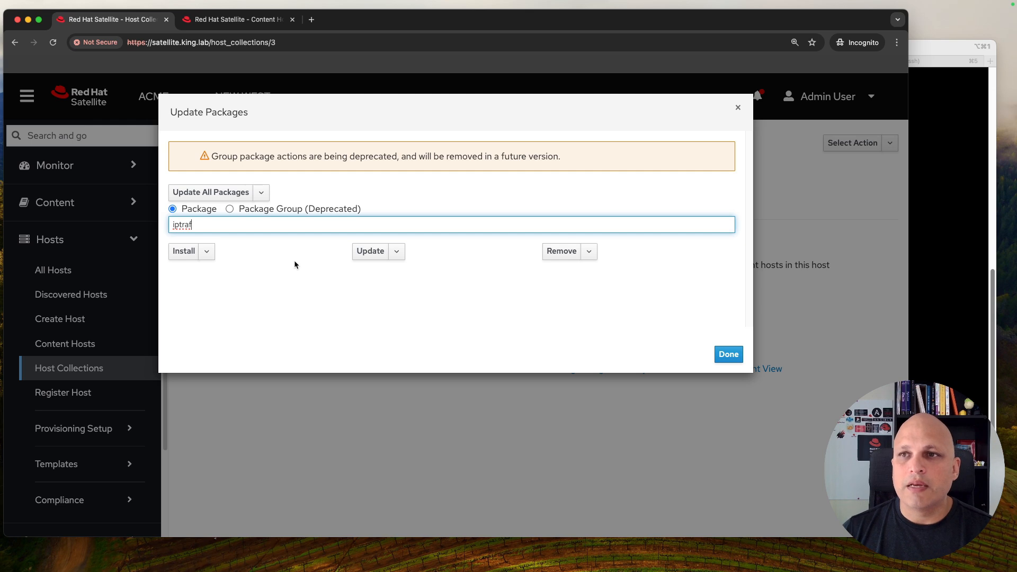
click(207, 252)
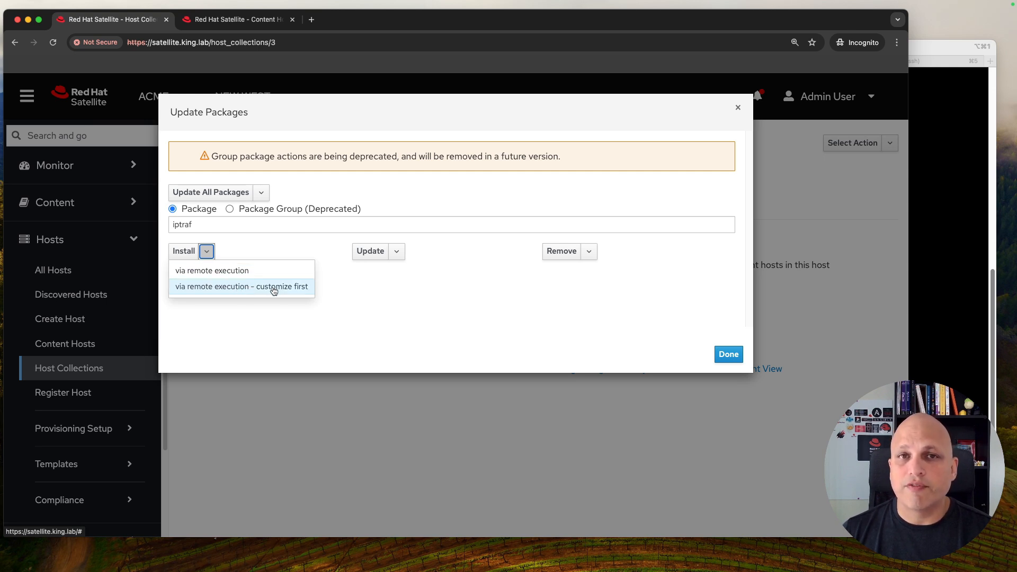
click(263, 252)
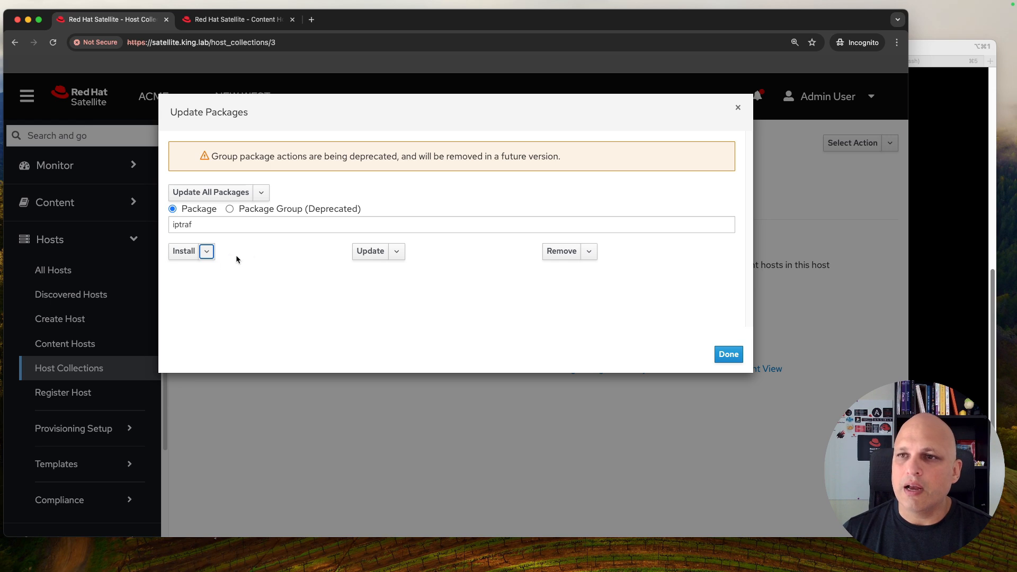
click(207, 252)
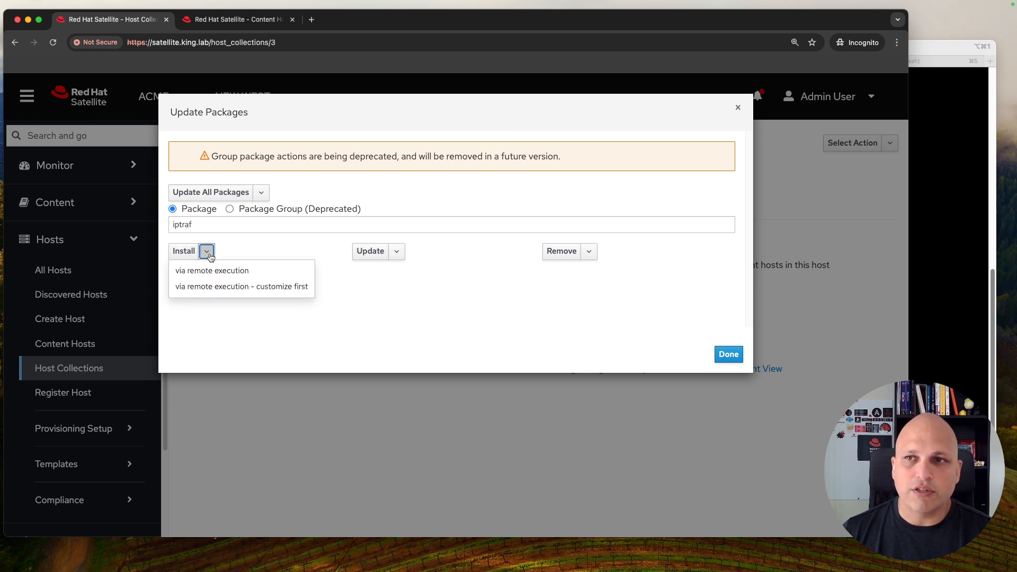
click(239, 247)
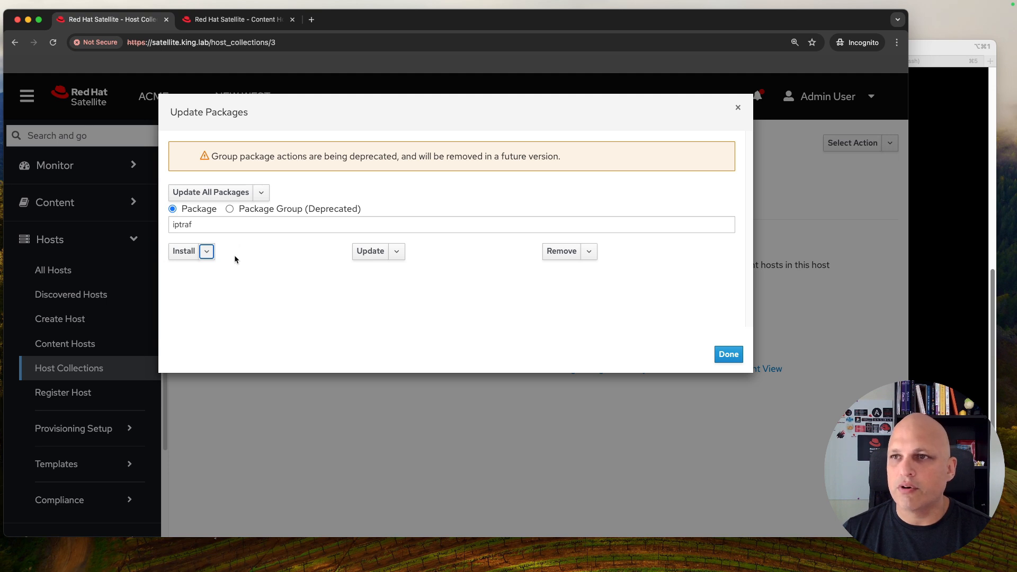
click(183, 252)
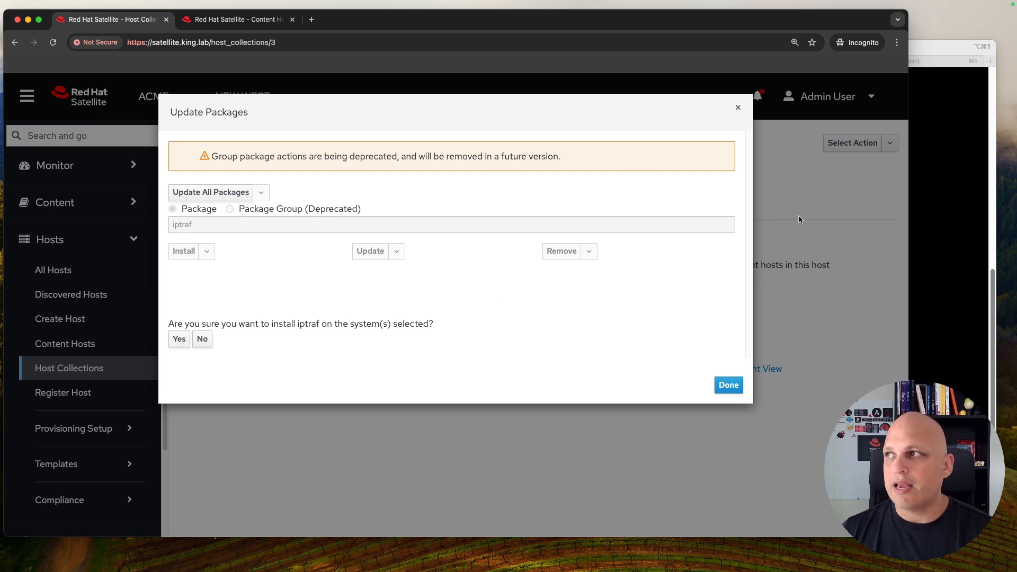
Switch to the terminal and follow the system journal on node01 with "journalctl -f", adding blank lines to clear the view.
click(929, 46)
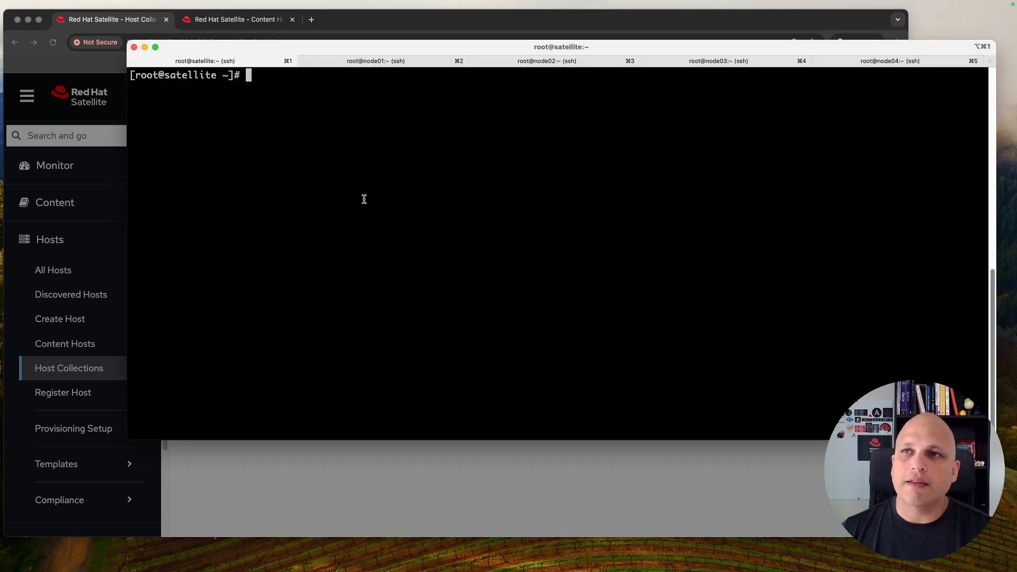
click(400, 63)
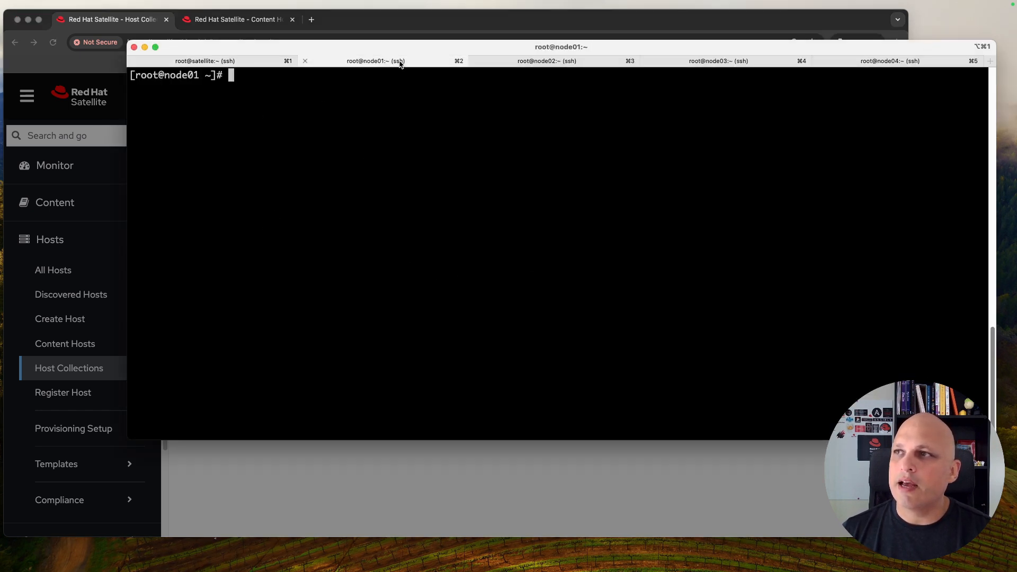
click(540, 64)
click(712, 62)
click(874, 63)
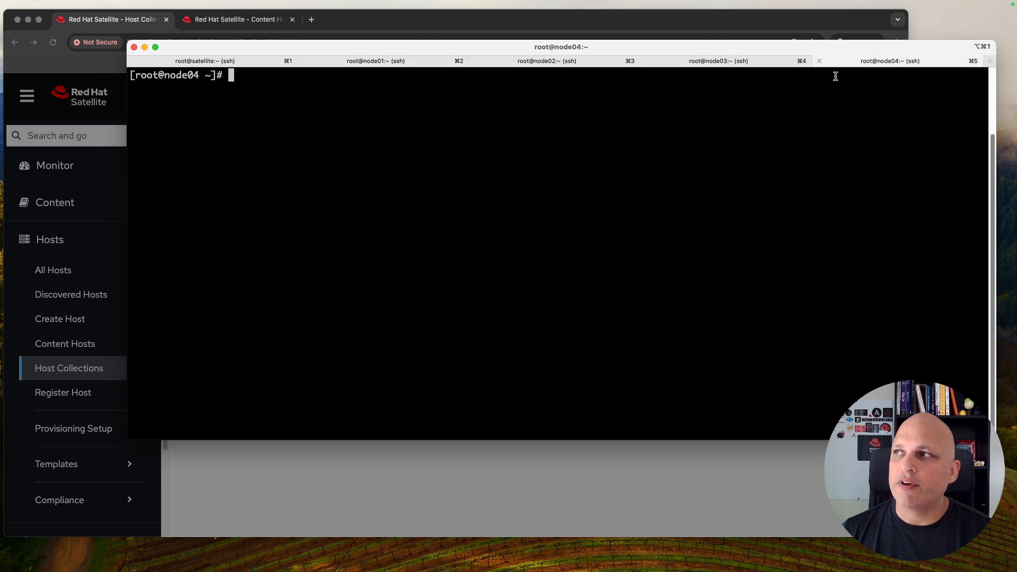
click(420, 66)
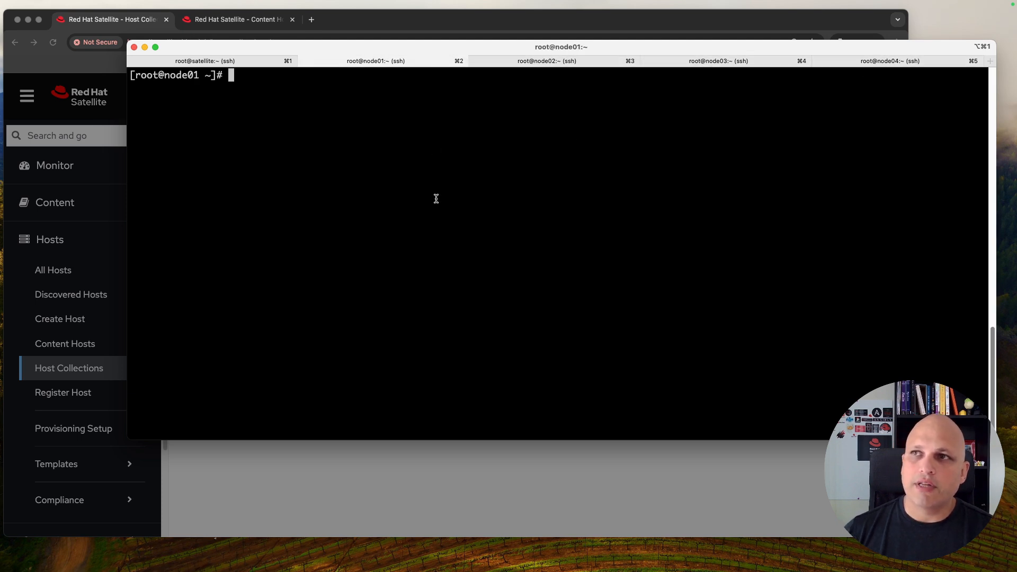
text(journalctl -f)
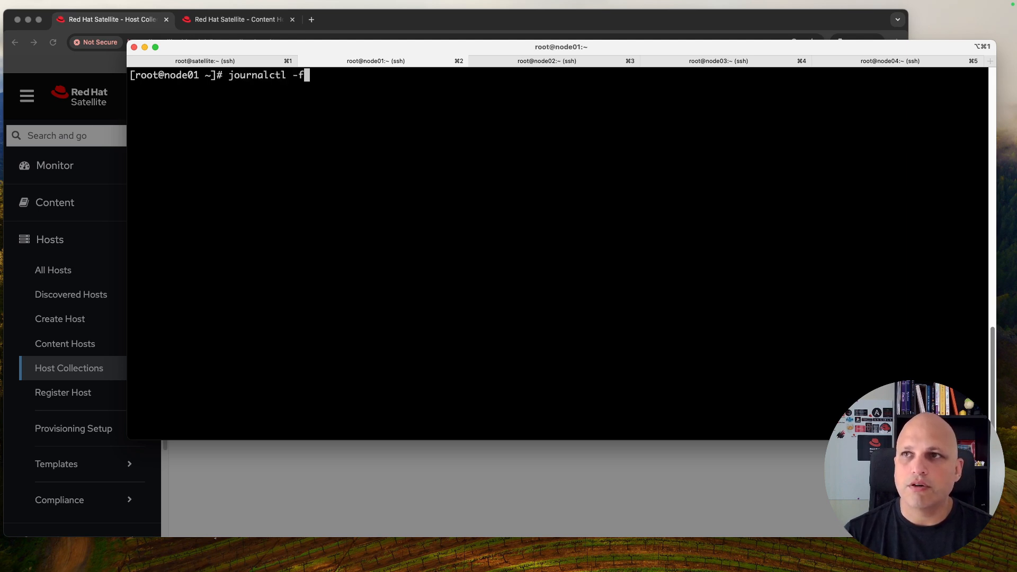
key(Return)
key(Return)
key(Return)
key(Return)
key(Return)
key(Return)
key(Return)
key(Return)
key(Return)
key(Return)
key(Return)
key(Return)
key(Return)
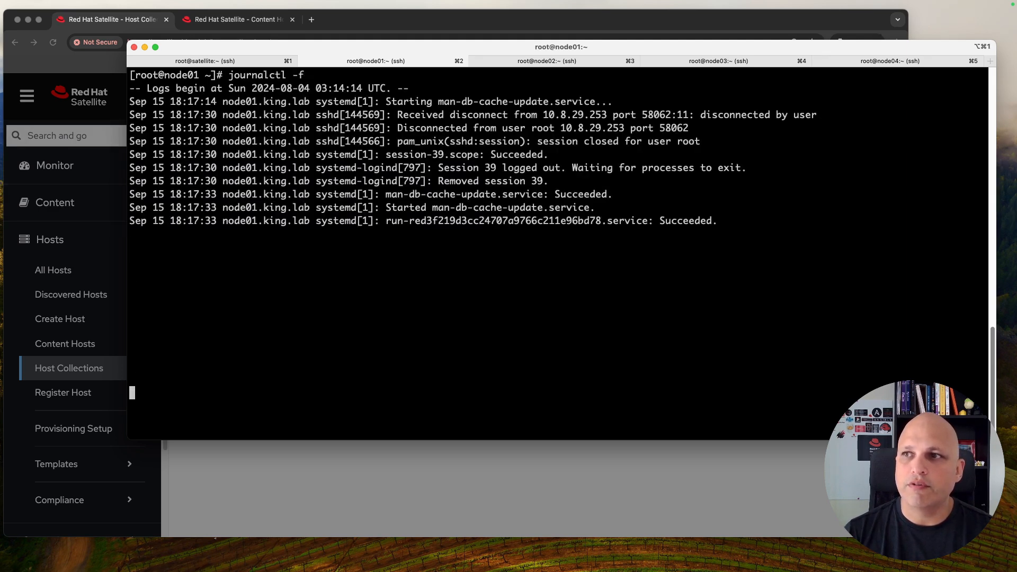
key(Return)
key(Return)
key(Return)
key(Return)
key(Return)
key(Return)
key(Return)
key(Return)
key(Return)
key(Return)
key(Return)
key(Return)
key(Return)
key(Return)
key(Return)
Follow the system journal on node02 with "journalctl -f" and add blank lines to clear the view.
key(super+3)
text(journalctl -f)
key(Return)
key(Return)
key(Return)
key(Return)
key(Return)
key(Return)
key(Return)
key(Return)
key(Return)
key(Return)
key(Return)
key(Return)
key(Return)
key(Return)
key(Return)
key(Return)
key(Return)
key(Return)
key(Return)
key(Return)
key(Return)
key(Return)
key(Return)
key(Return)
key(Return)
key(Return)
key(Return)
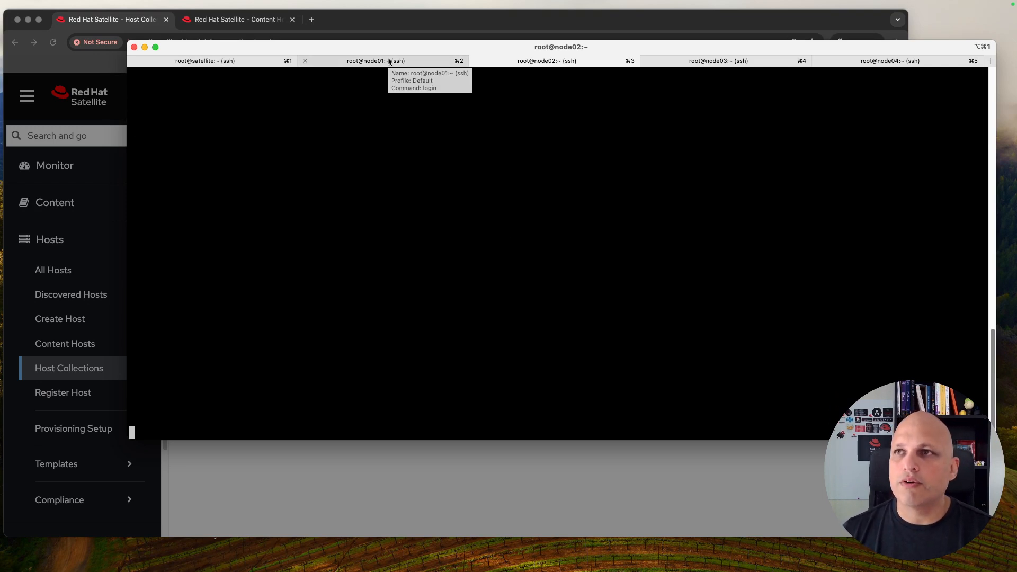
Switch back to Red Hat Satellite in the browser and confirm the iptraf installation on the collection's hosts.
click(397, 26)
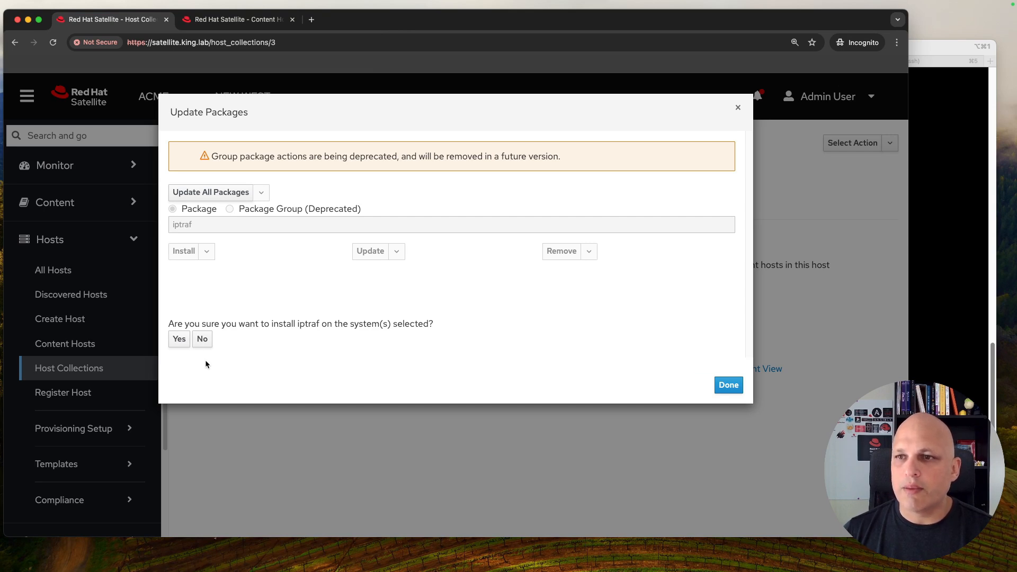
click(179, 339)
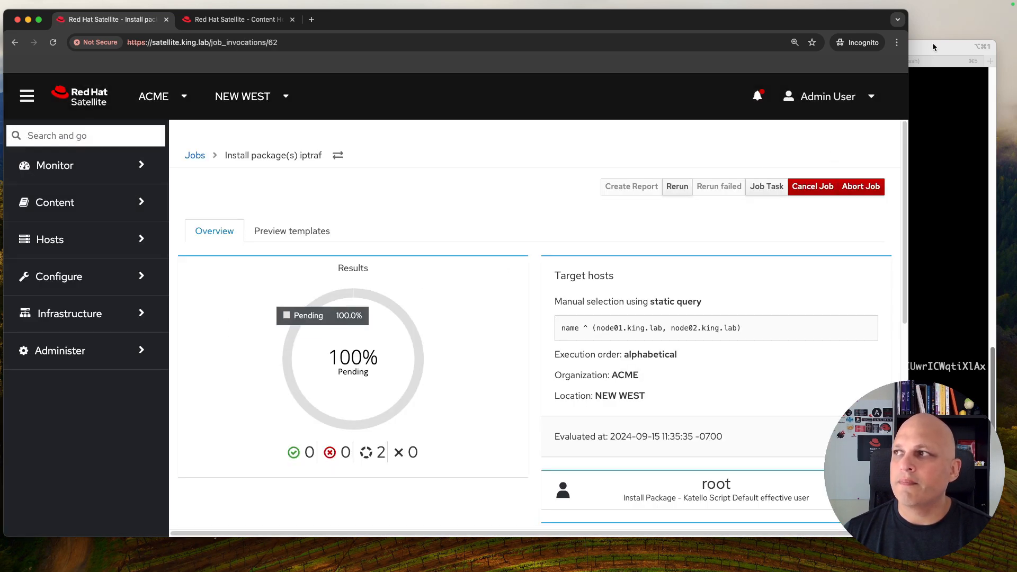
Switch to the terminal and examine the journal entries of the installation job on node01 and node02, including the yggdrasild lines.
click(933, 47)
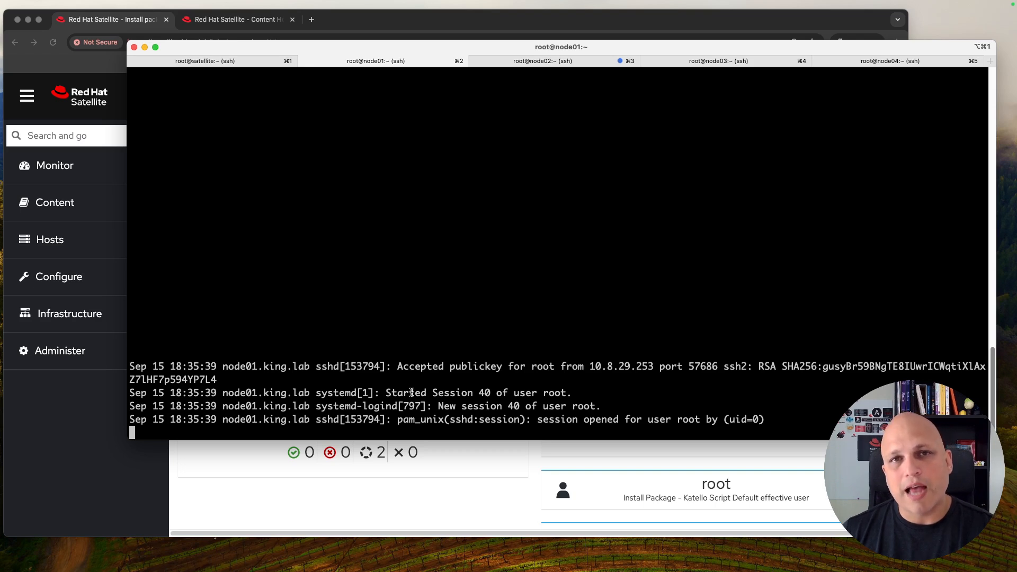
click(538, 62)
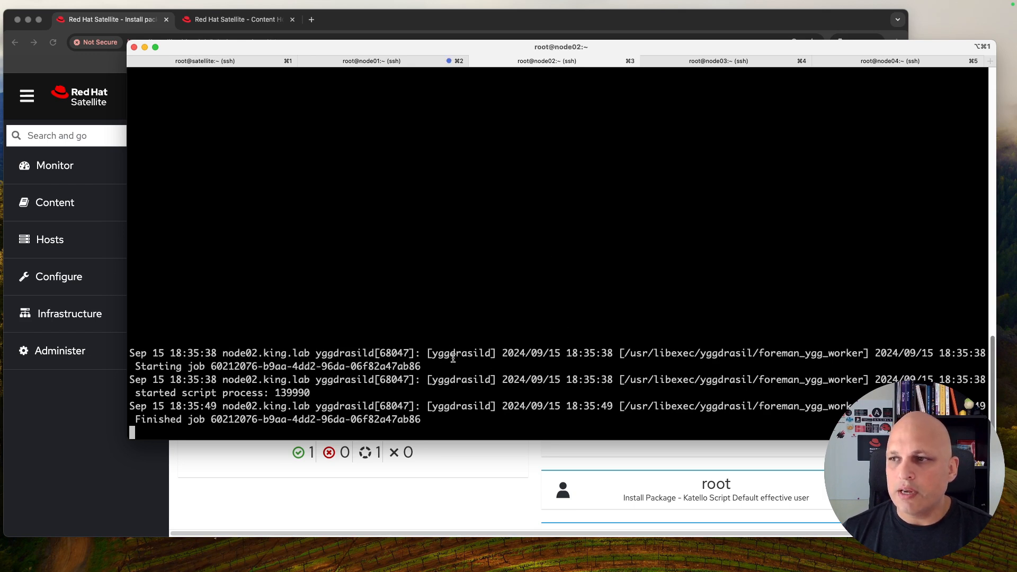
double_click(458, 352)
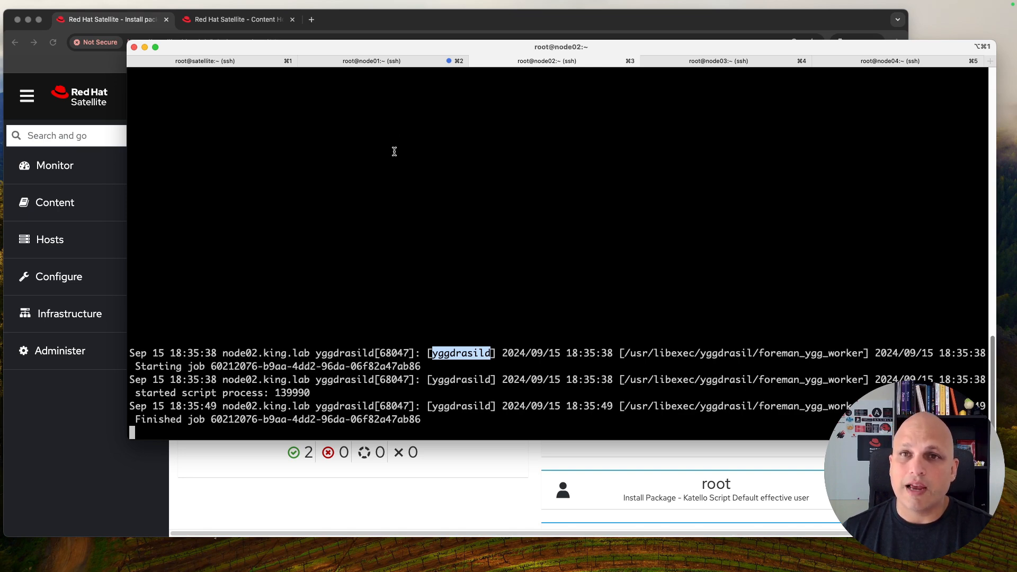
Switch back to the browser and review the iptraf job's overall result and the status of each host.
click(231, 497)
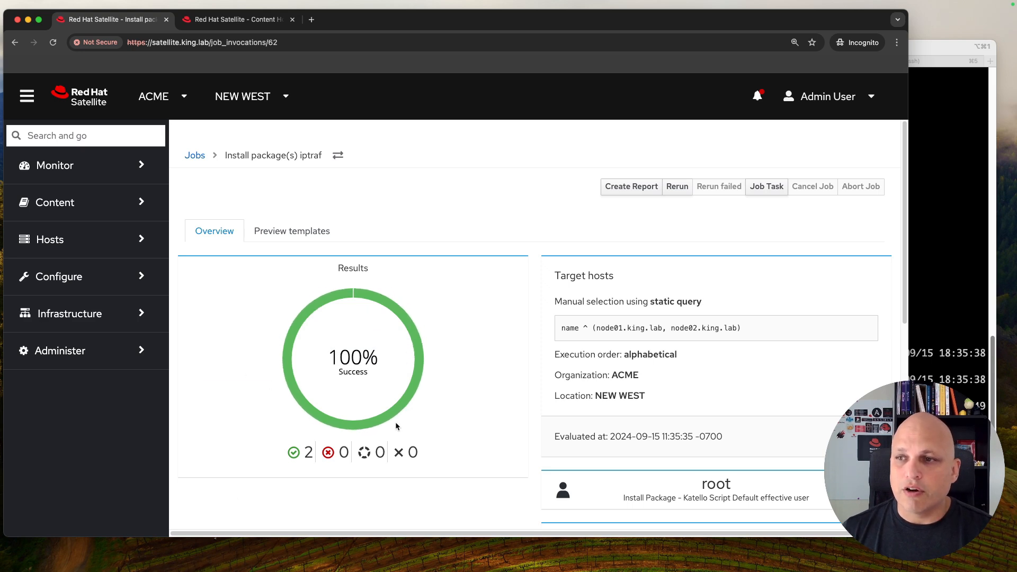
scroll(466, 400, down, 6)
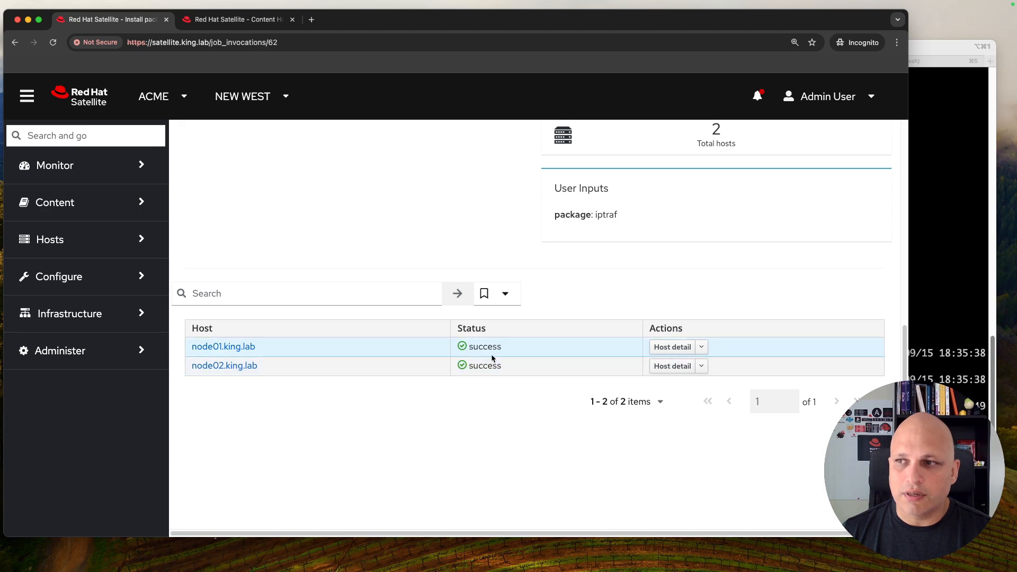
scroll(342, 365, up, 6)
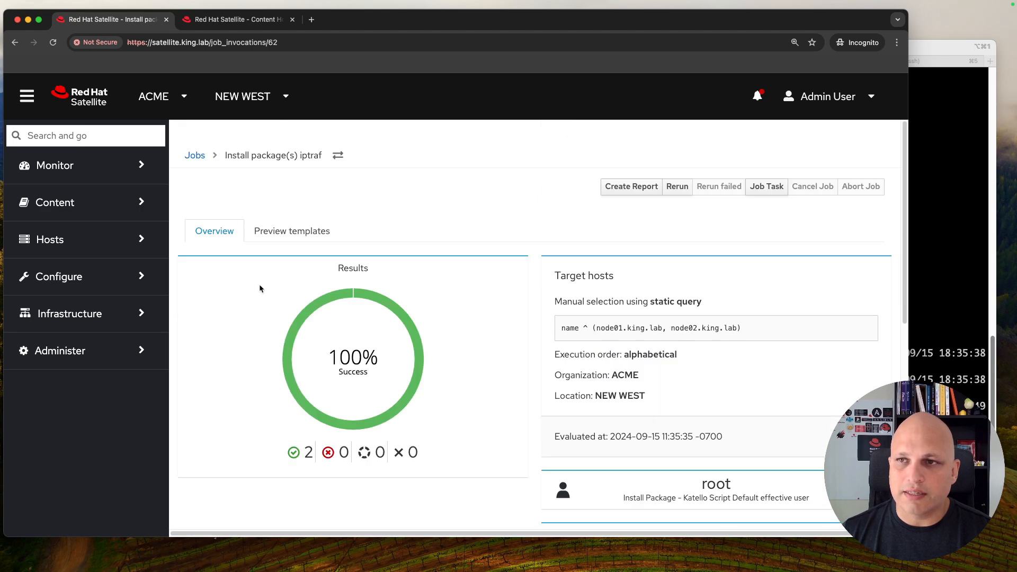
Examine the install script previewed for node01.king.lab and return to the host list in the job overview.
click(291, 232)
click(197, 331)
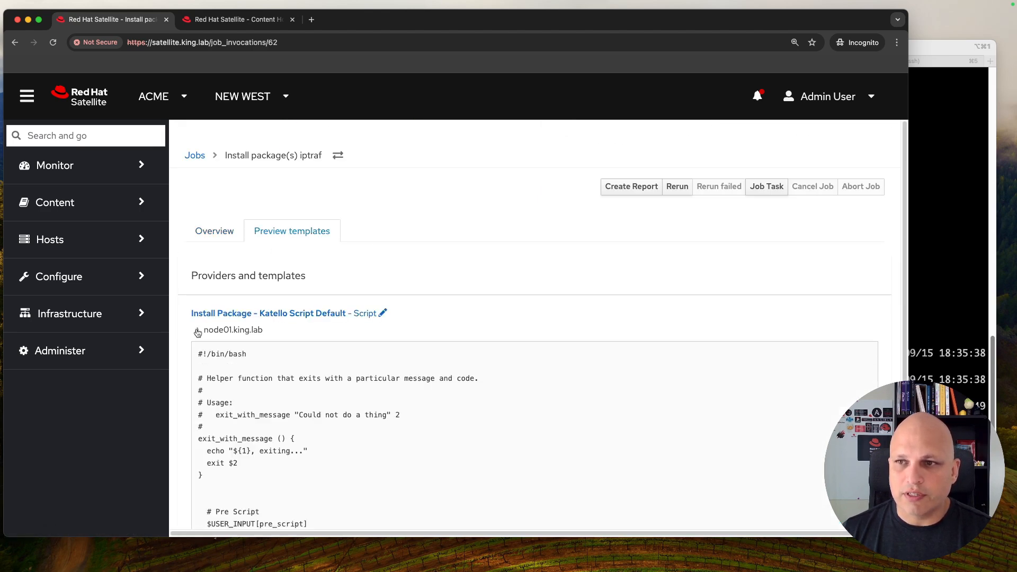
scroll(328, 317, down, 5)
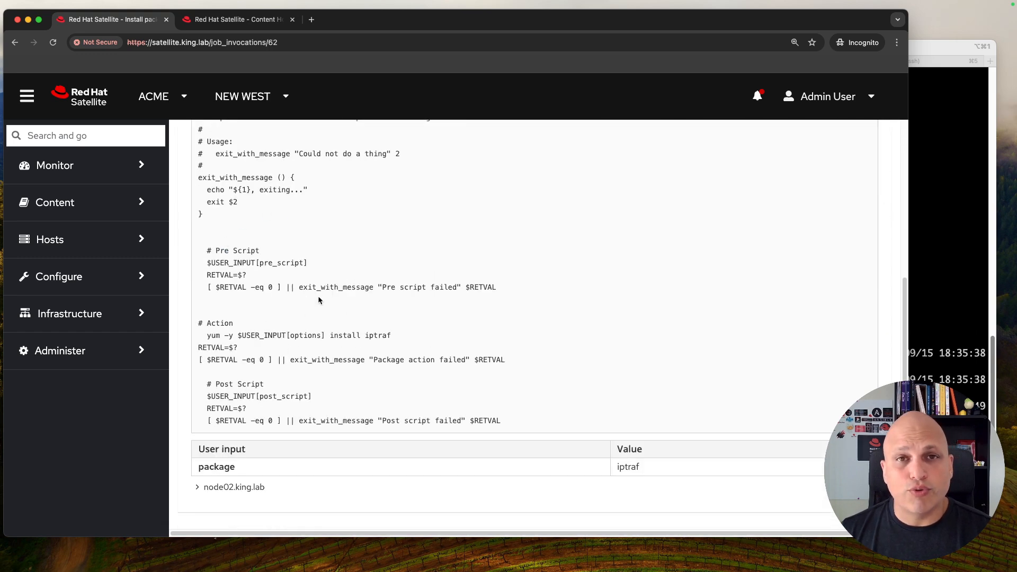
scroll(318, 299, up, 4)
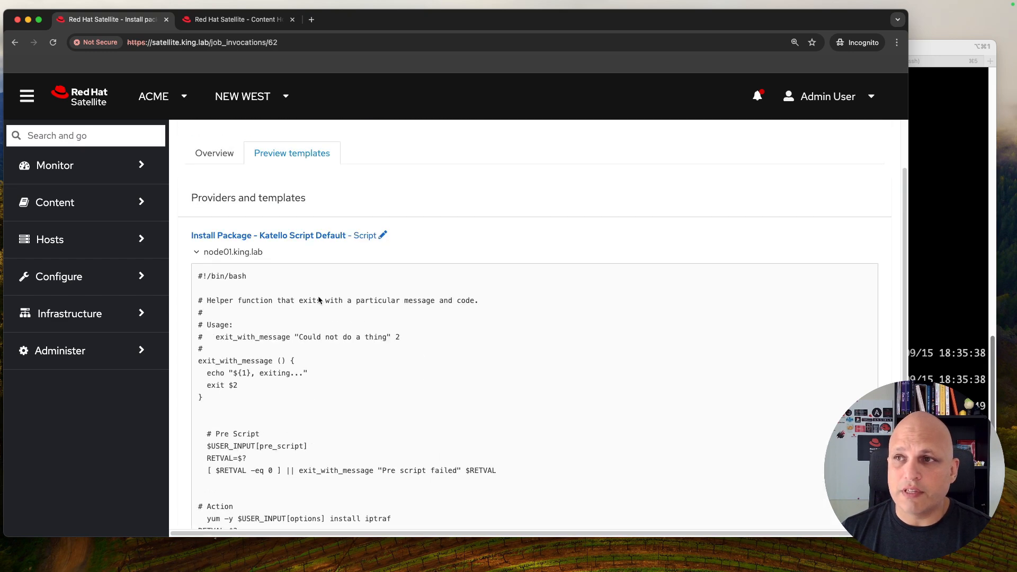
click(197, 257)
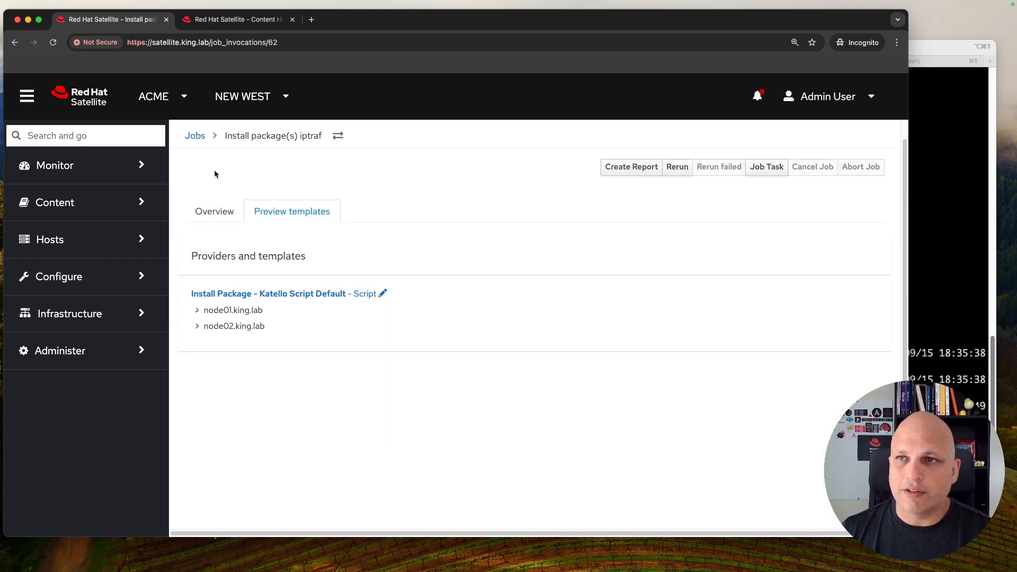
click(220, 212)
scroll(325, 269, down, 8)
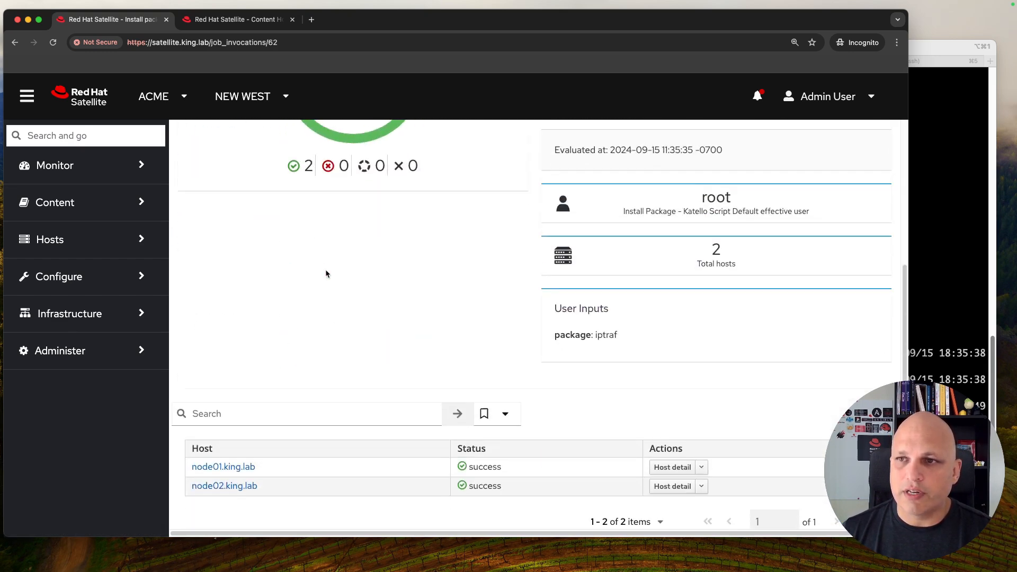
Open the iptraf job output for node01.king.lab and examine the package being installed and the closing Installed section.
click(226, 347)
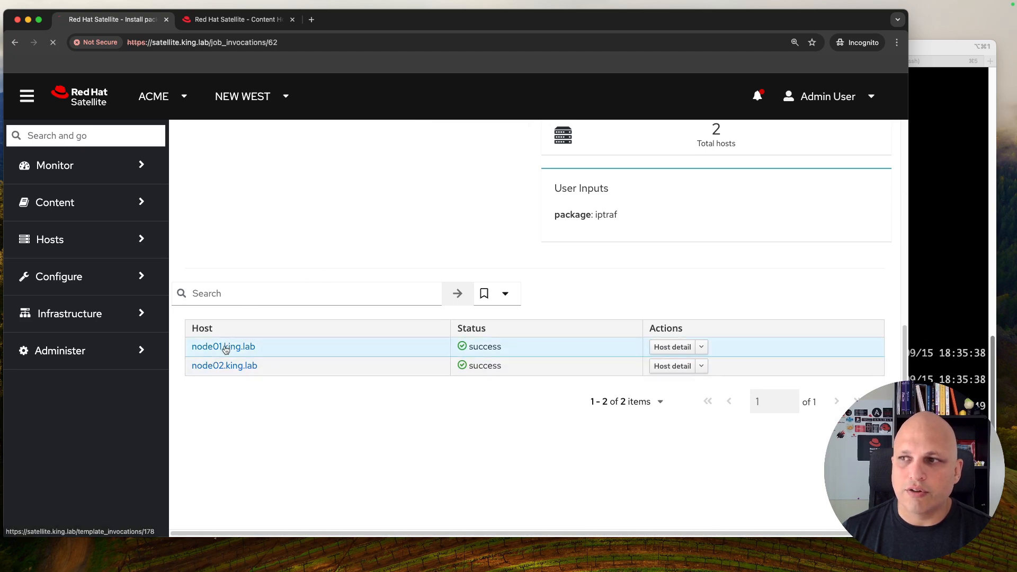
scroll(437, 336, up, 3)
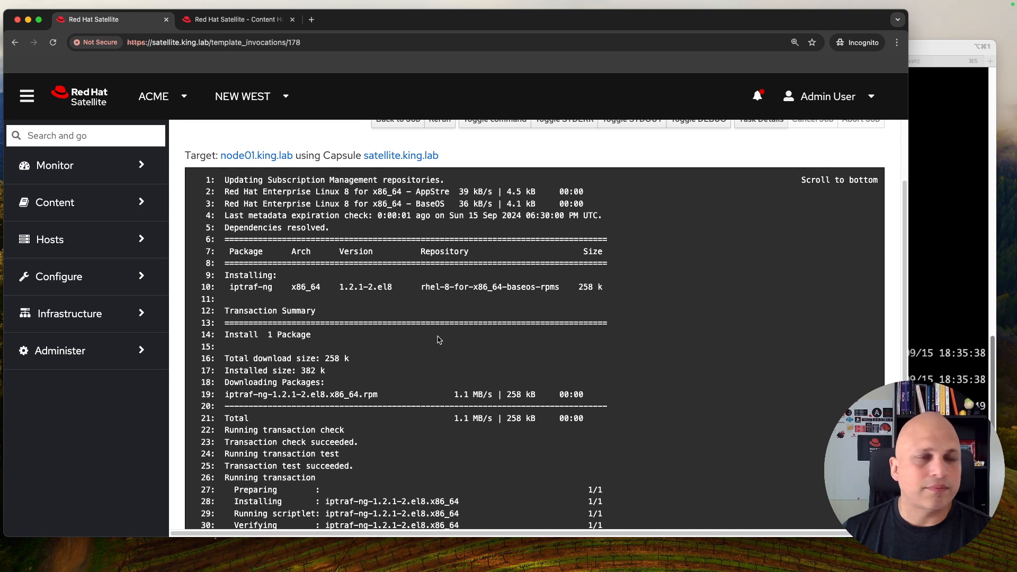
drag(229, 288, 272, 288)
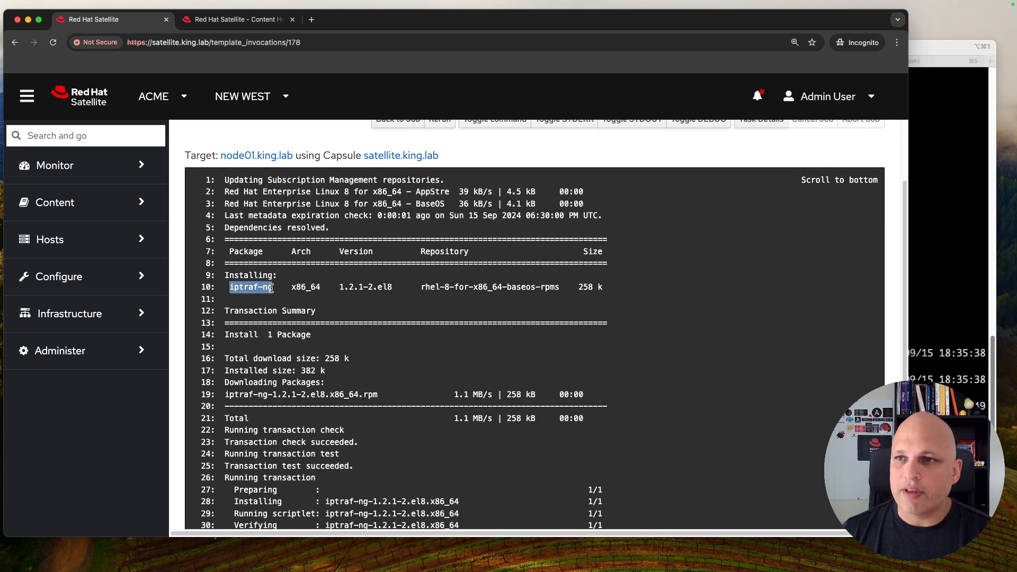
scroll(324, 347, down, 3)
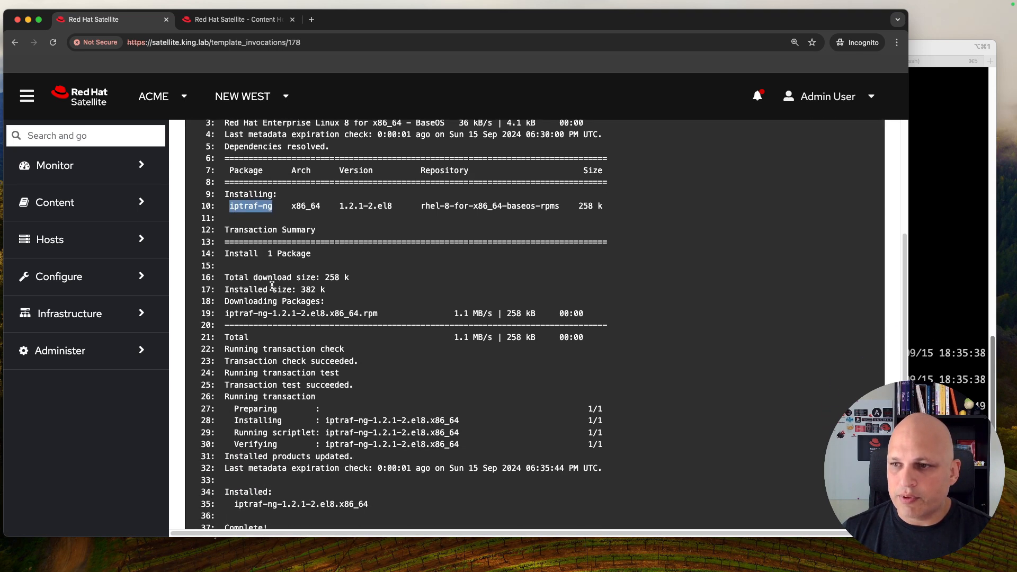
scroll(272, 286, down, 2)
drag(228, 445, 377, 456)
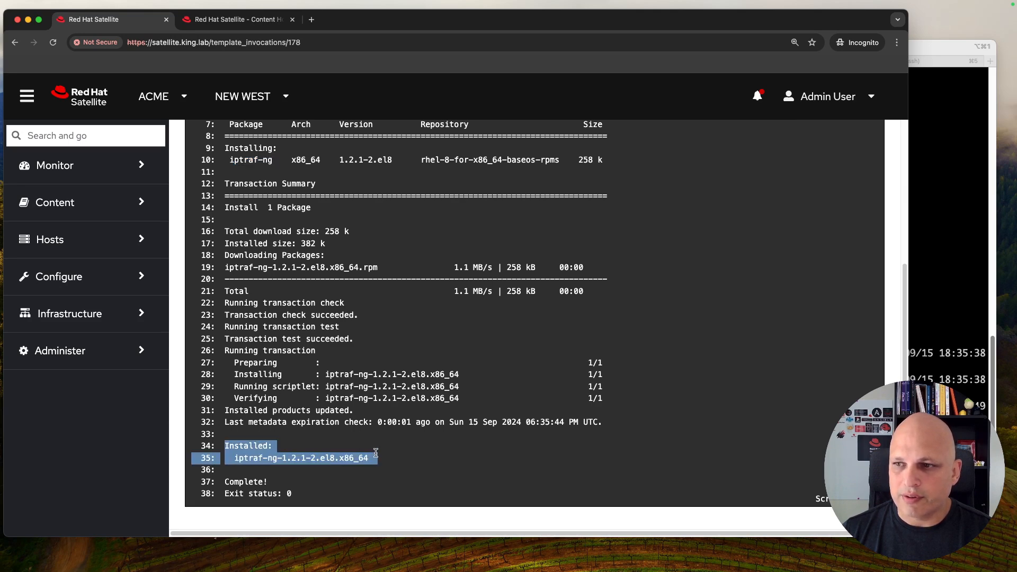
Display the script run on node01 and examine its yum install line, the RETVAL check and the exit_with_message call.
scroll(403, 360, up, 5)
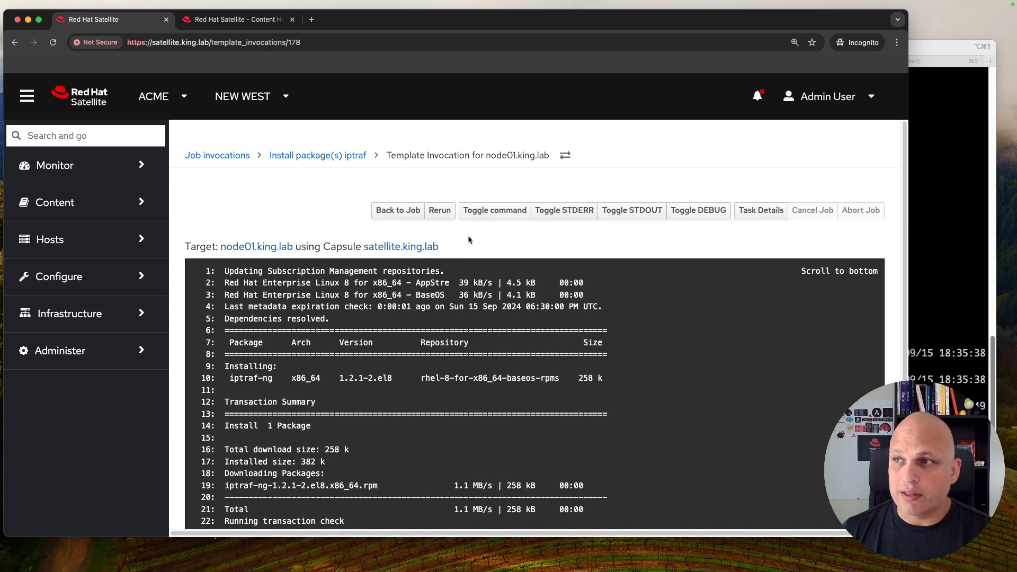
click(495, 212)
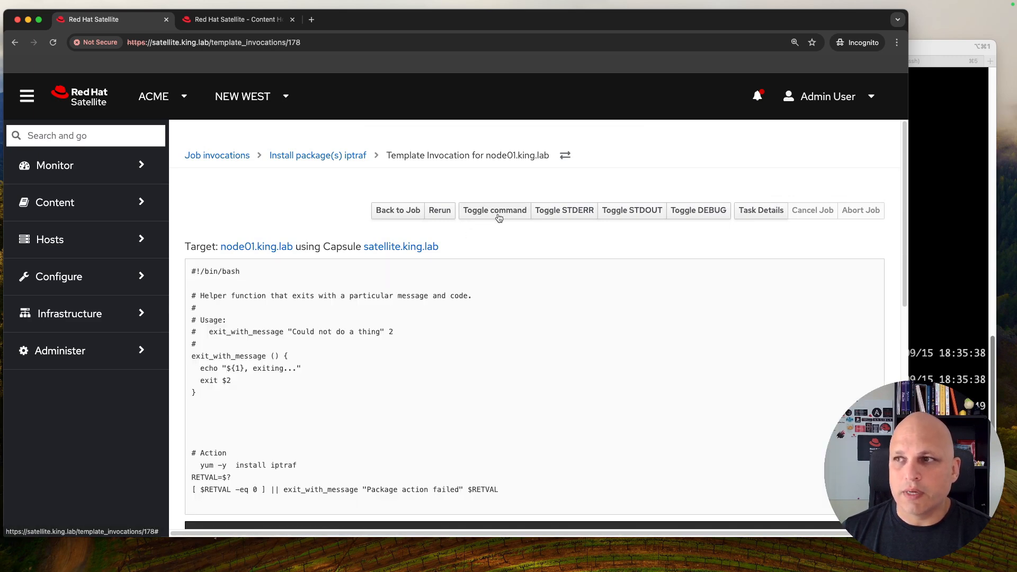
scroll(426, 323, down, 2)
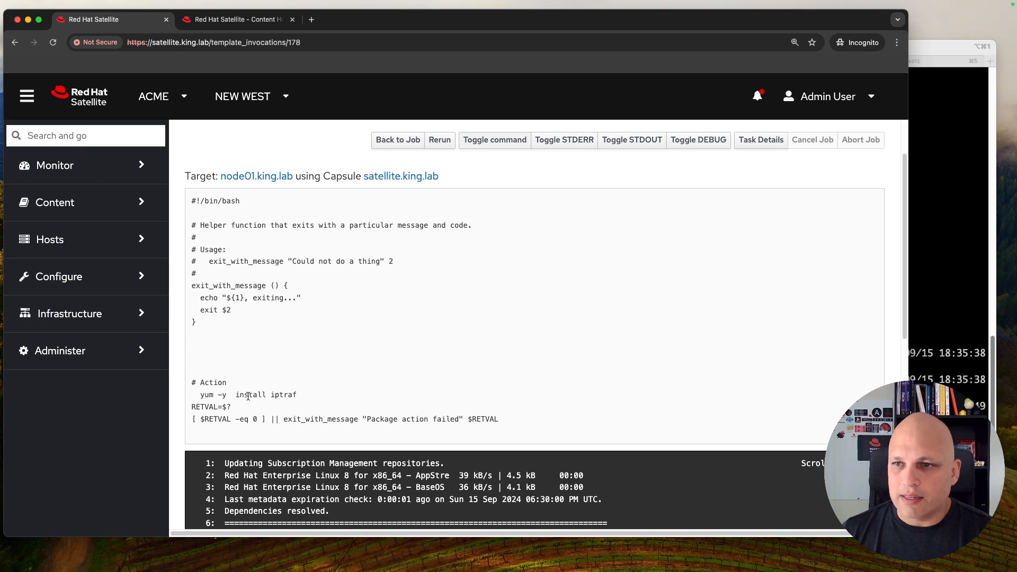
drag(200, 395, 298, 394)
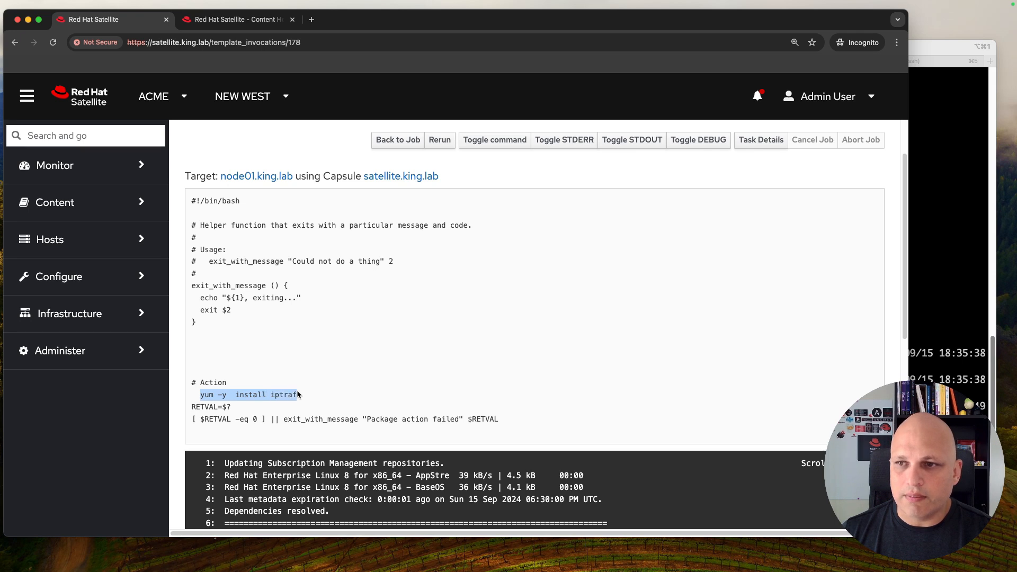
drag(232, 406, 192, 414)
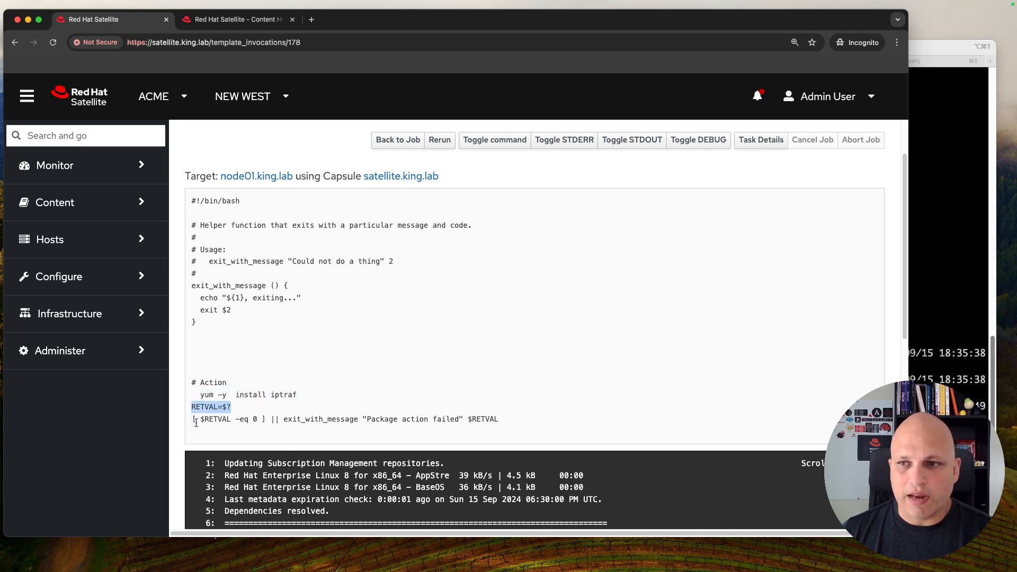
drag(257, 419, 210, 420)
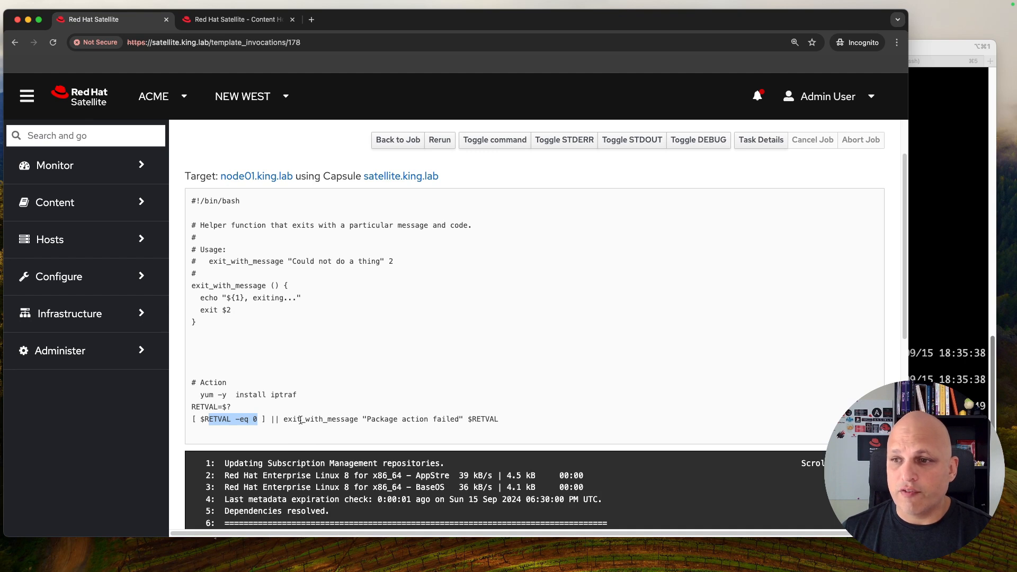
drag(288, 419, 359, 420)
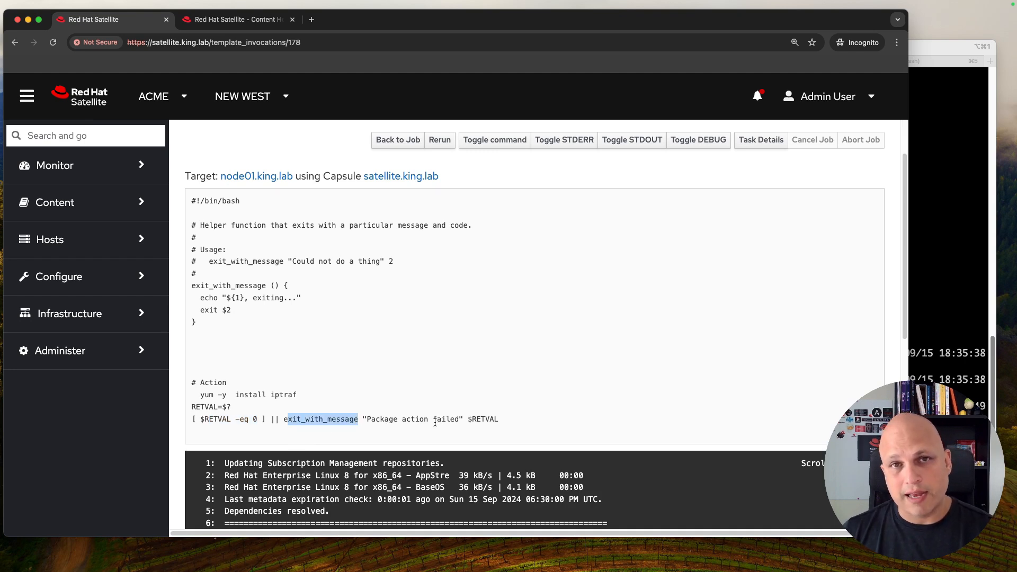
click(364, 416)
scroll(366, 413, down, 4)
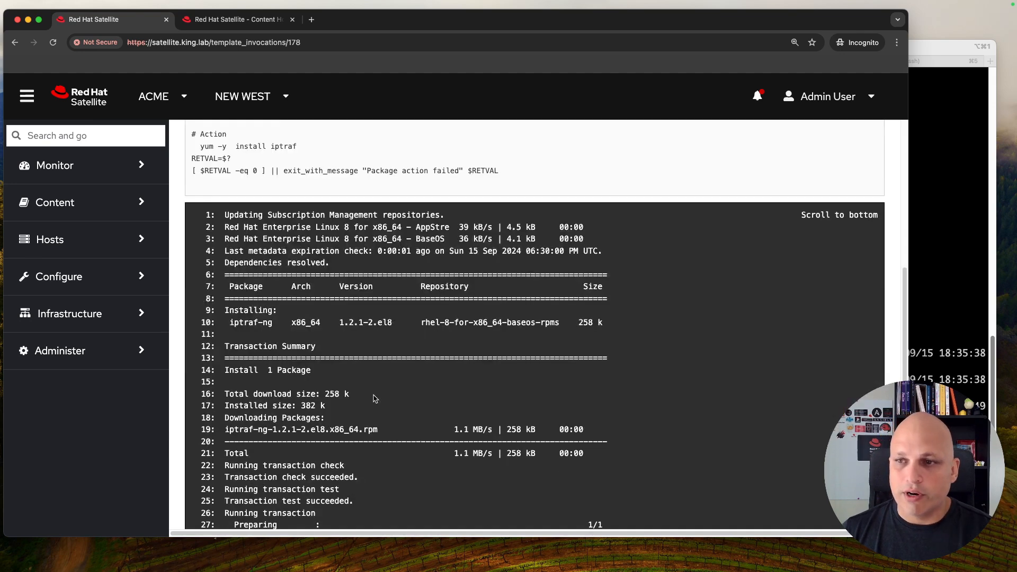
scroll(374, 398, up, 5)
Return to the job, examine the output for node02.king.lab including its repository and iptraf-ng package lines, and go back to the job.
click(401, 210)
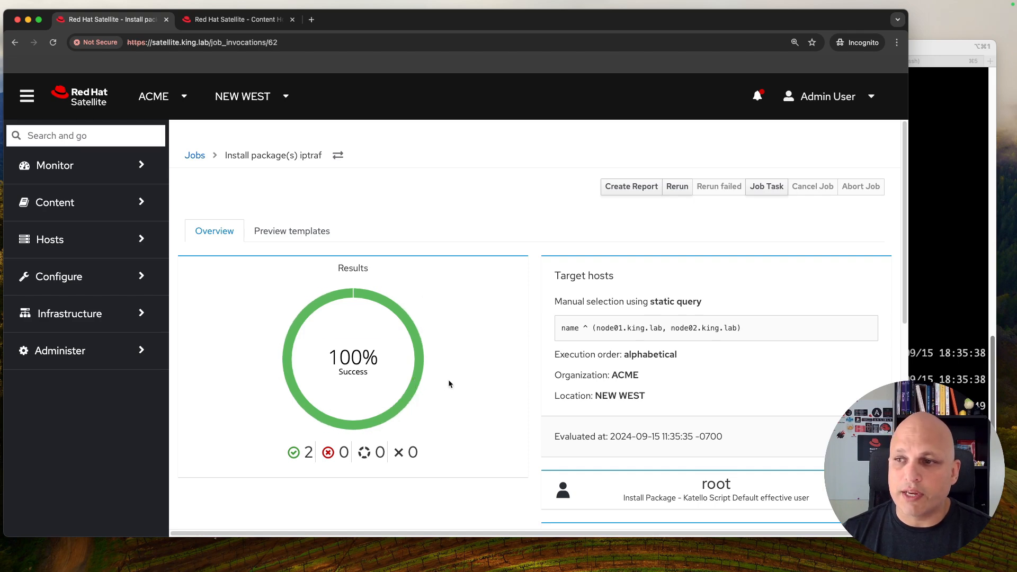
scroll(451, 373, down, 10)
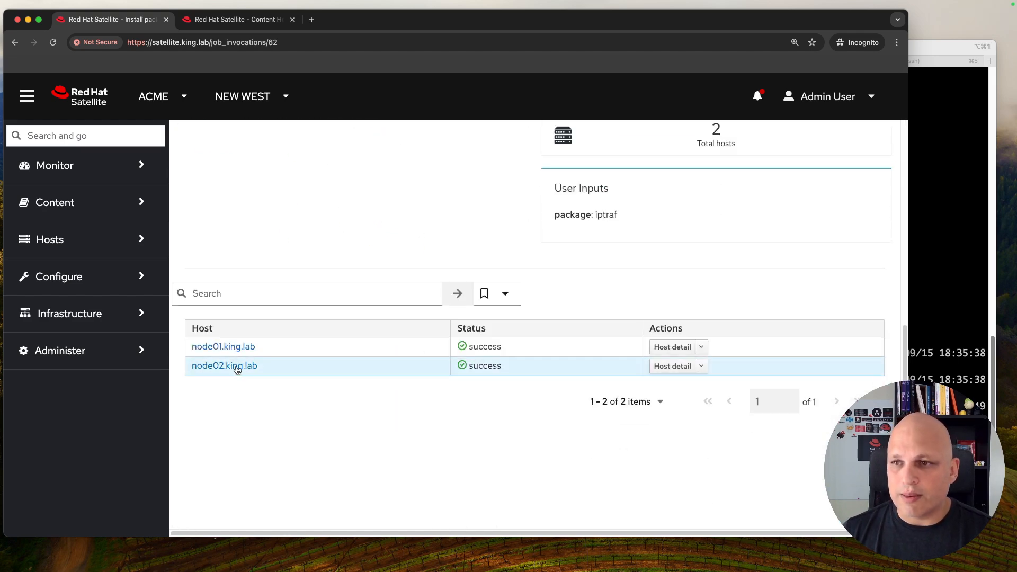
click(237, 369)
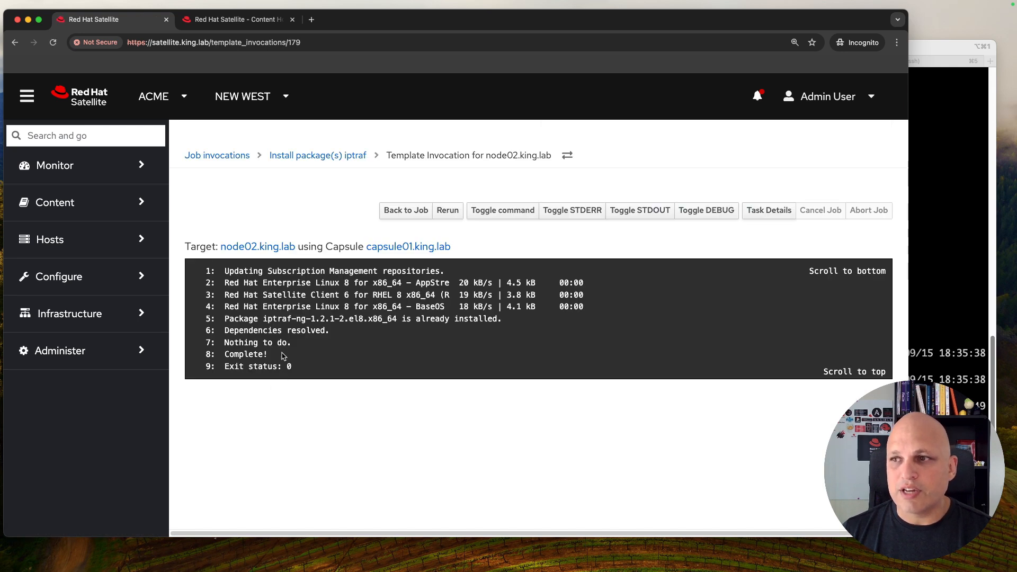
drag(233, 271, 454, 295)
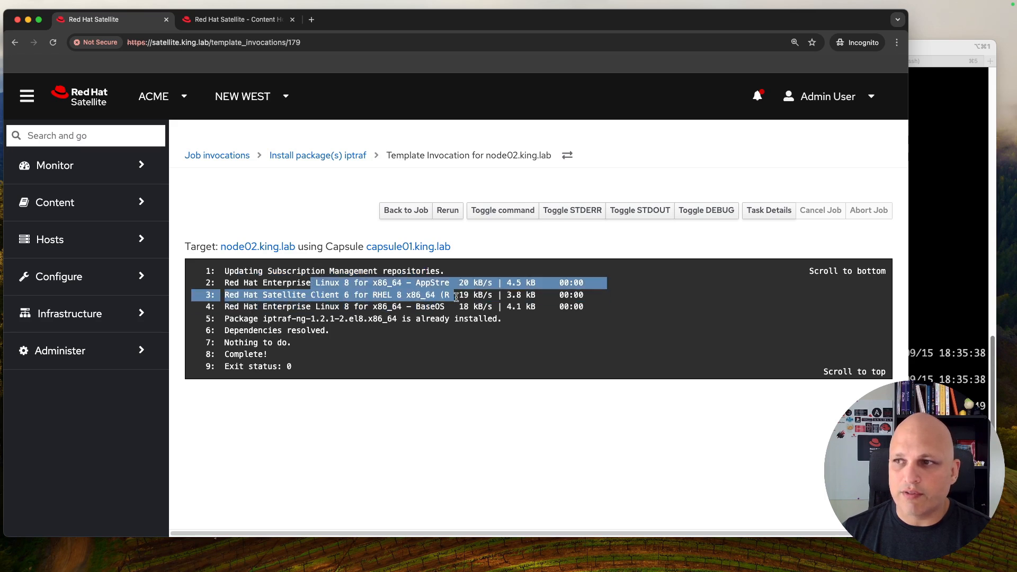
drag(242, 319, 364, 316)
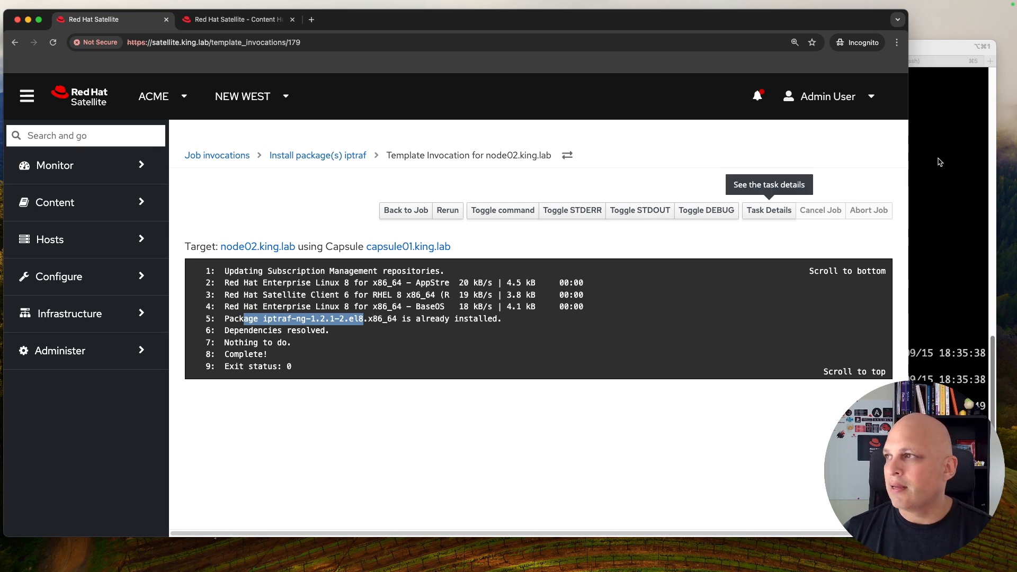
click(422, 211)
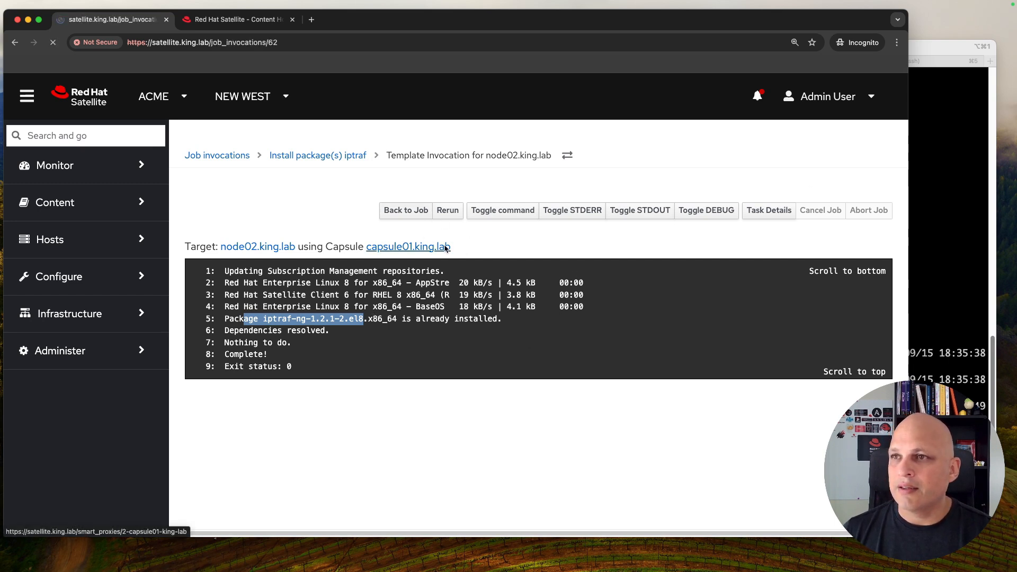
Open the details of the host collection W_35.
click(90, 240)
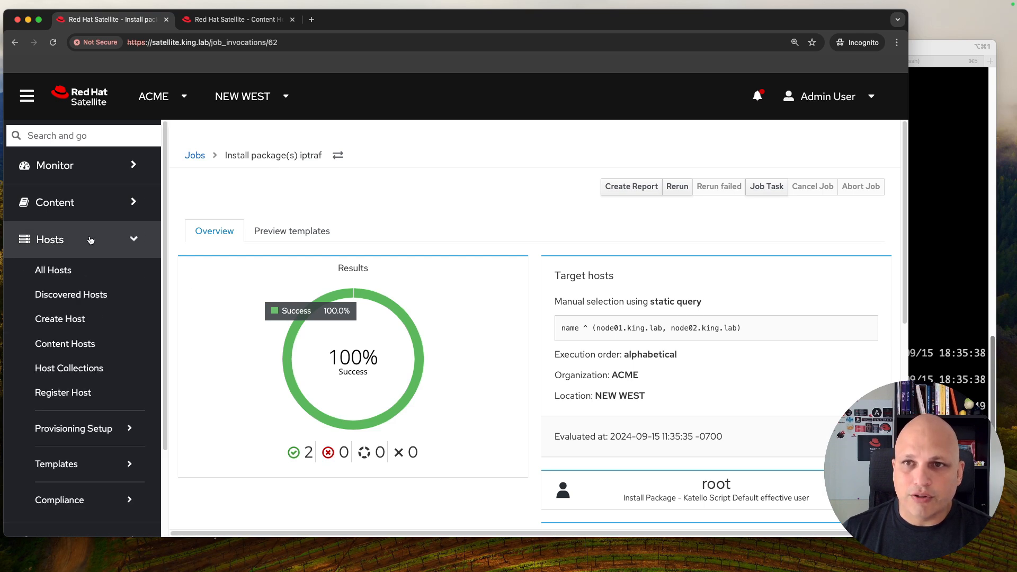
click(82, 368)
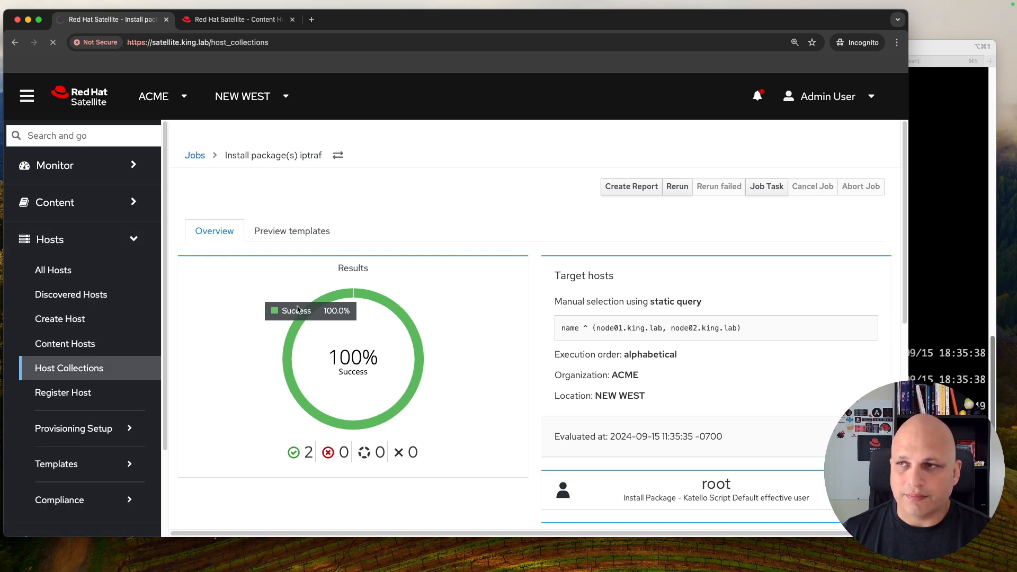
click(197, 246)
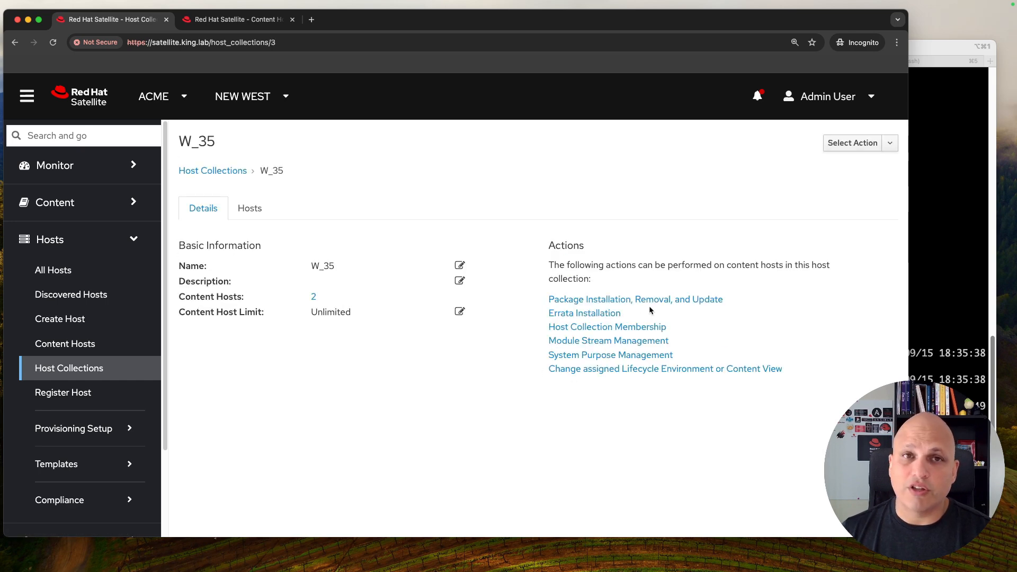
Switch to the terminal, stop the journal follow on node01, and launch iptraf-ng there to check the installation before exiting it.
click(950, 164)
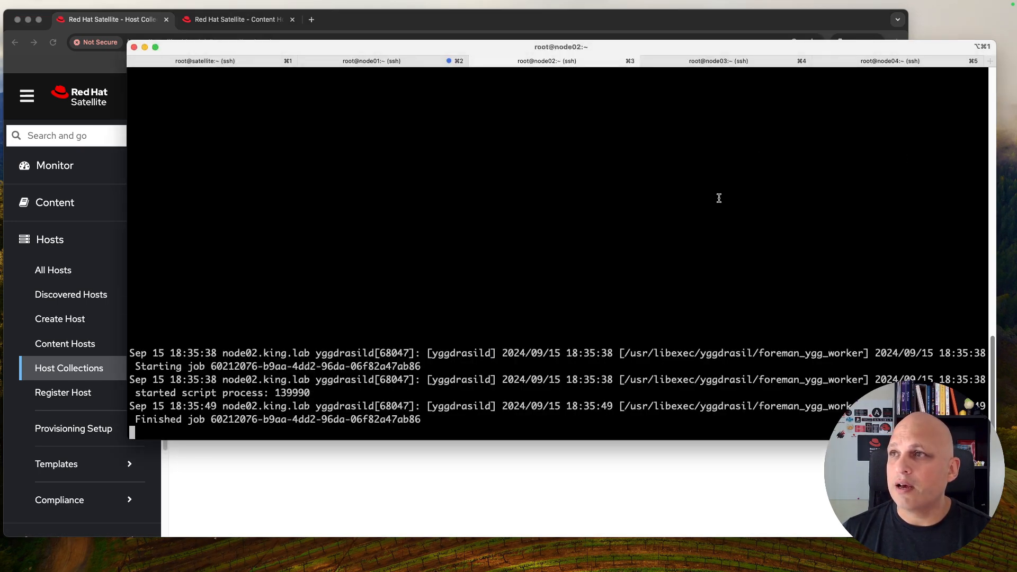
click(393, 61)
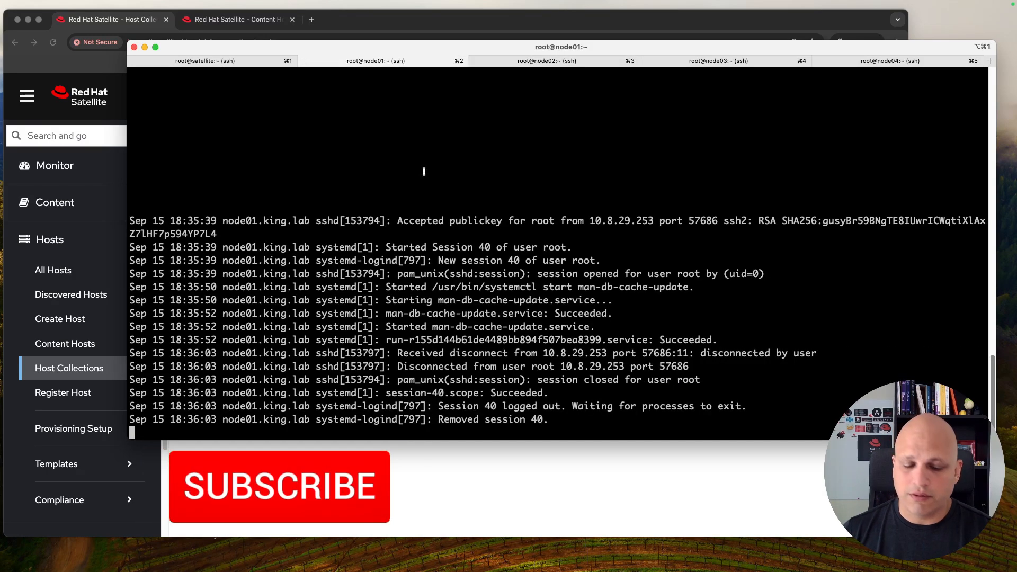
key(ctrl+c)
text(ipt)
key(Tab)
text(raf-ng)
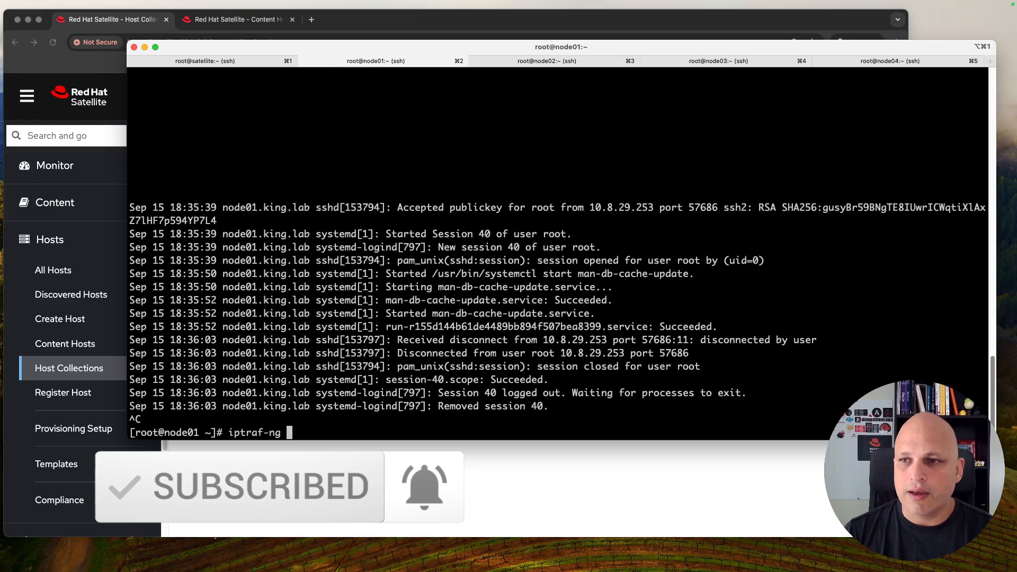
key(Return)
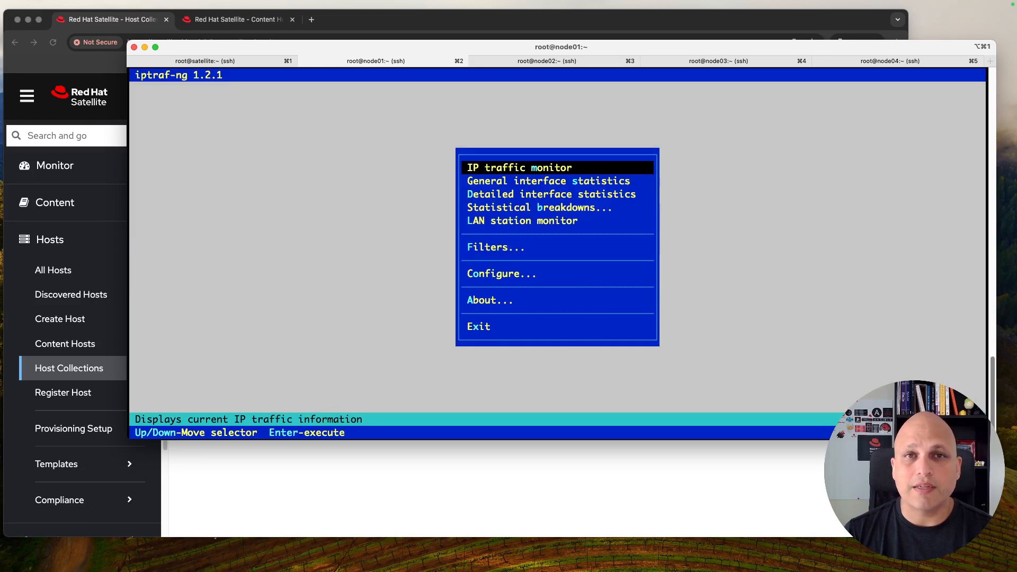
key(x)
Stop the journal follow on node02 and launch iptraf-ng there to check the installation before exiting it.
key(super+3)
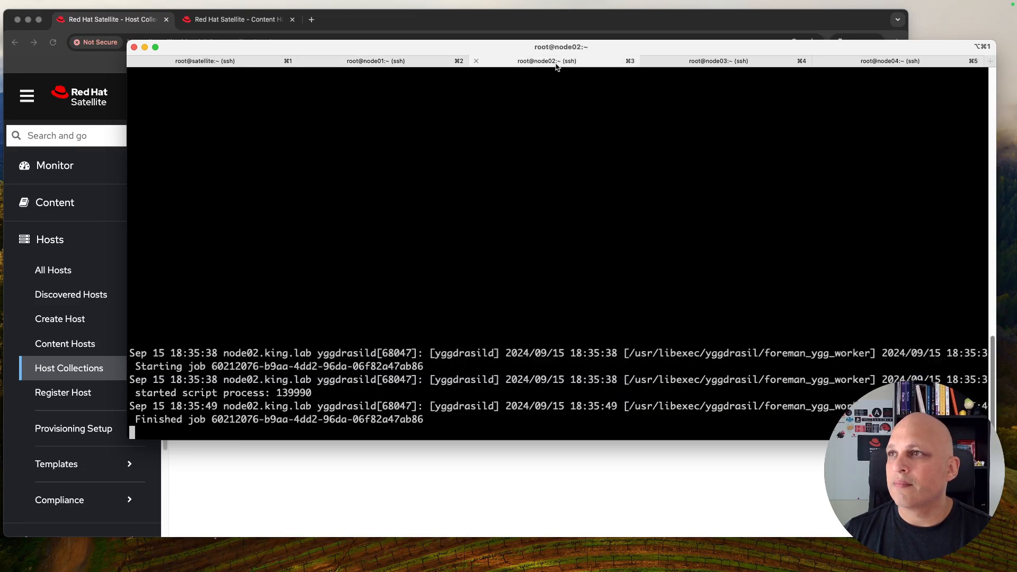
key(ctrl+c)
text(iptraf-ng)
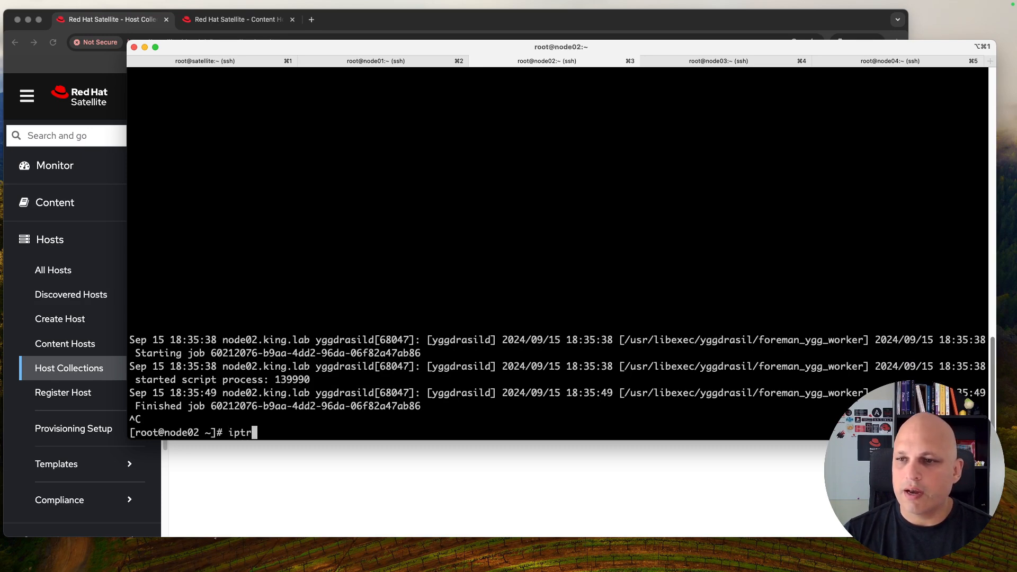
key(Return)
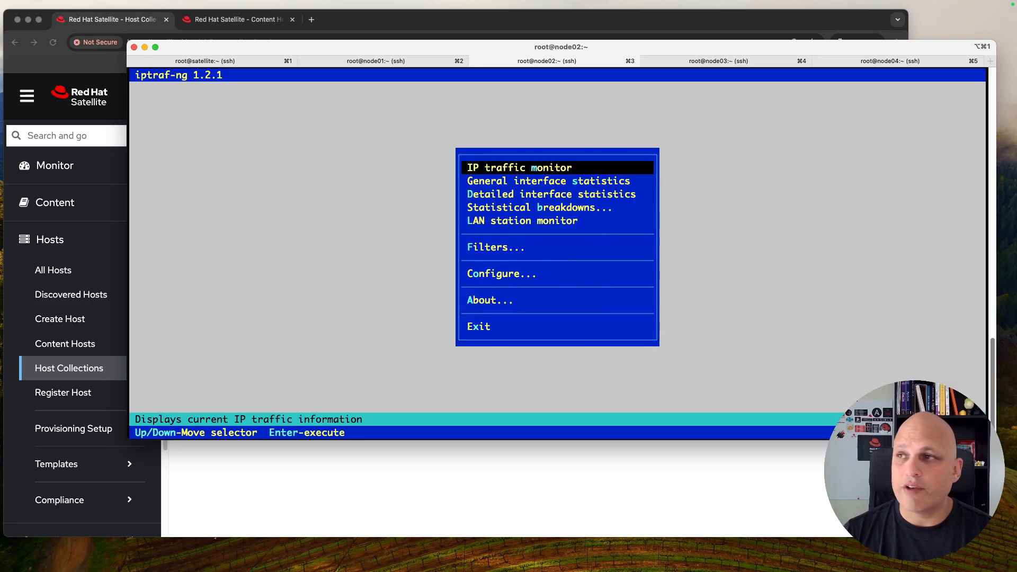
key(x)
Restart journalctl -f on node02 and add blank lines below the existing log entries.
key(Up)
key(Up)
key(Return)
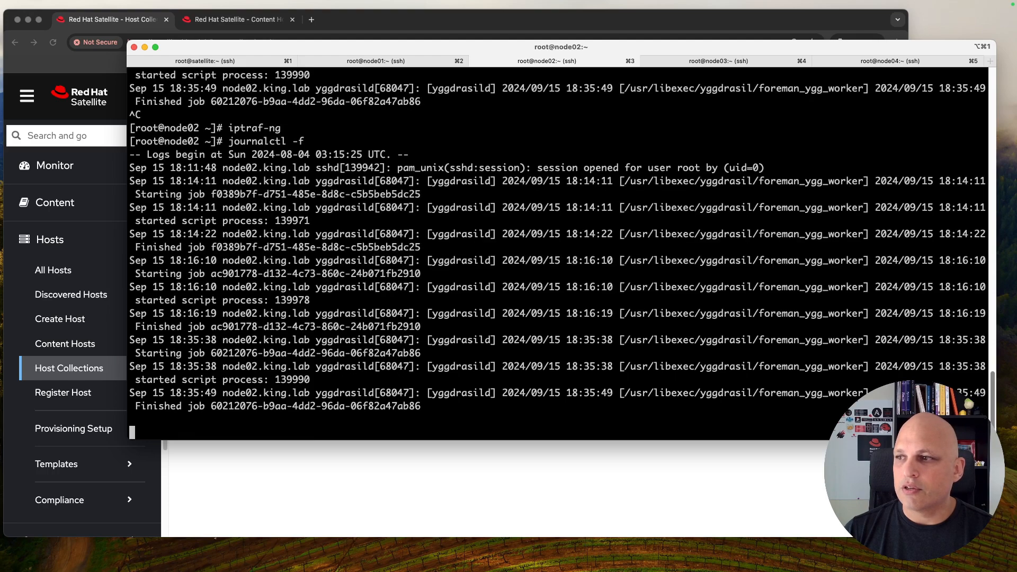
key(Return)
key(Return)
key(Return)
key(Return)
key(Return)
key(Return)
key(Return)
key(Return)
key(Return)
key(Return)
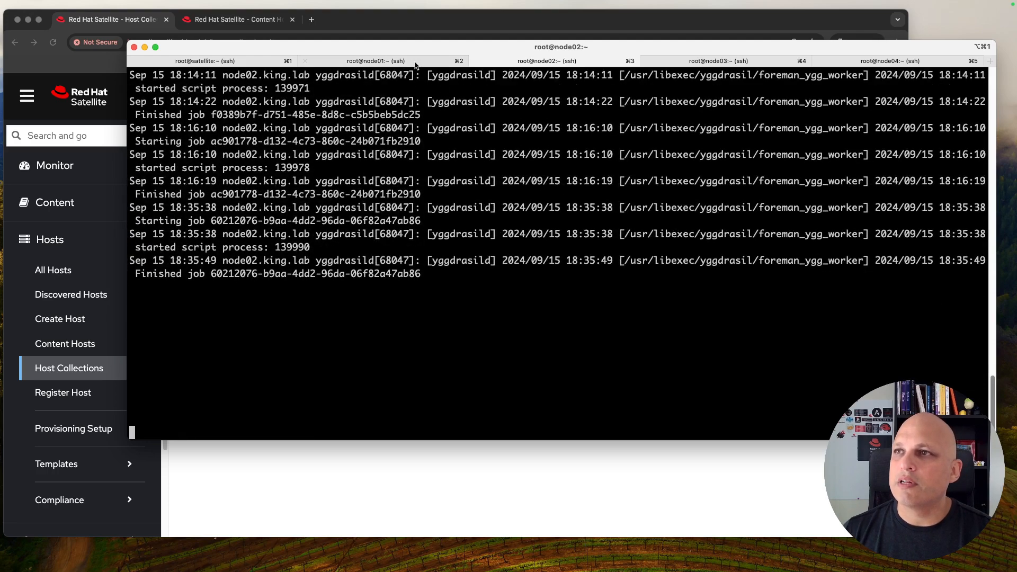
Restart journalctl -f on node01 and add blank lines below the existing log entries.
click(418, 65)
key(Up)
key(Up)
key(Return)
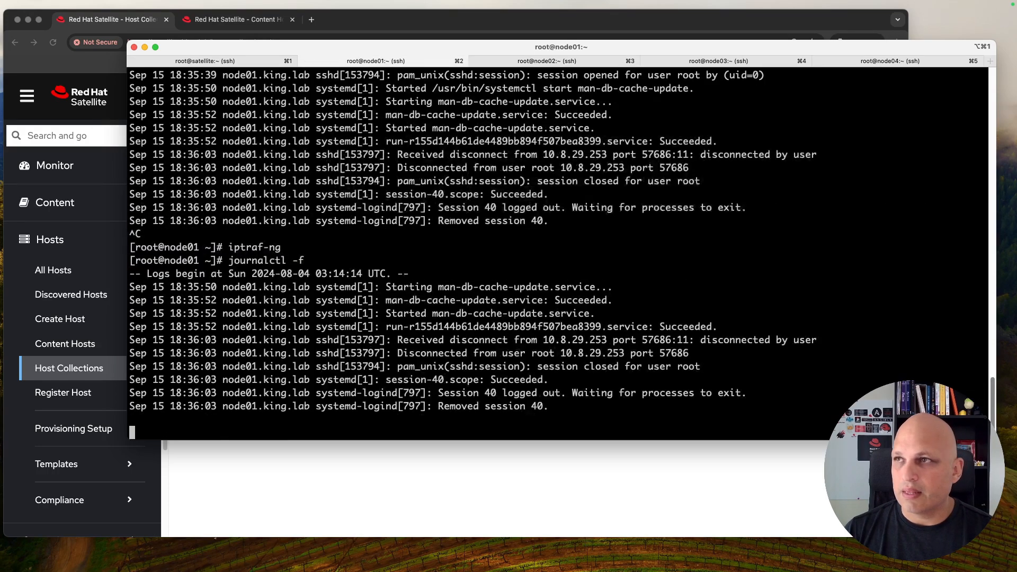
key(Return)
key(Return)
key(Return)
key(Return)
key(Return)
key(Return)
key(Return)
key(Return)
key(Return)
key(Return)
key(Return)
key(Return)
key(Return)
Switch to Satellite and request removal of package iptraf through the package actions of host collection W_35.
click(408, 22)
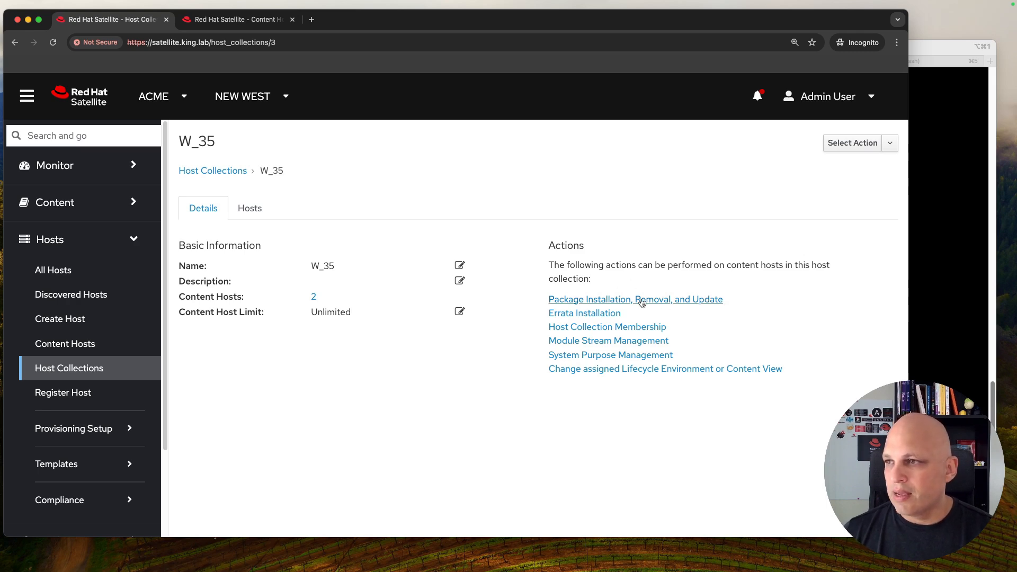
click(642, 302)
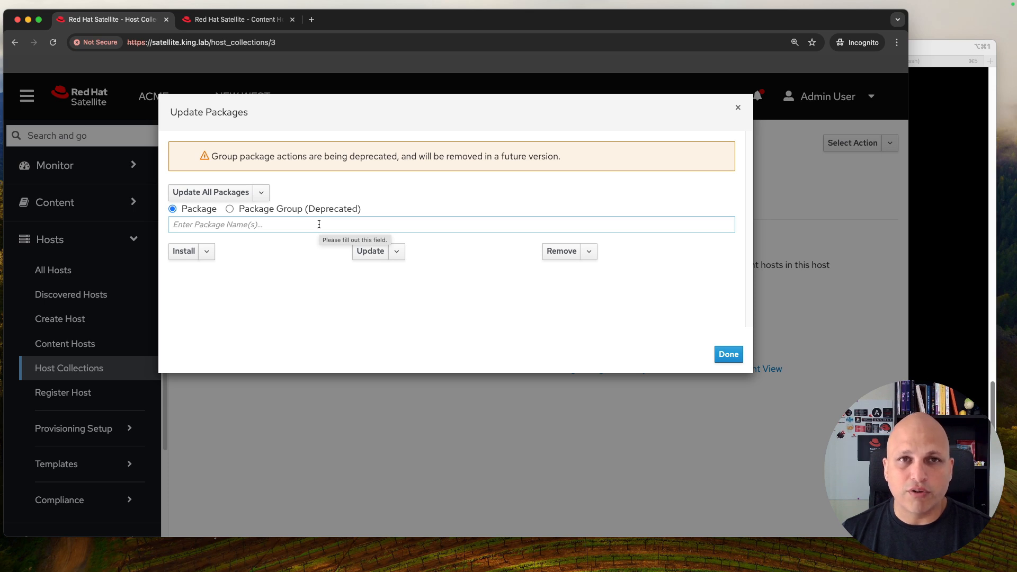
click(319, 224)
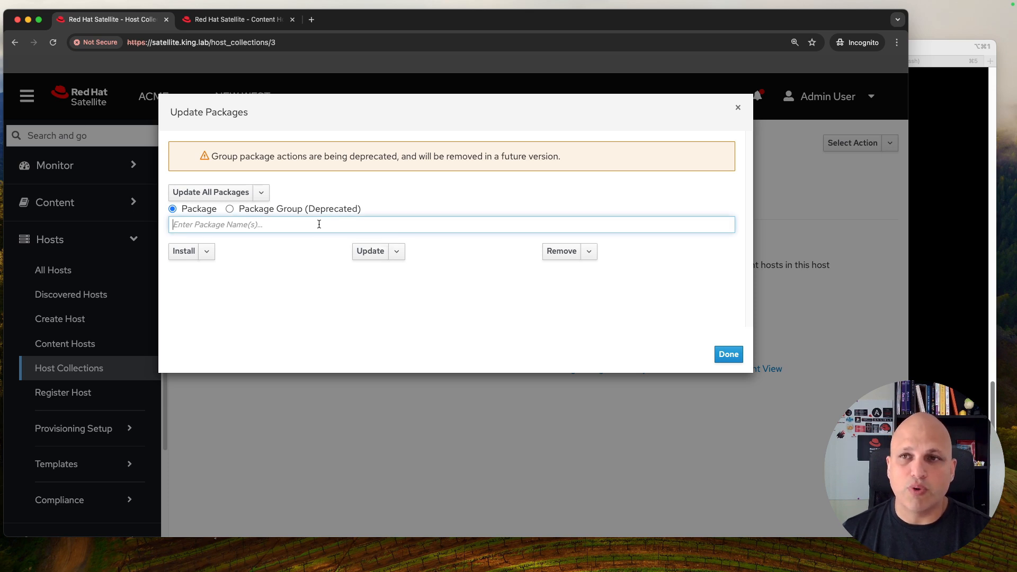
text(iptraf)
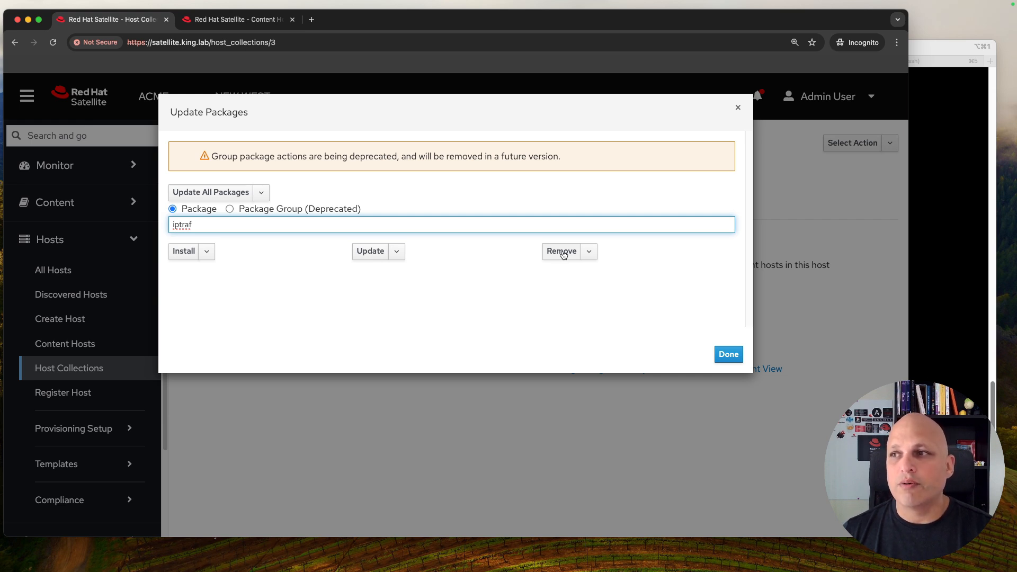
click(564, 254)
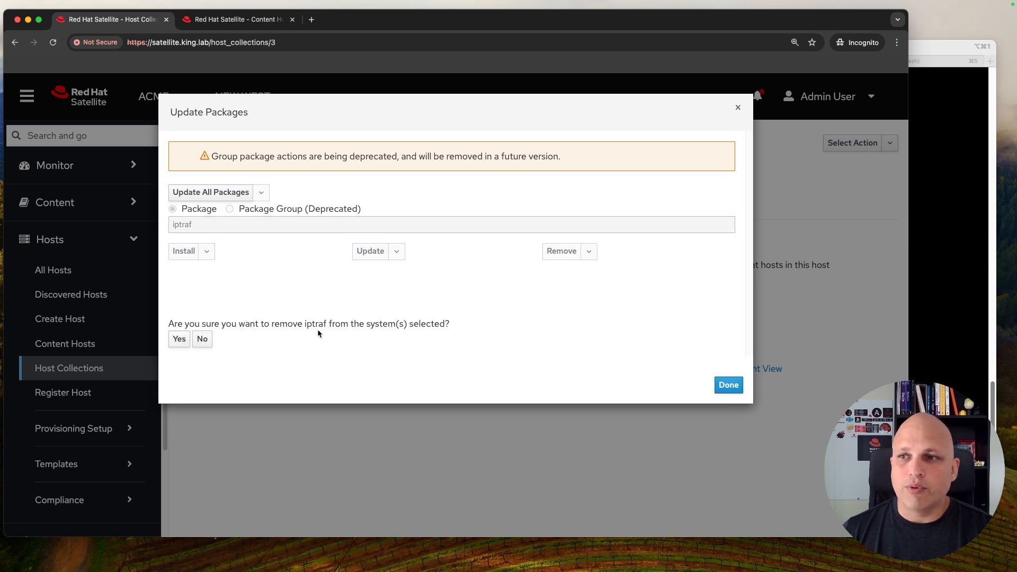
Check the node01 and node02 journals in the terminal before confirming the iptraf removal in Satellite.
click(932, 52)
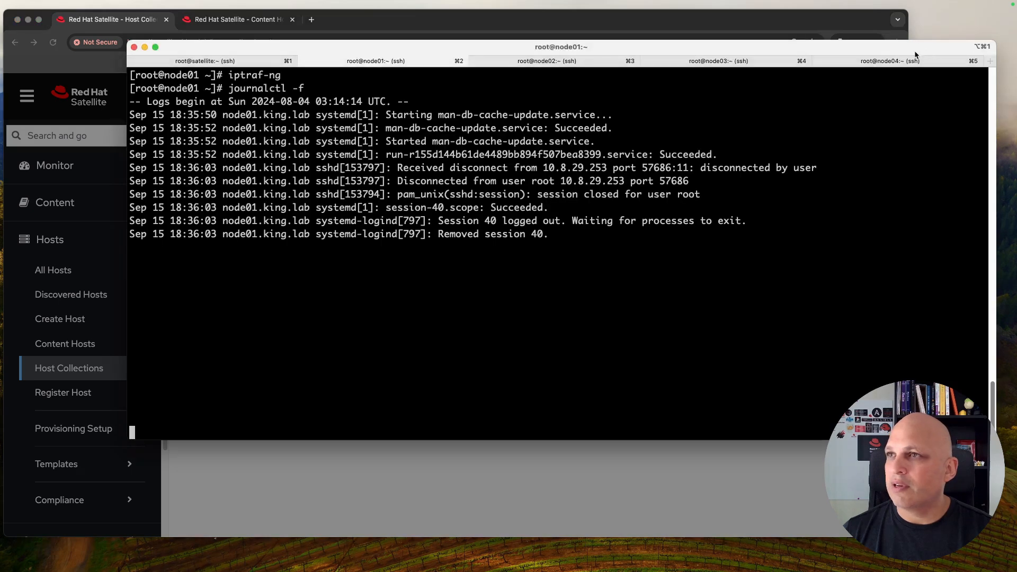
click(558, 65)
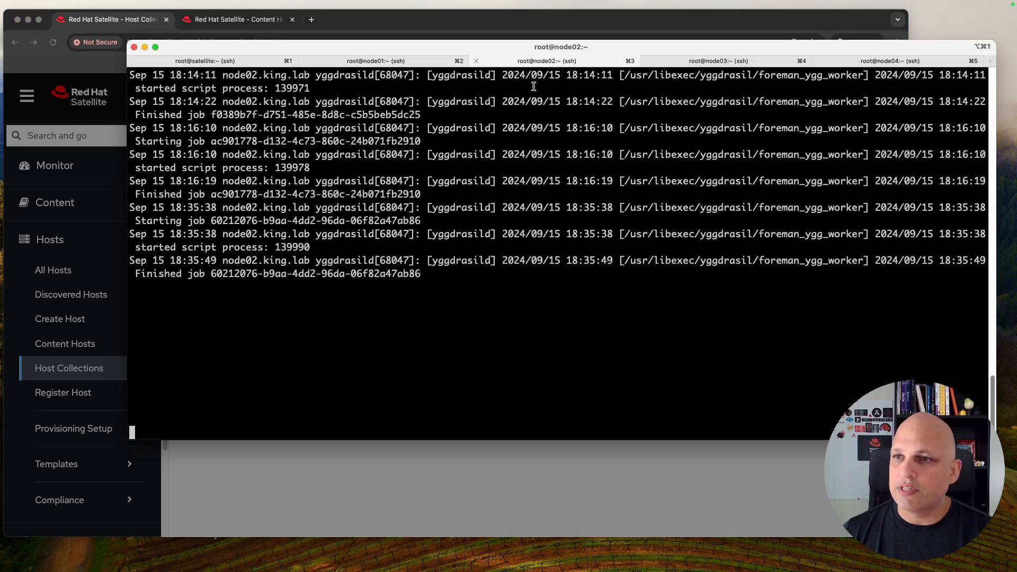
click(316, 491)
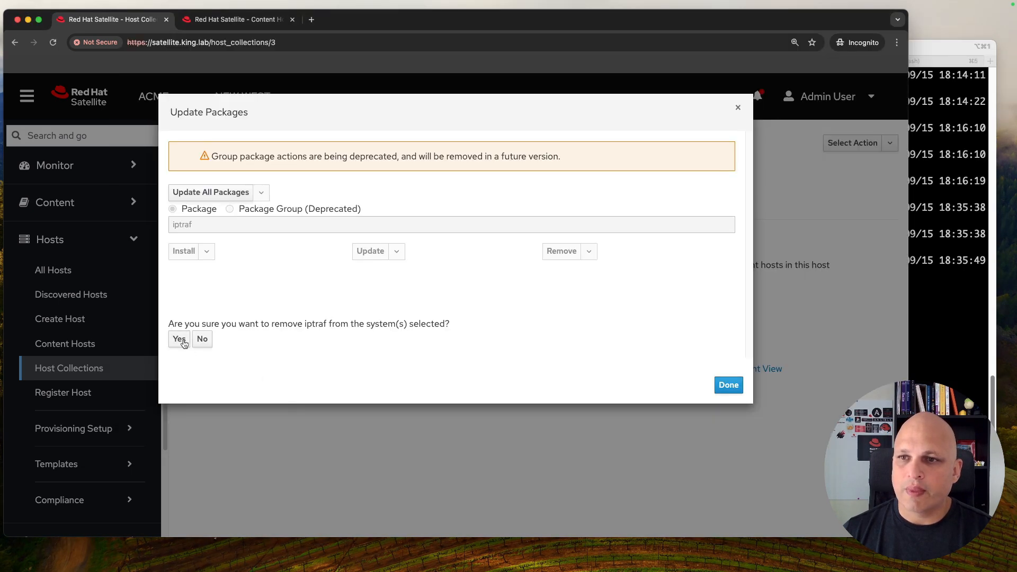
click(179, 339)
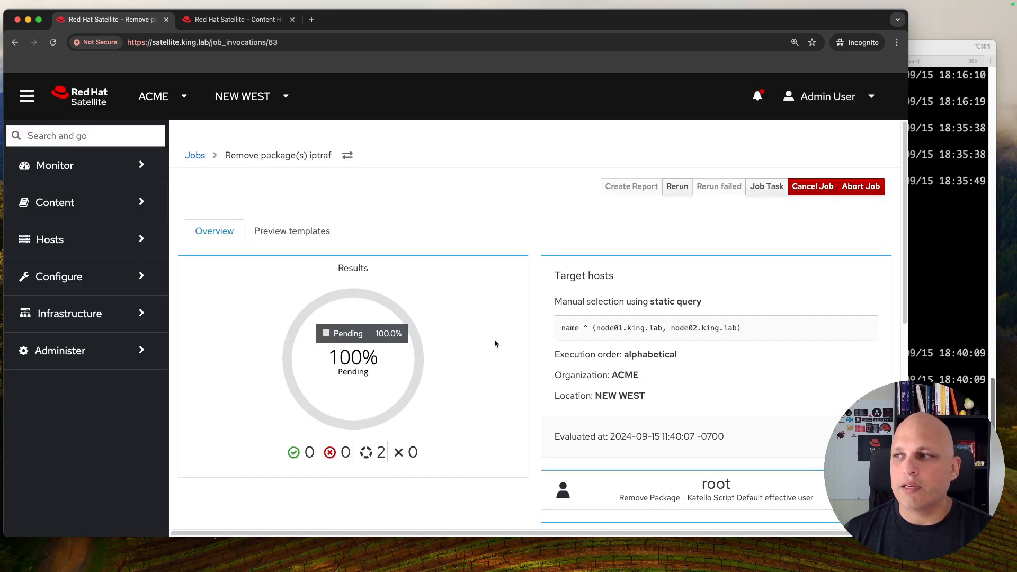
Switch to the terminal and examine the journal entries on node02 and node01 for the running removal job.
click(922, 54)
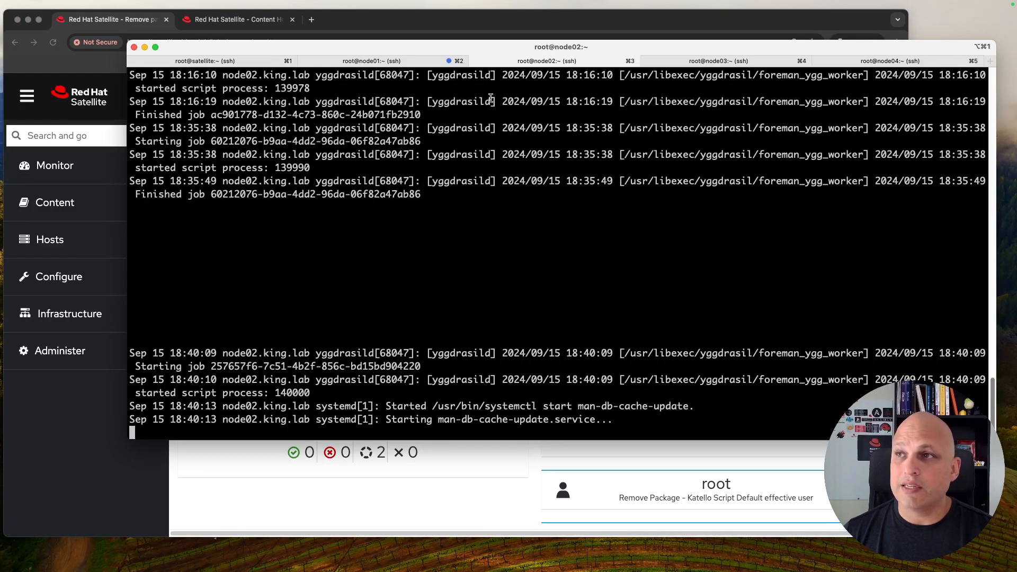
click(405, 62)
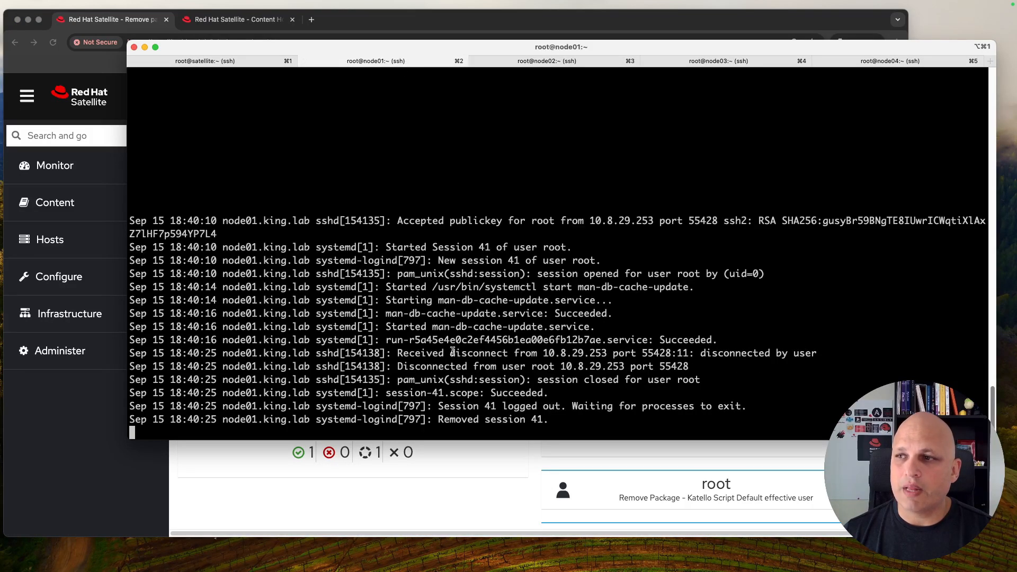
click(556, 63)
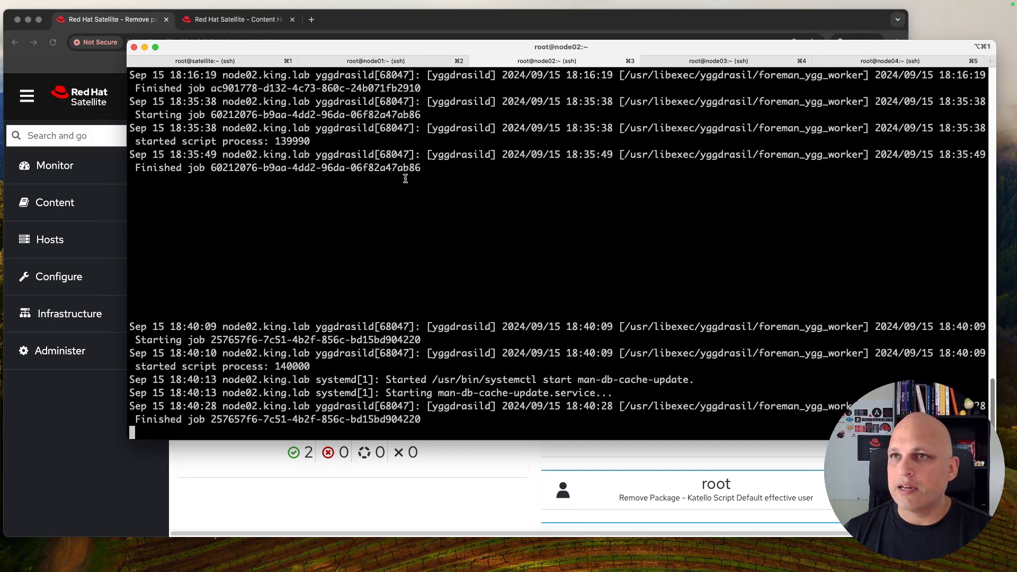
Switch to Satellite, examine the removal job's output for node01.king.lab, and return to the job overview.
click(408, 24)
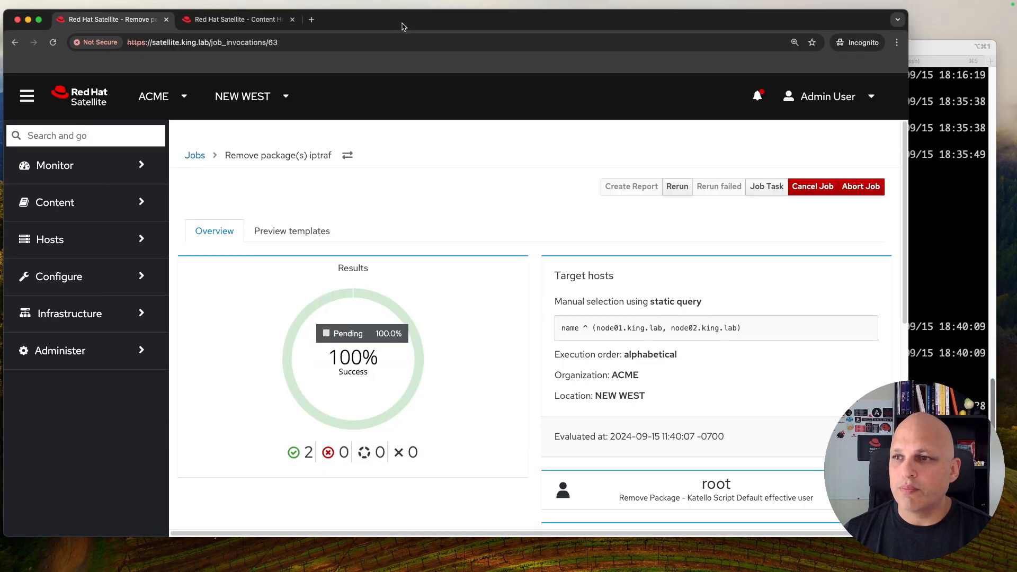
scroll(344, 375, down, 6)
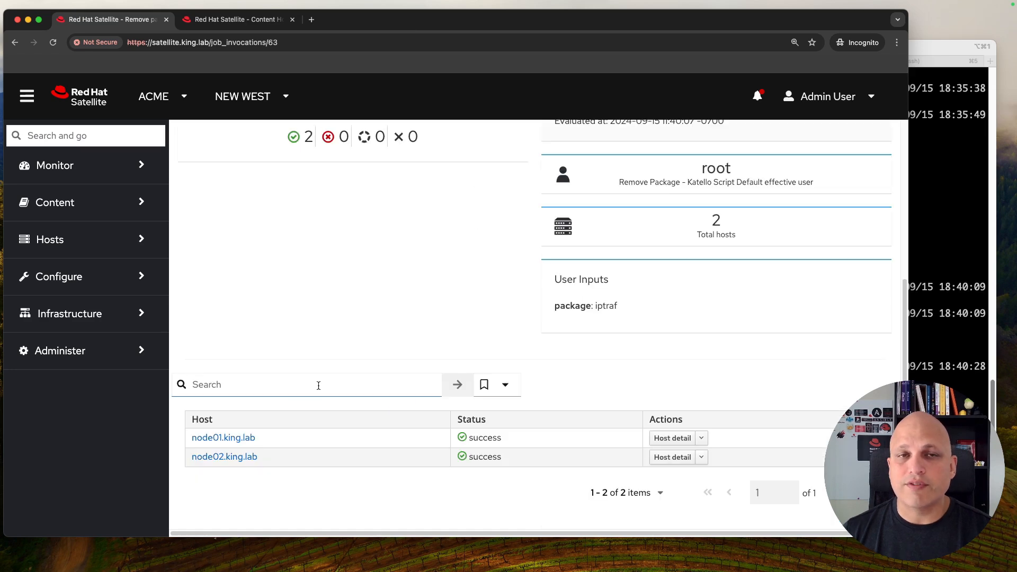
click(236, 439)
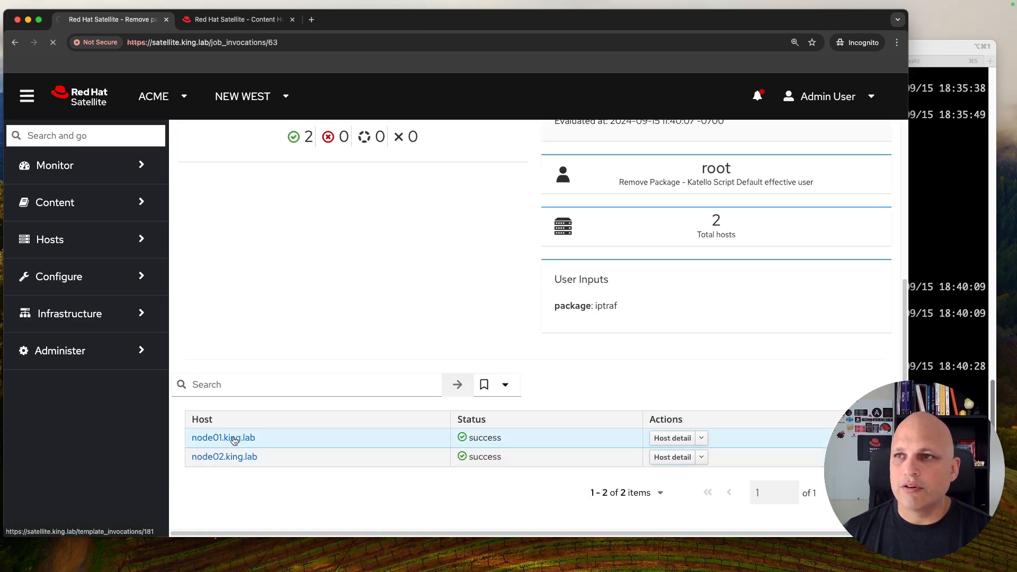
scroll(456, 387, down, 1)
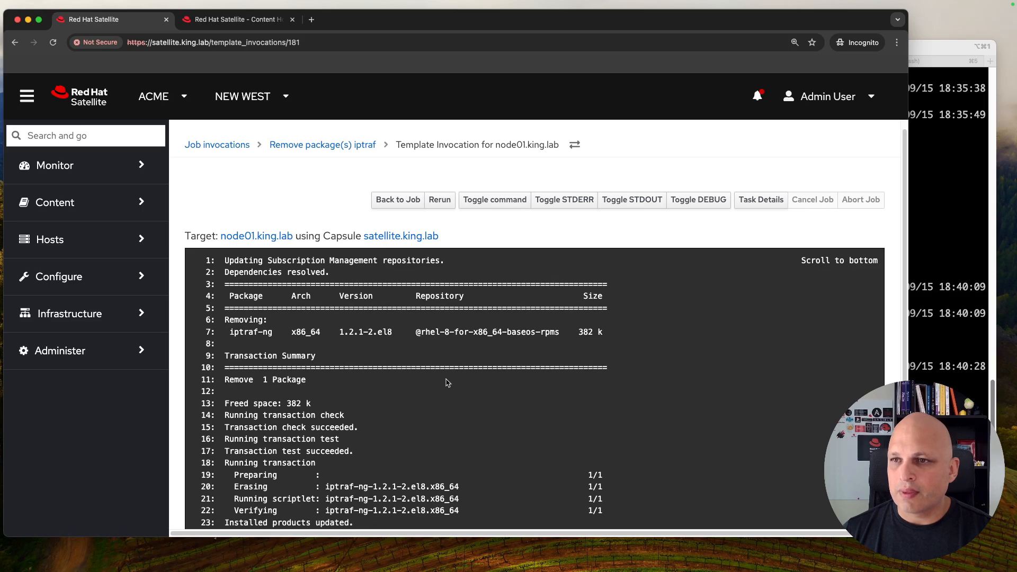
drag(234, 319, 279, 332)
scroll(341, 400, down, 3)
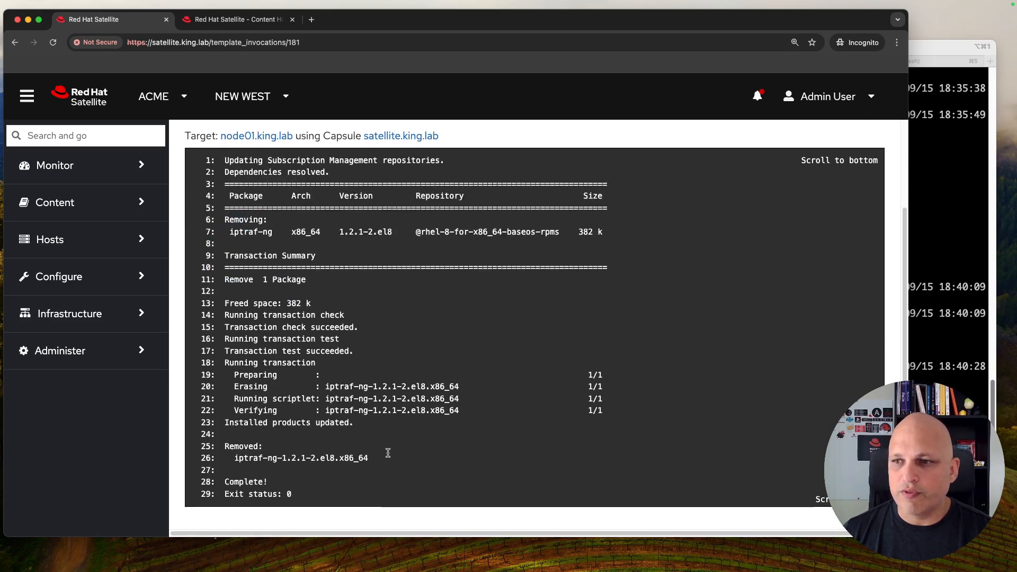
drag(374, 458, 224, 445)
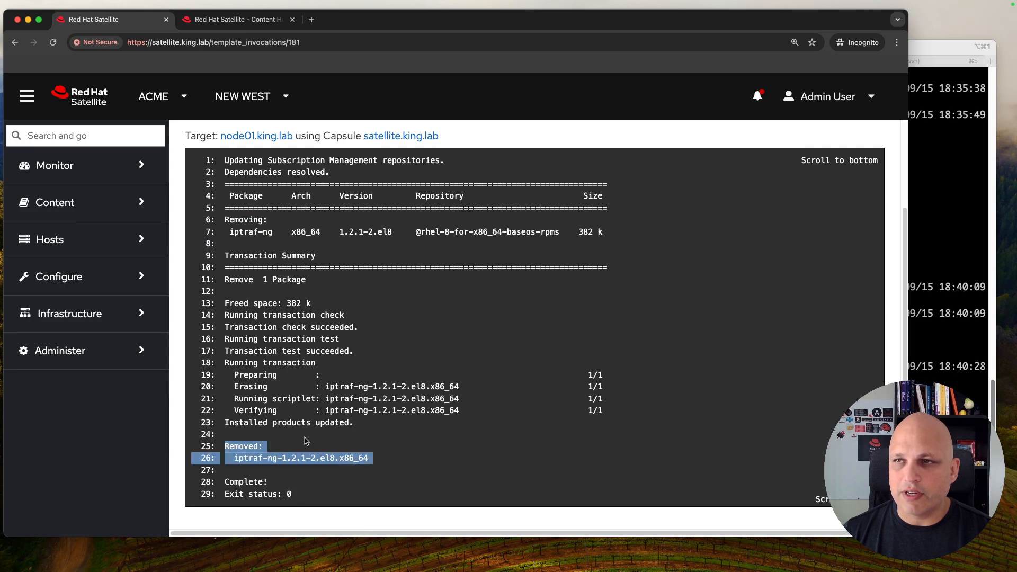
click(386, 334)
scroll(386, 317, up, 3)
click(394, 210)
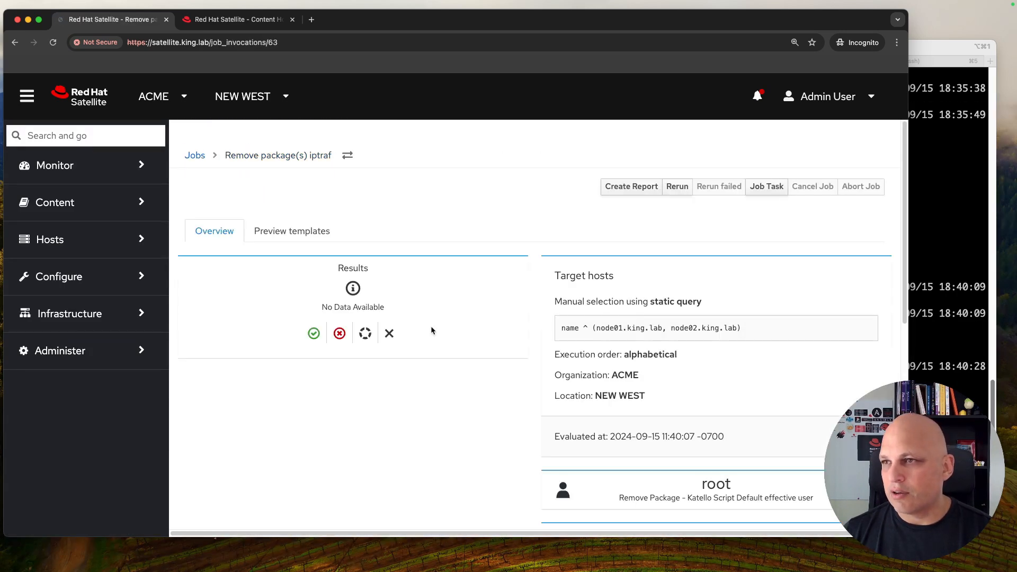
Examine the removal job's output for node02.king.lab and return to the job overview.
scroll(431, 329, down, 8)
click(240, 370)
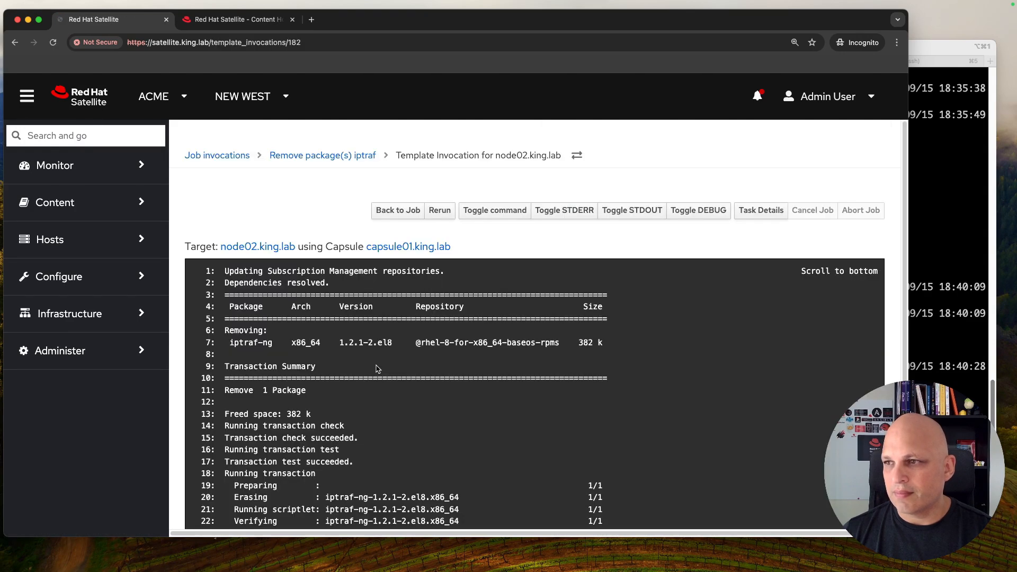
drag(224, 329, 284, 341)
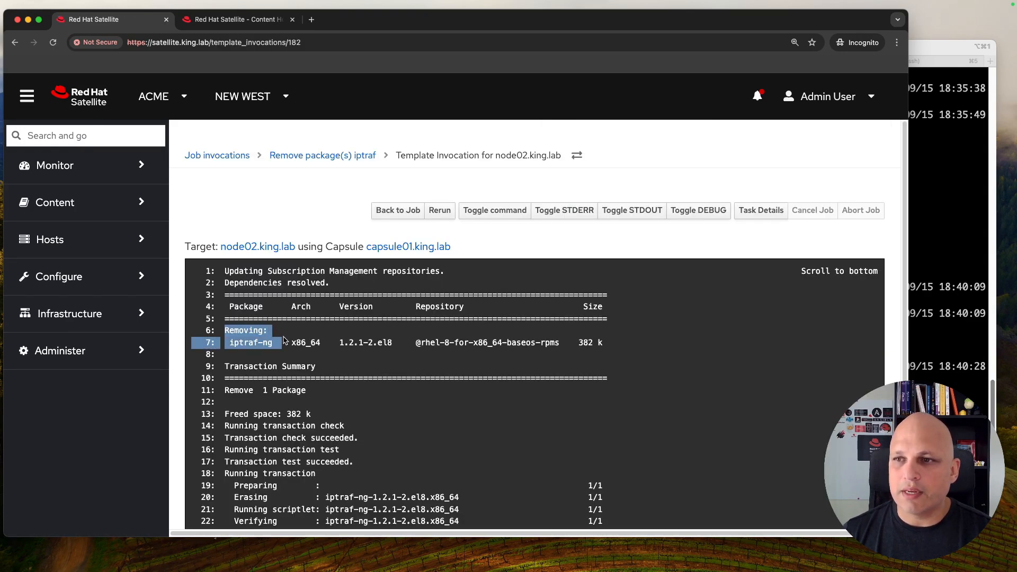
scroll(291, 360, down, 3)
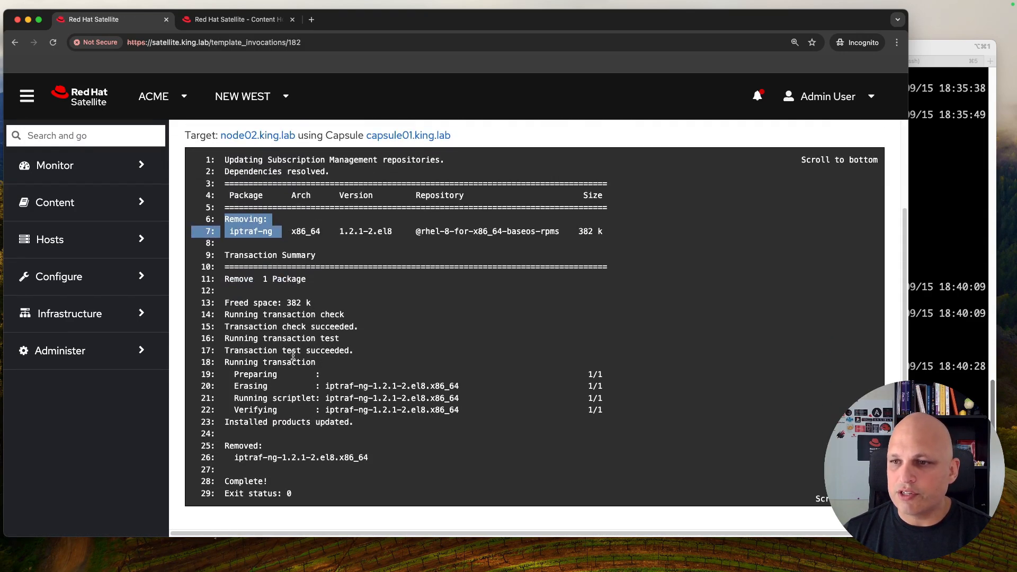
drag(377, 459, 226, 441)
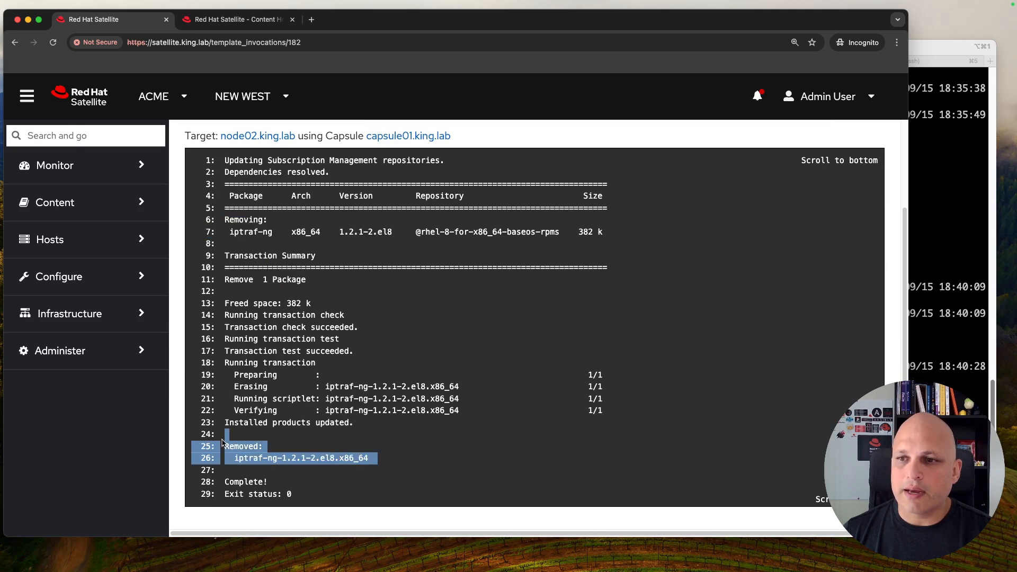
click(346, 268)
scroll(397, 293, up, 3)
click(394, 210)
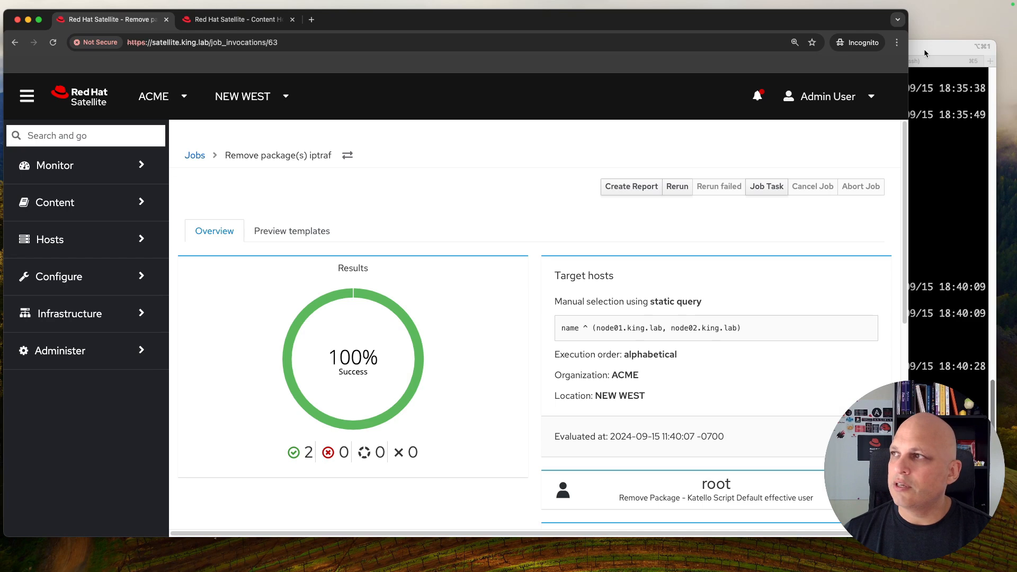
Switch to the terminal, stop the journal follow on node01, and try to launch iptraf-ng there.
click(924, 49)
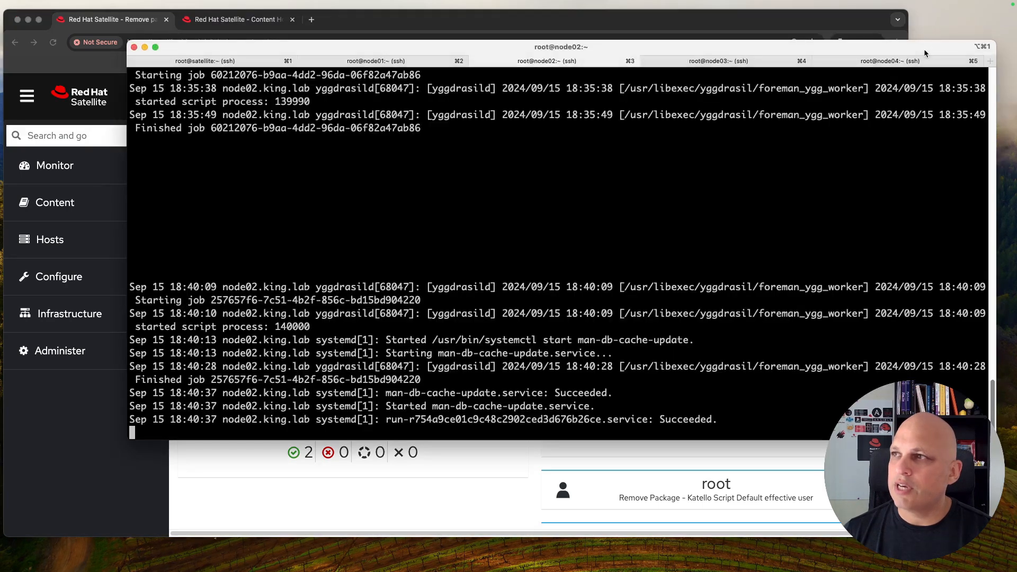
click(401, 62)
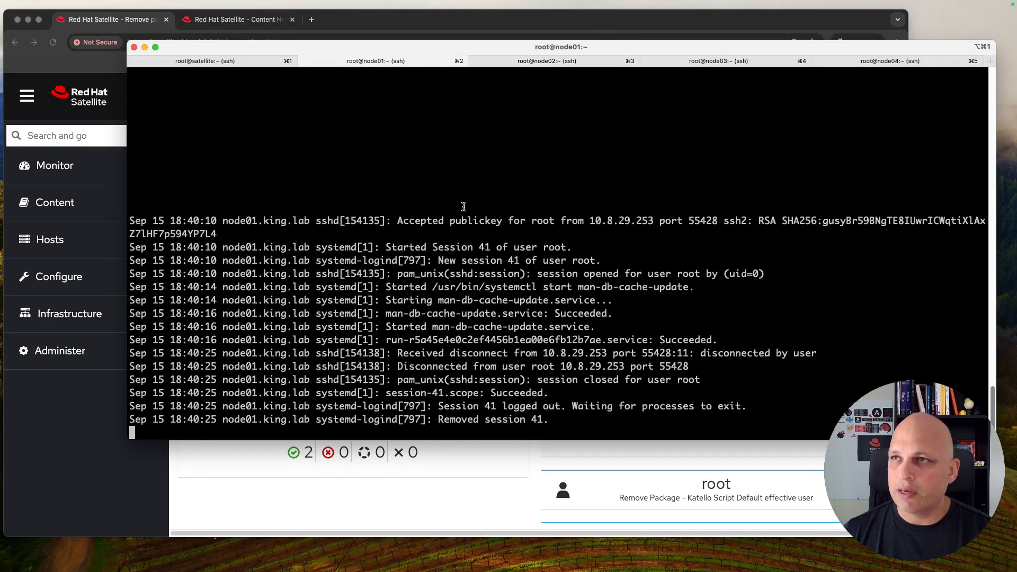
key(ctrl+c)
text(iptra)
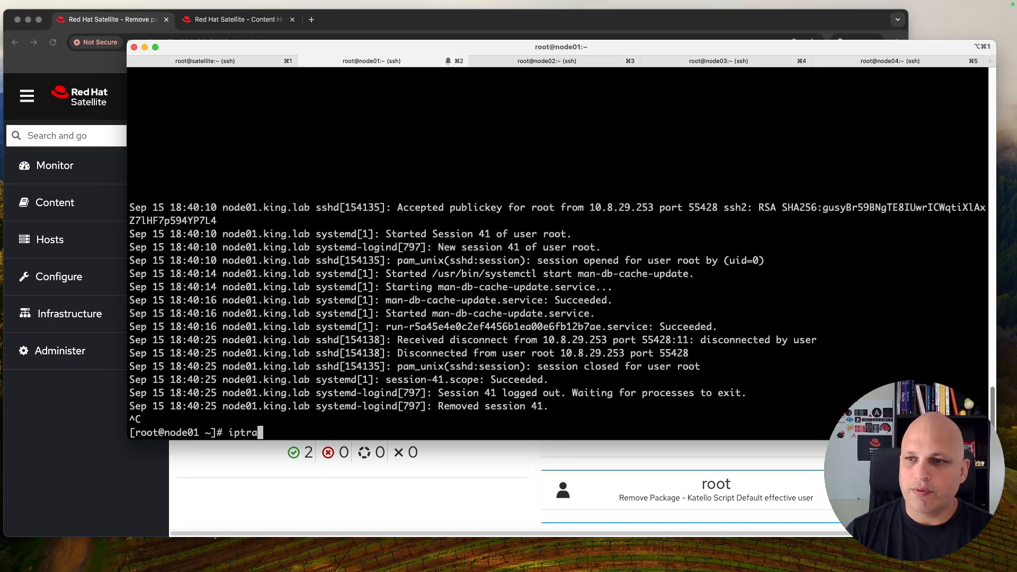
text(f-ng)
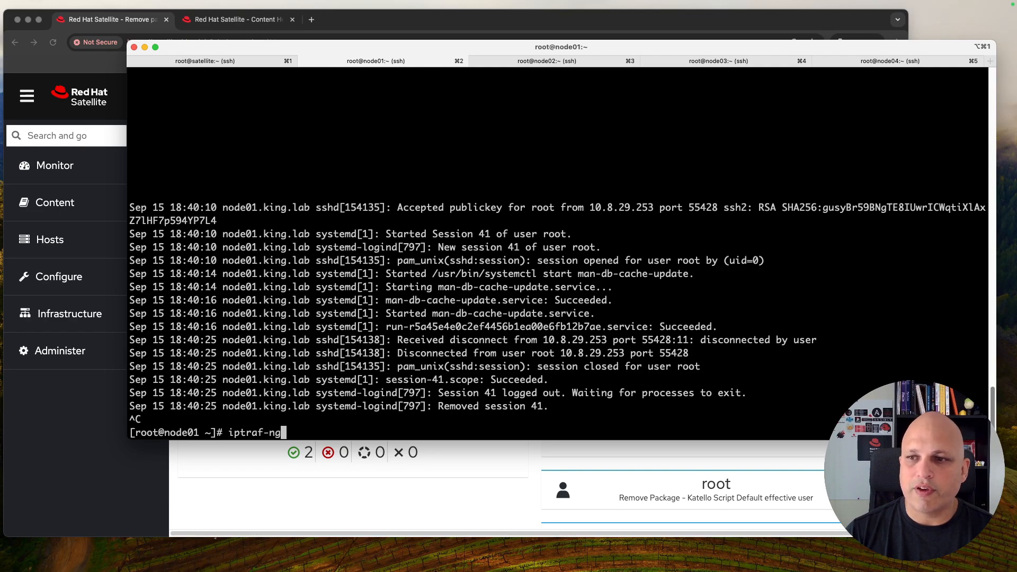
key(Return)
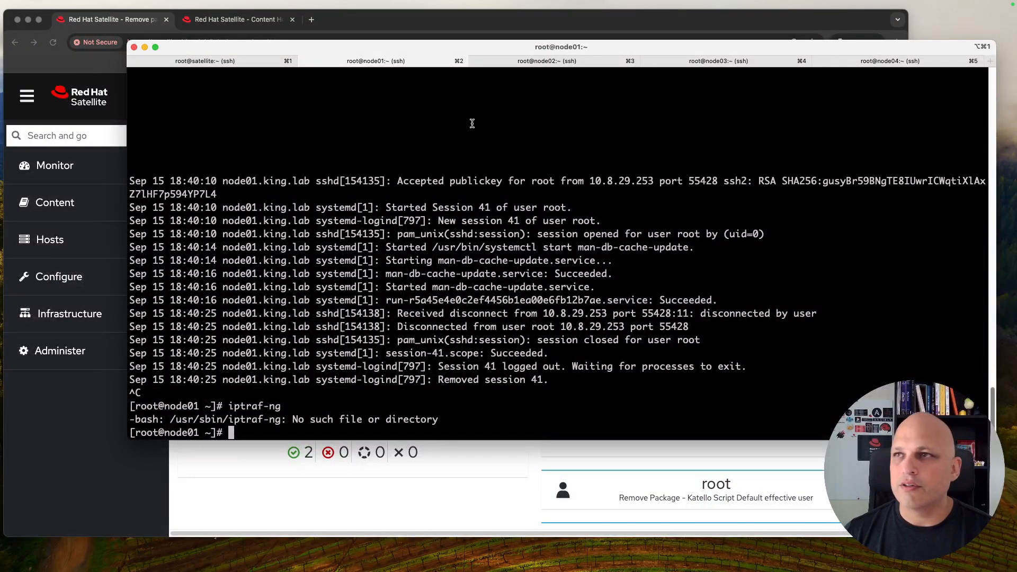
Query node01's installed packages with rpm -qa | grep iptra on a cleared screen.
text(rpm)
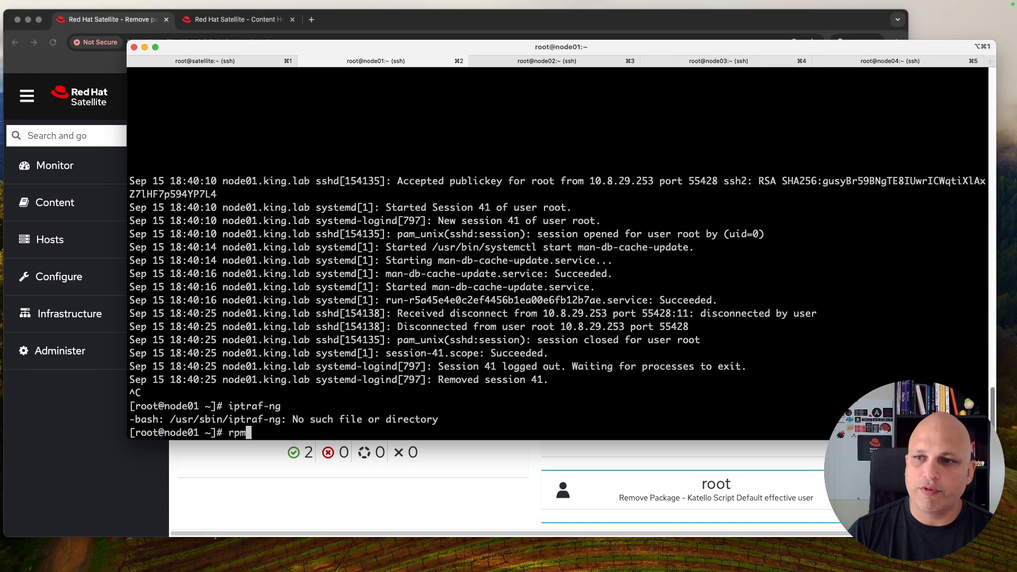
text( -qa | grep iptra)
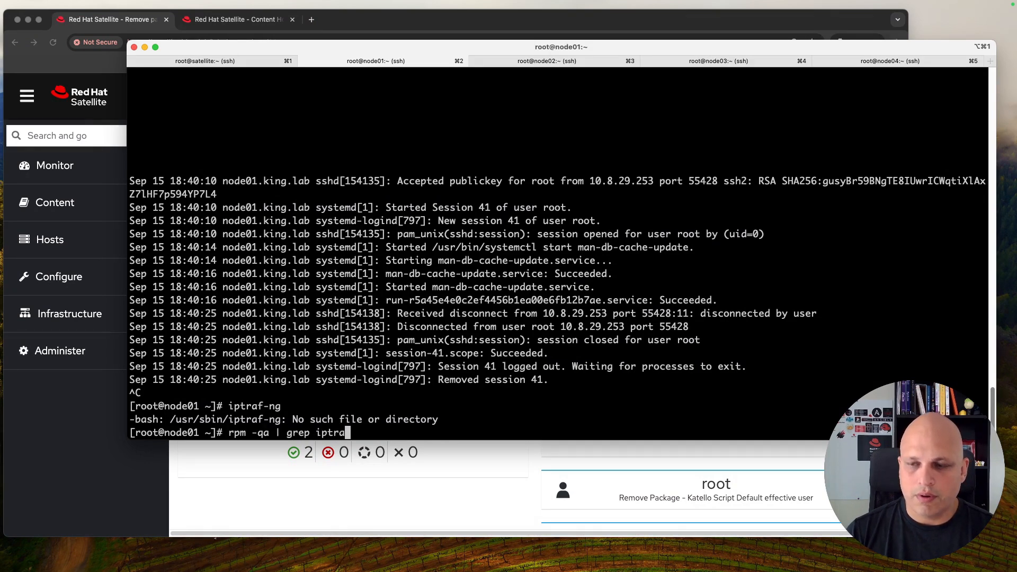
key(ctrl+l)
key(Return)
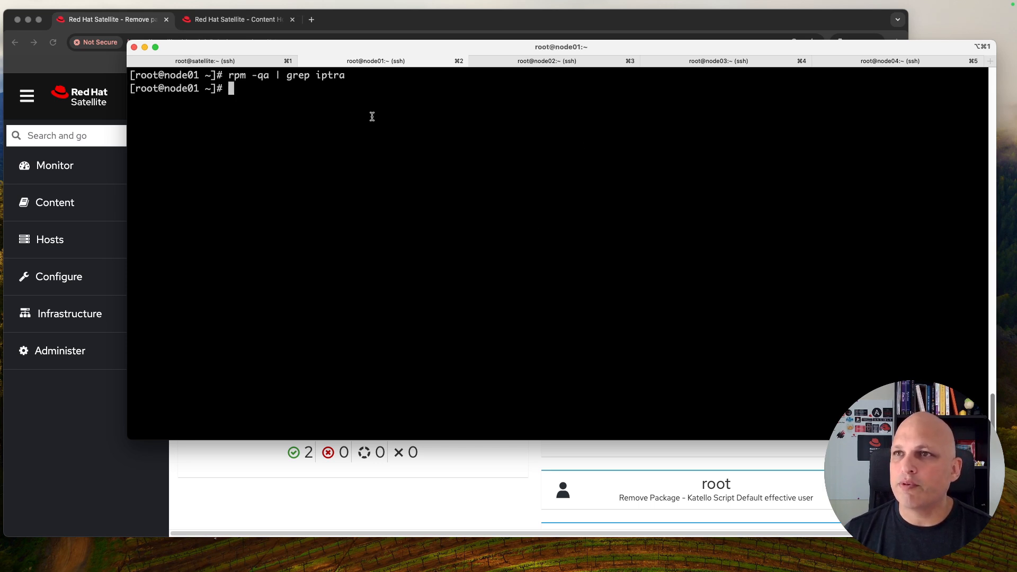
Copy the rpm -qa | grep iptra command to node02 and run it there after stopping the journal follow and clearing the screen.
drag(229, 74, 347, 71)
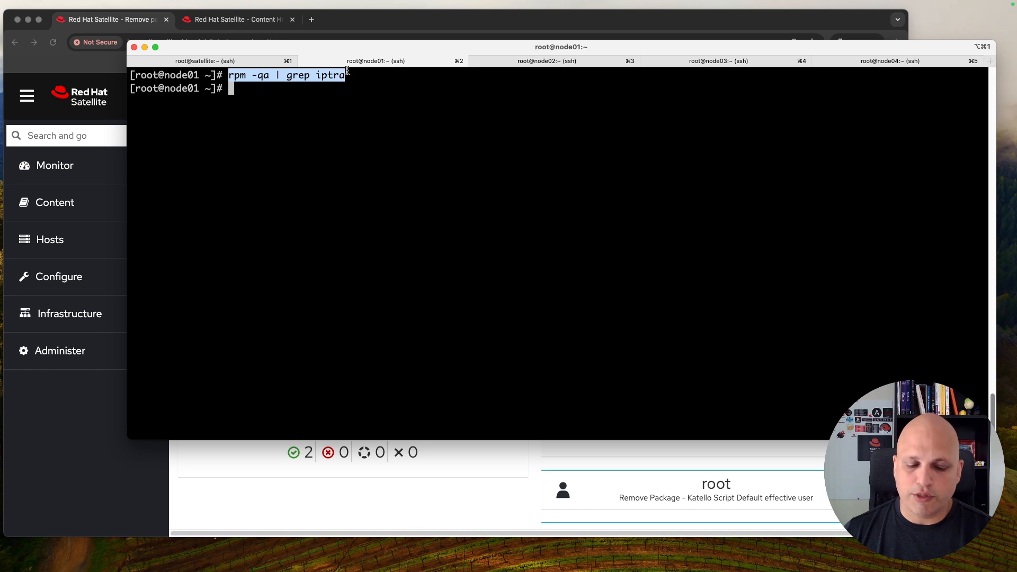
click(540, 62)
key(ctrl+c)
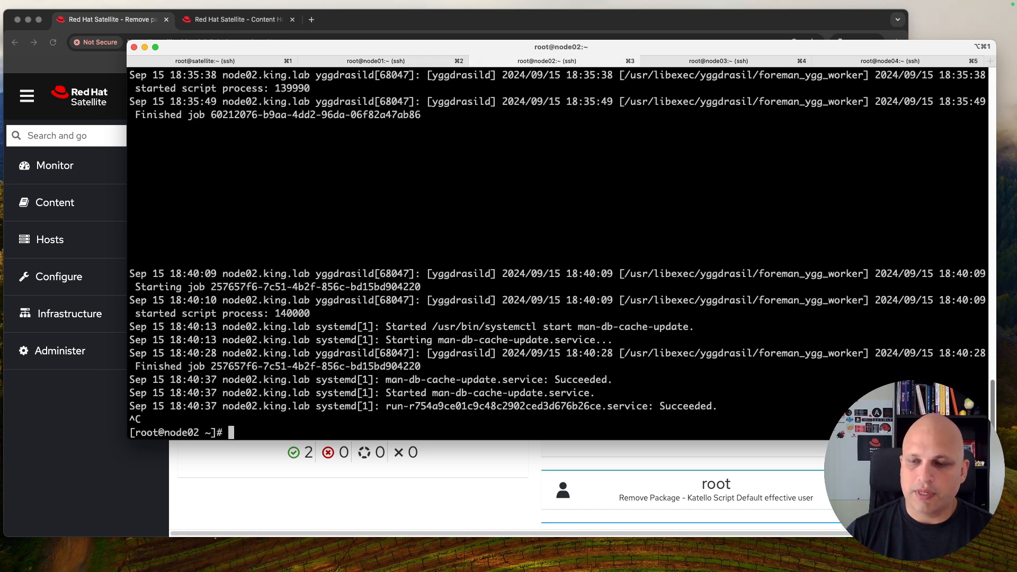
key(ctrl+l)
key(super+v)
key(Return)
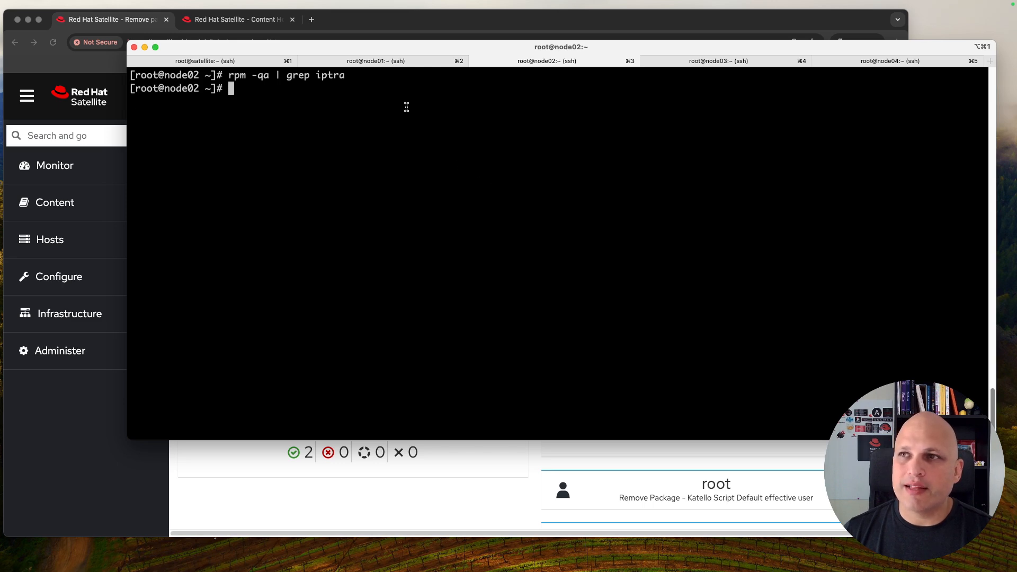
Resume following the system journal on node02 and add blank lines to separate new entries.
key(Up)
key(Up)
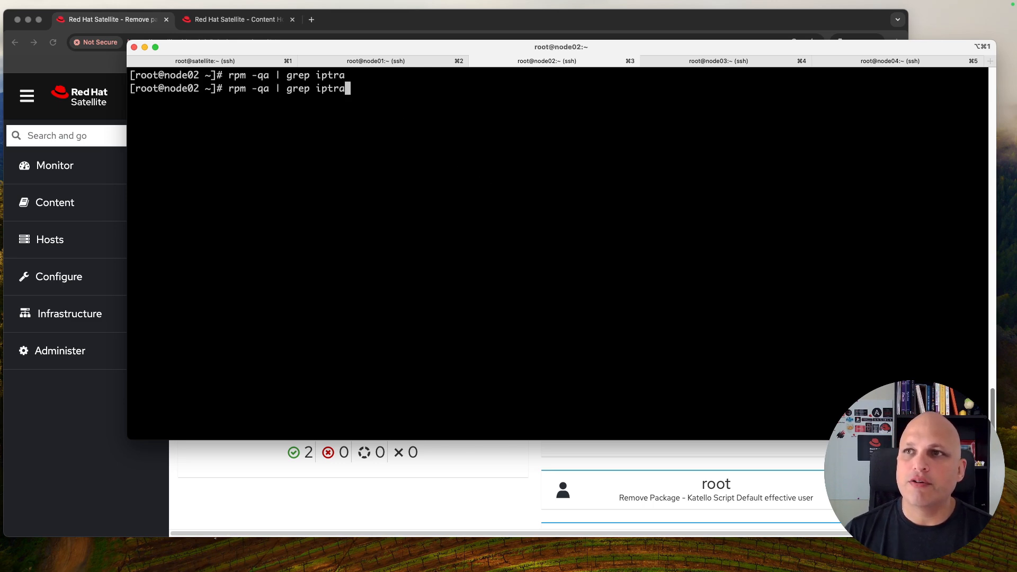
key(Return)
key(Return)
key(Return)
key(Return)
key(Return)
key(Return)
key(Return)
key(Return)
key(Return)
key(Return)
key(Return)
key(Return)
key(Return)
key(Return)
key(Return)
key(Return)
key(Return)
key(Return)
key(Return)
Restart the journal follow on node01 with journalctl -f and add blank lines below its output.
click(412, 62)
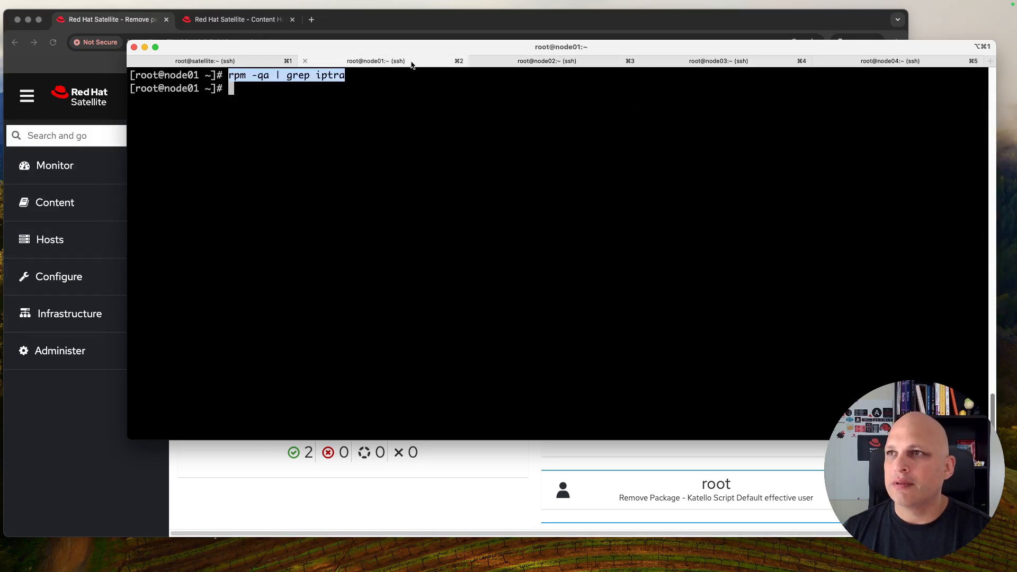
text(iptraf-ng)
key(Up)
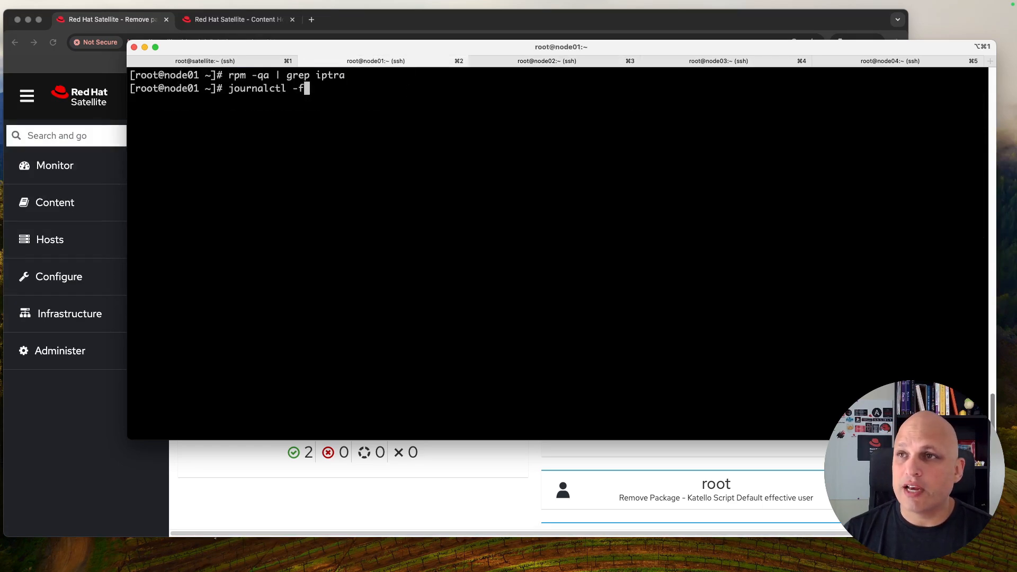
key(Return)
key(Return)
key(Return)
key(Return)
key(Return)
key(Return)
key(Return)
key(Return)
key(Return)
key(Return)
key(Return)
key(Return)
key(Return)
key(Return)
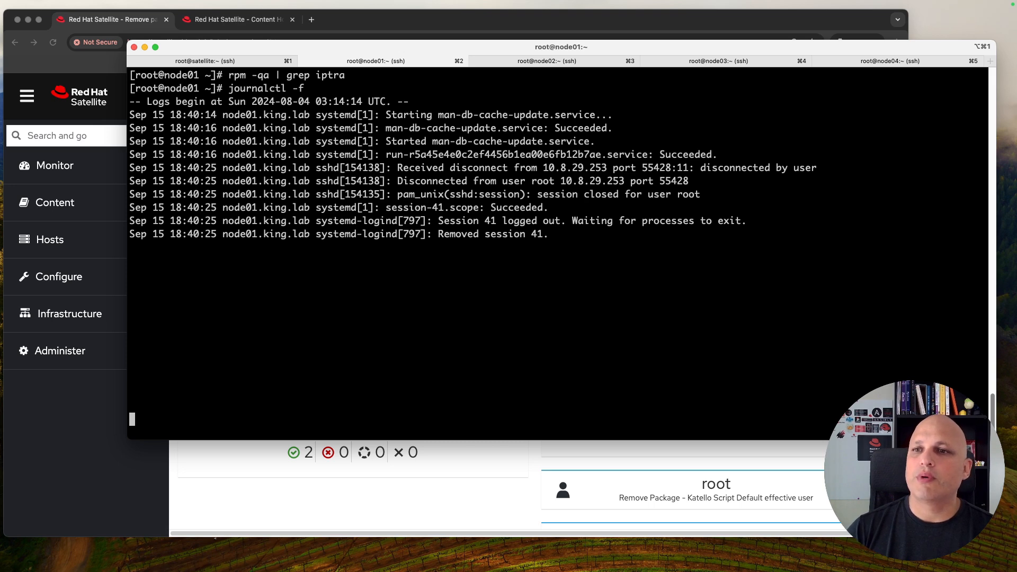
key(Return)
key(Return)
key(Return)
key(Return)
key(Return)
key(Return)
key(Return)
key(Return)
key(Return)
key(Return)
Switch back to Red Hat Satellite in the browser and open the details of host collection W_35.
click(125, 443)
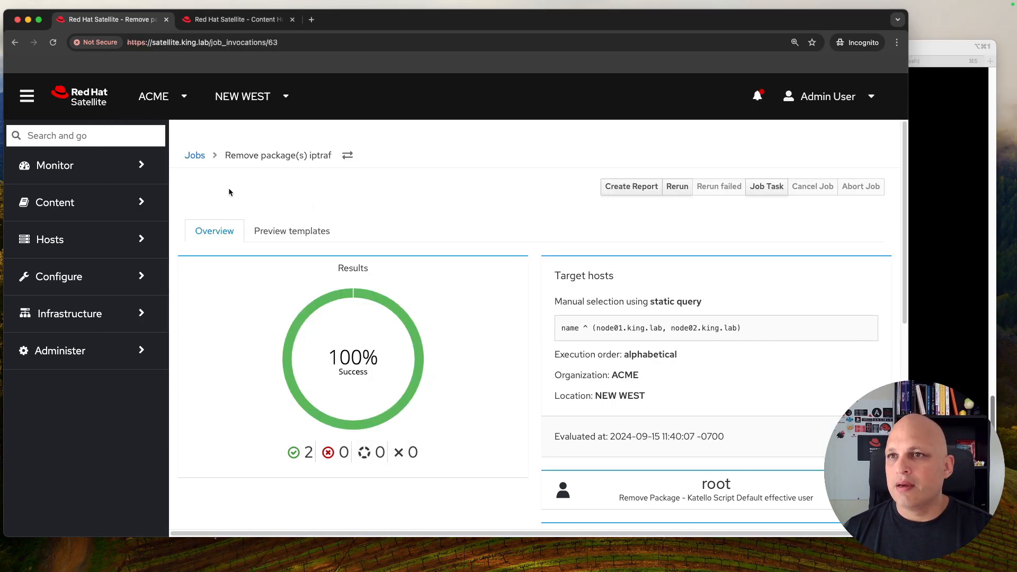
click(71, 243)
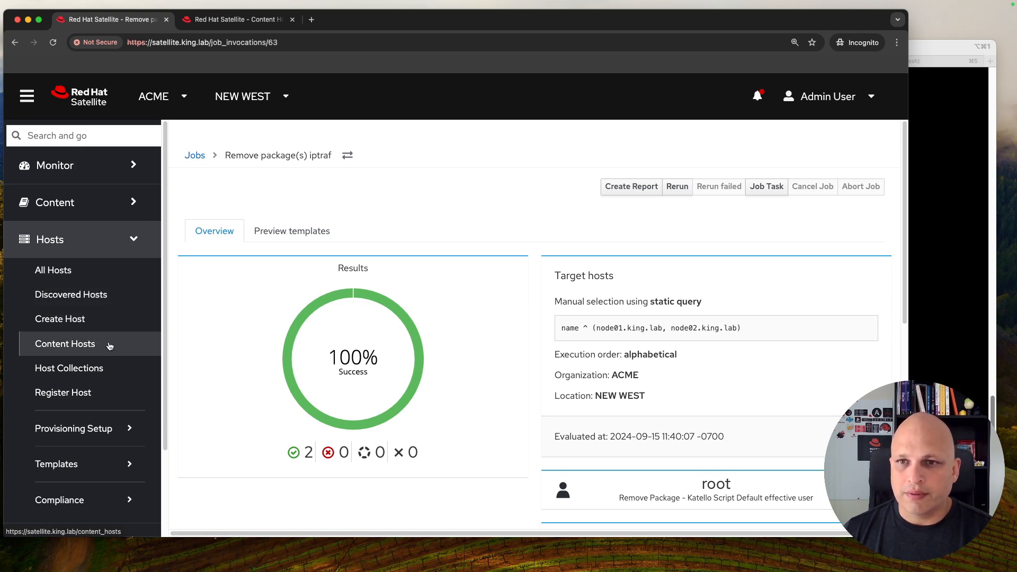
click(105, 238)
click(105, 237)
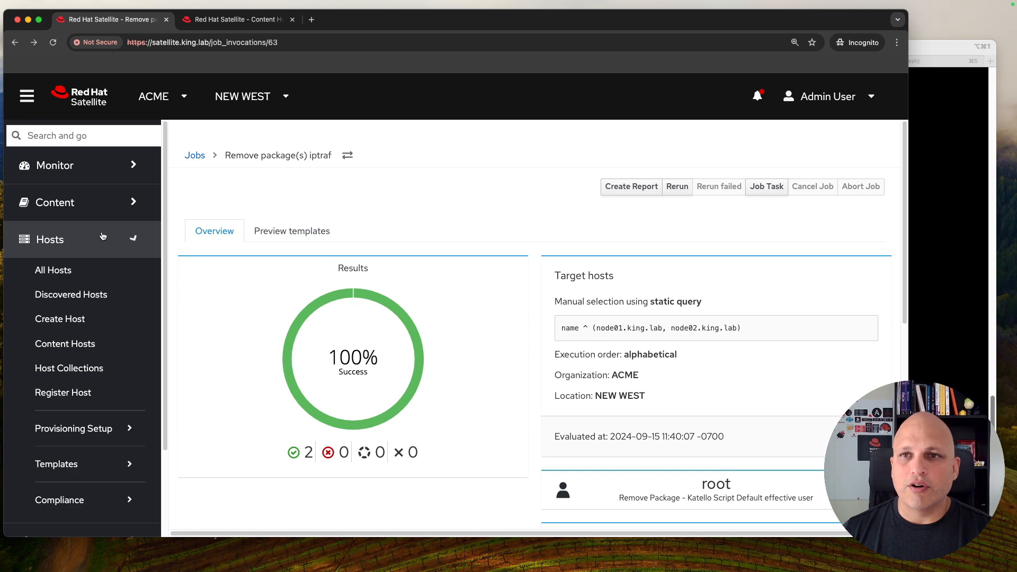
click(82, 376)
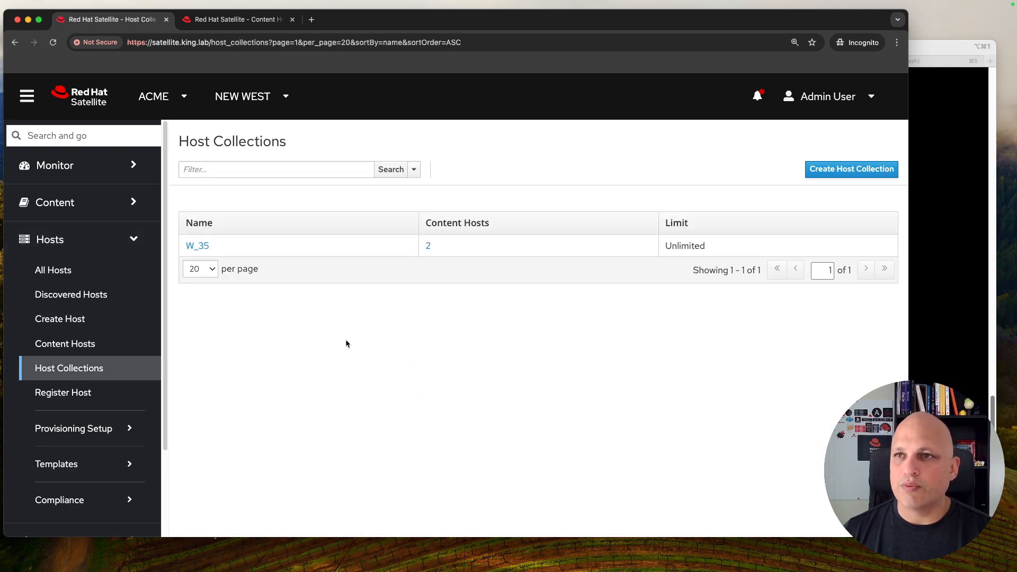
click(199, 246)
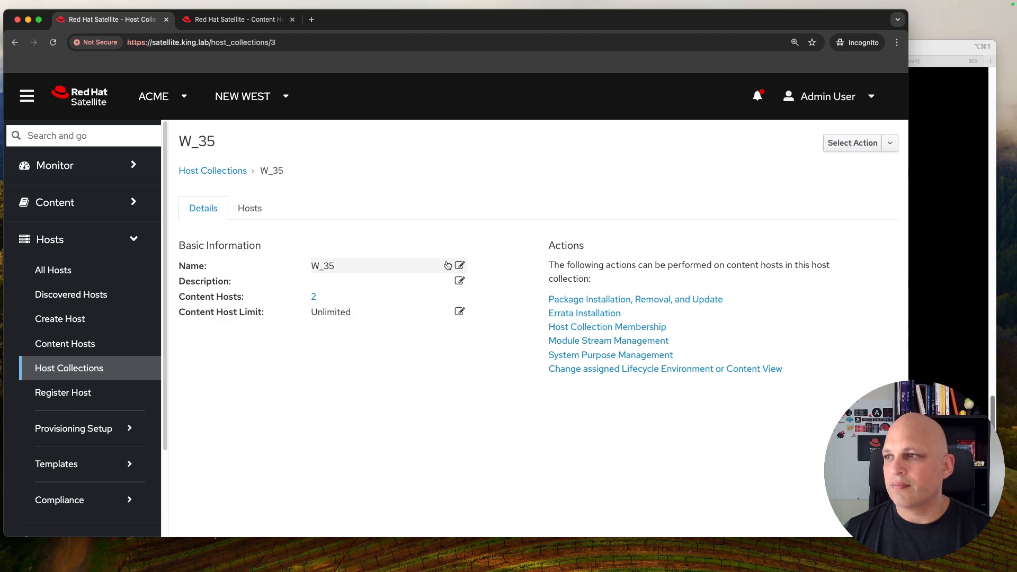
Check the package actions for W_35, close them, and examine errata RHSA-2024:5299 and RHSA-2024:5101 in the collection's errata list.
click(692, 300)
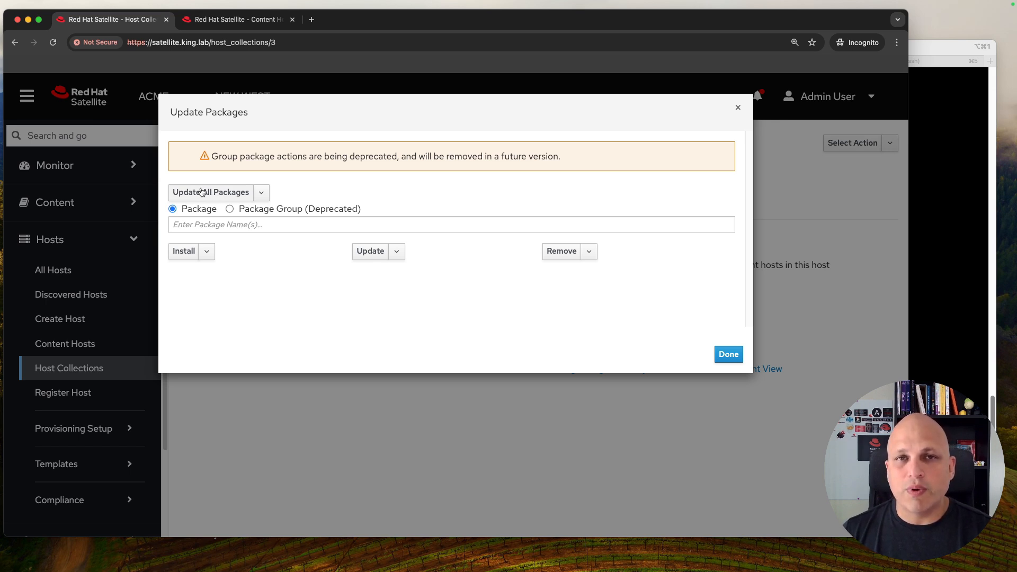
click(738, 109)
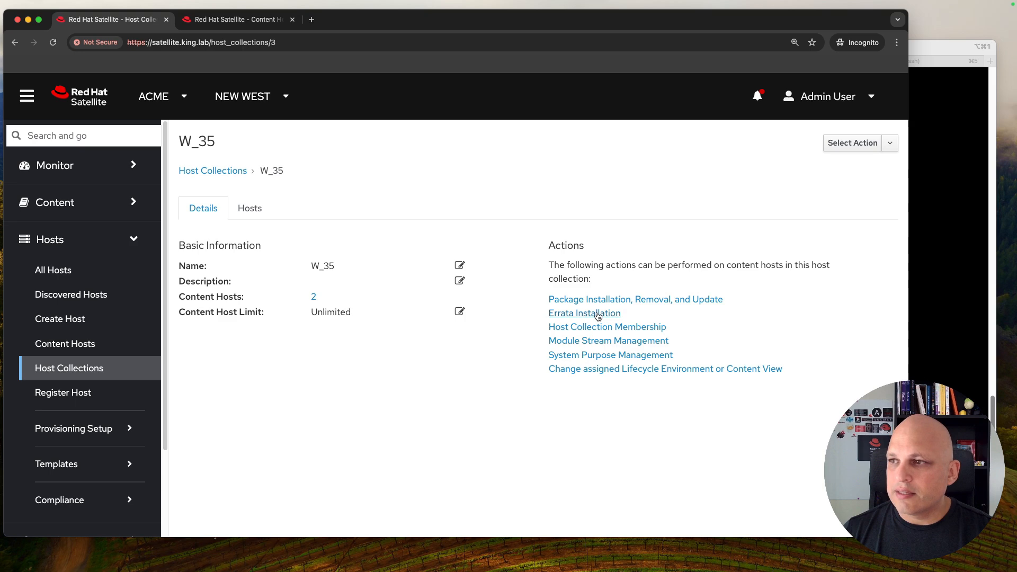
click(598, 314)
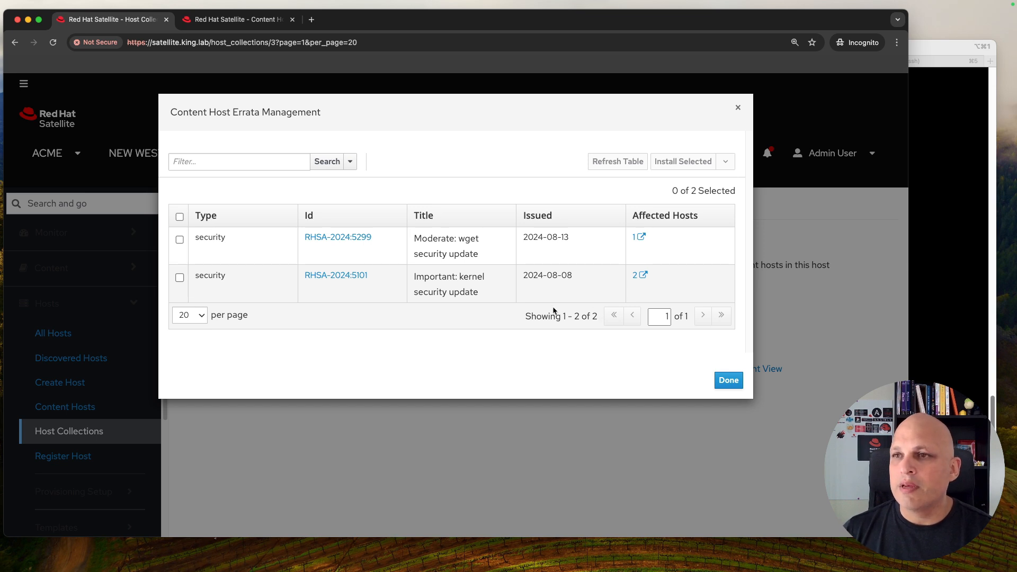
drag(375, 241, 314, 243)
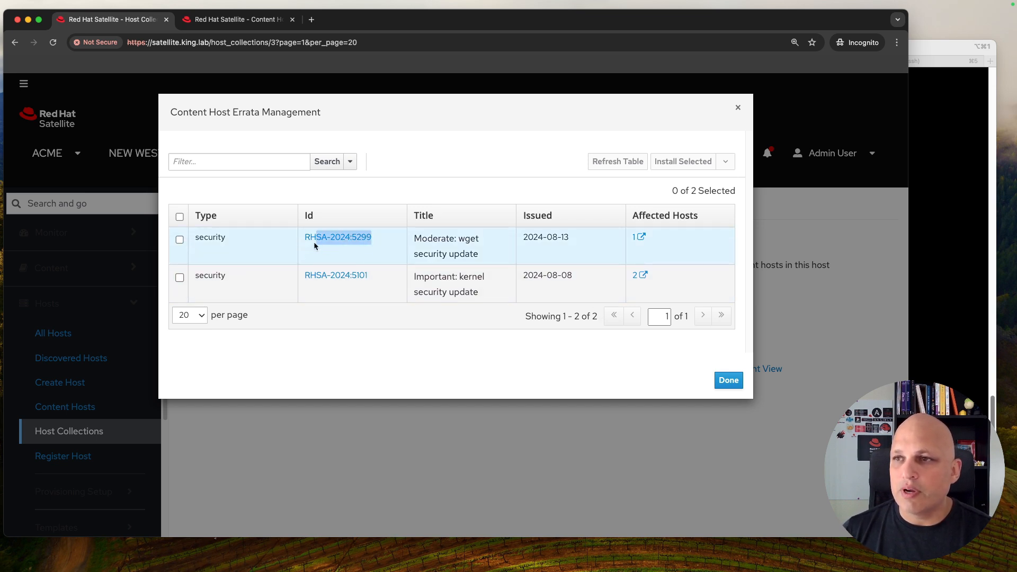
drag(373, 276, 295, 274)
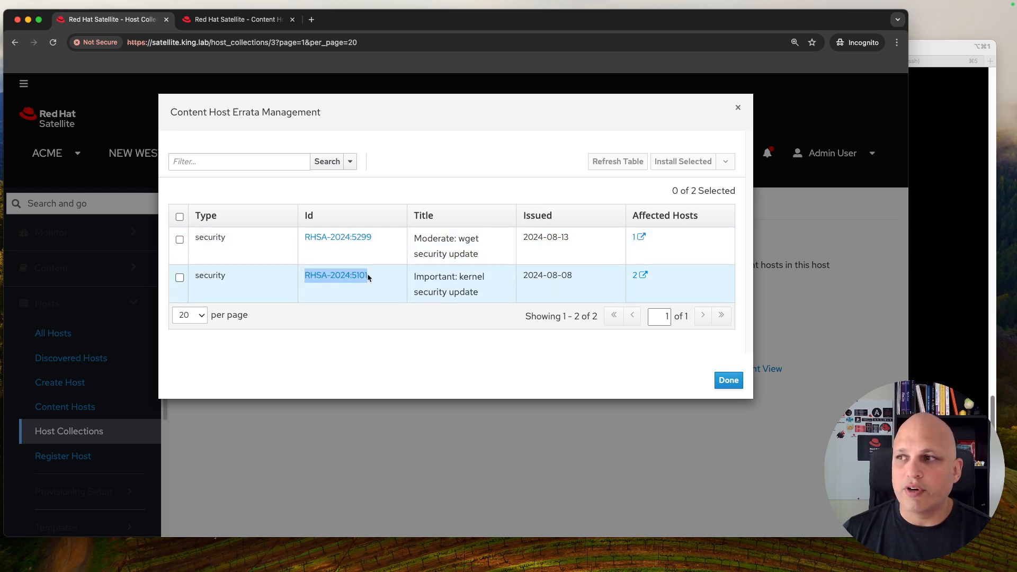
List the hosts affected by RHSA-2024:5299 and narrow the search with "and host_collection = W_35".
click(641, 240)
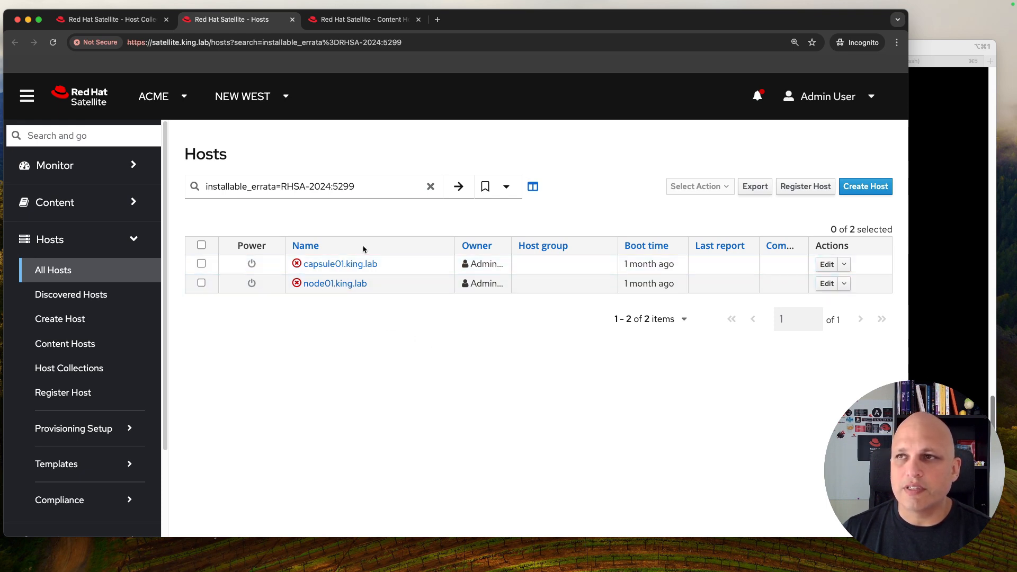
key(ctrl+shift+Tab)
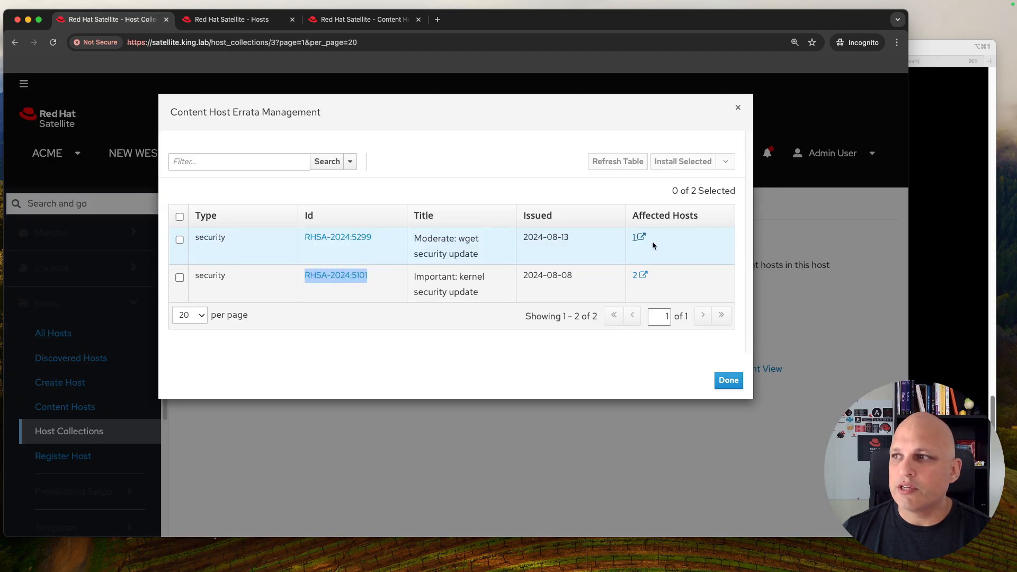
click(249, 19)
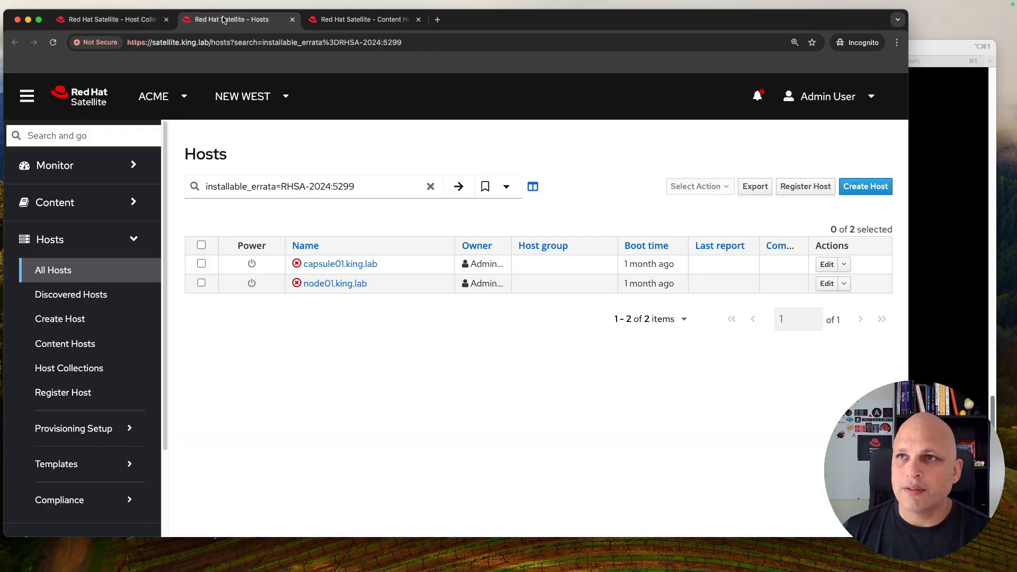
click(379, 186)
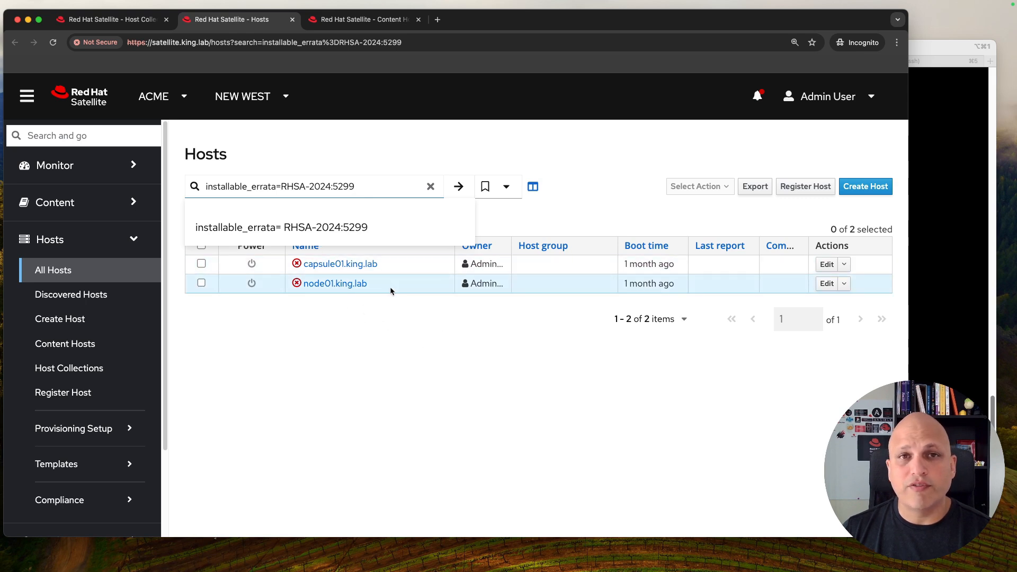
text(and host_)
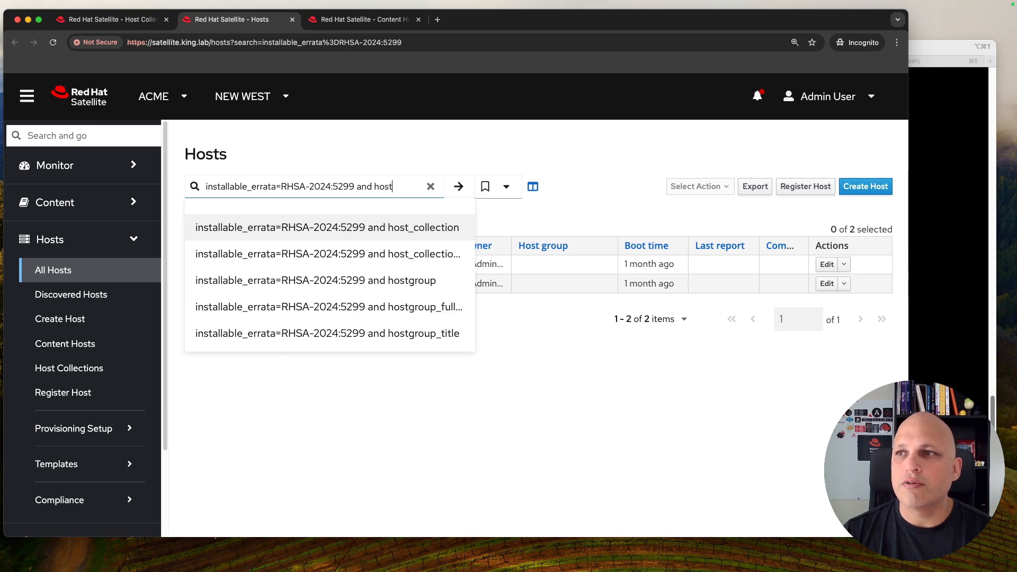
click(425, 231)
click(26, 96)
click(295, 186)
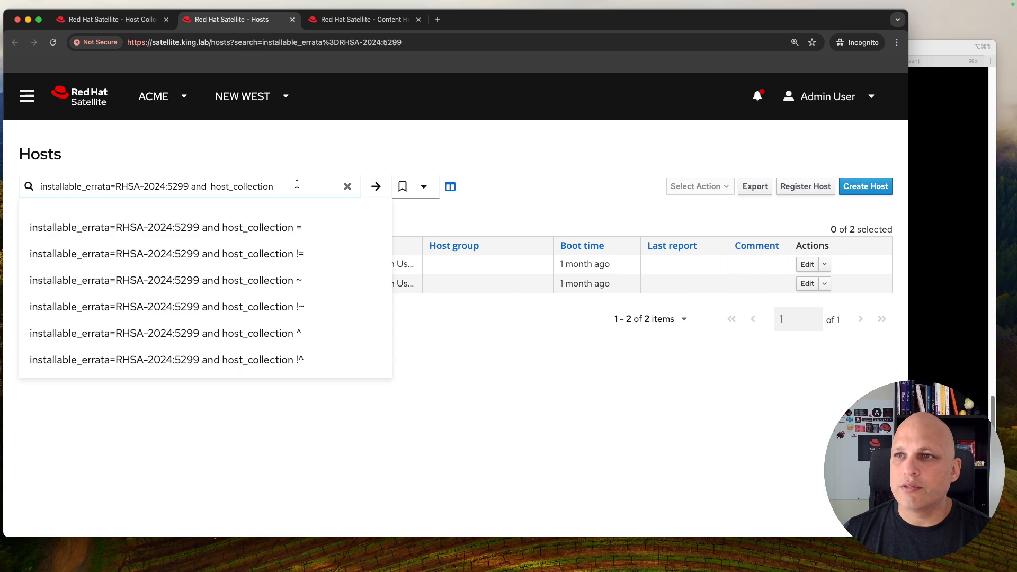
text(=)
click(324, 229)
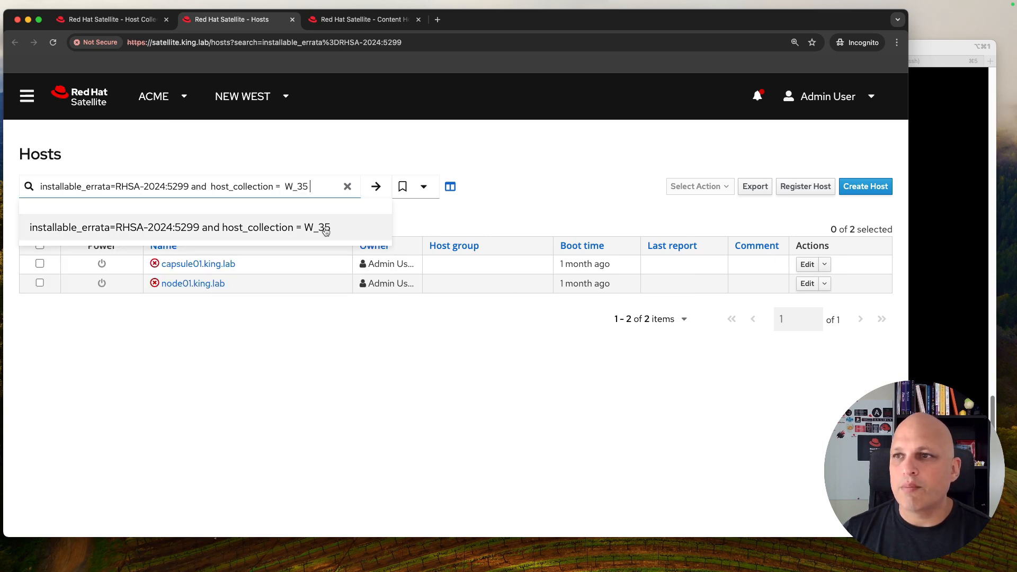
click(379, 187)
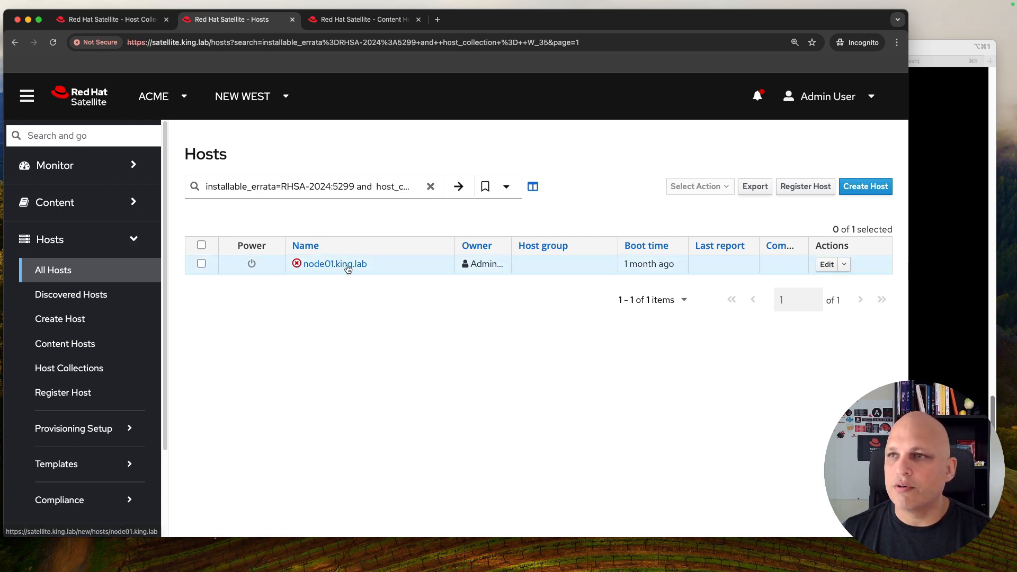
List the hosts affected by RHSA-2024:5101 from the errata dialog and restrict the search with "and host_collection = W_35".
click(133, 21)
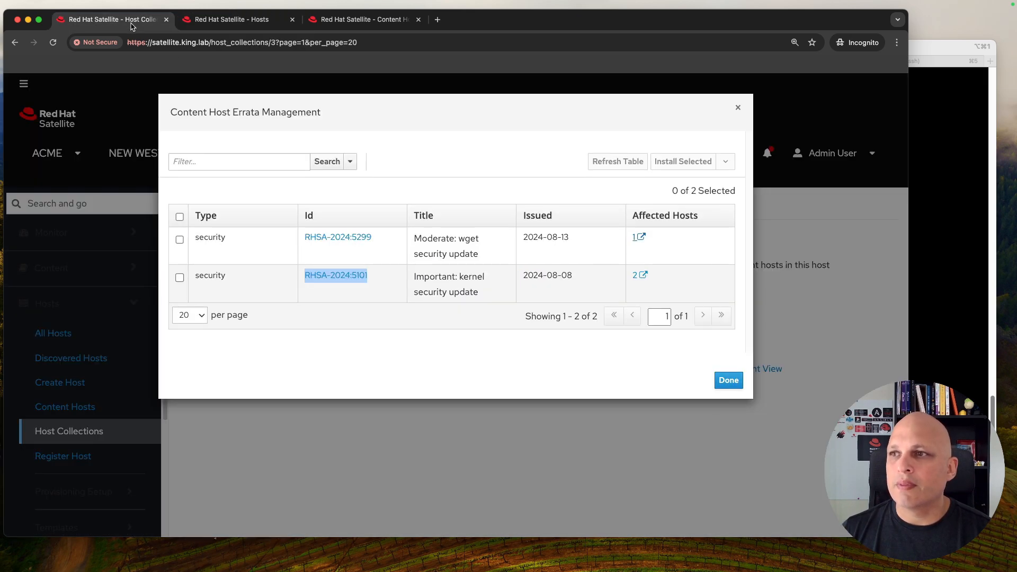
click(637, 276)
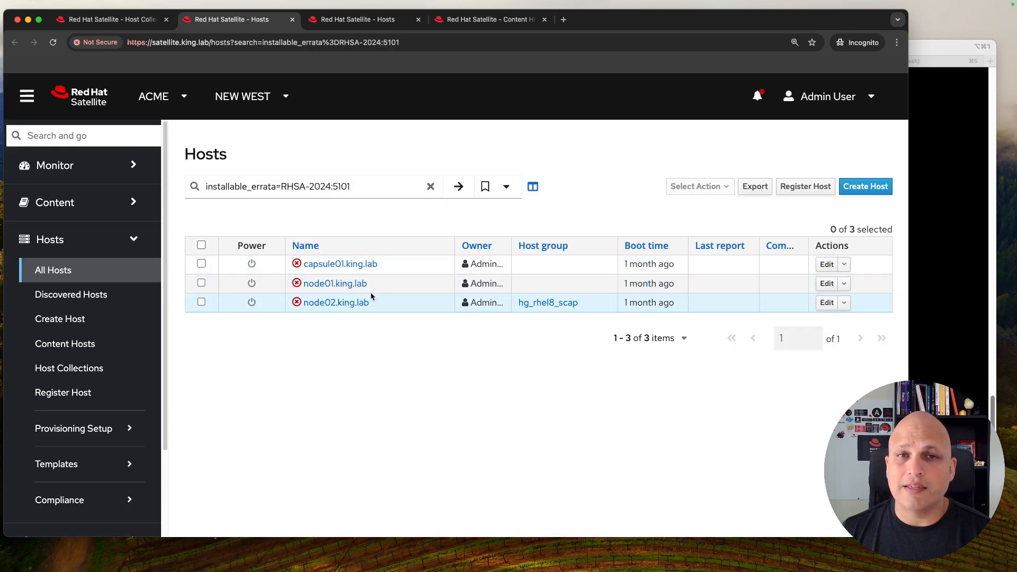
click(132, 21)
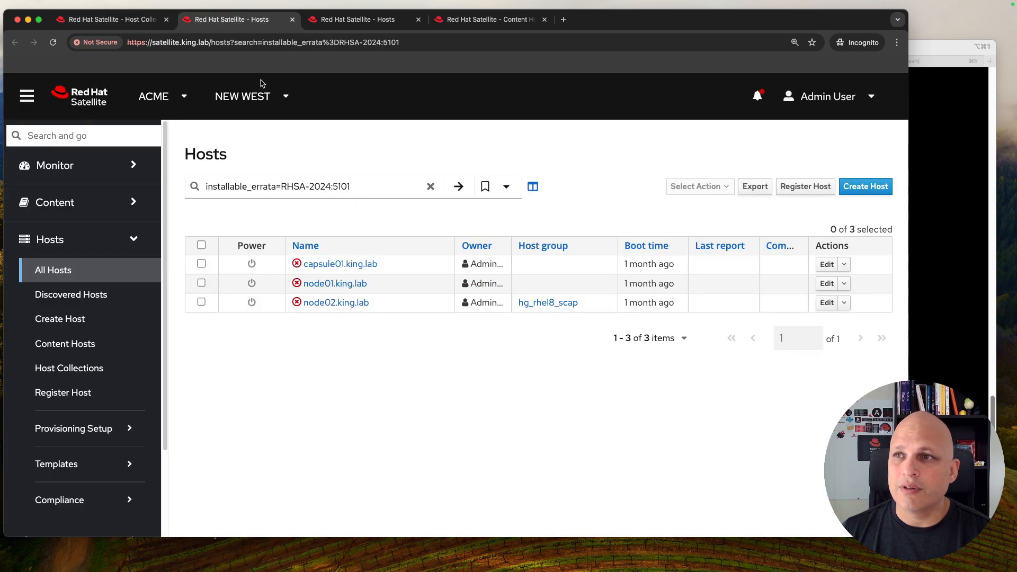
click(217, 22)
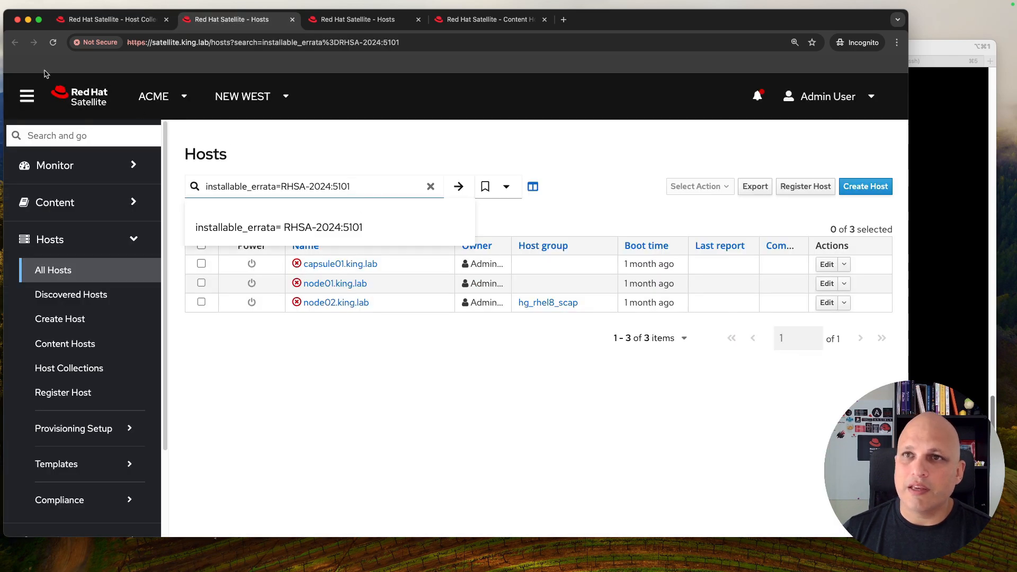
click(26, 96)
click(267, 185)
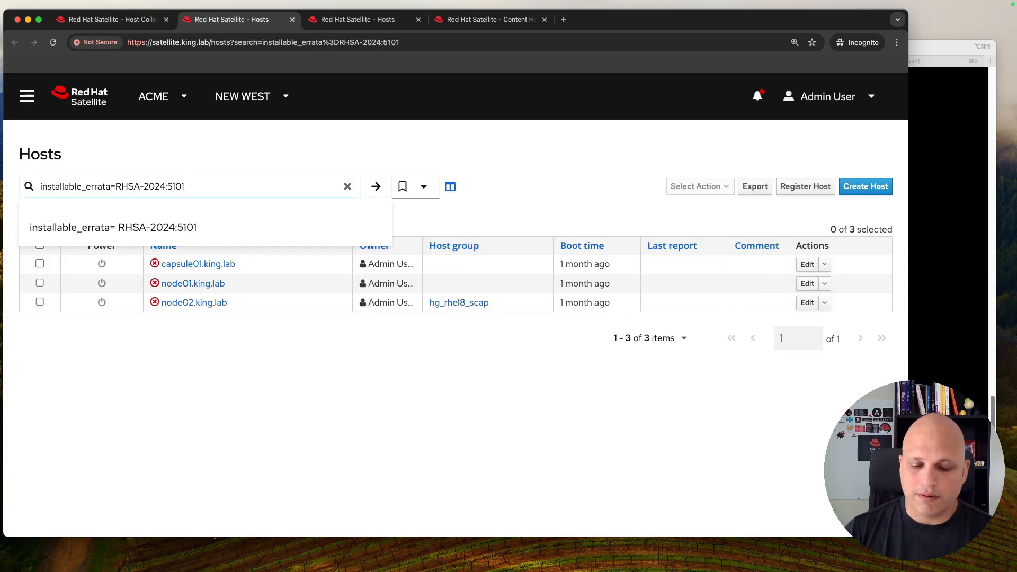
text(and  host_collection = W_35)
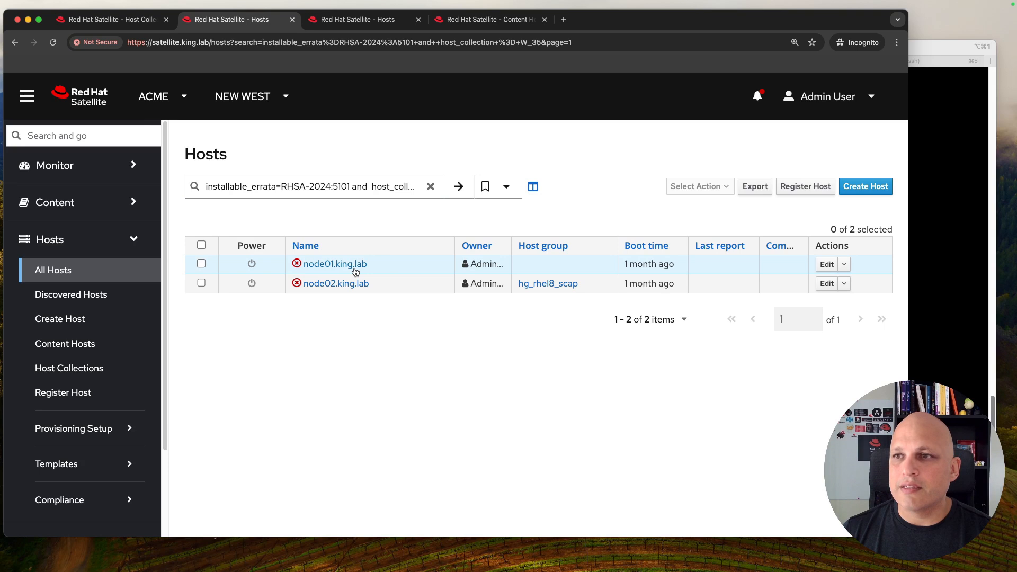
Return to the W_35 errata list and leave only the wget security update RHSA-2024:5299 selected.
click(131, 22)
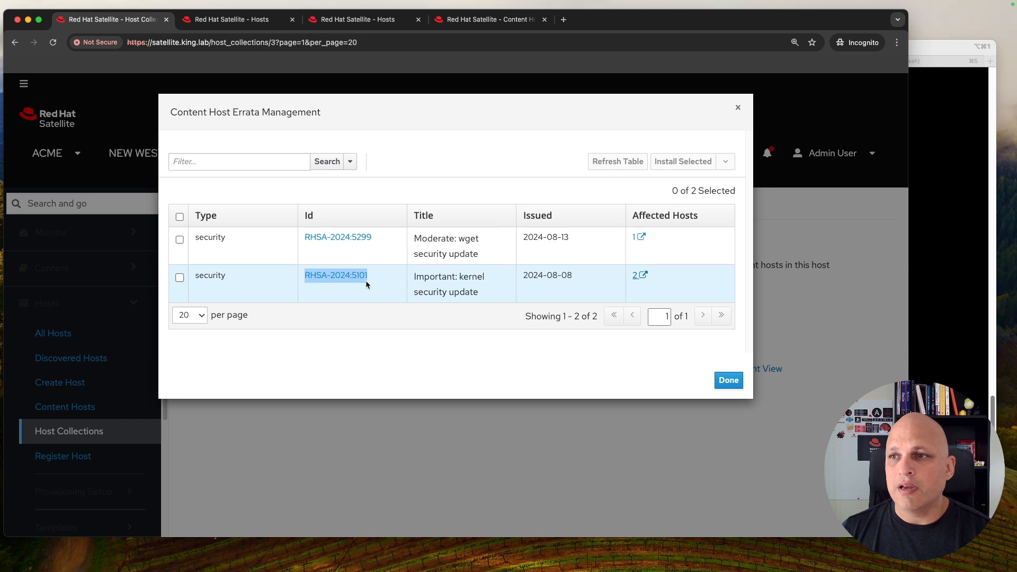
click(179, 240)
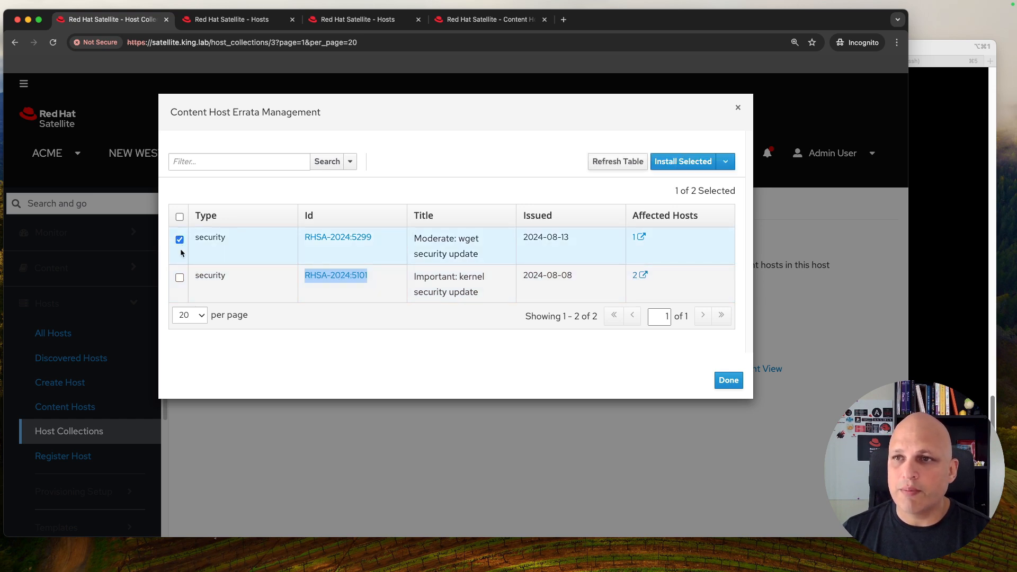
click(179, 218)
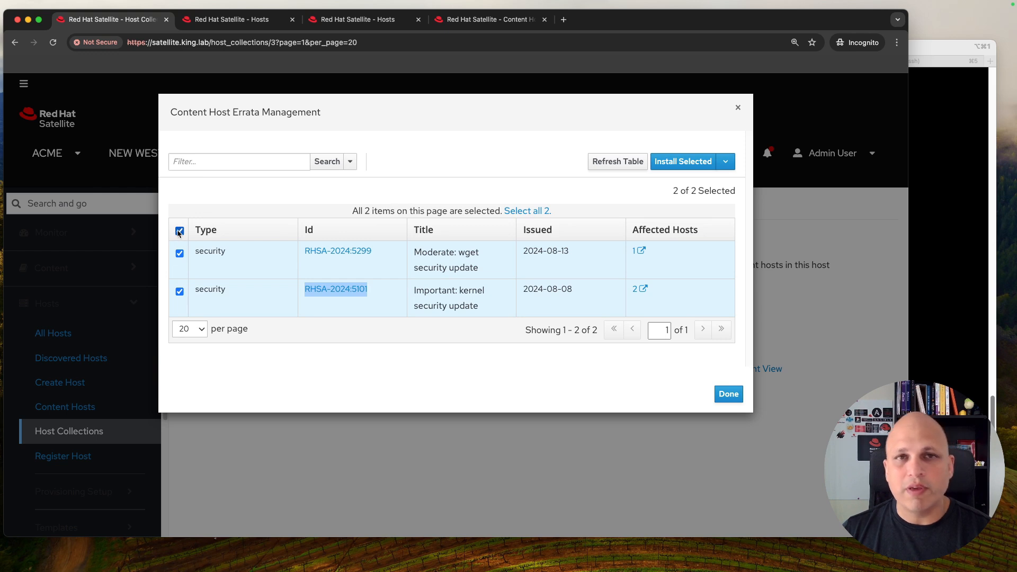
click(179, 292)
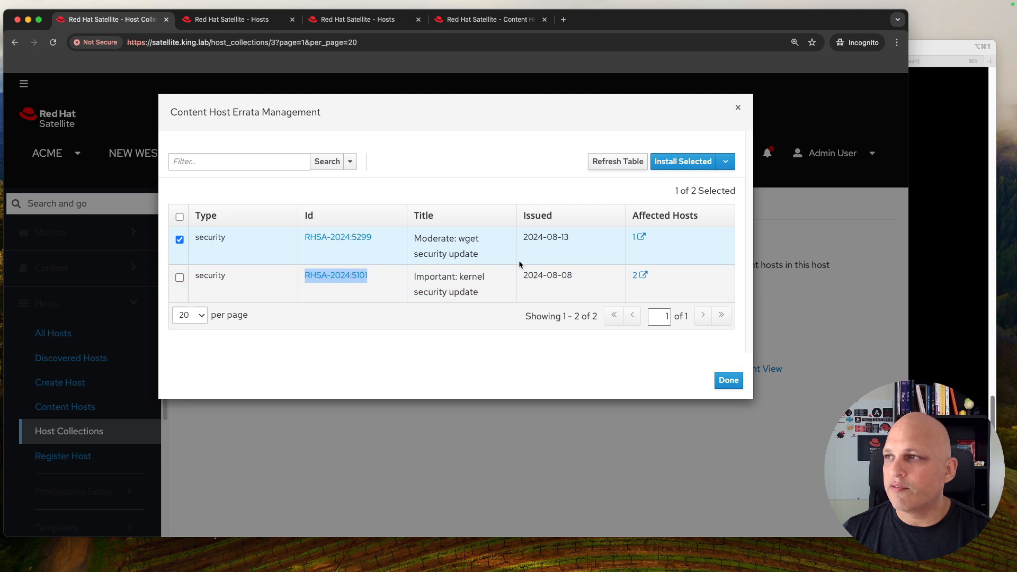
Install the selected erratum via remote execution with customization, accepting the Katello category and Install Errata - Katello Script Default template.
click(734, 165)
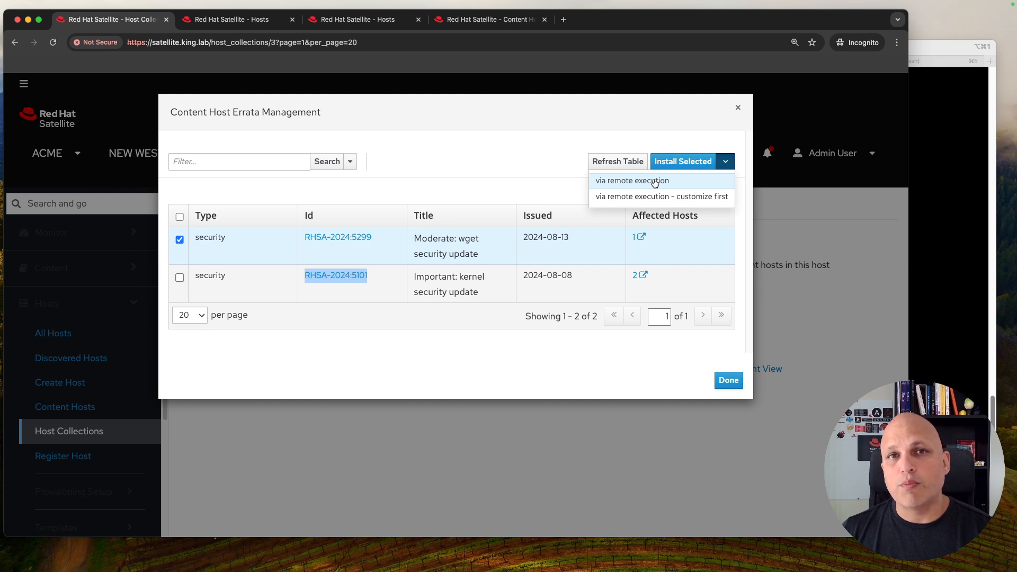
click(698, 196)
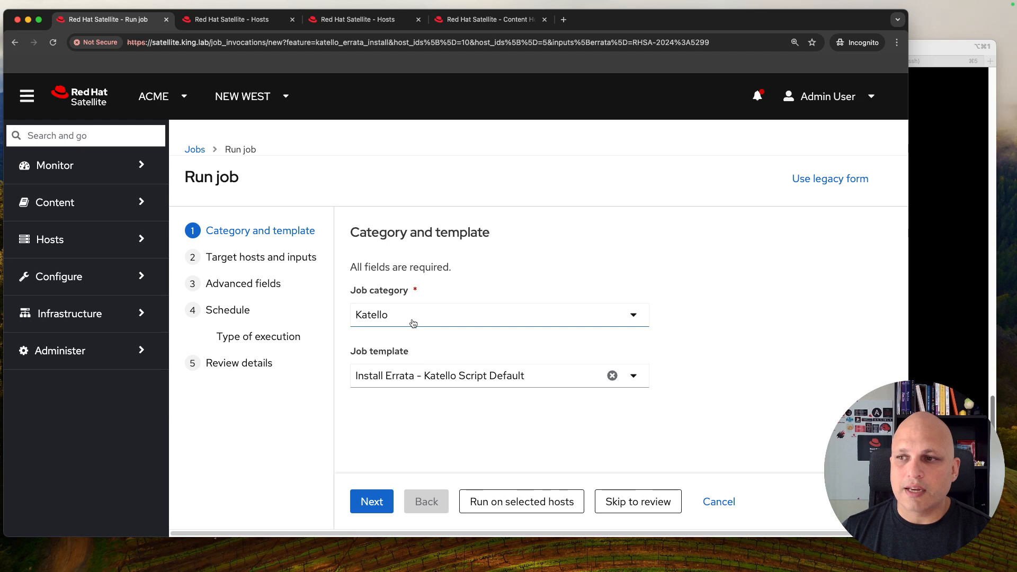
click(371, 505)
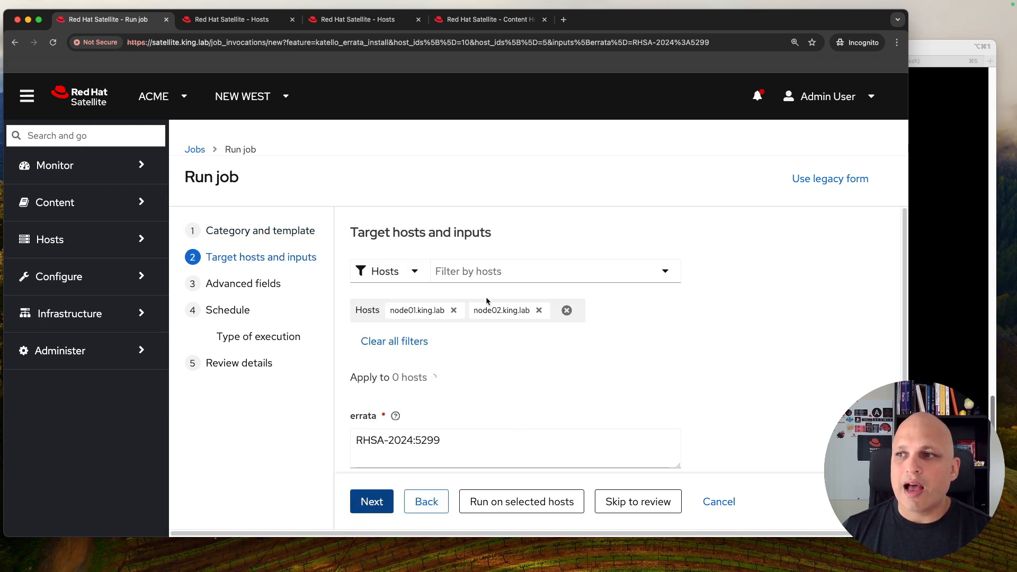
Preview the job's target hosts, accept node01.king.lab and node02.king.lab with erratum RHSA-2024:5299, and continue to the advanced fields.
scroll(477, 327, down, 1)
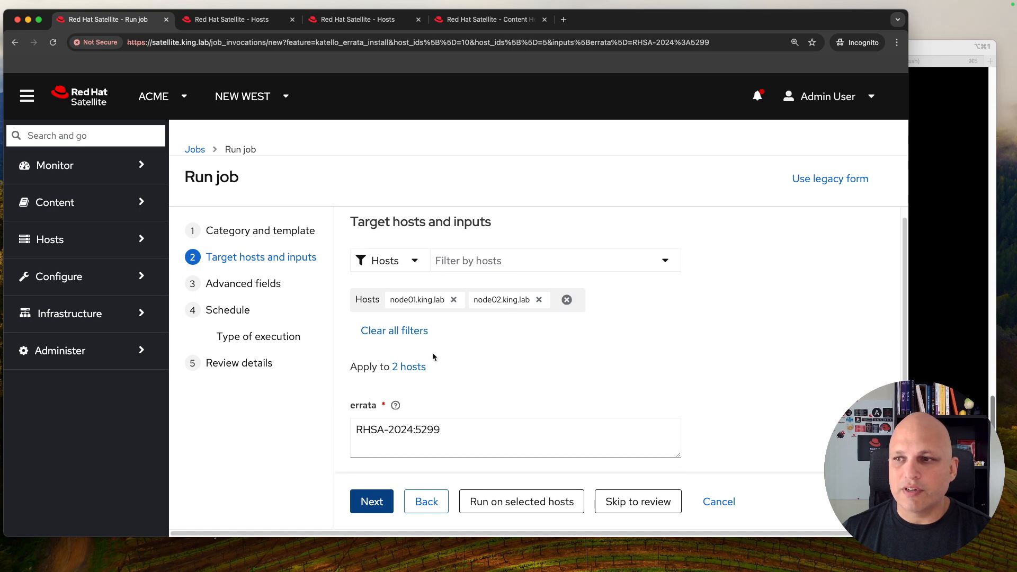
click(411, 367)
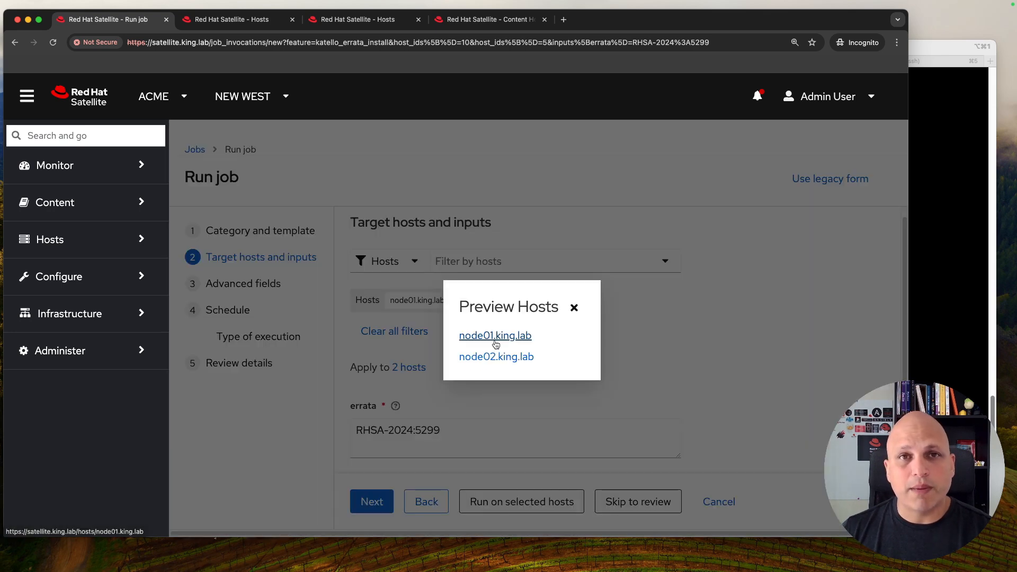
click(574, 308)
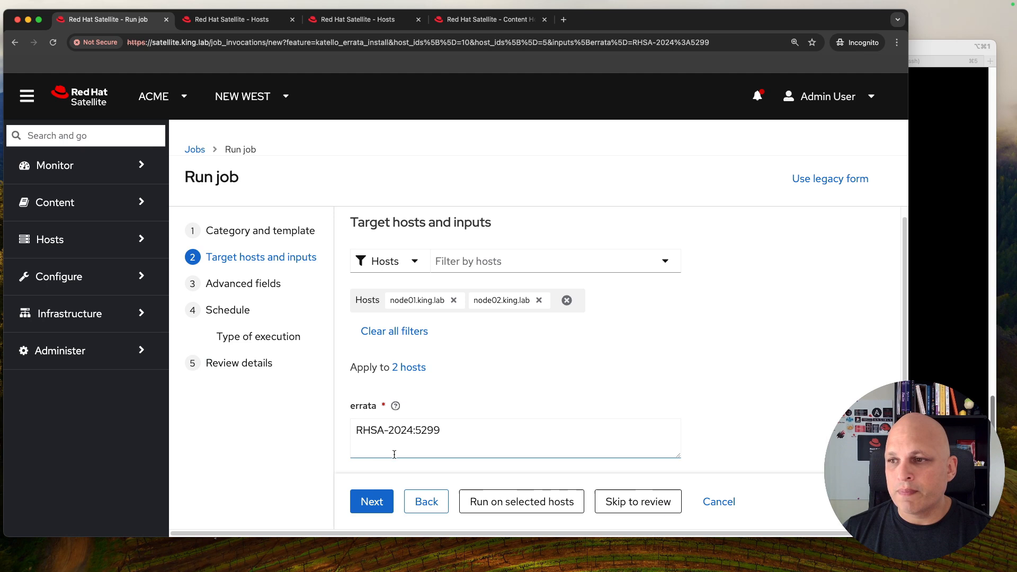
drag(452, 429, 353, 423)
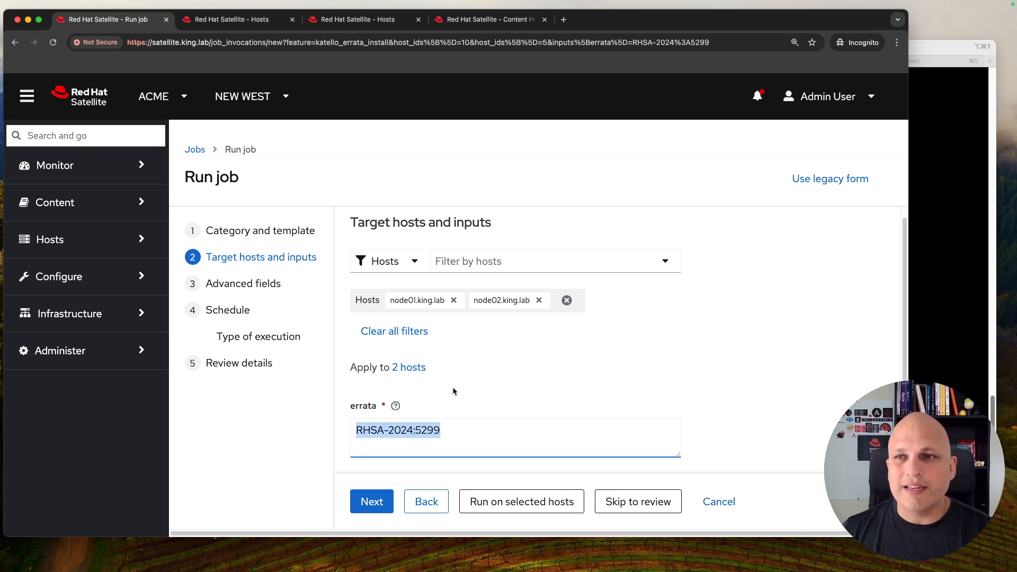
click(372, 502)
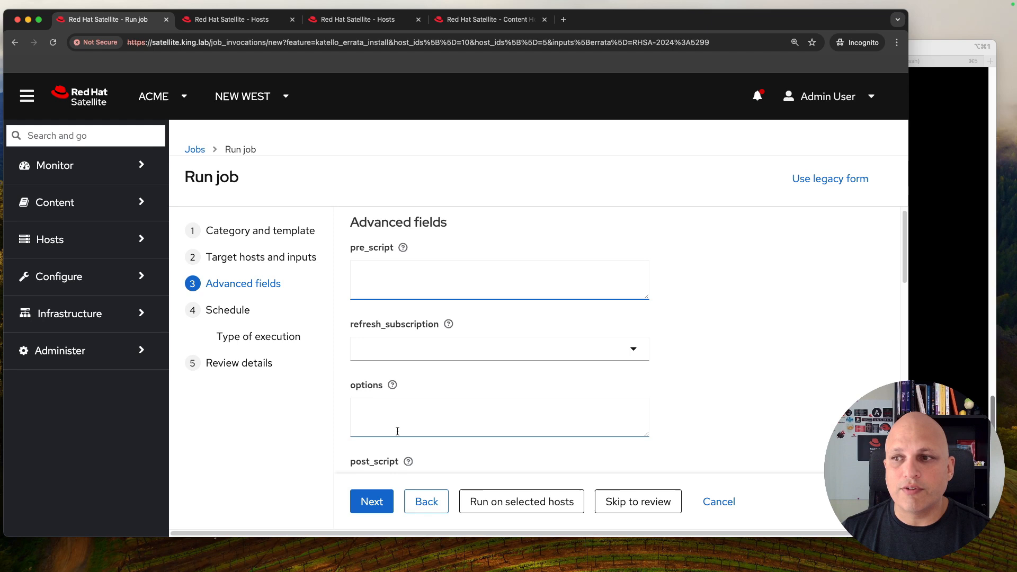
Review the advanced fields, leave pre_script, options and post_script empty, and continue to the job's schedule.
scroll(403, 418, down, 3)
click(405, 404)
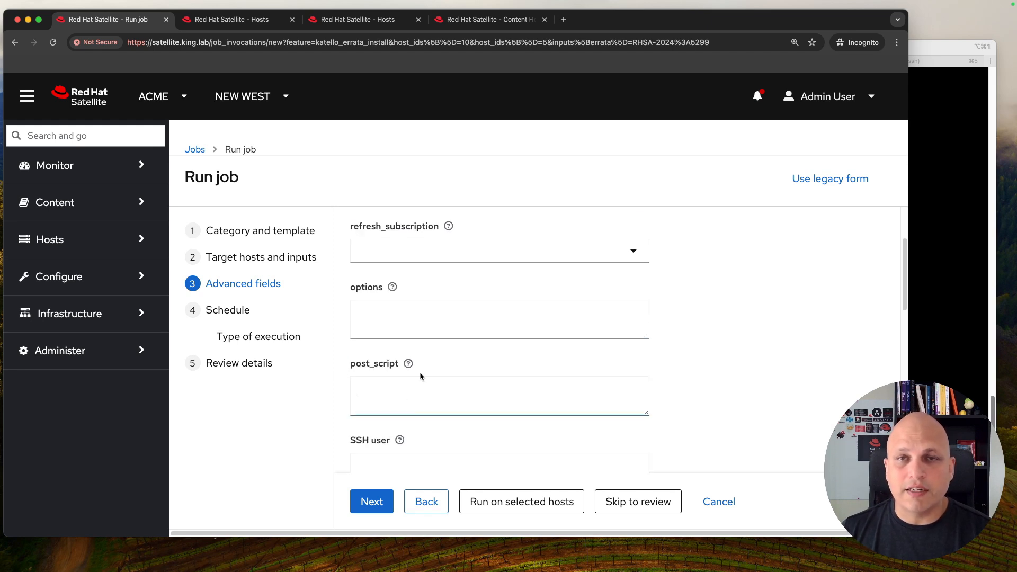
scroll(419, 372, up, 3)
click(403, 283)
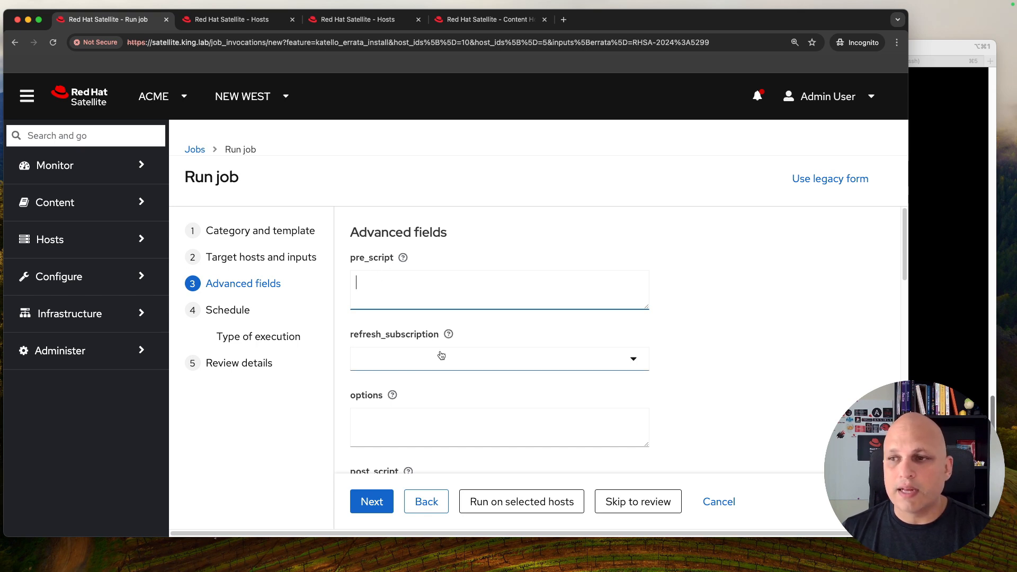
scroll(438, 349, down, 10)
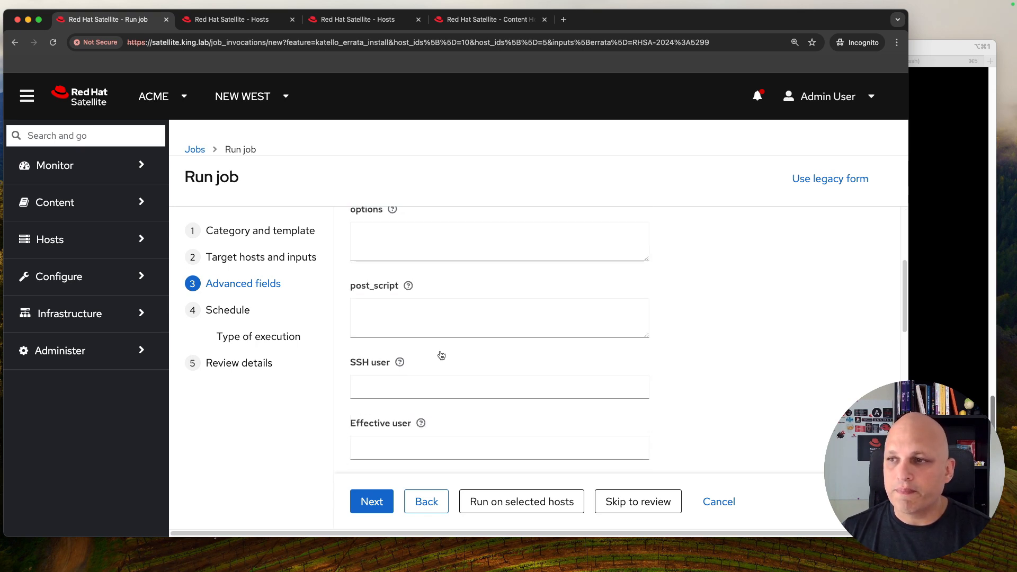
click(372, 501)
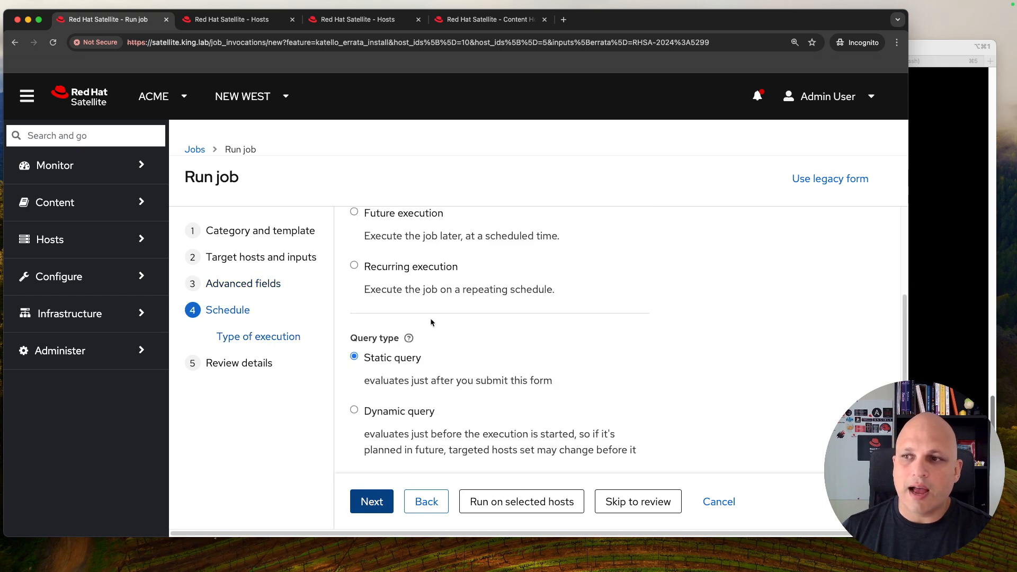
Keep Immediate execution and Static query, review the job details, and run the errata job on the selected hosts.
scroll(435, 338, up, 3)
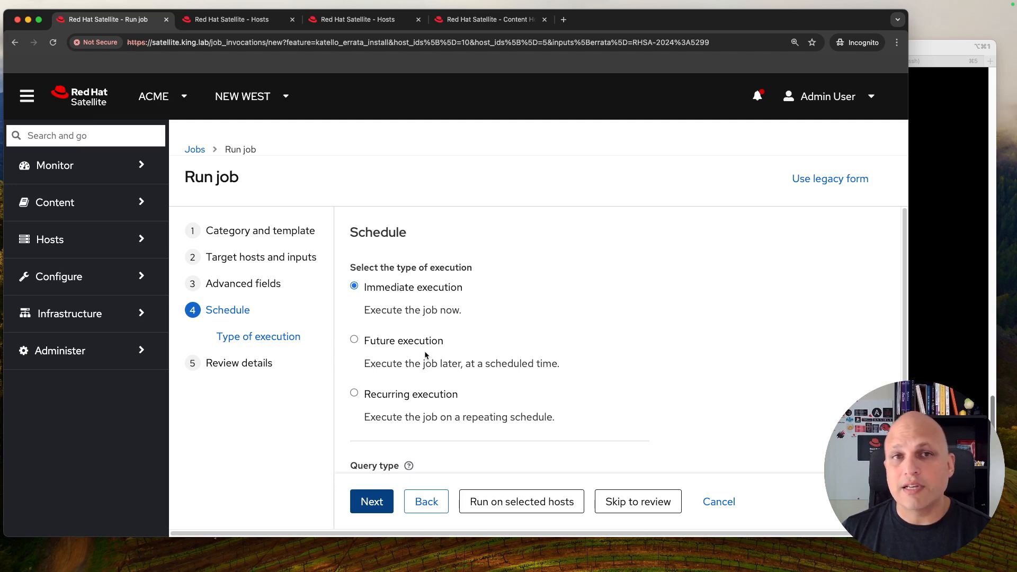
scroll(425, 354, down, 3)
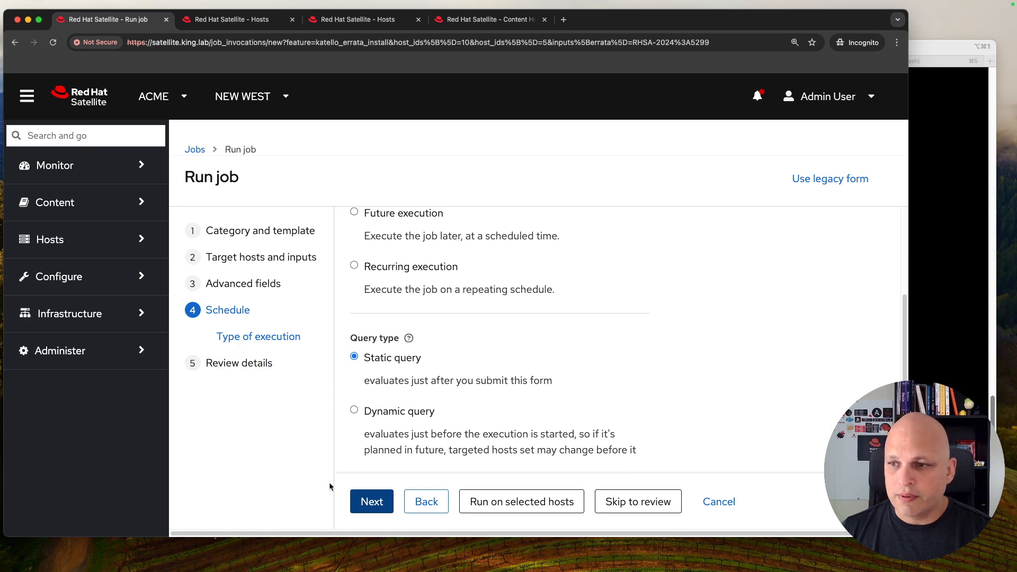
click(373, 501)
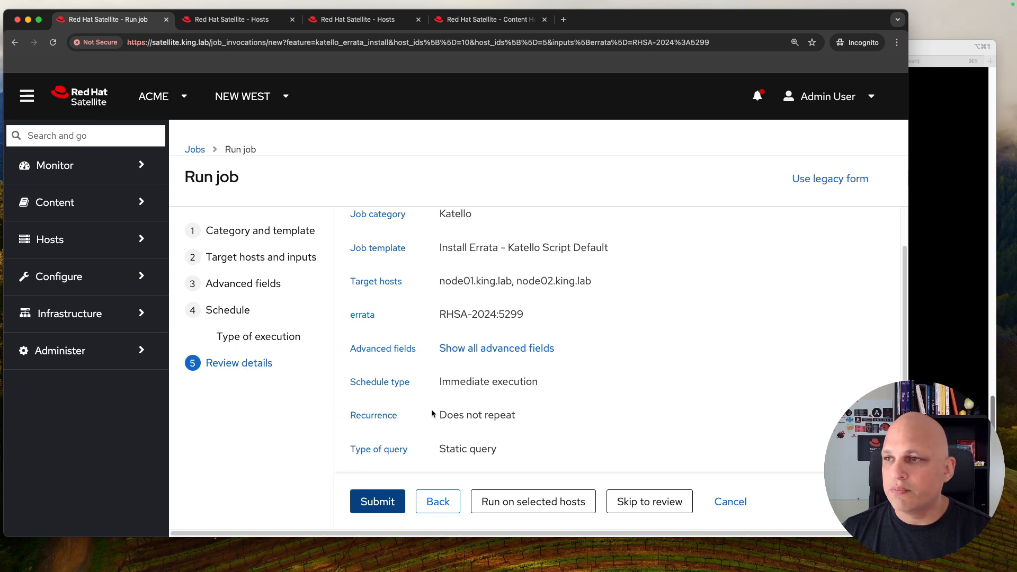
scroll(454, 309, up, 2)
scroll(452, 308, down, 2)
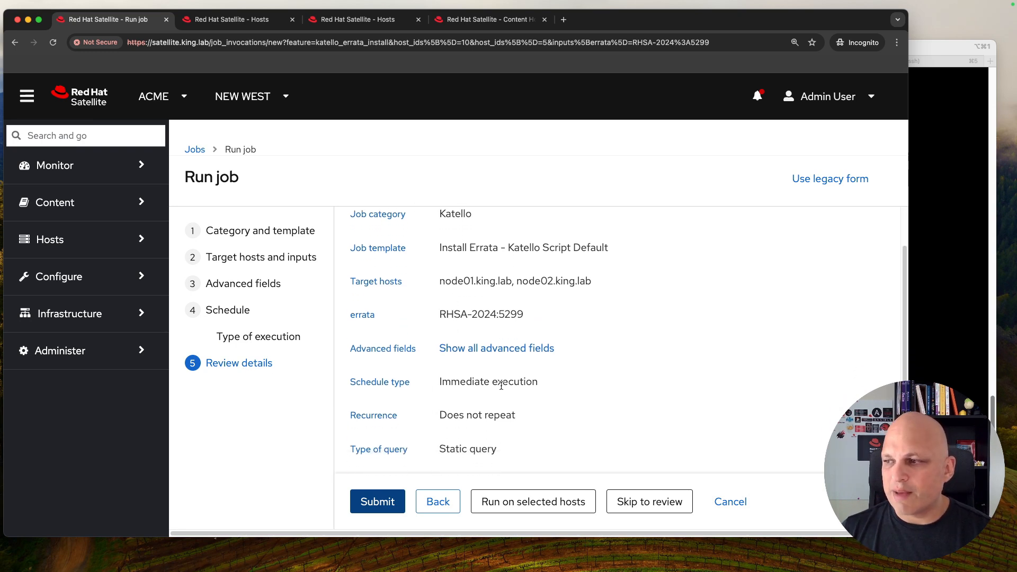
click(515, 501)
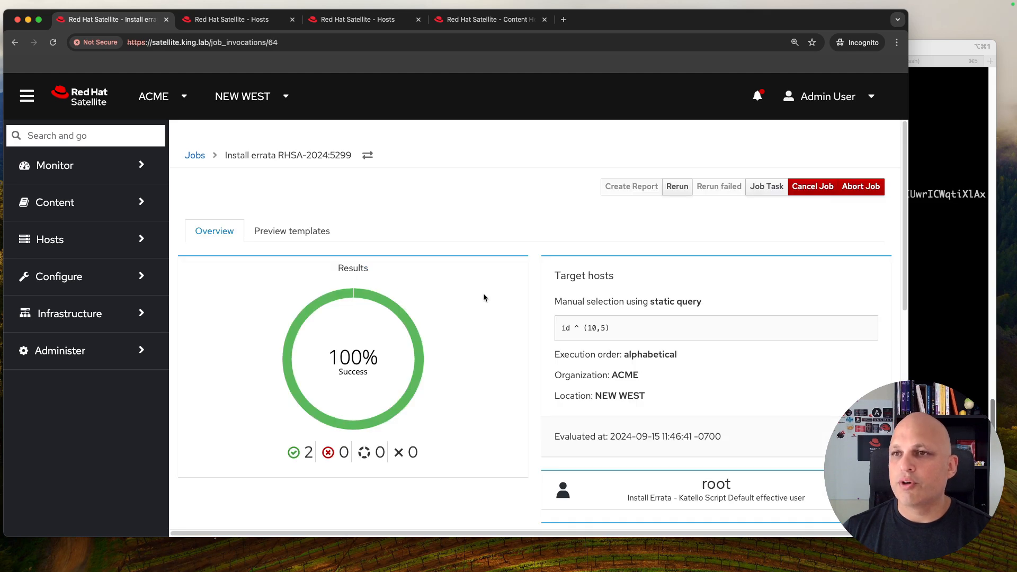
Check the errata job's results per host and examine the wget upgrade output for node01.king.lab.
scroll(471, 290, down, 3)
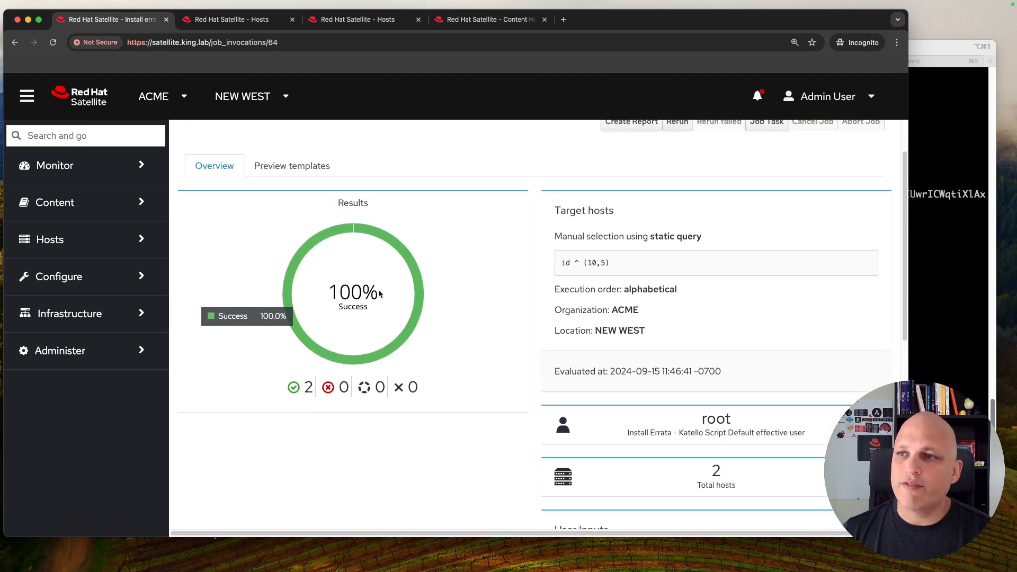
scroll(486, 320, down, 10)
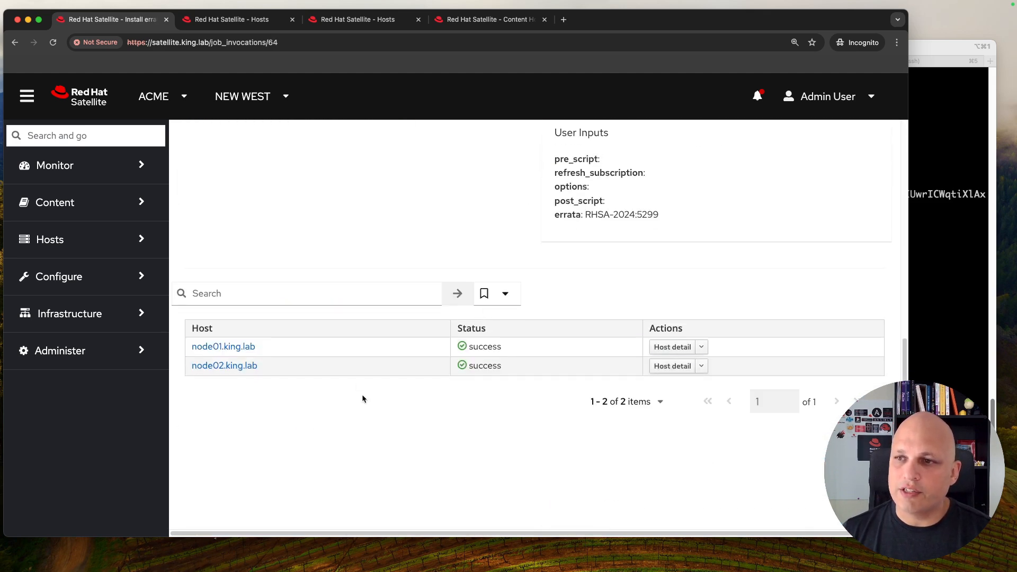
click(242, 346)
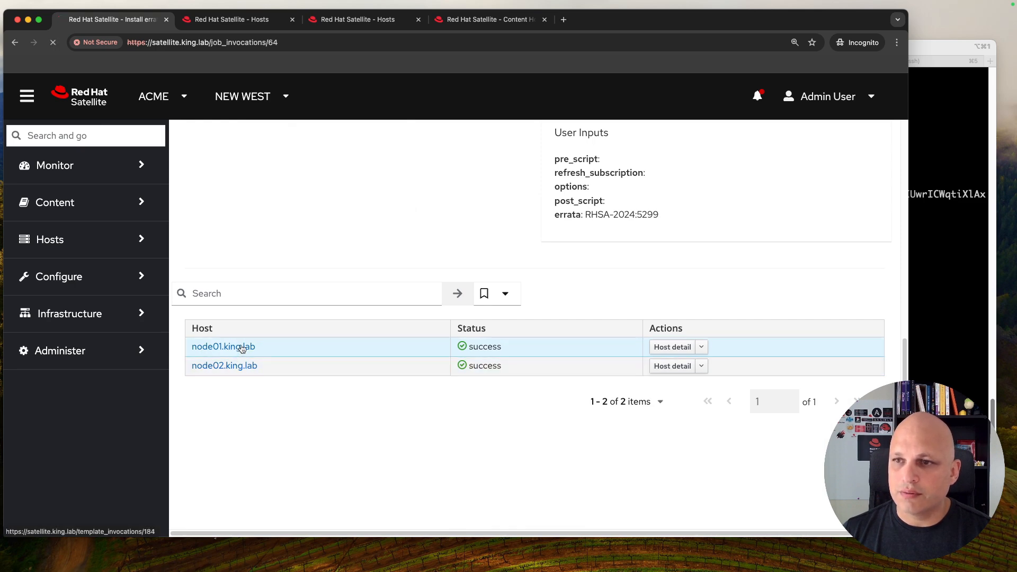
scroll(403, 344, down, 3)
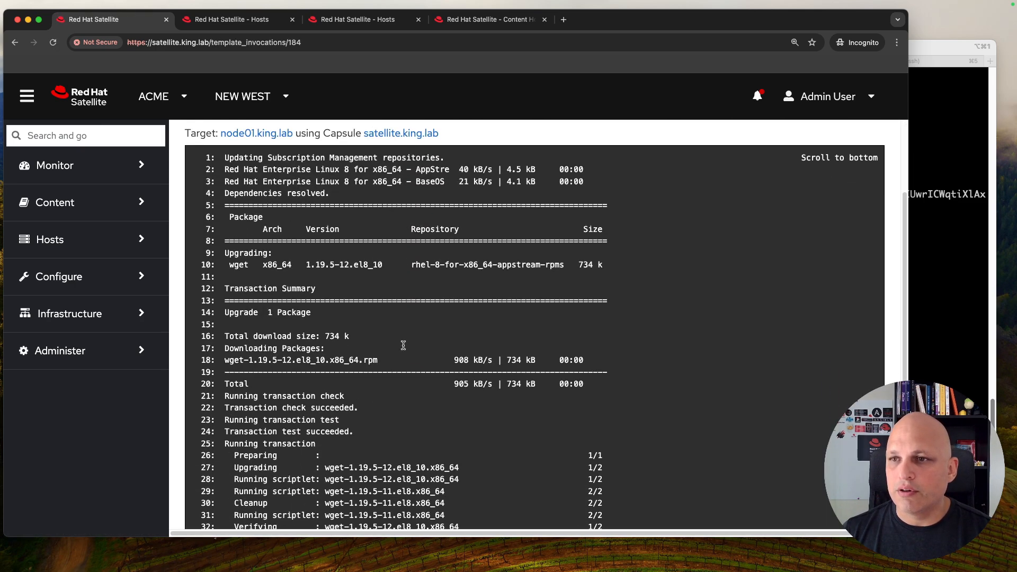
mouse_move(229, 265)
mouse_down()
mouse_move(261, 265)
mouse_move(233, 265)
mouse_up()
scroll(324, 401, down, 3)
scroll(324, 401, up, 5)
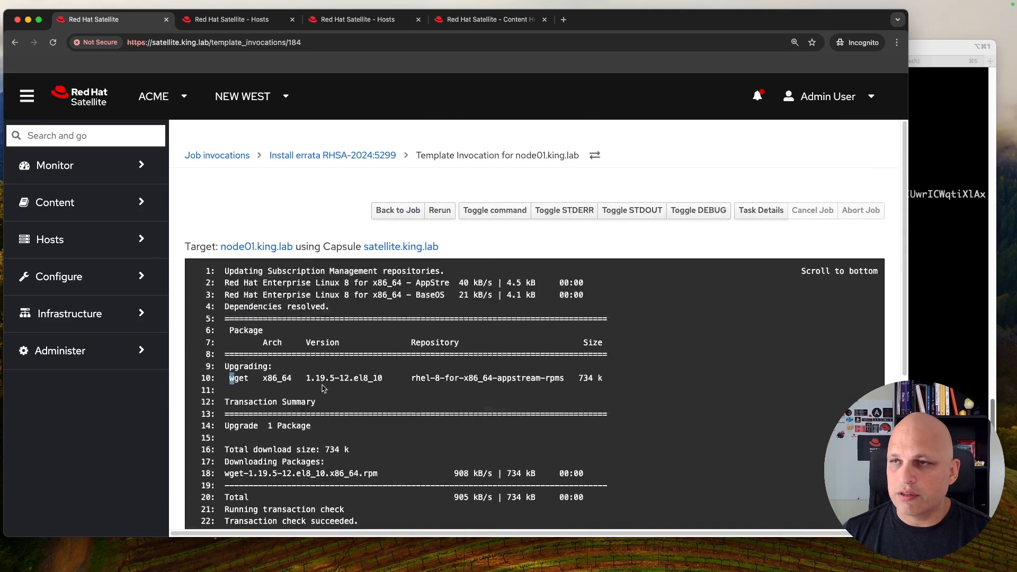
Show the script run on node01.king.lab and compare its yum advisory option with the wget version in the output.
click(487, 212)
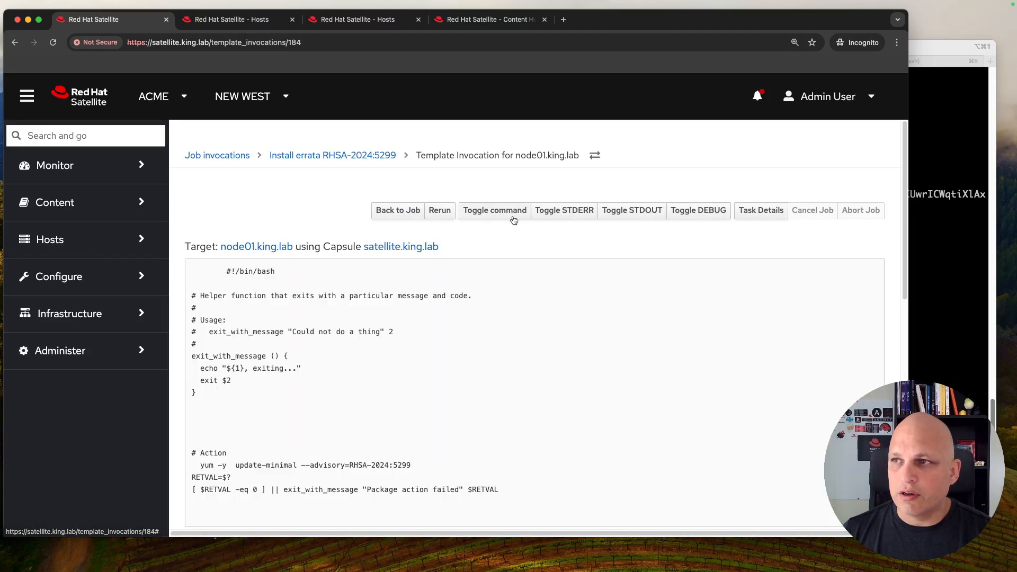
scroll(483, 321, down, 2)
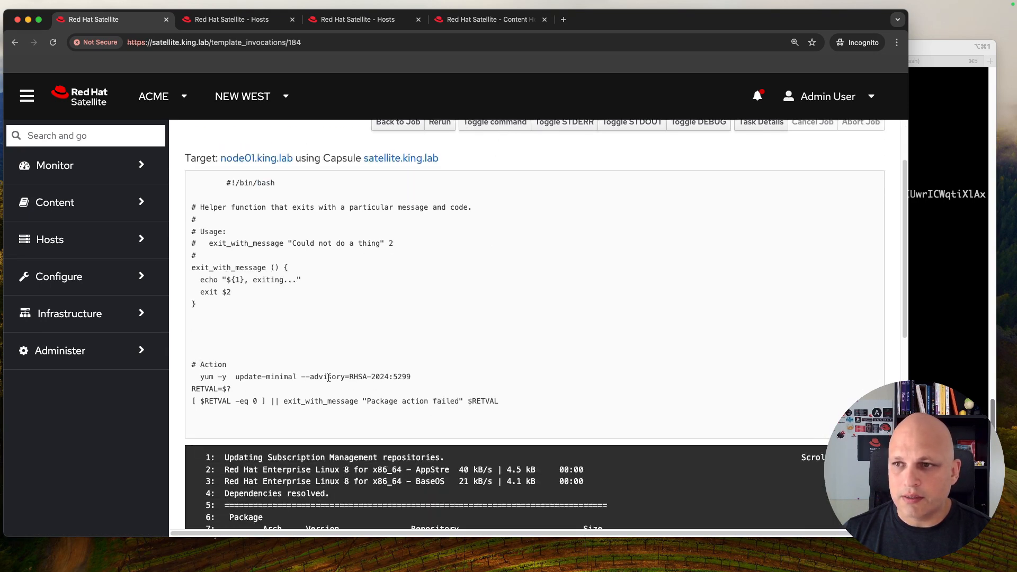
drag(301, 378, 410, 377)
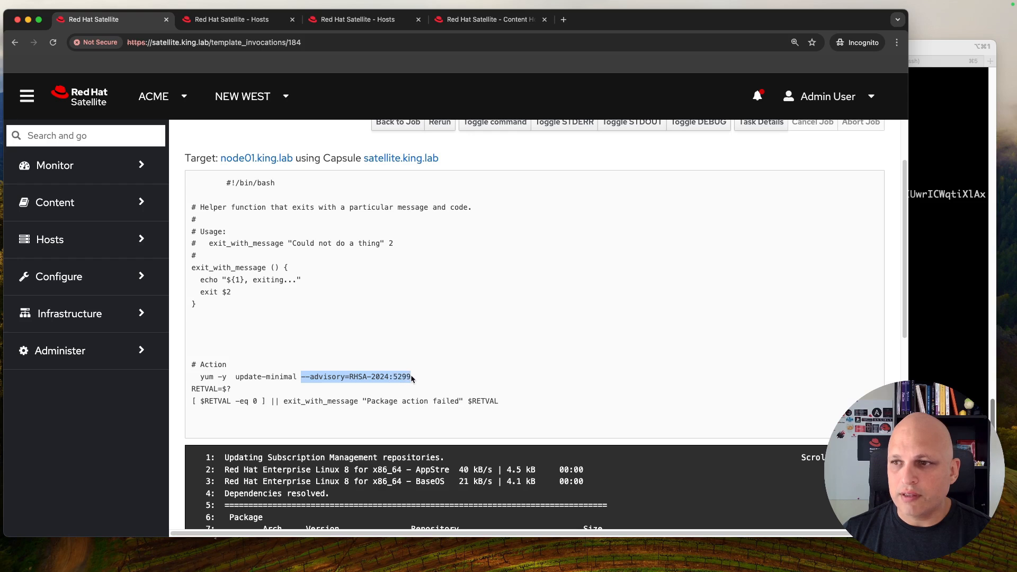
scroll(399, 379, down, 5)
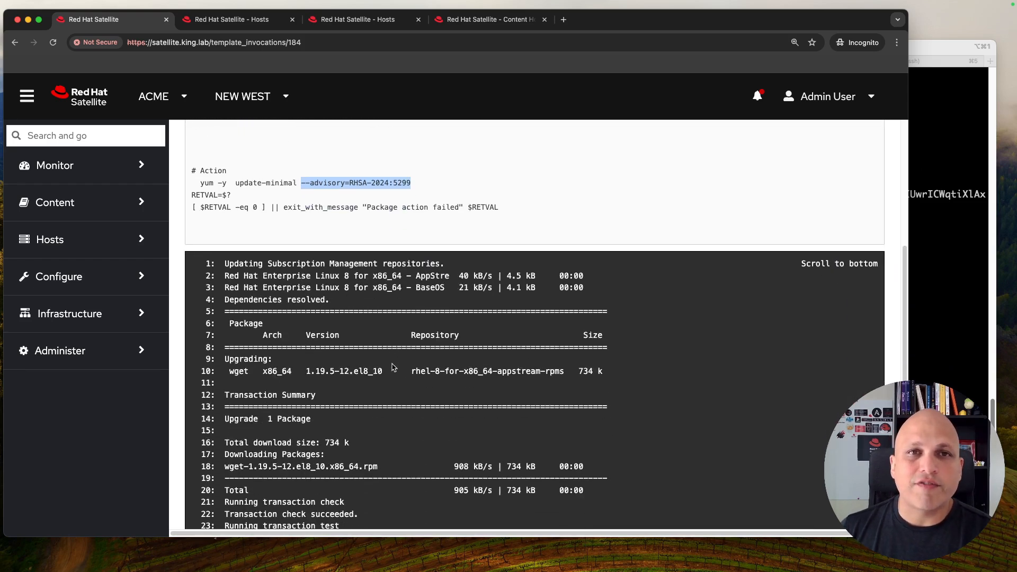
click(363, 185)
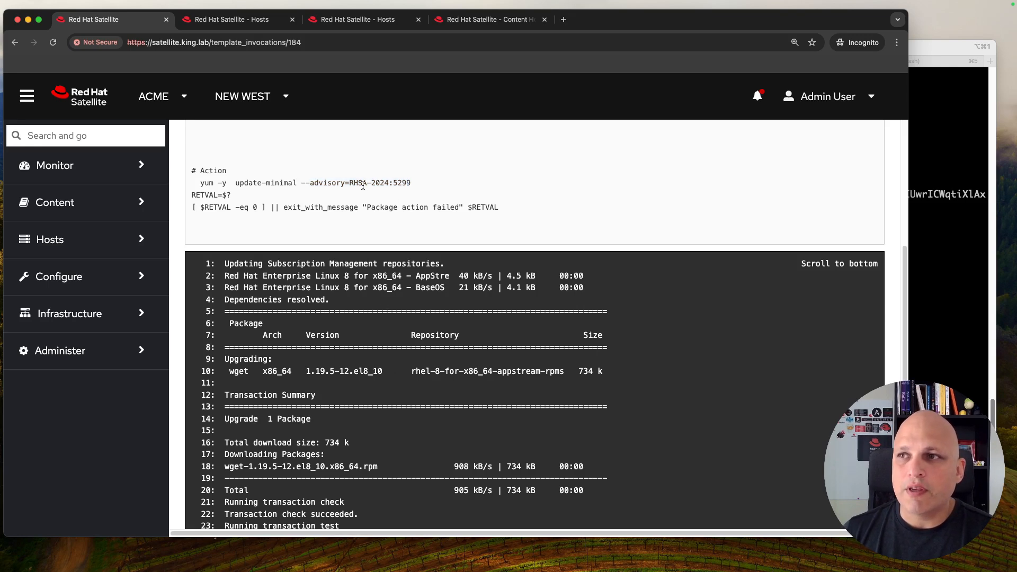
drag(347, 183, 411, 184)
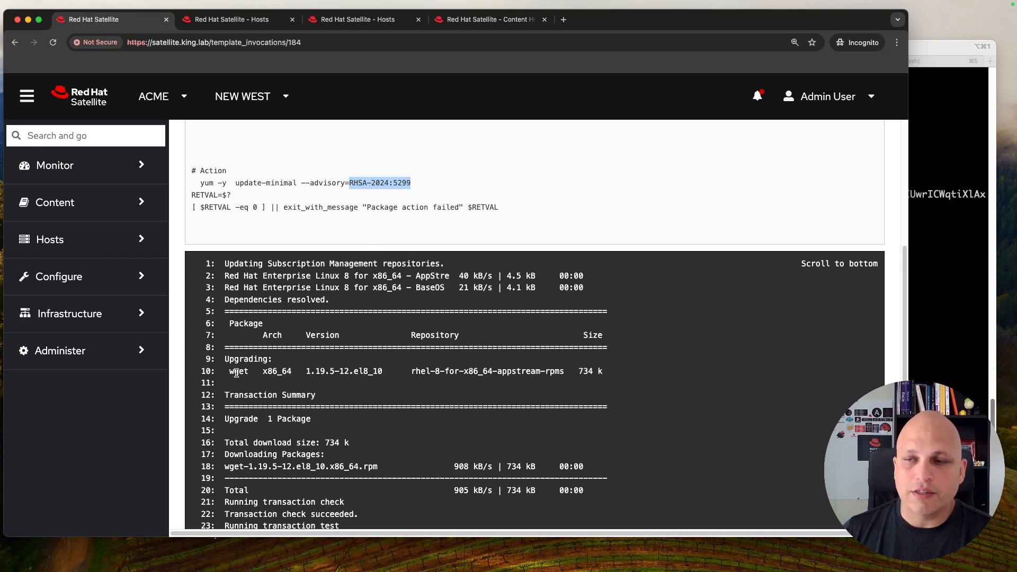
drag(306, 371, 379, 371)
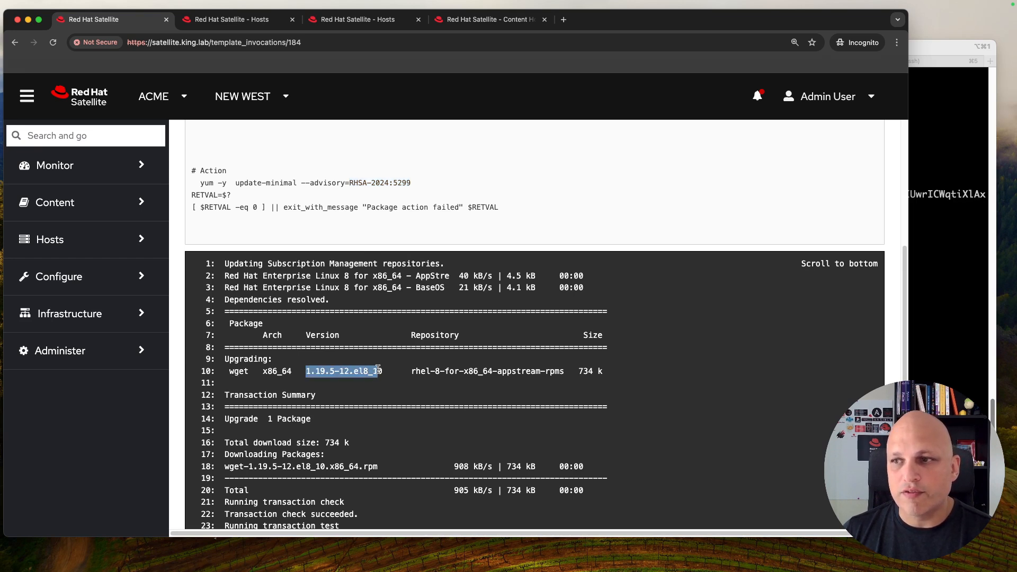
scroll(398, 309, down, 5)
scroll(372, 331, up, 10)
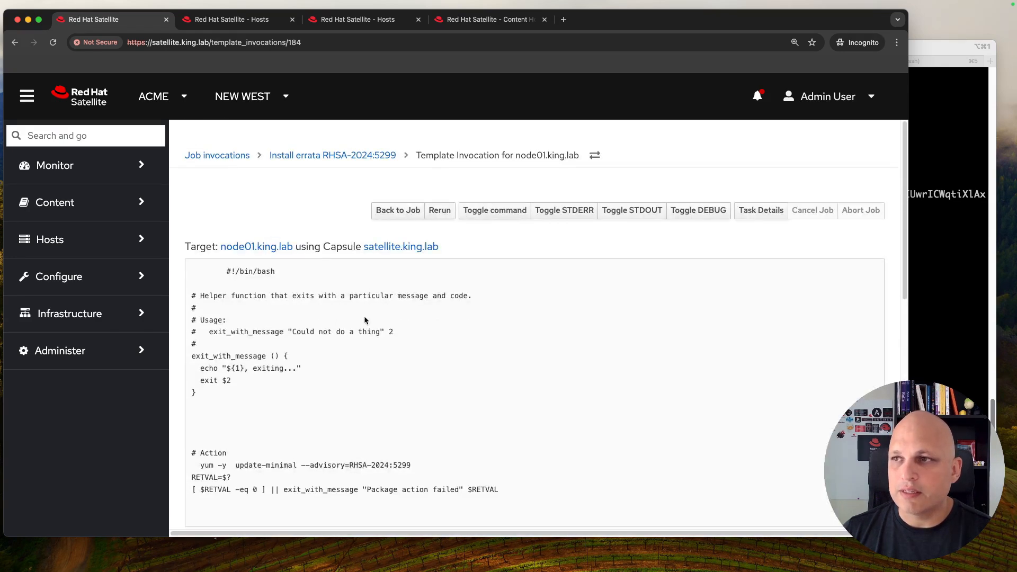
Go back to the errata job, examine the output for node02.king.lab, and return to the job overview.
click(391, 212)
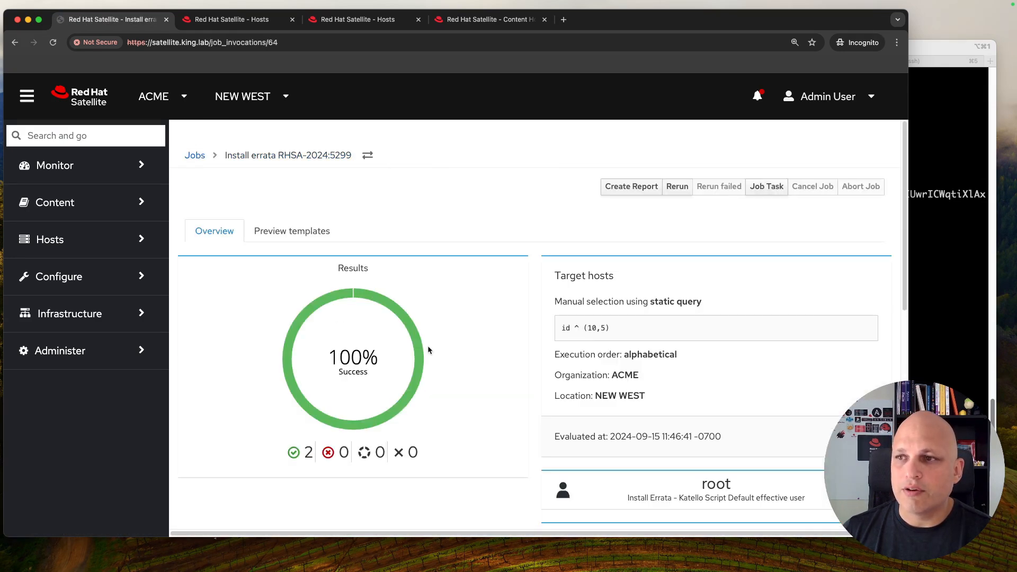
scroll(436, 332, down, 10)
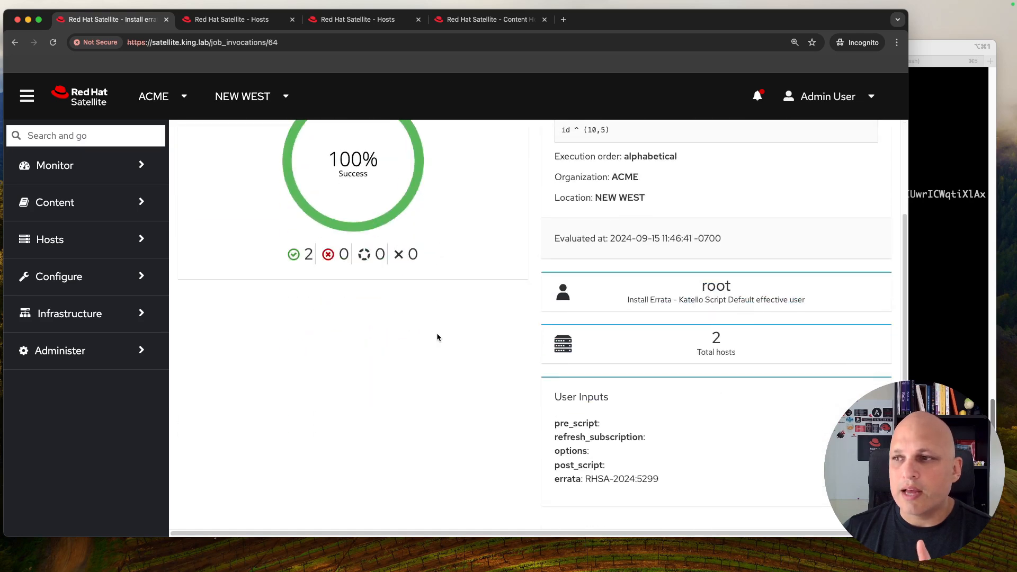
click(242, 430)
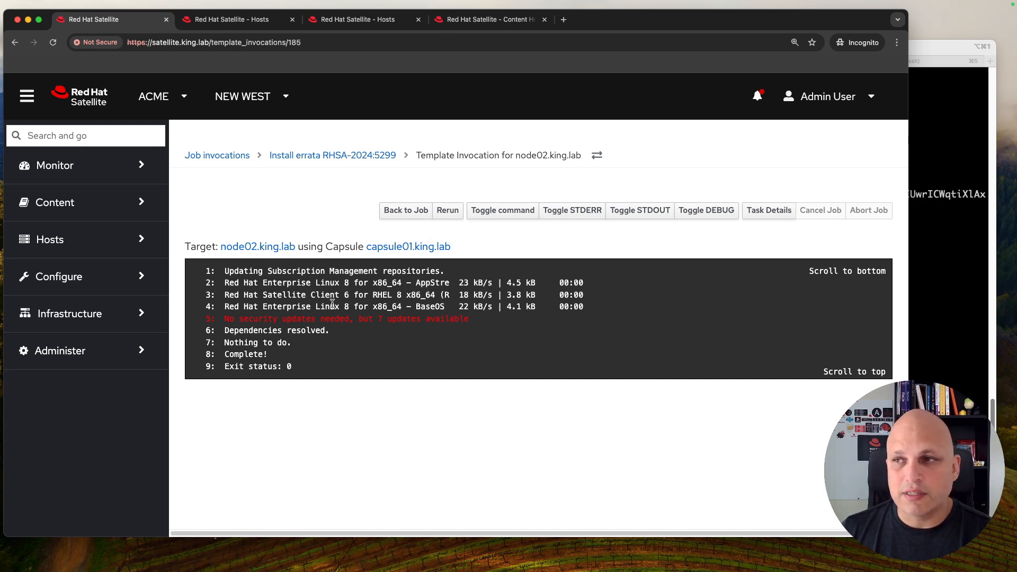
click(412, 212)
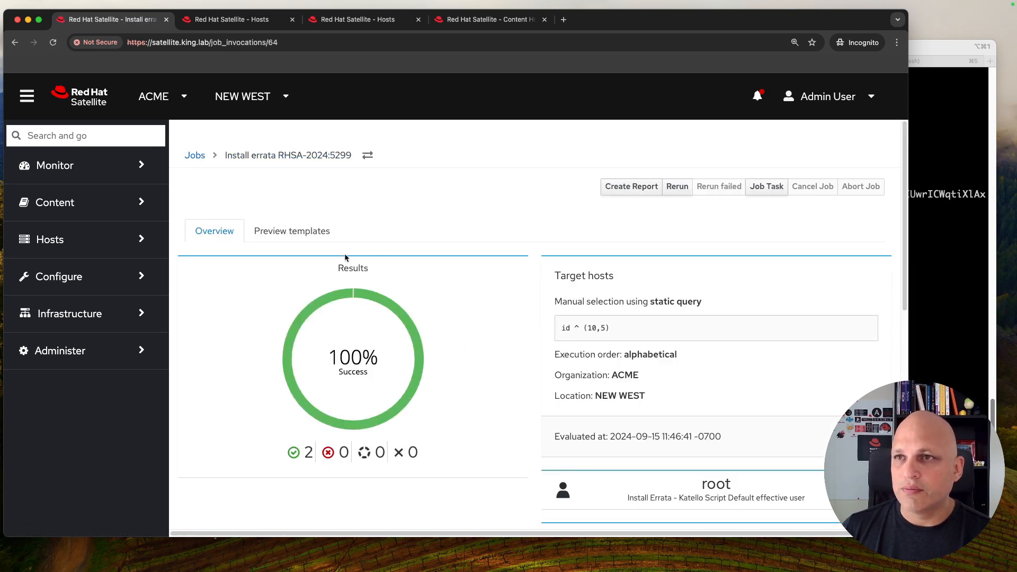
Open host collection W_35 and bring up its Errata Installation list to check the affected hosts.
click(89, 239)
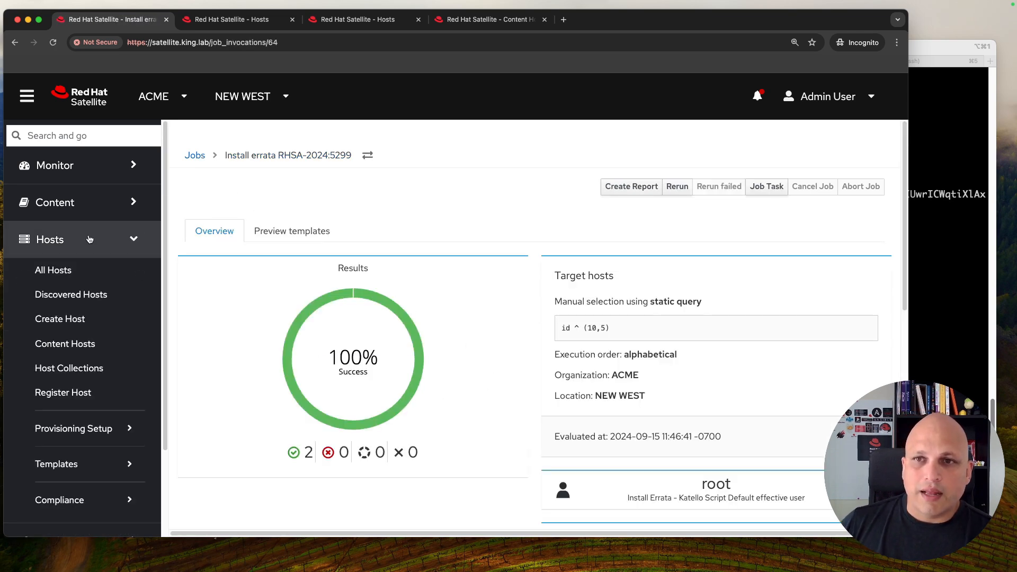
click(101, 369)
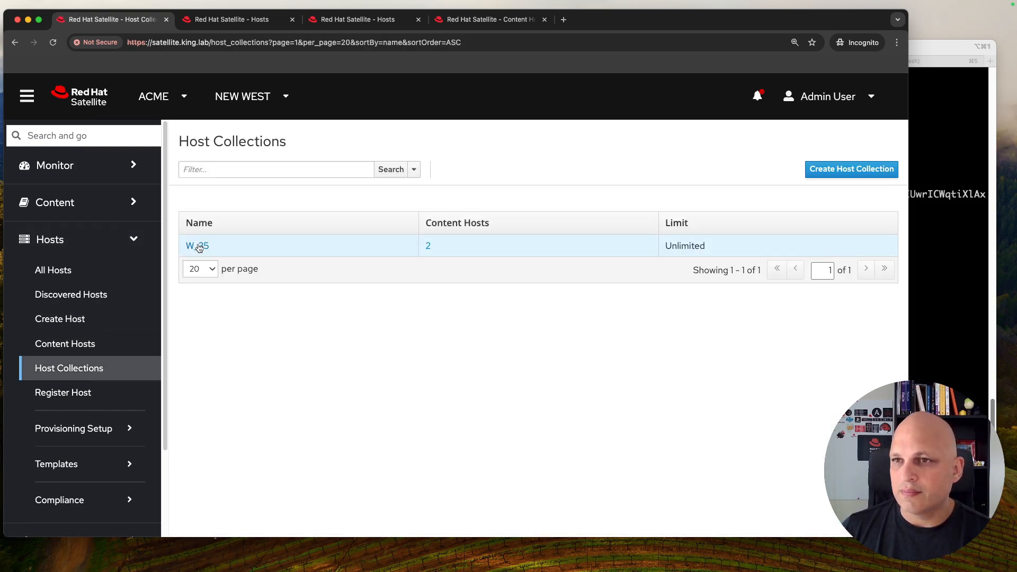
click(191, 244)
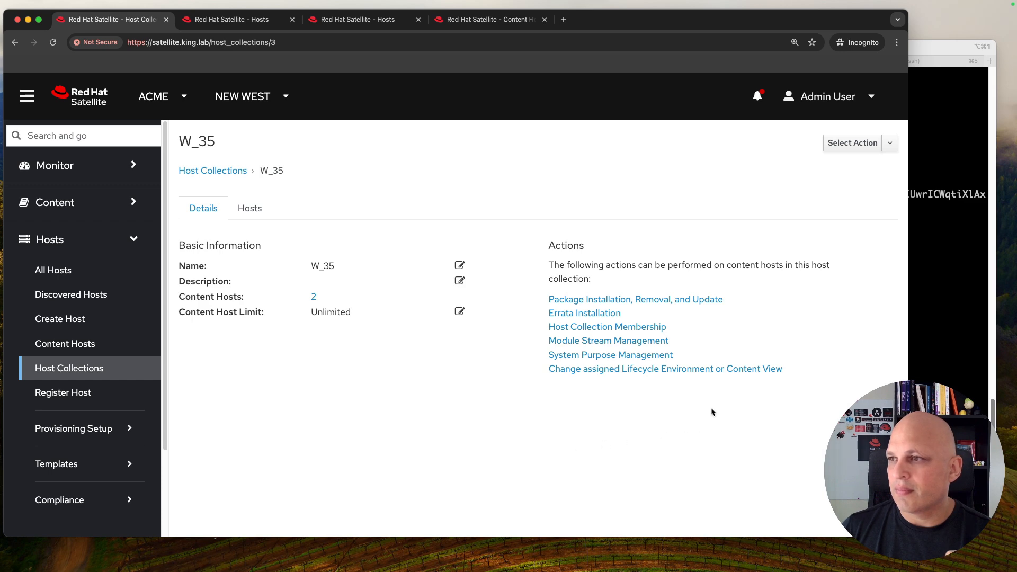
click(600, 314)
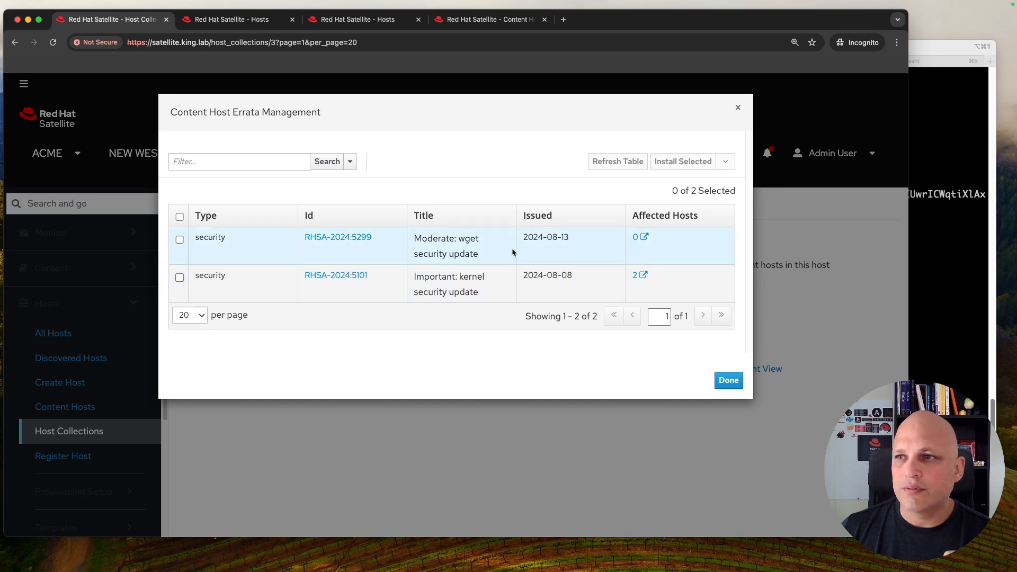
Refresh the errata table for W_35's hosts, recheck the affected hosts, and close errata management.
click(180, 217)
click(610, 165)
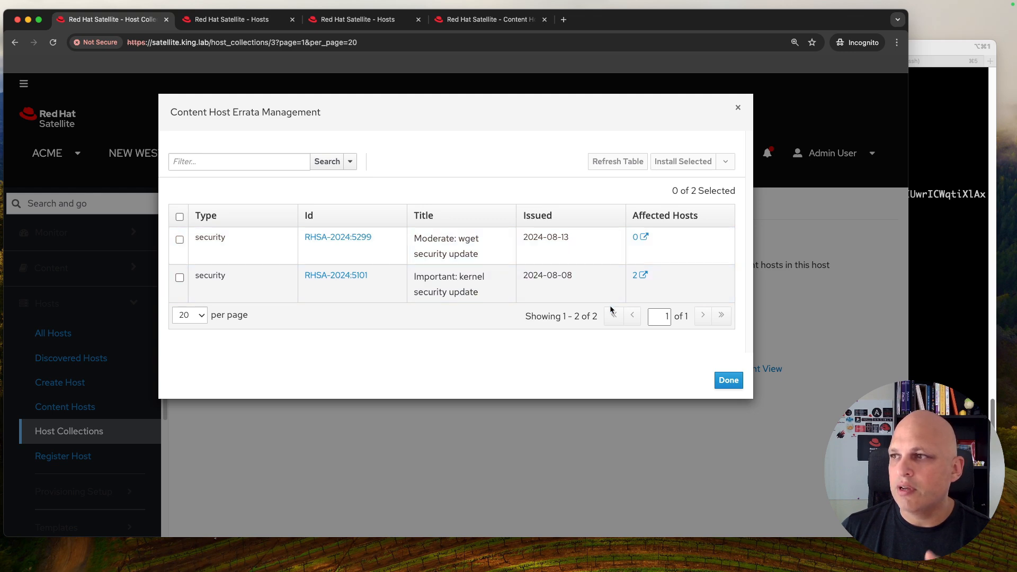
click(737, 107)
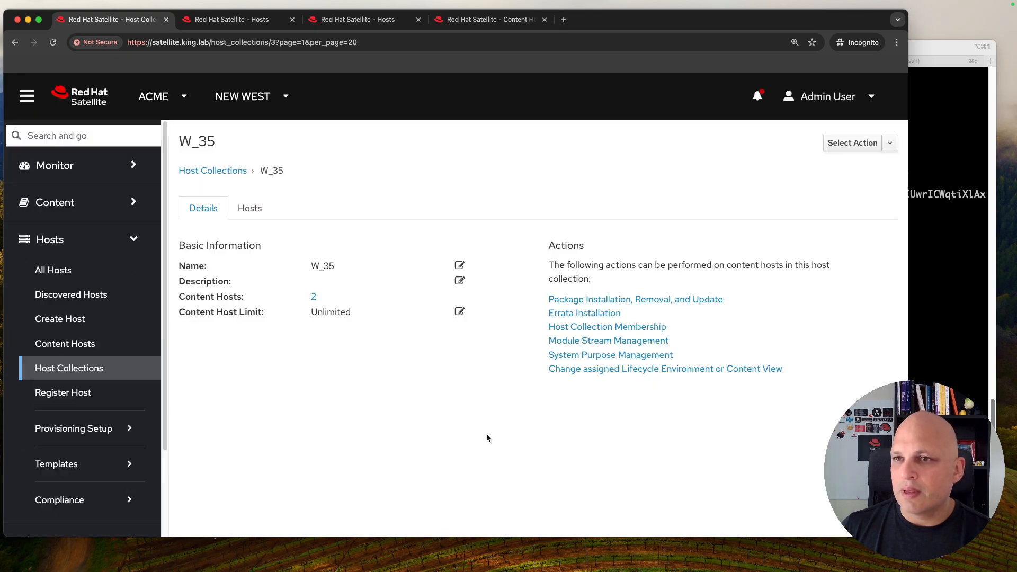
Remove all content hosts from host collection W_35 through Host Collection Membership, and reload the collection's details.
click(606, 329)
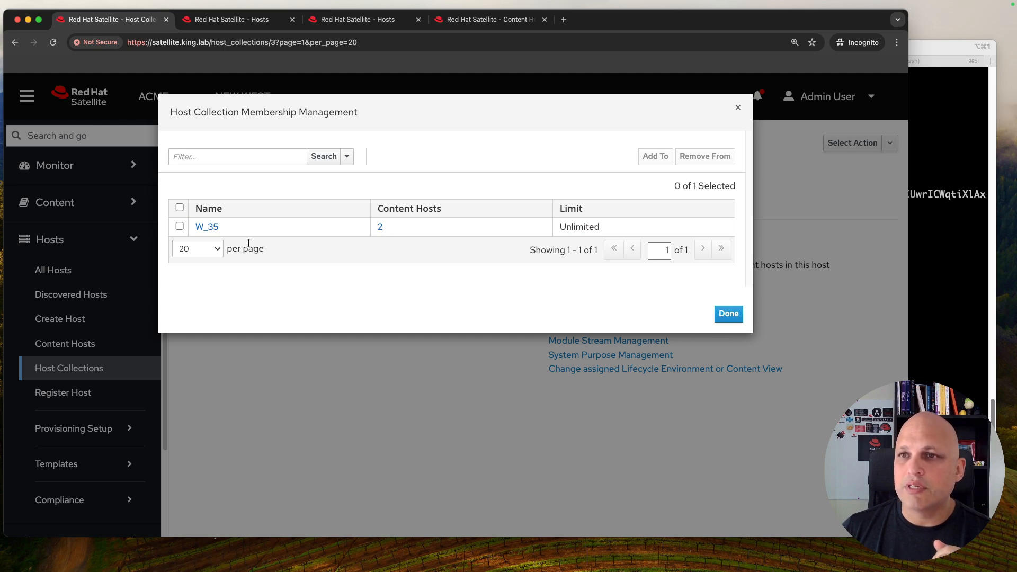
click(180, 226)
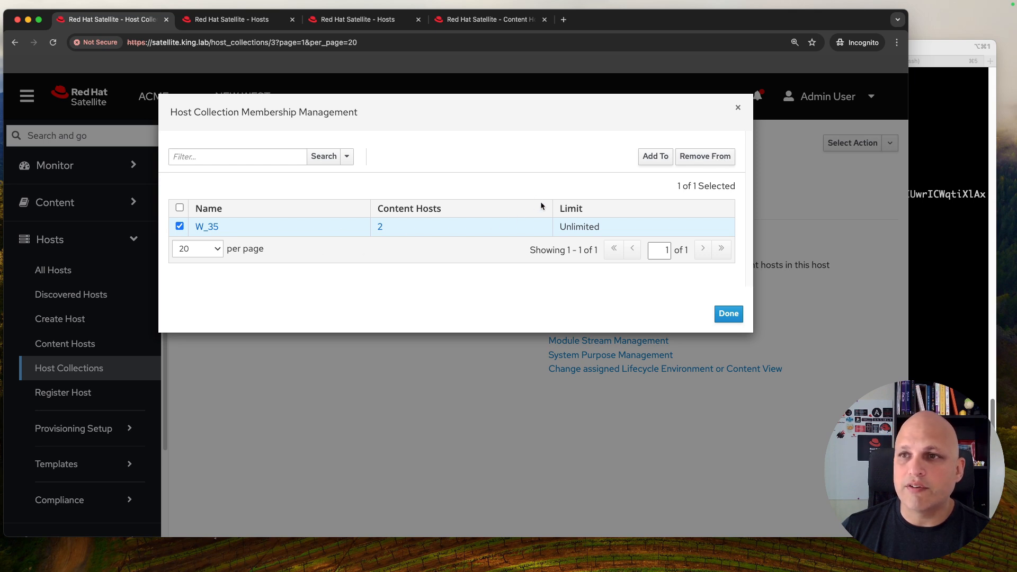
click(709, 158)
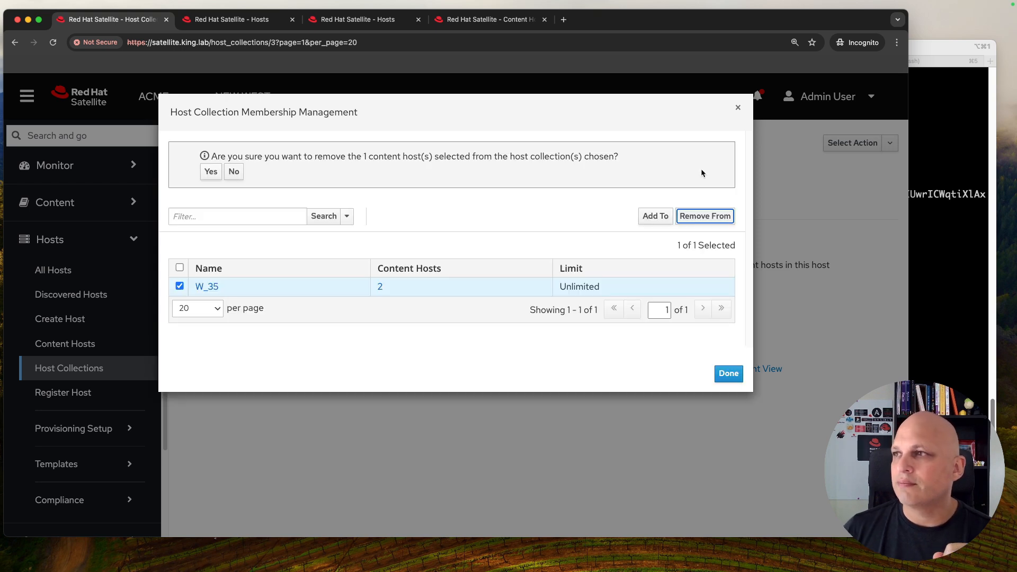
click(604, 314)
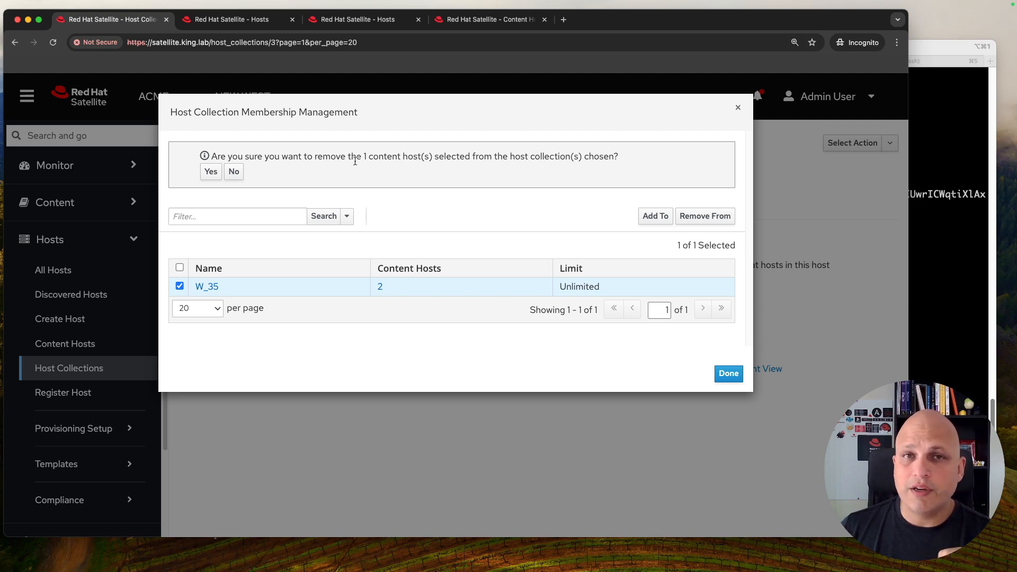
drag(362, 156, 368, 157)
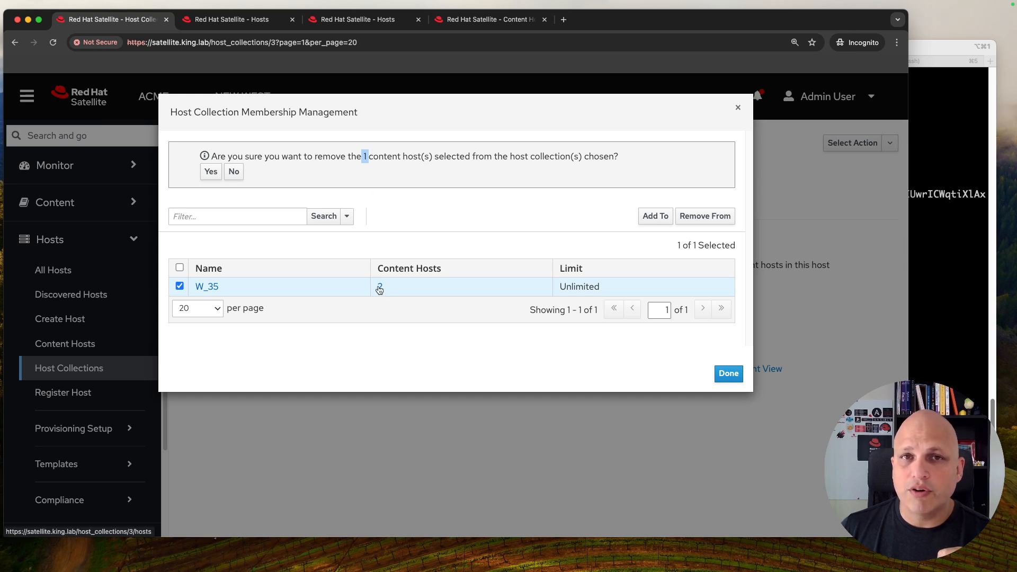
click(366, 156)
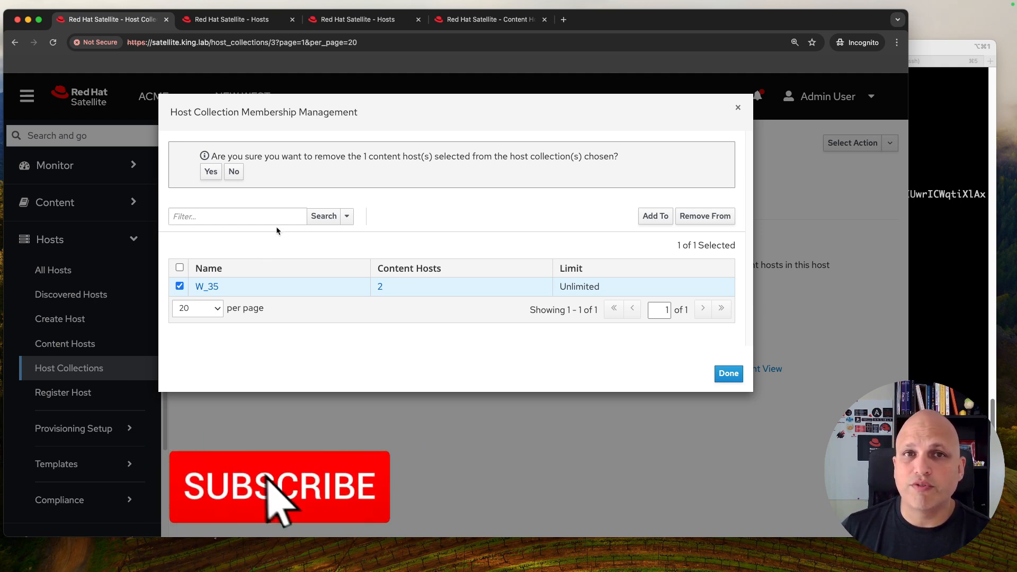
click(211, 172)
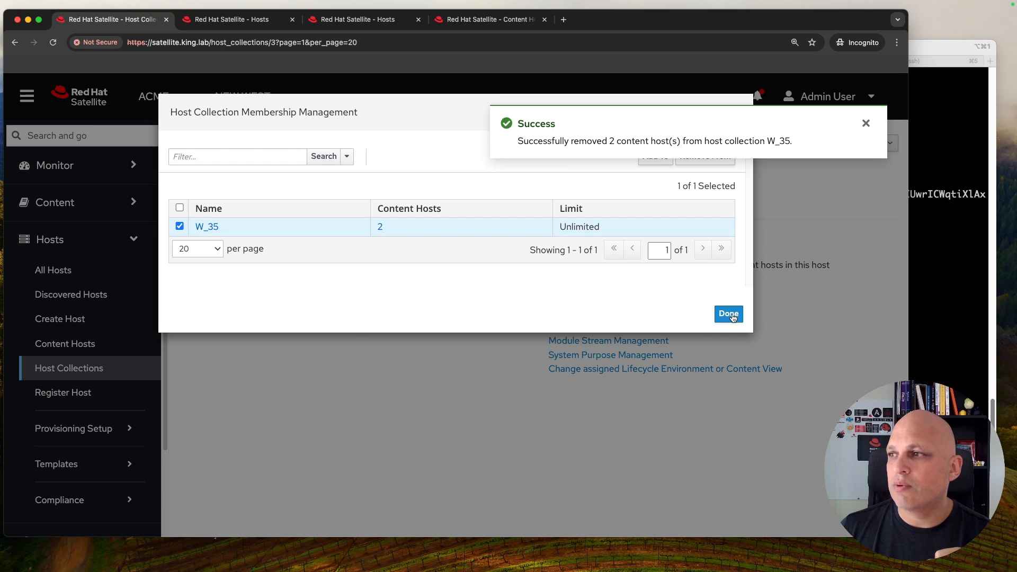
click(866, 123)
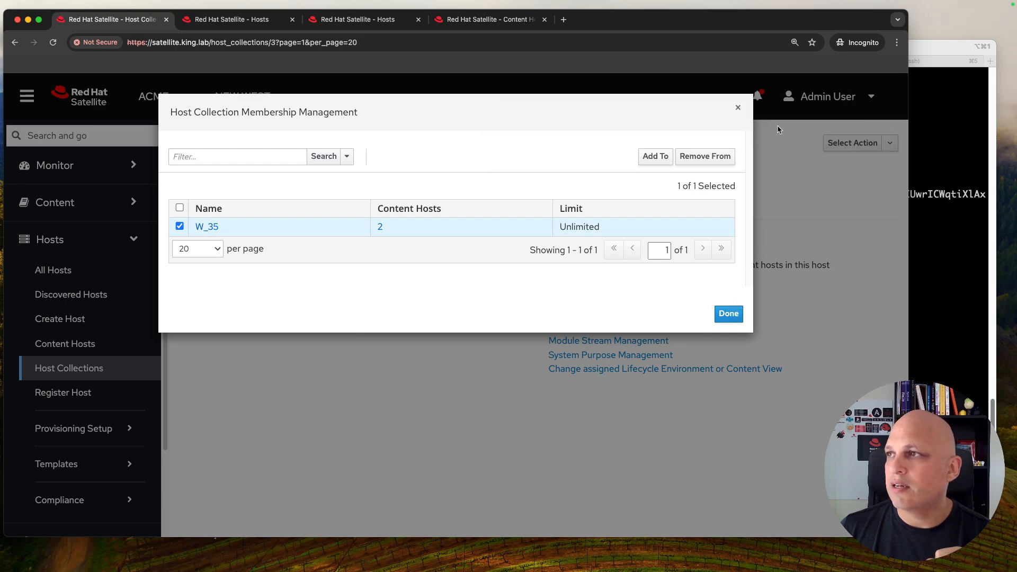
click(738, 108)
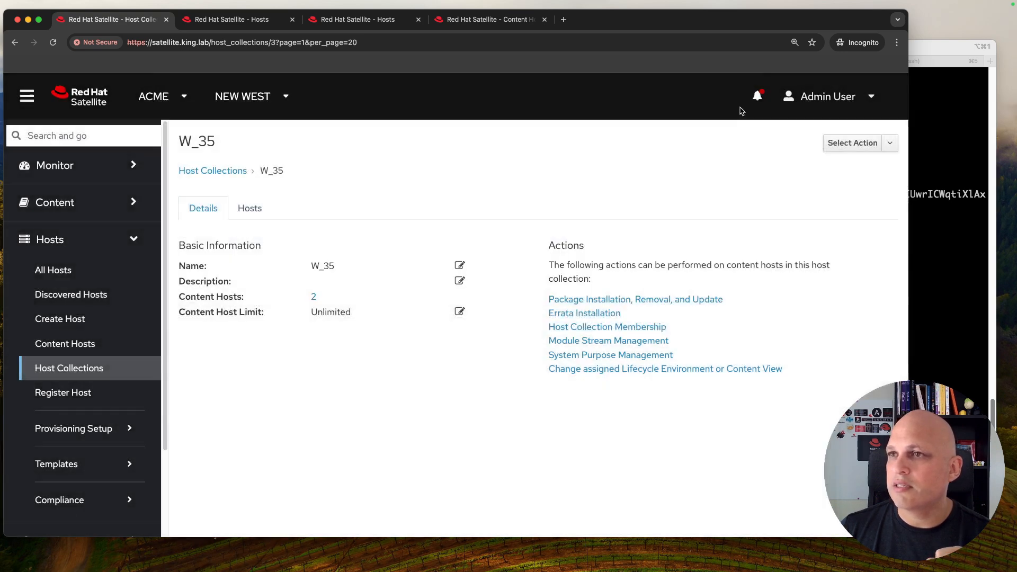
click(53, 44)
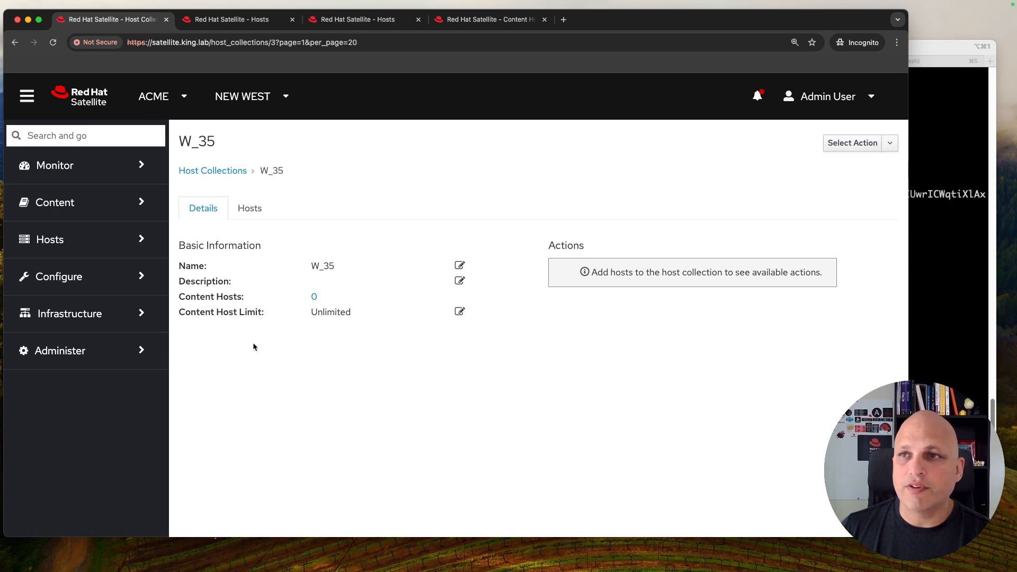
Add node01.king.lab and node02.king.lab to host collection W_35 and return to its details.
click(250, 209)
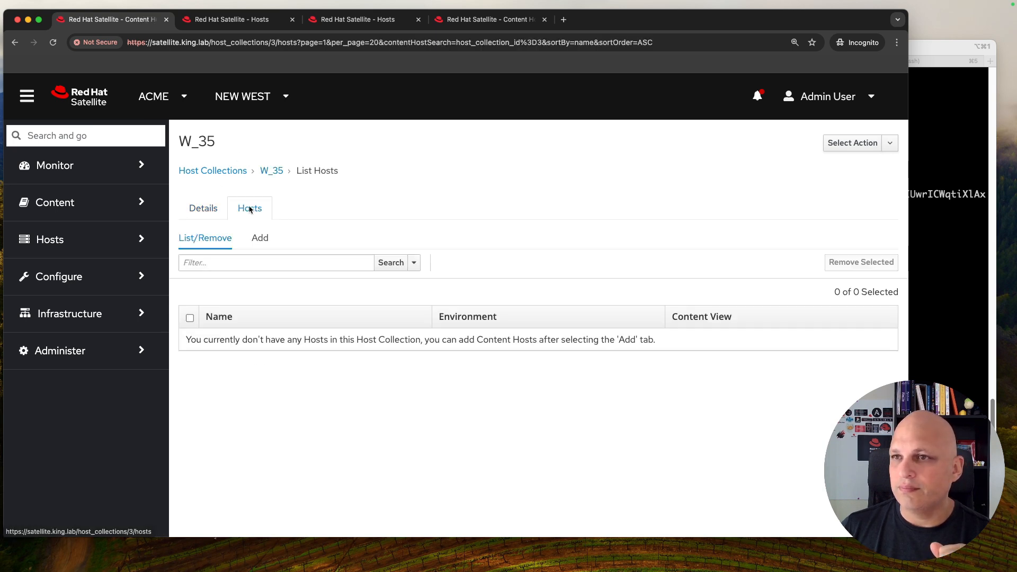
click(262, 238)
click(189, 363)
click(190, 385)
click(863, 262)
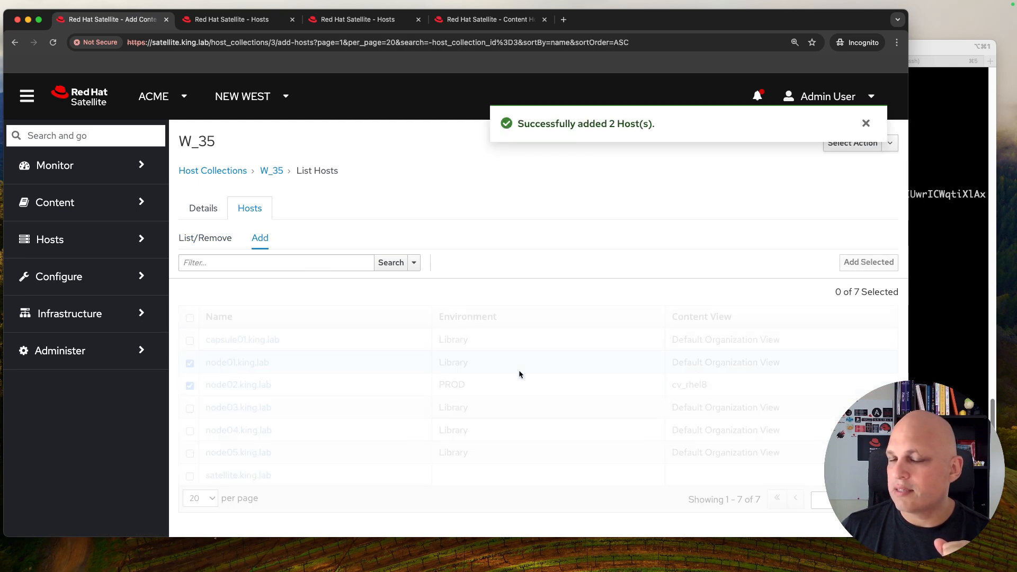
click(198, 209)
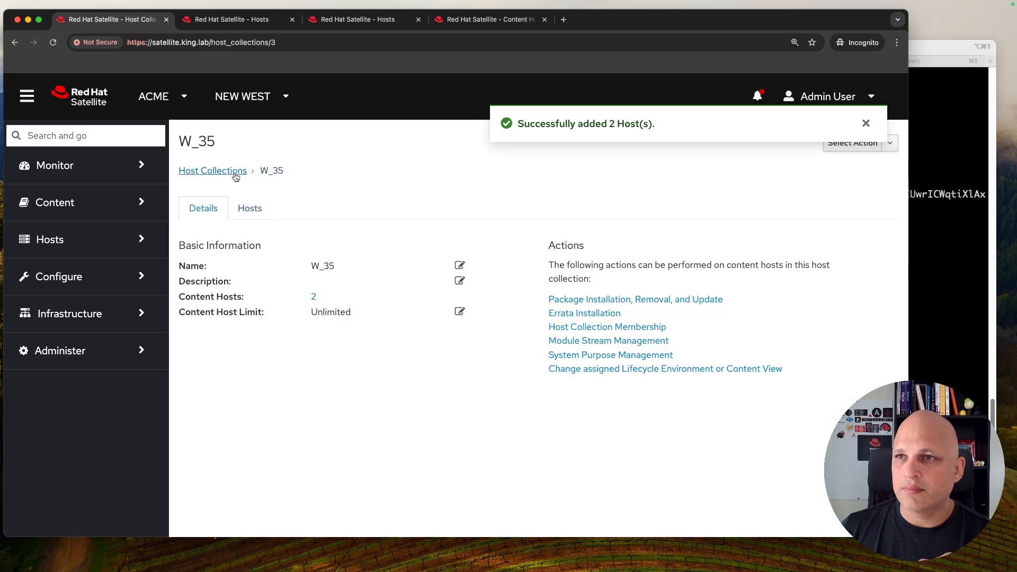
Create a host collection named W_40 with unlimited hosts and return to the list of host collections.
click(233, 171)
click(852, 169)
click(340, 221)
text(W40)
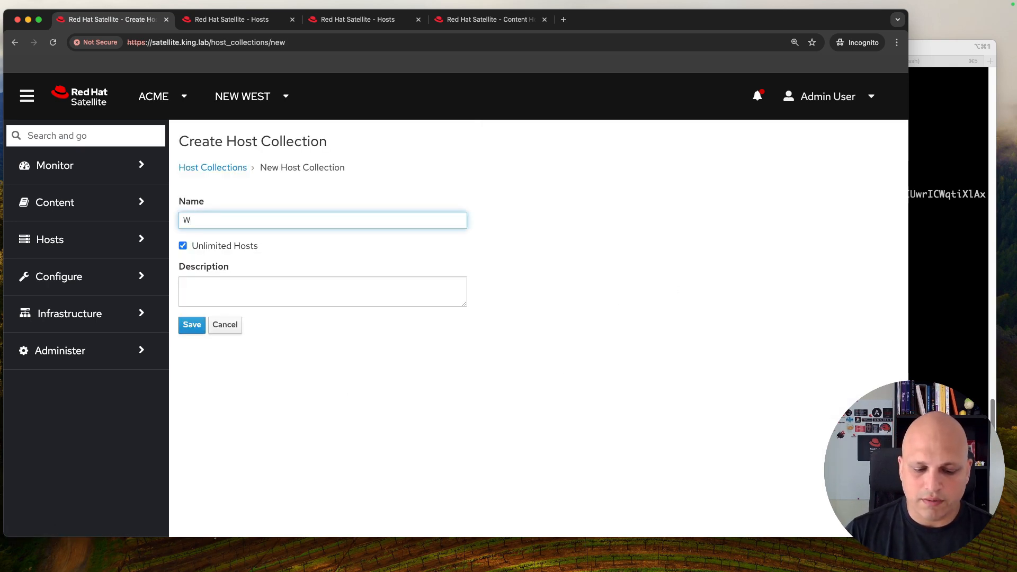
key(Left)
key(Left)
text(+)
key(BackSpace)
text(_)
click(192, 326)
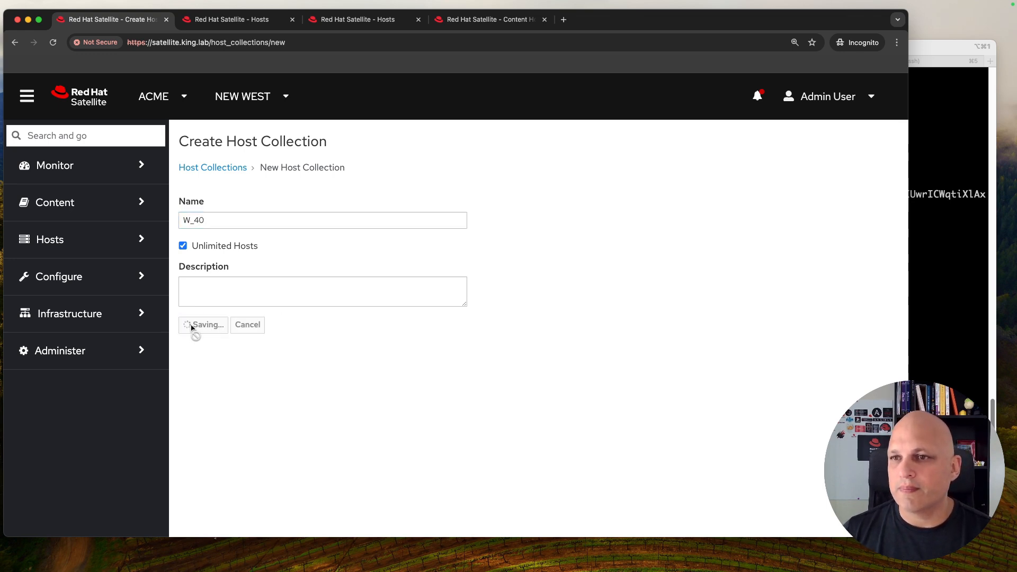
click(212, 171)
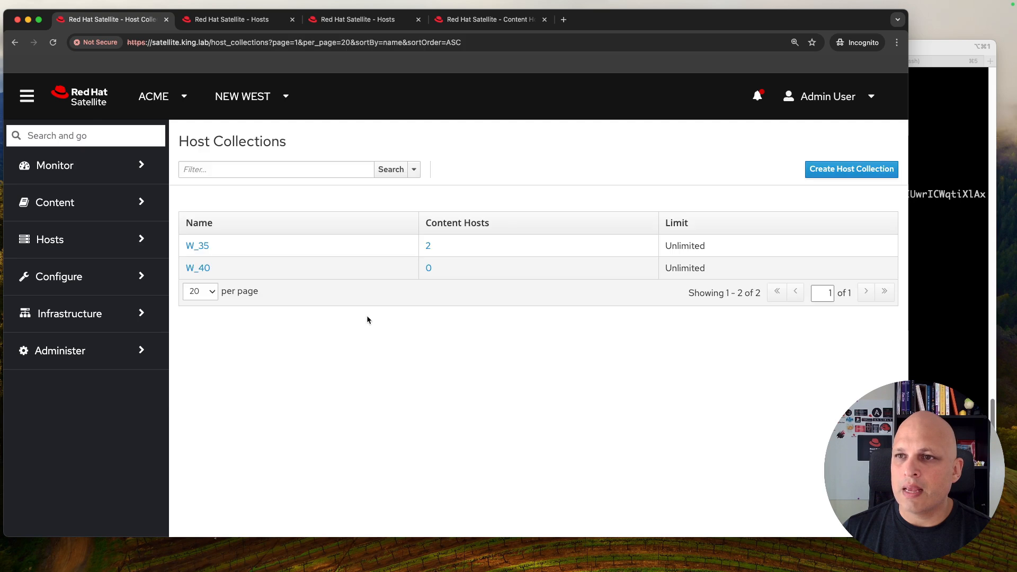
Add the content hosts of W_35 to host collection W_40 through Host Collection Membership.
click(203, 247)
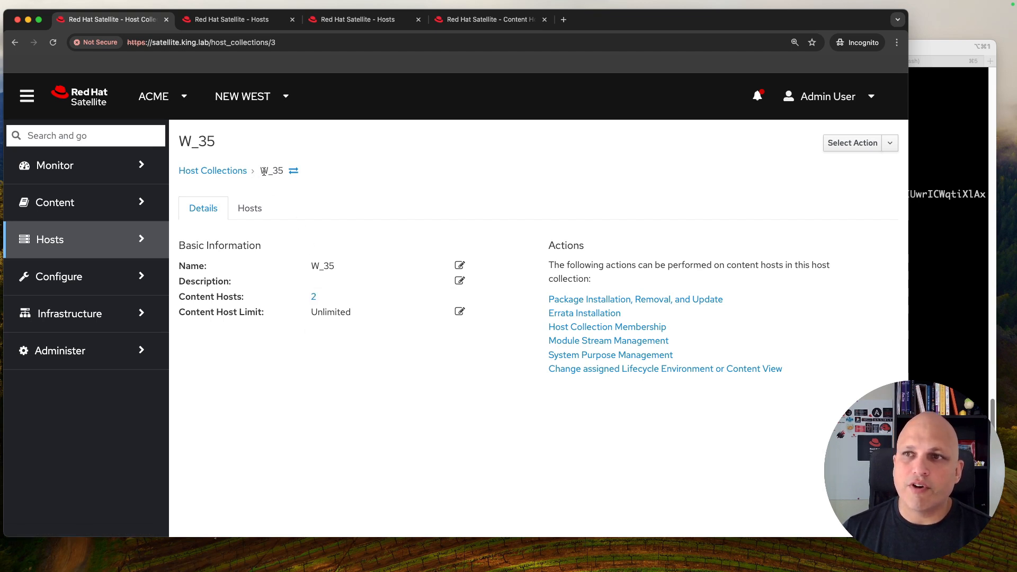
click(223, 173)
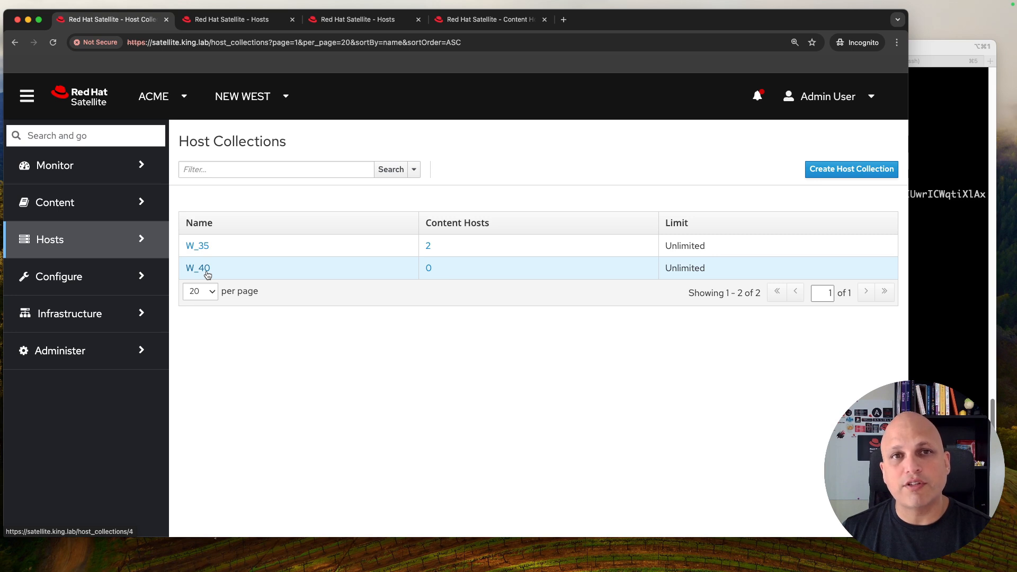
click(200, 246)
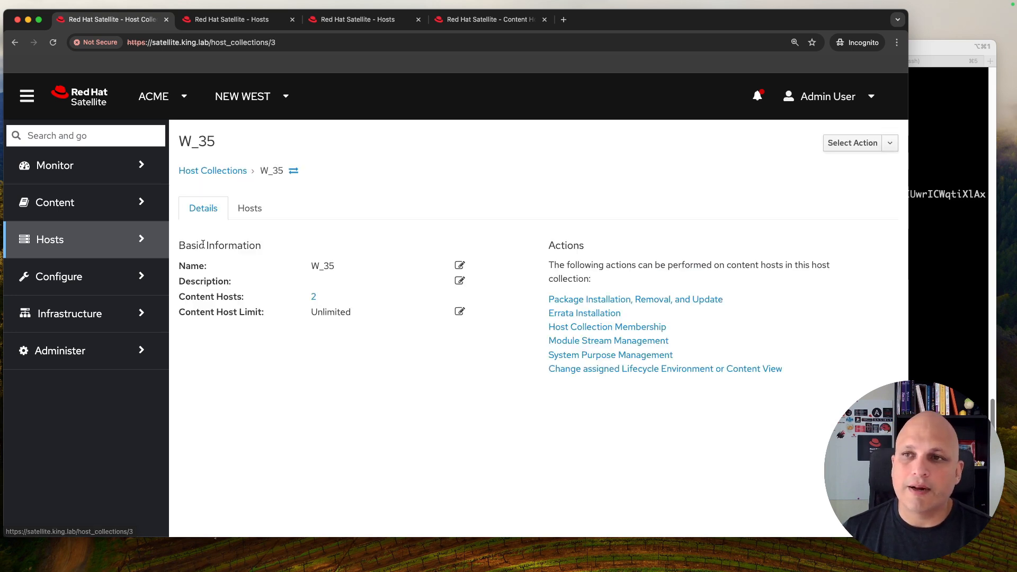
click(643, 328)
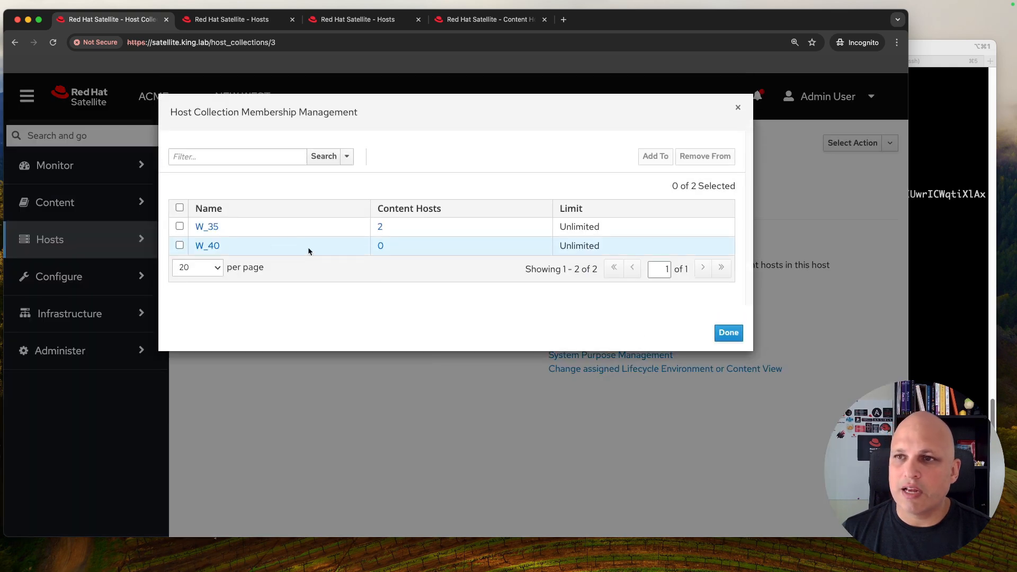
click(180, 246)
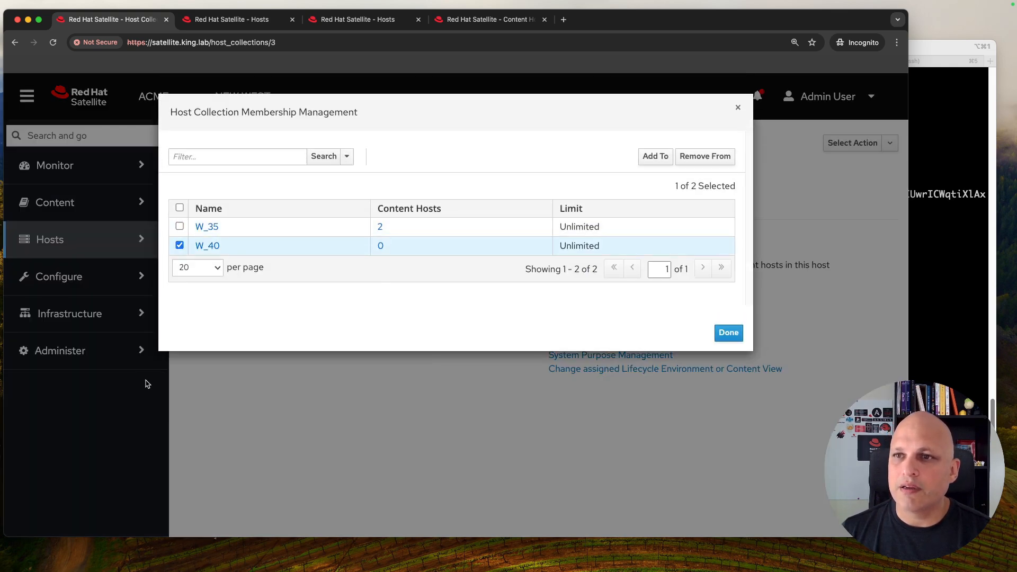
click(655, 157)
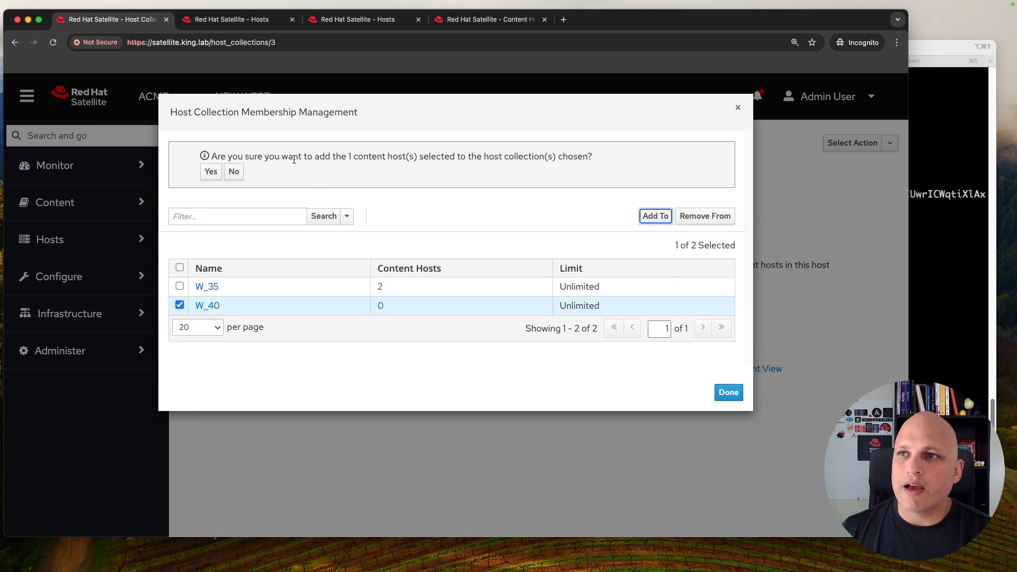
drag(348, 156, 406, 155)
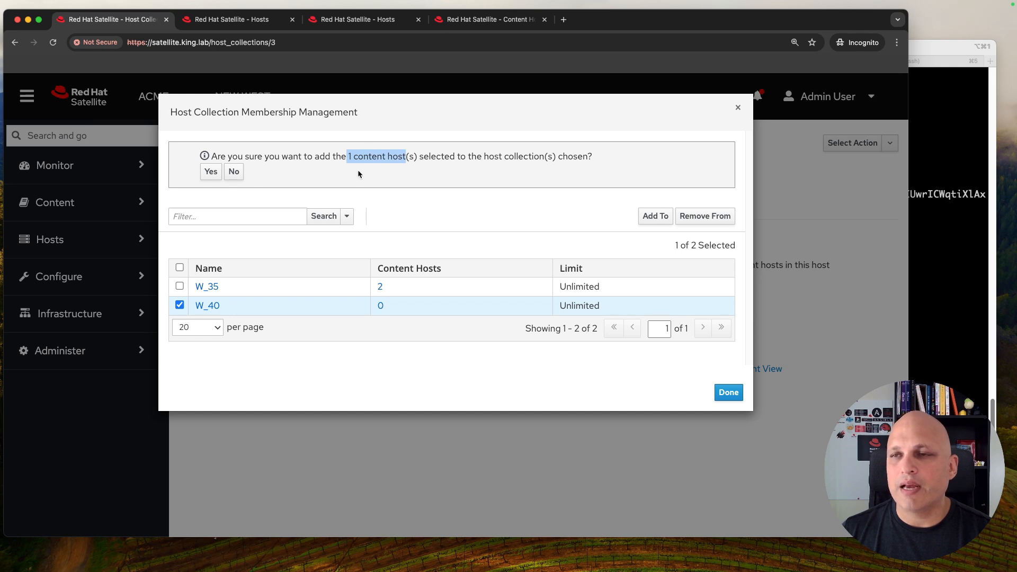
click(211, 172)
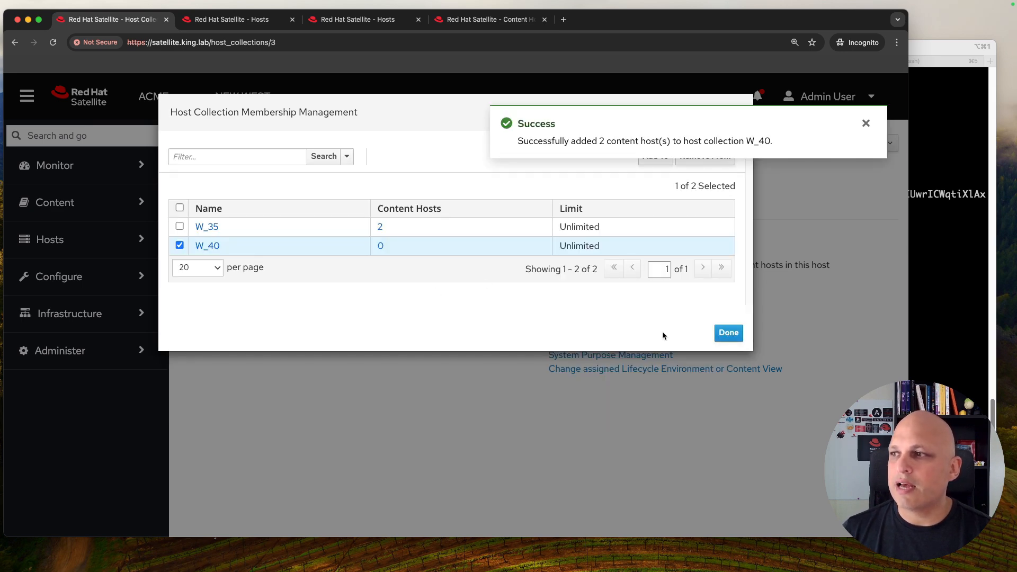
click(728, 332)
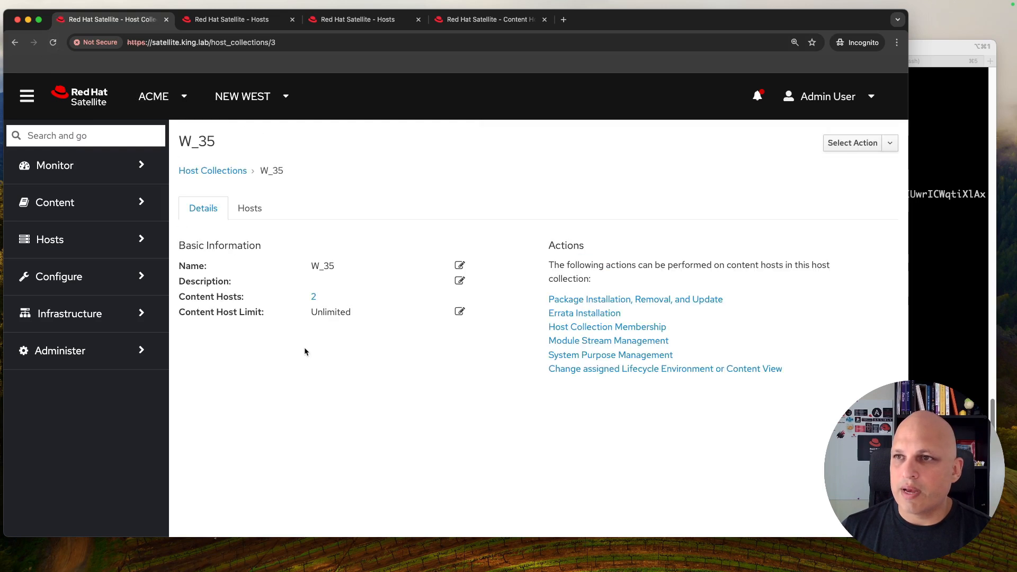
Check the hosts listed in host collection W_40 and return to the list of host collections.
click(223, 171)
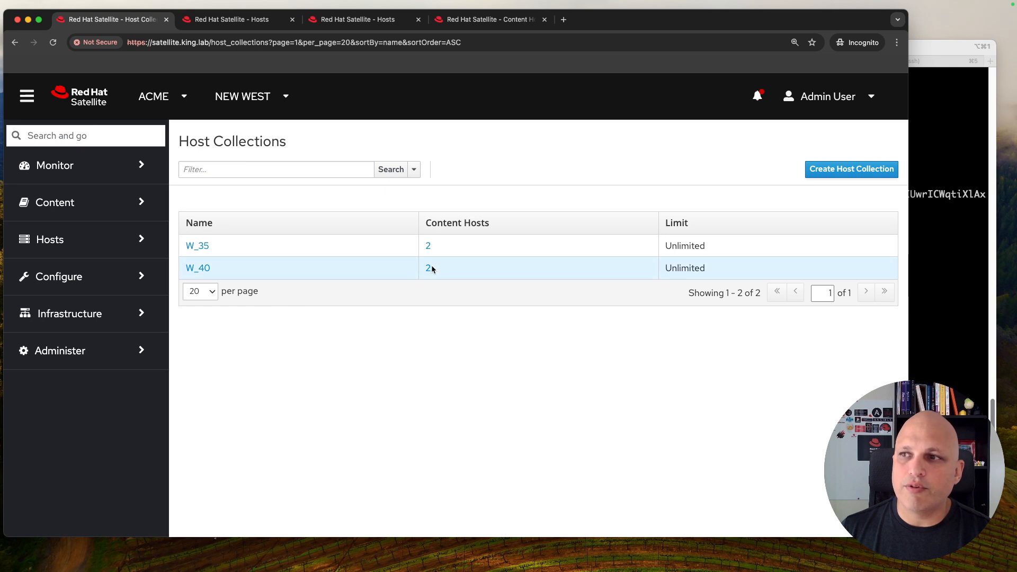
click(200, 268)
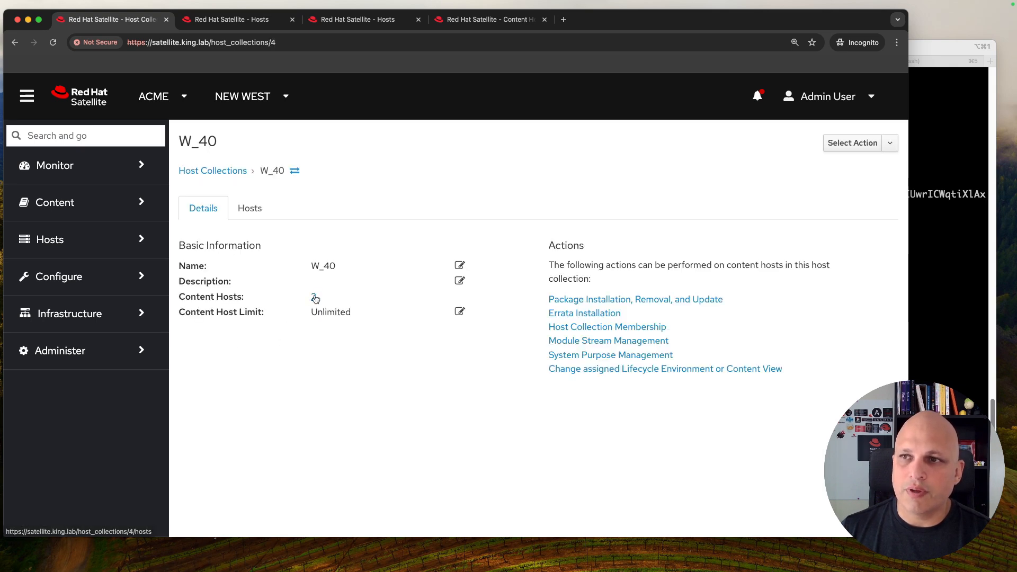
click(250, 212)
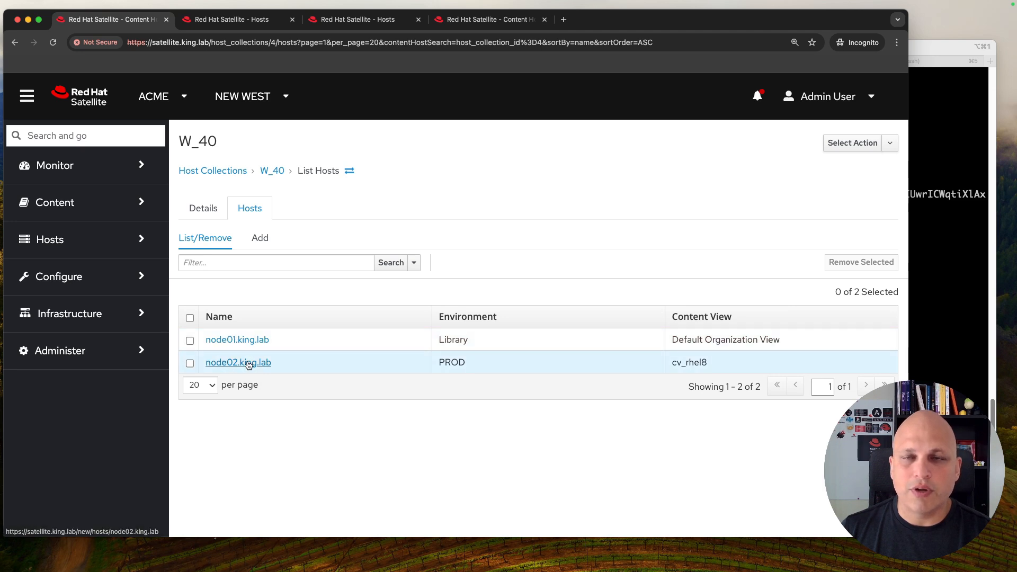
click(215, 171)
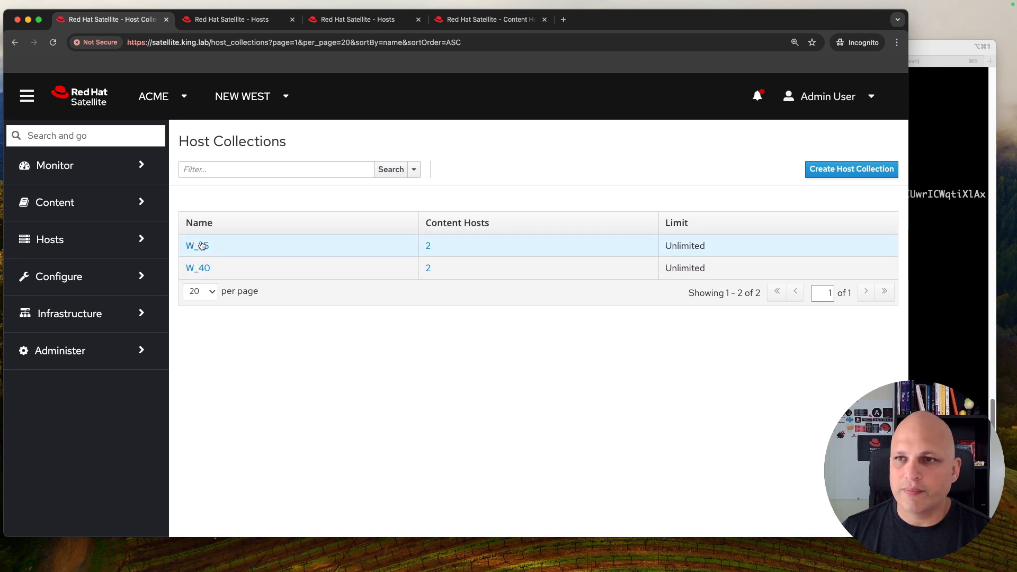
Open Module Stream Management for host collection W_35 and filter the available module streams by python.
click(201, 245)
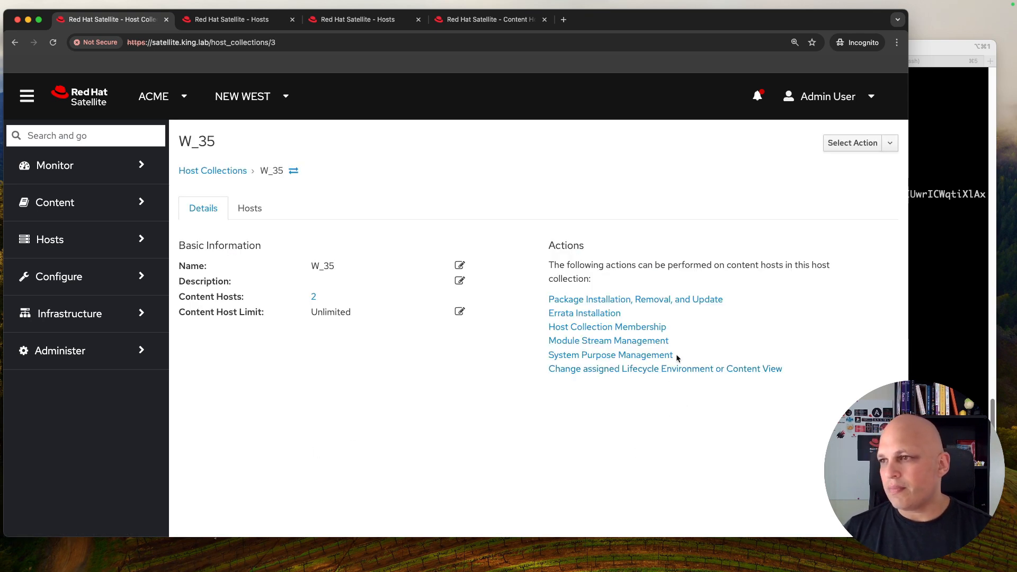
click(628, 343)
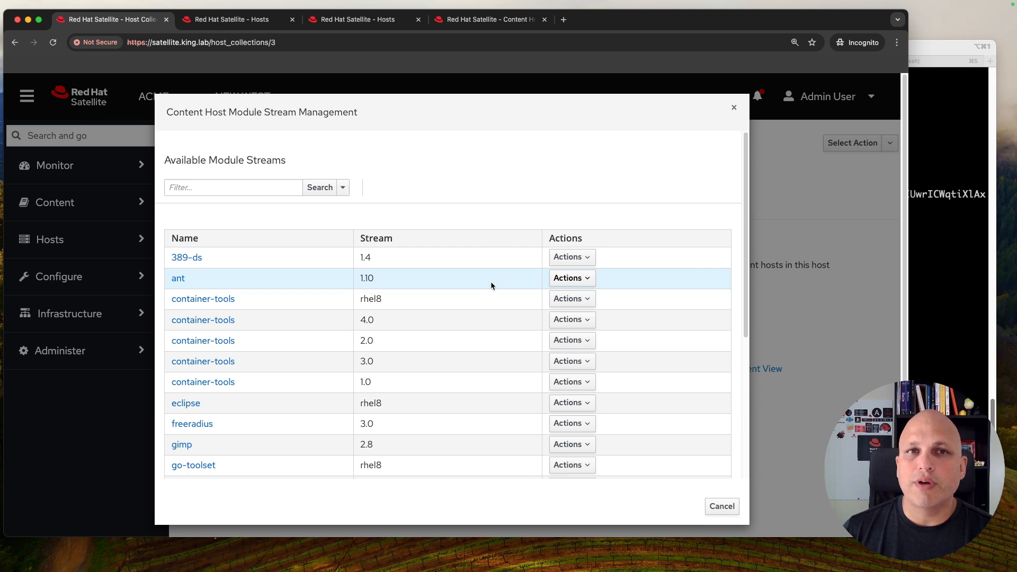
click(238, 190)
text(python)
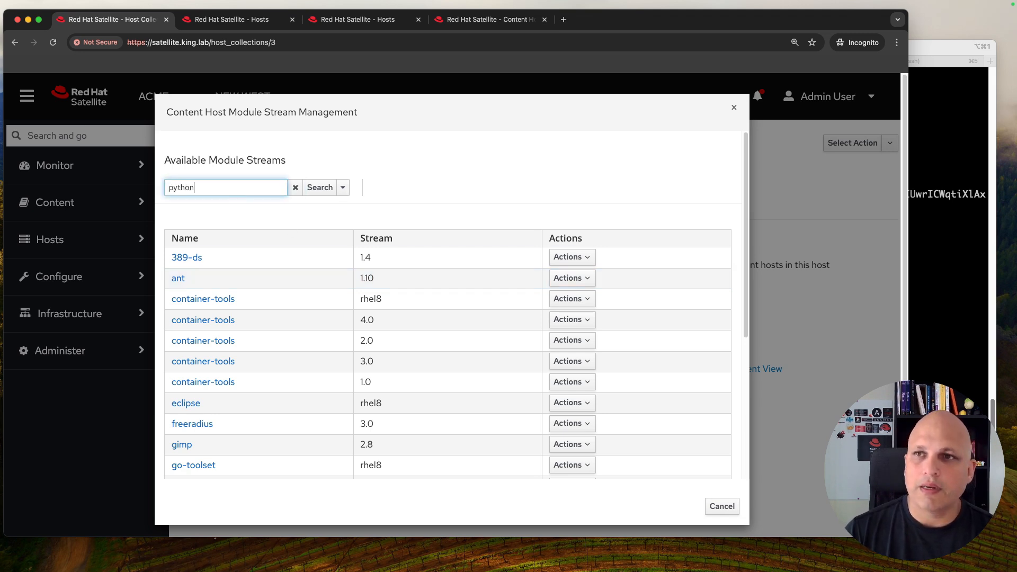
Search the available module streams for python and review the actions offered for the python27 stream.
key(Return)
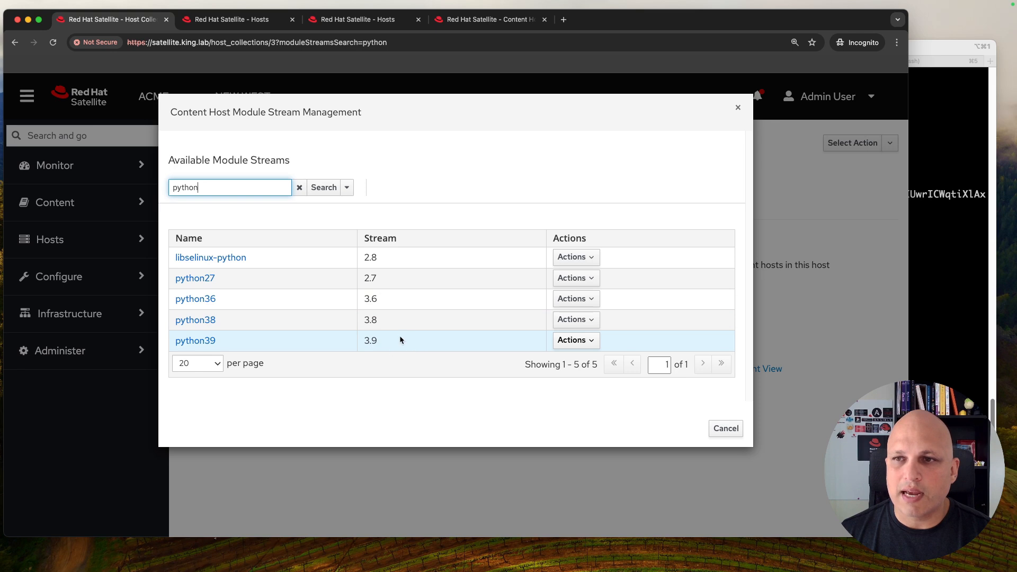
click(595, 279)
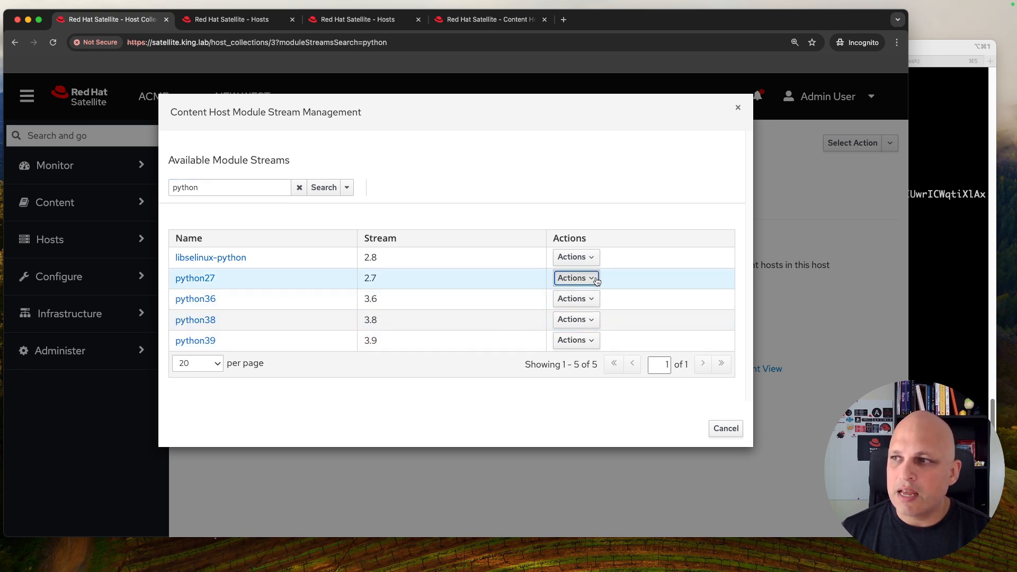
scroll(612, 303, down, 1)
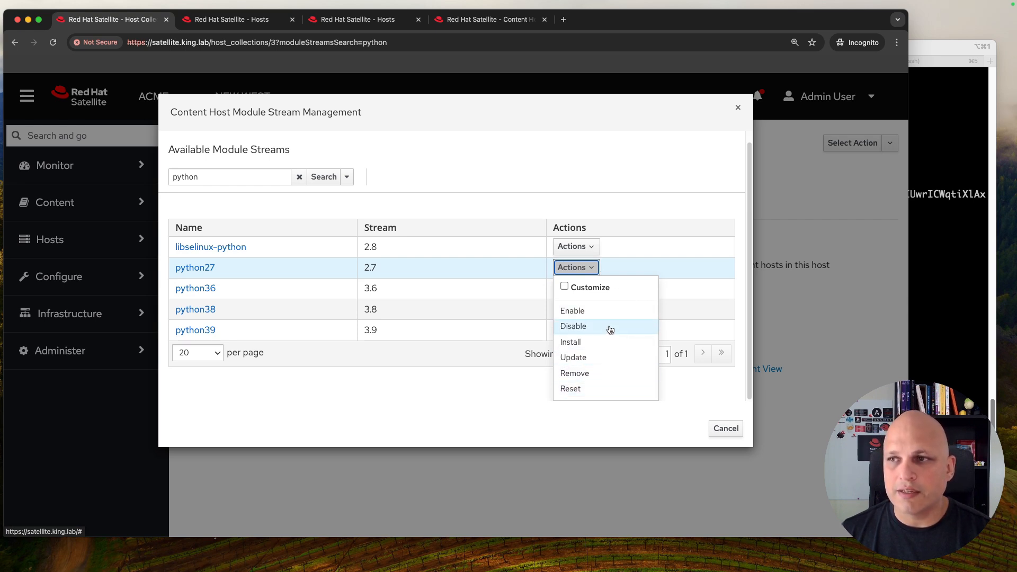
click(568, 160)
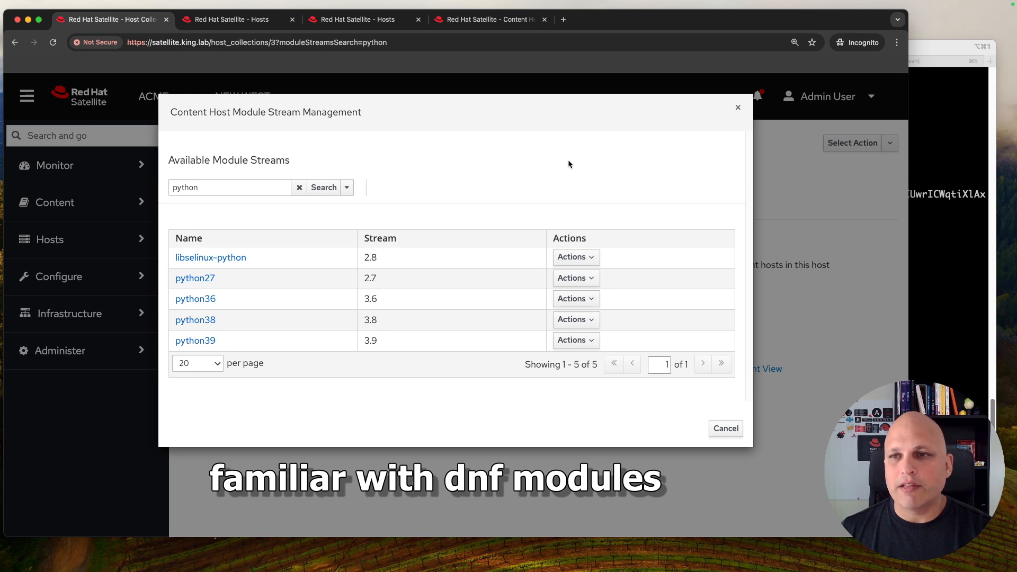
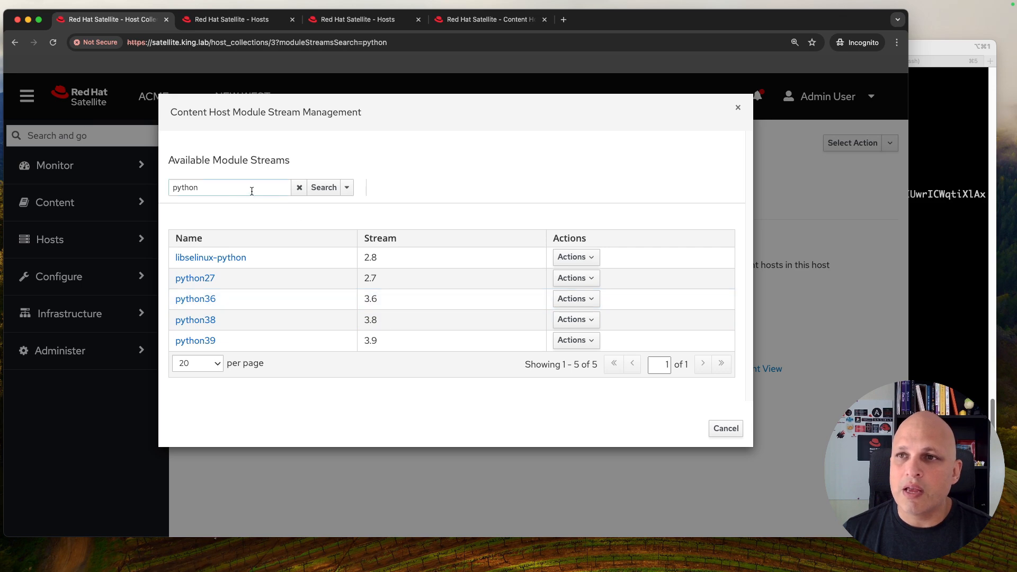
Search the available module streams for perl and for postgres, and close module stream management without choosing an action.
click(299, 192)
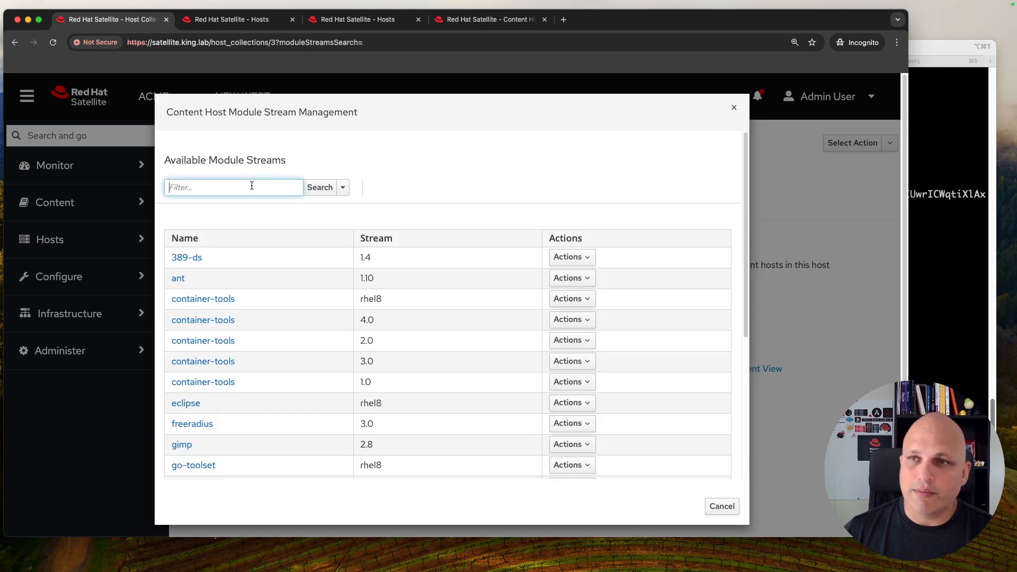
text(perl)
key(Return)
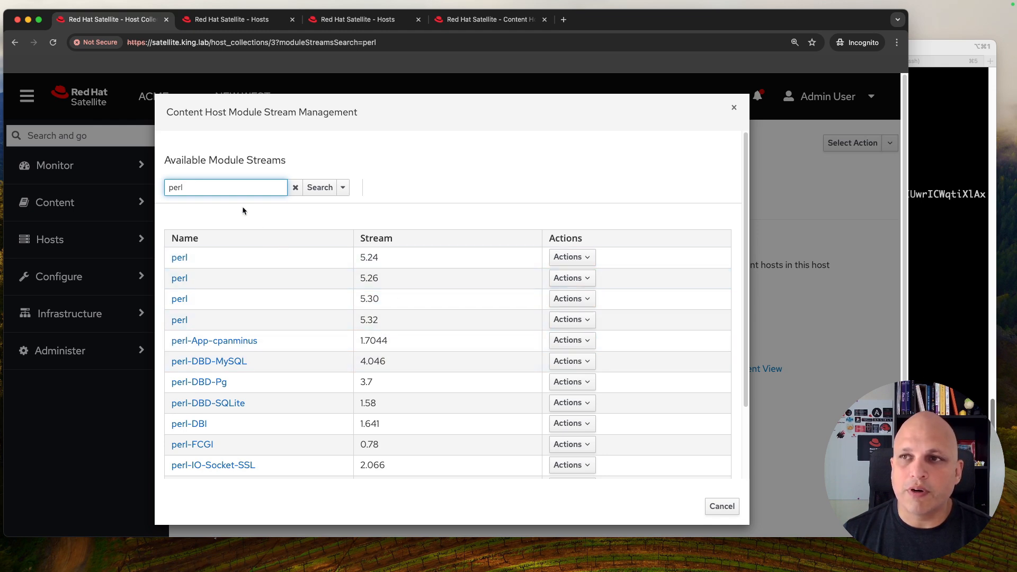
double_click(239, 182)
text(postgres)
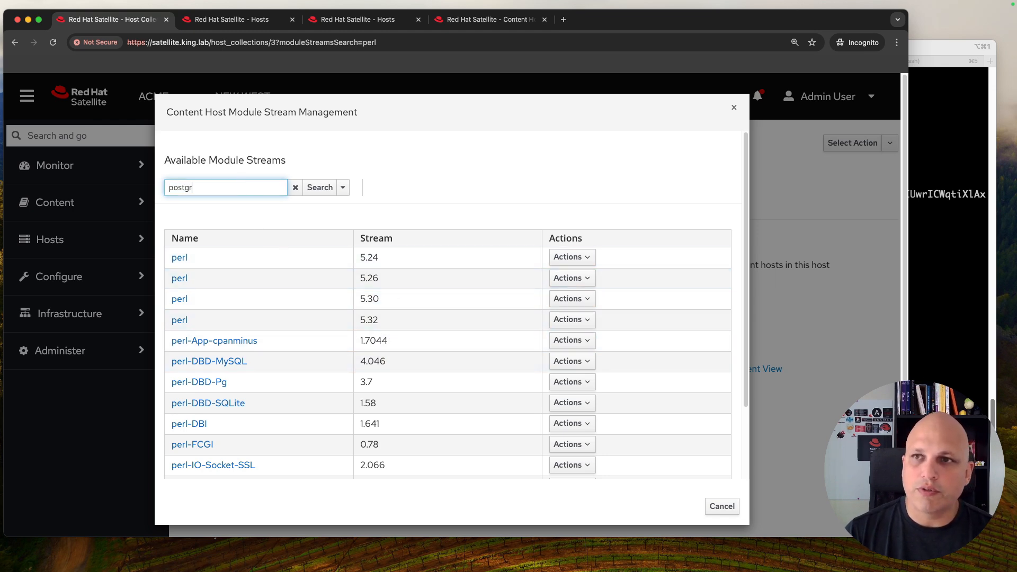
key(Return)
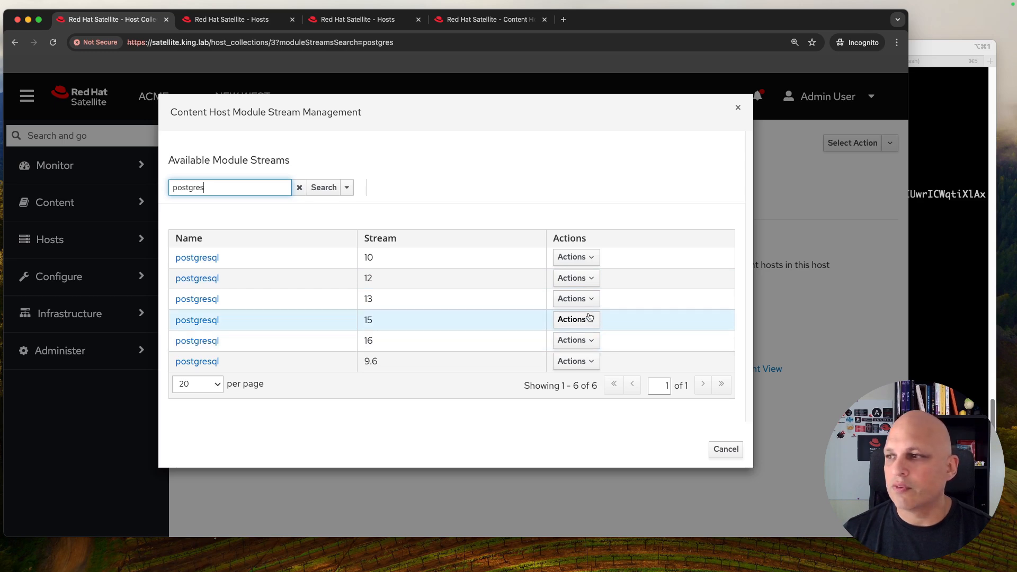
click(728, 450)
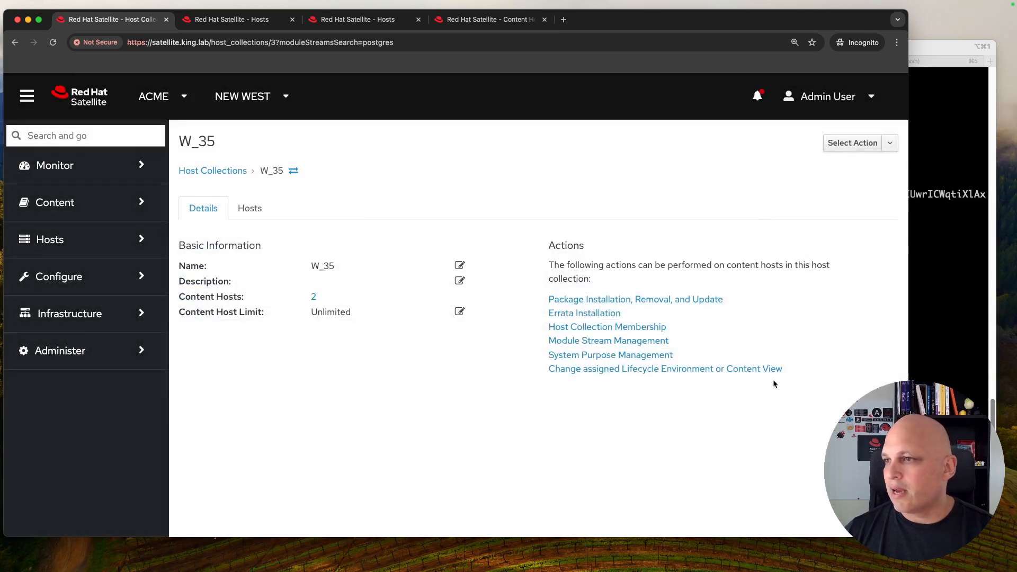
Review the service level, usage type and role choices in the W_35 collection's system purpose settings, and leave without assigning.
click(651, 356)
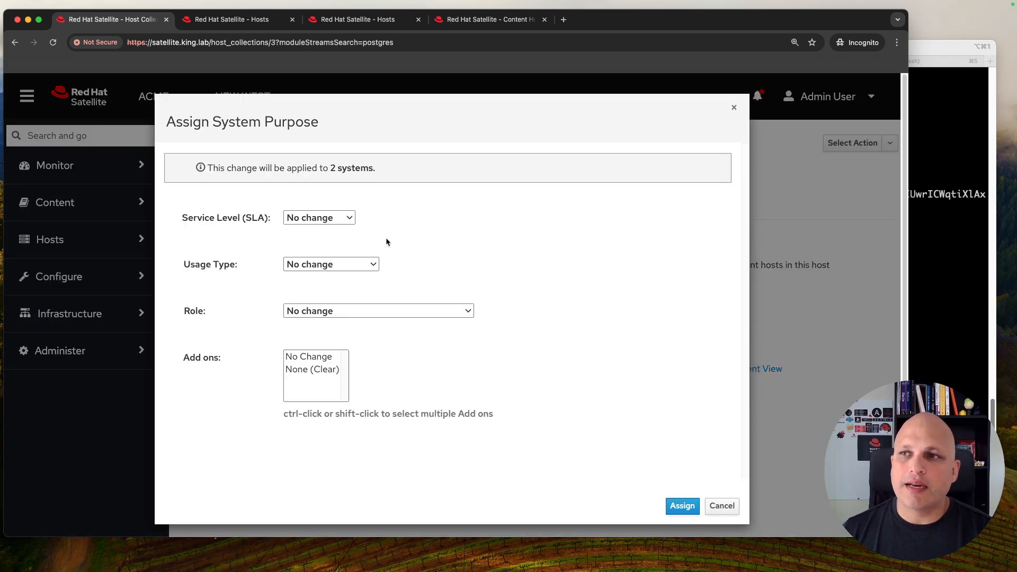
click(349, 217)
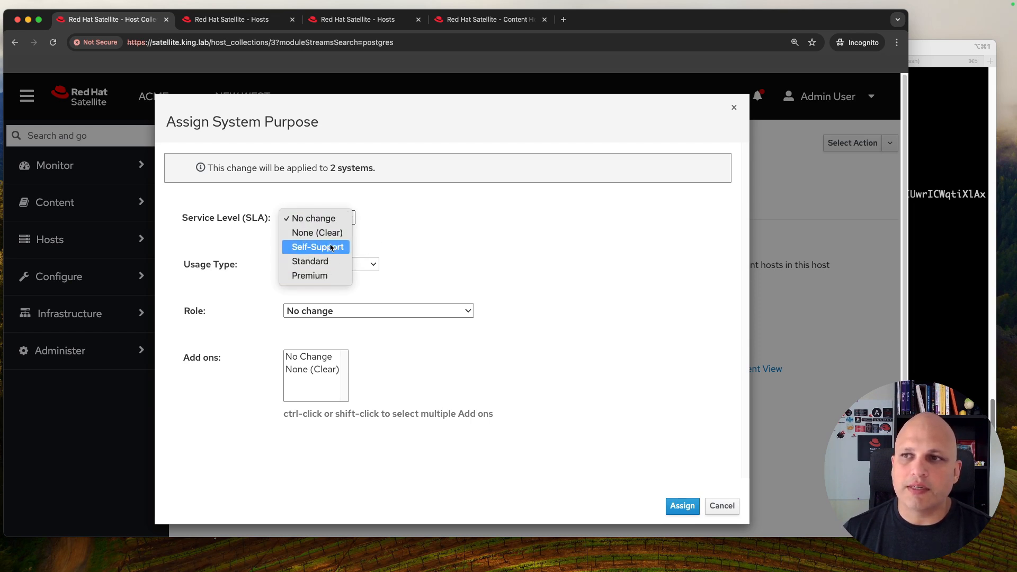
click(406, 226)
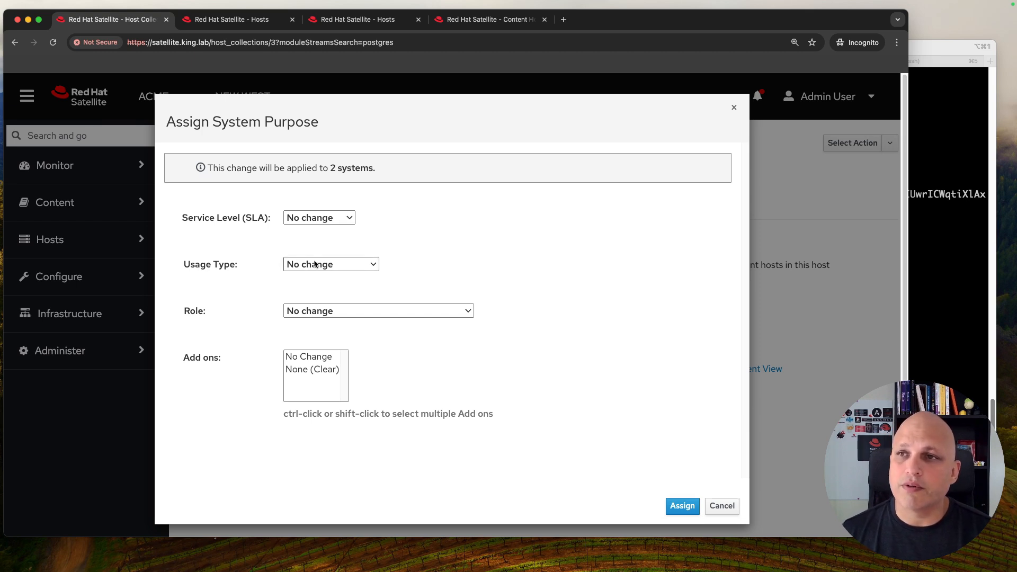
click(348, 220)
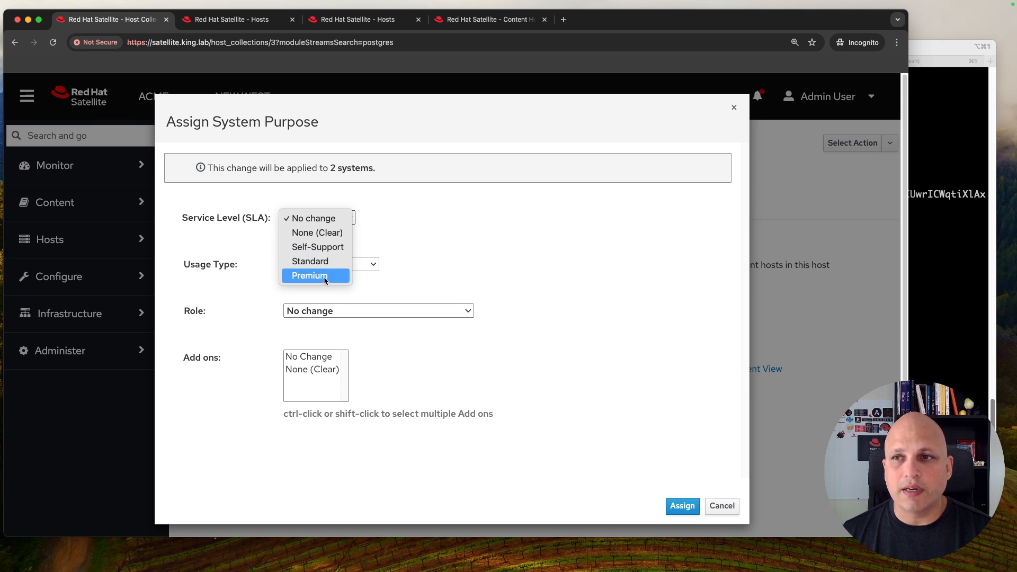
click(435, 238)
click(367, 265)
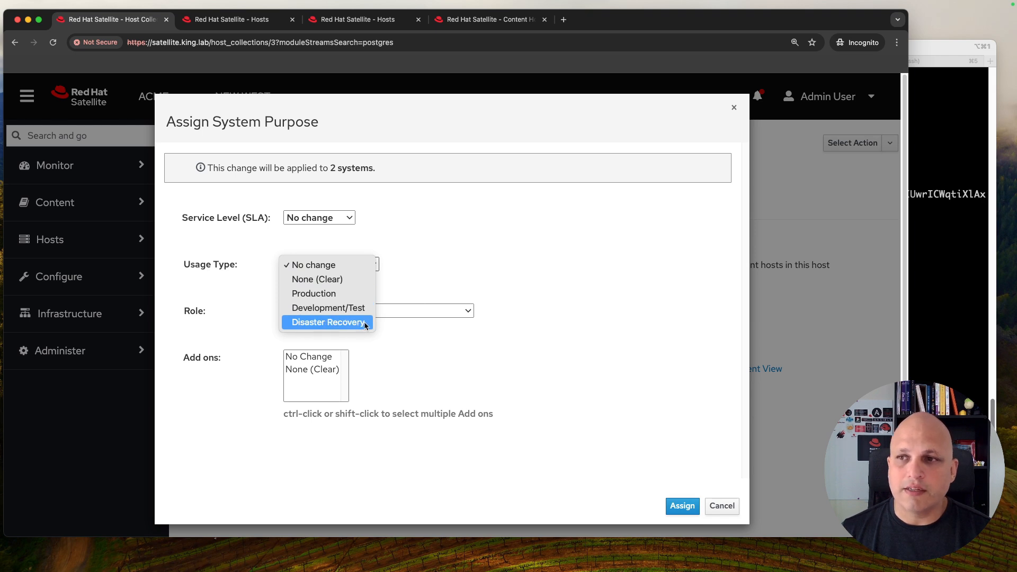
click(453, 257)
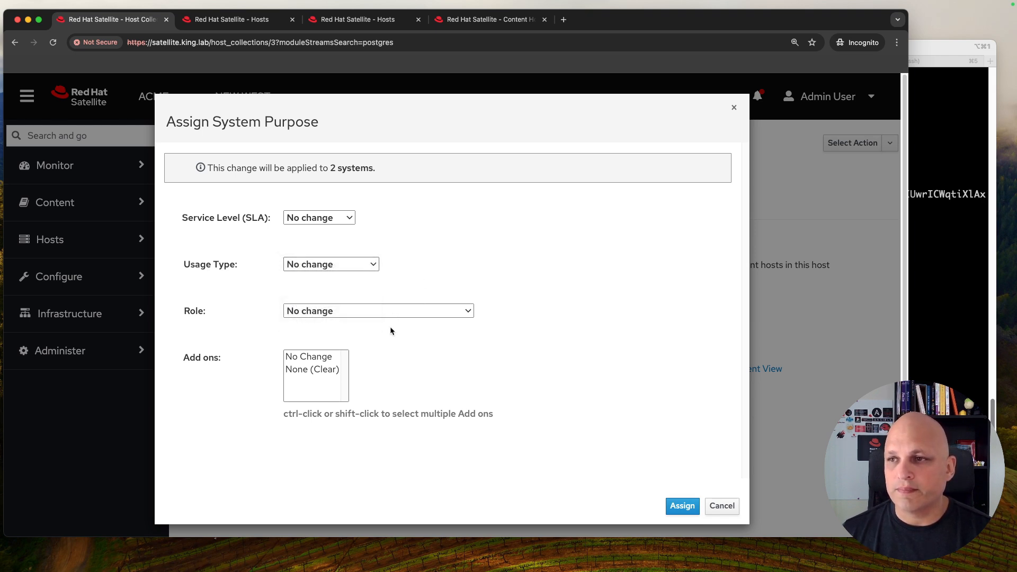
click(445, 311)
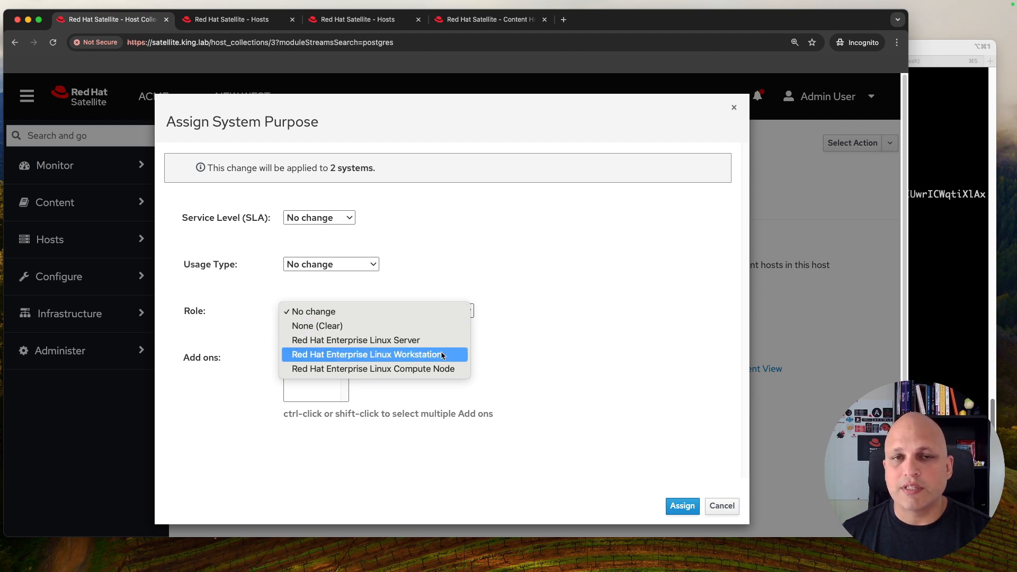
click(561, 302)
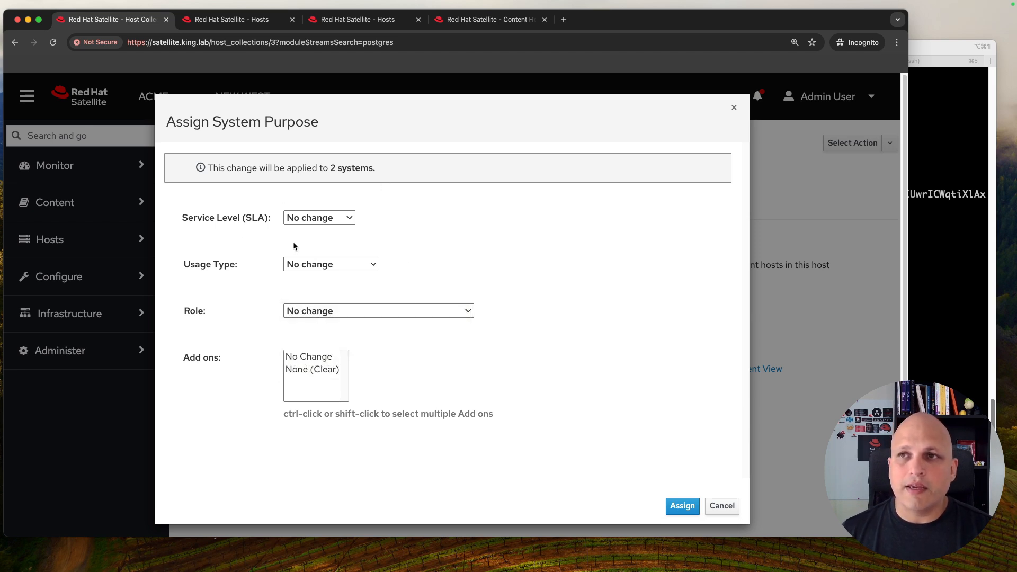
click(726, 507)
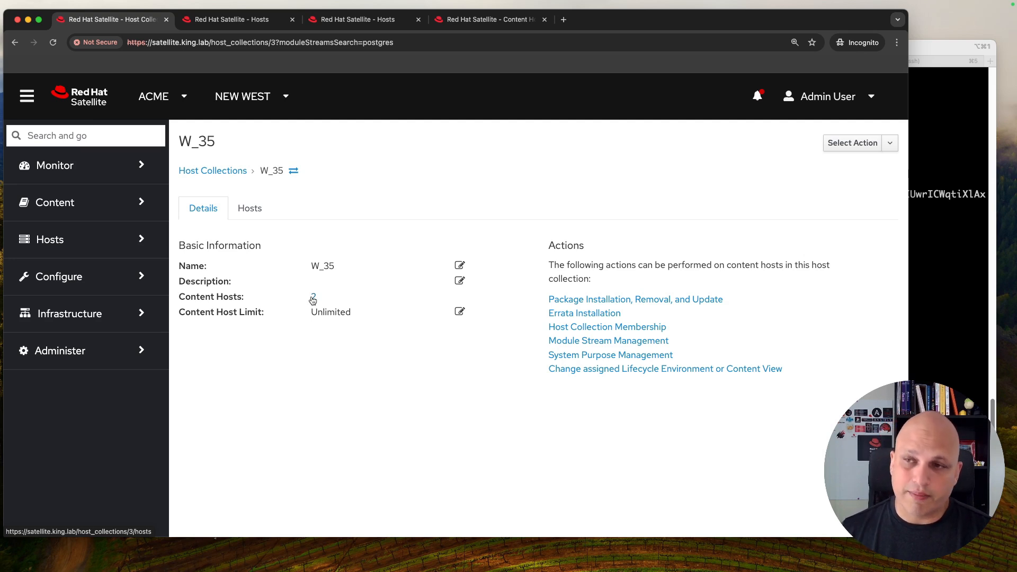
For the W_35 collection's system purpose, choose service level Premium, usage type Production and role Red Hat Enterprise Linux Server.
click(633, 355)
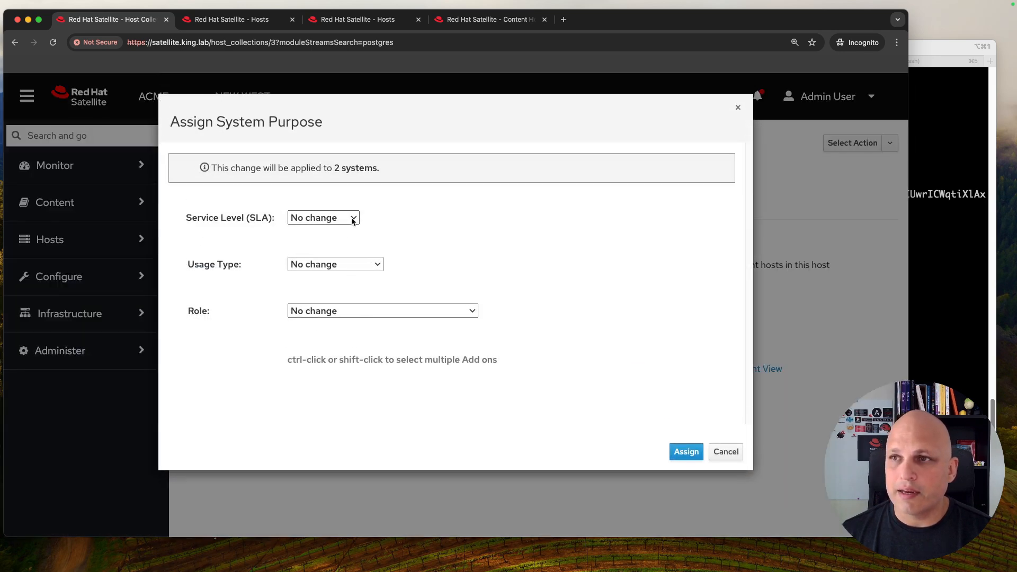
click(348, 217)
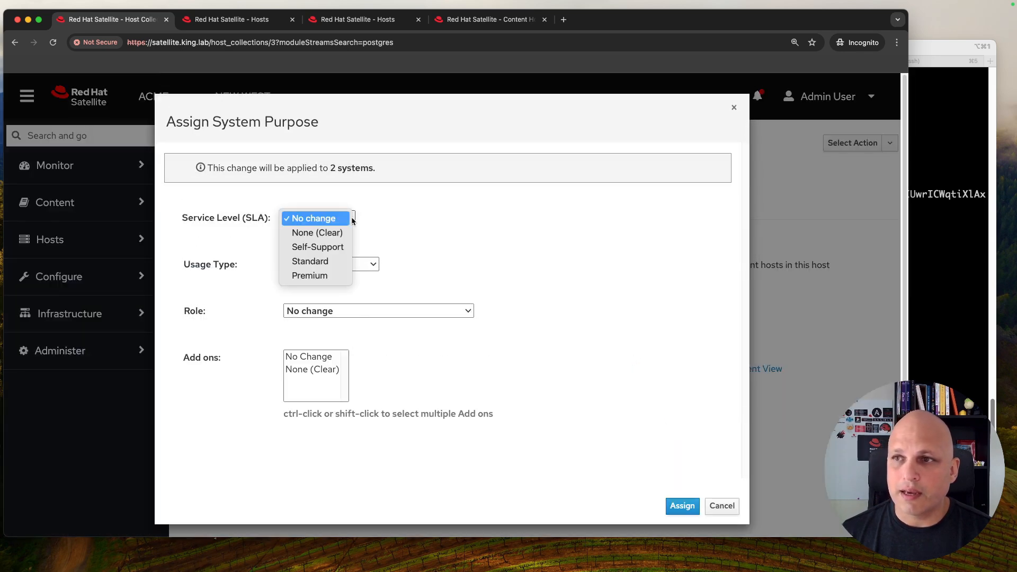
click(324, 276)
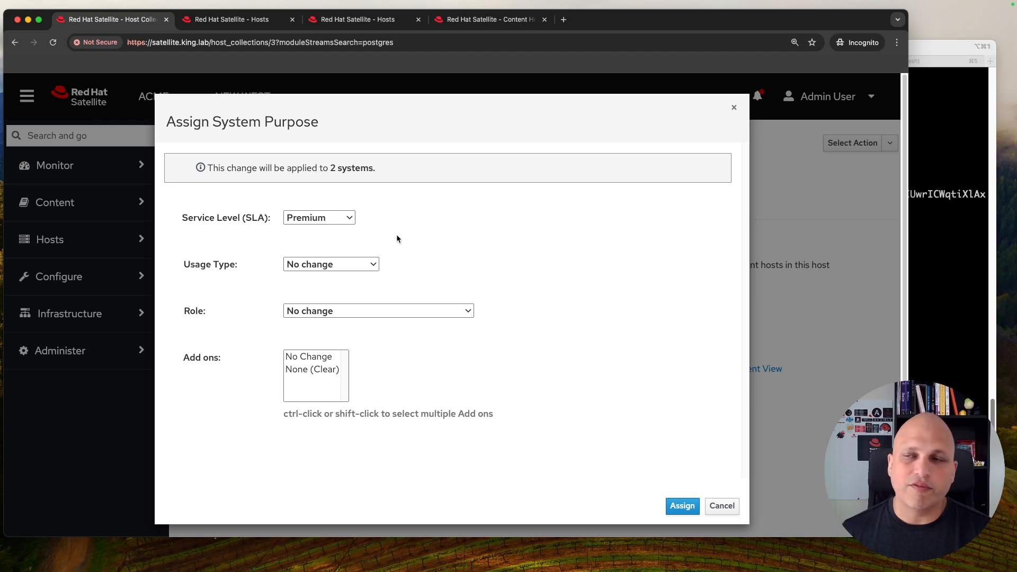
click(366, 265)
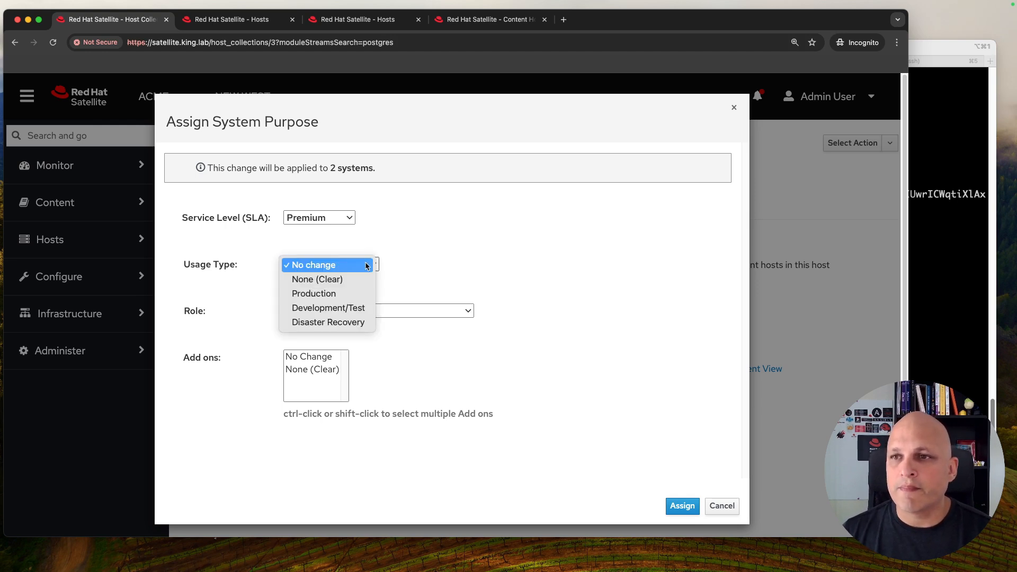
click(360, 293)
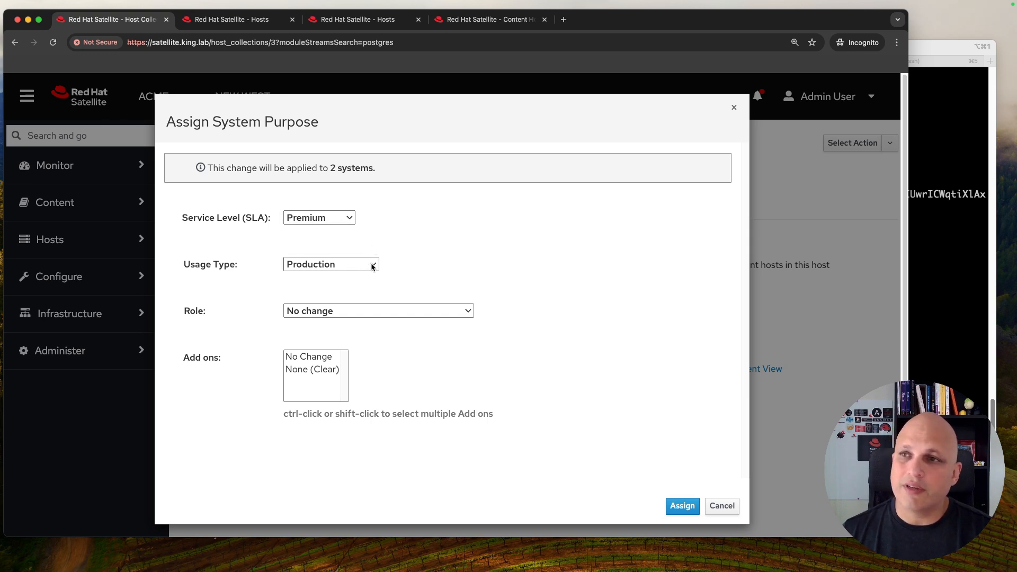
click(468, 312)
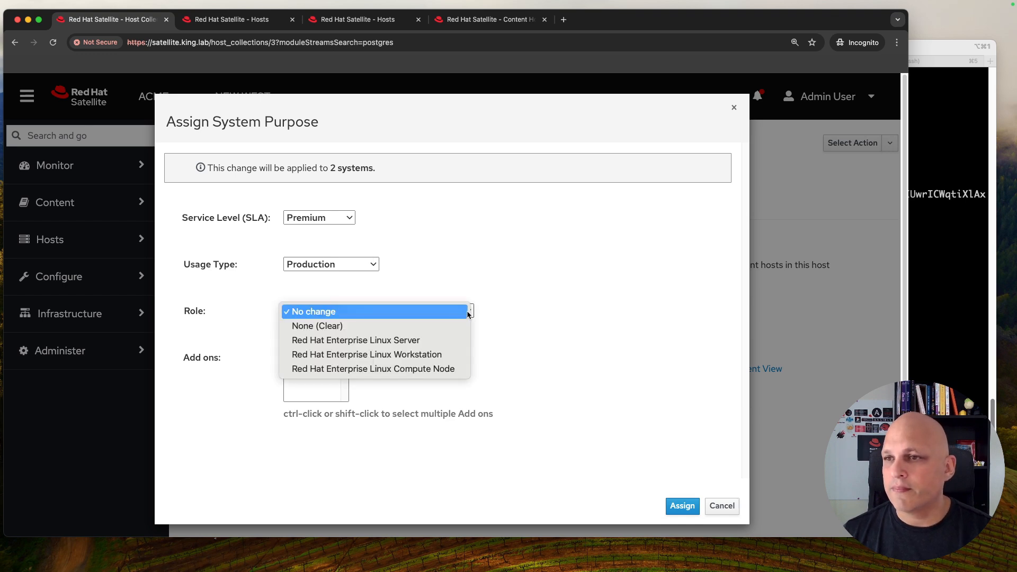
click(417, 340)
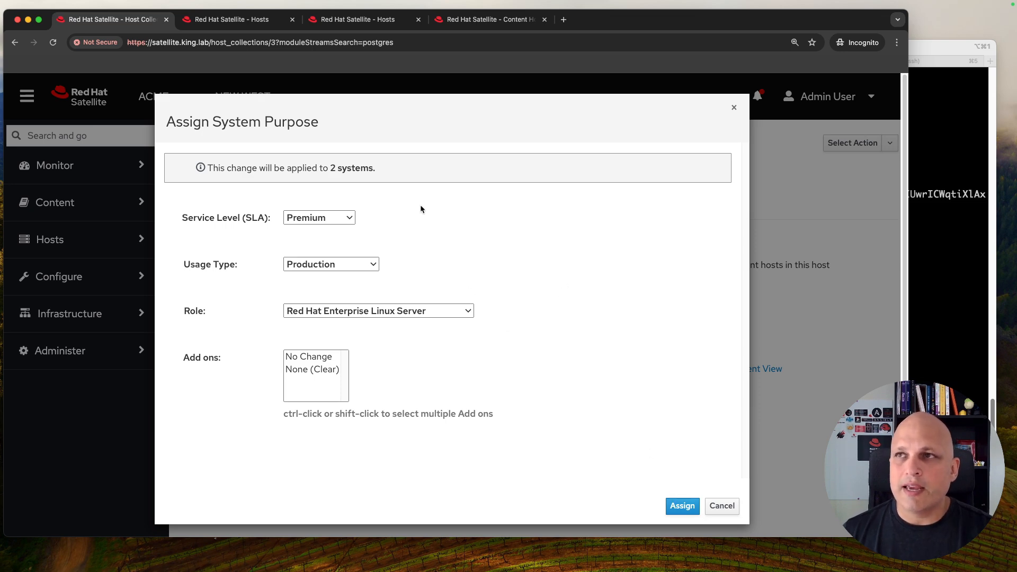
Close the surplus Hosts and Content Hosts browser tabs and load the Content Hosts list in the remaining Hosts tab.
click(261, 24)
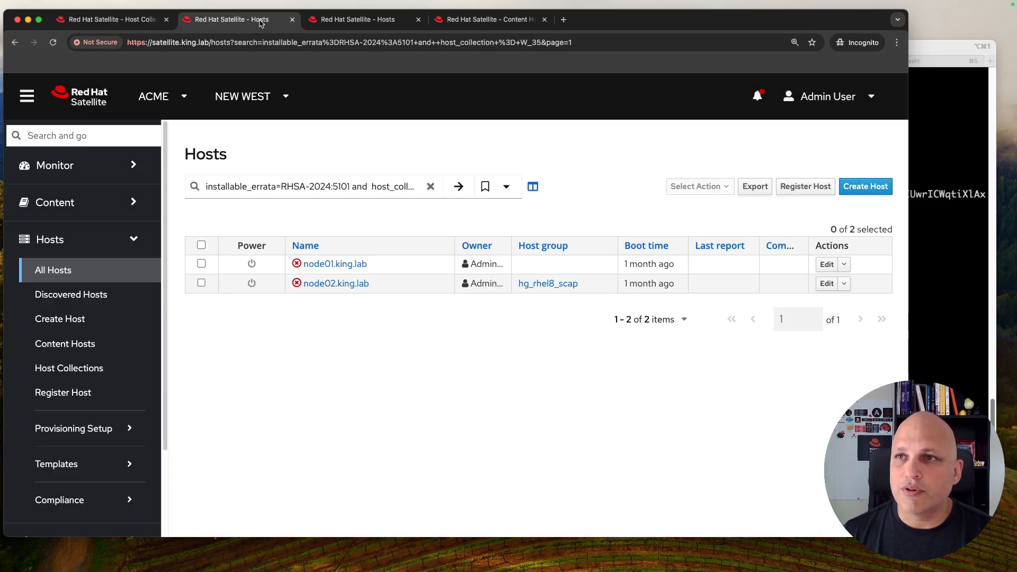
click(380, 21)
key(super+w)
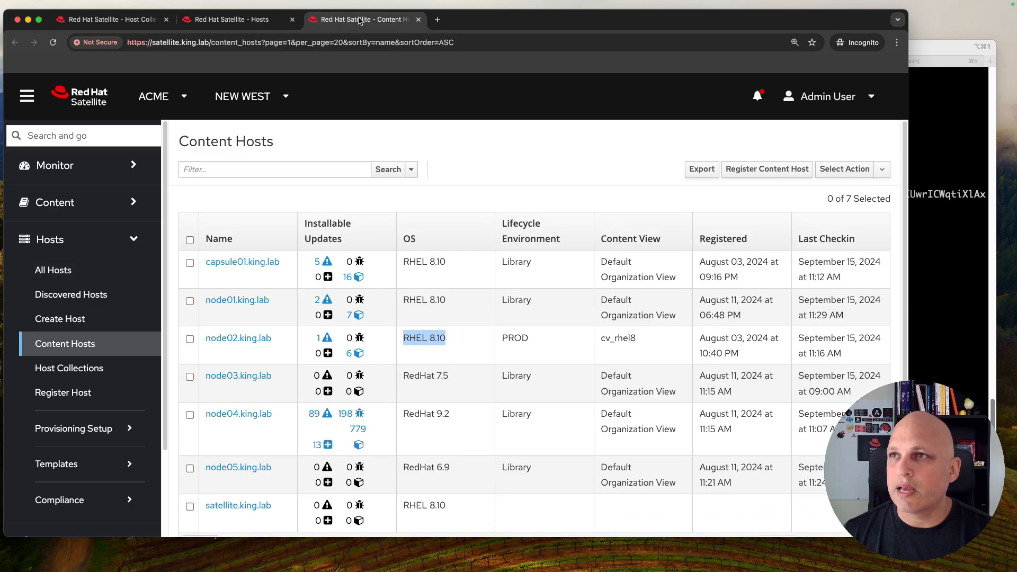
key(super+w)
click(89, 344)
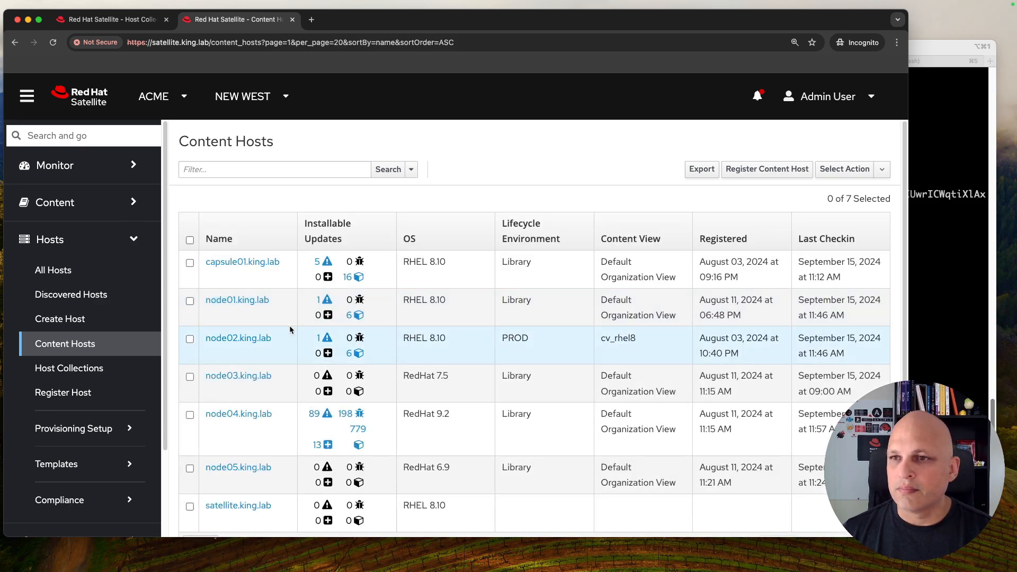
Open node01.king.lab and node02.king.lab from the Content Hosts list in separate browser tabs, and bring node01.king.lab to the front.
super+click(238, 300)
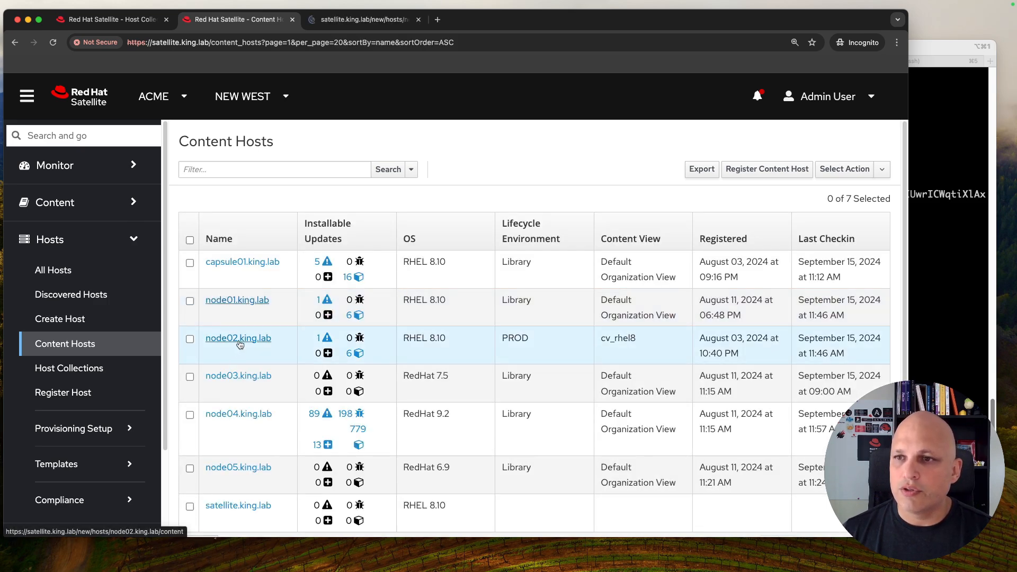
super+click(237, 338)
click(376, 24)
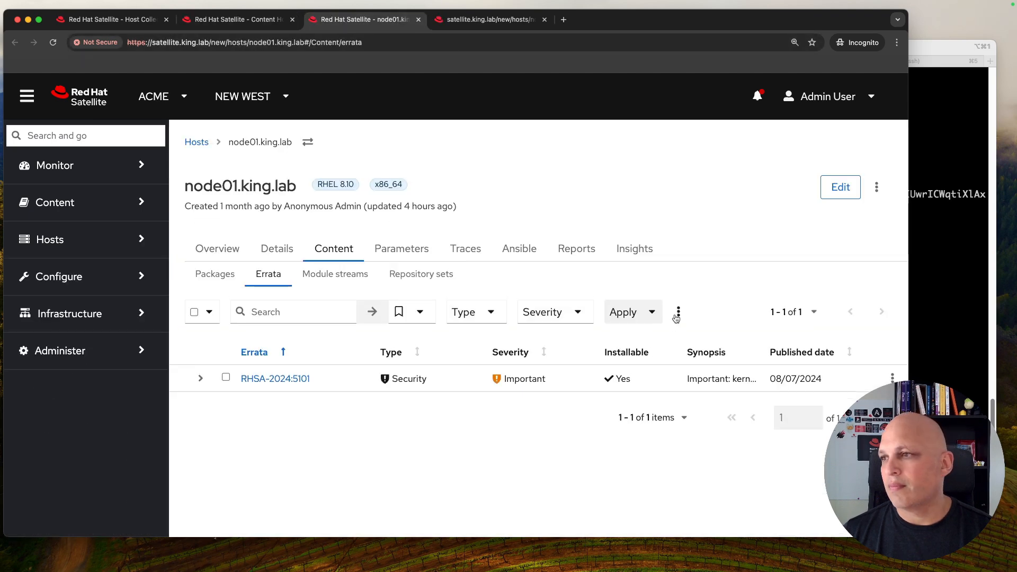
Review the role, SLA, usage and release version choices in node01.king.lab's system purpose attributes, and leave without saving.
click(225, 251)
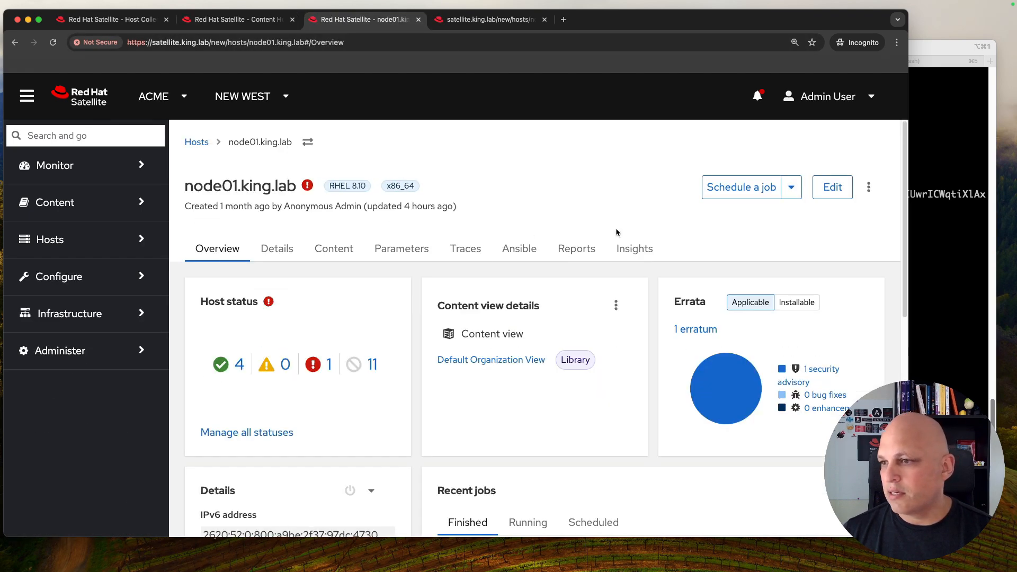
scroll(623, 229, down, 10)
scroll(622, 229, down, 1)
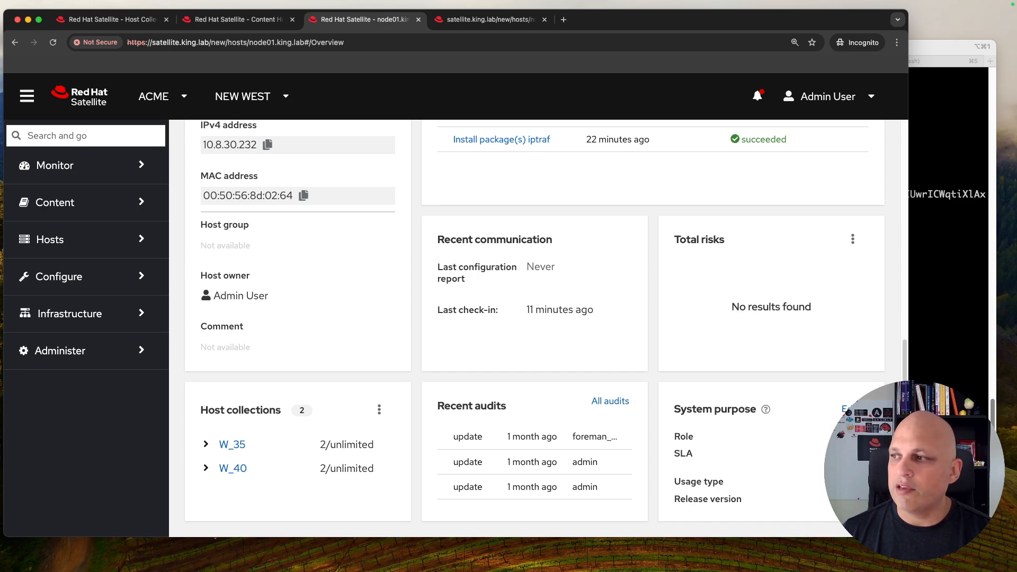
click(846, 409)
click(659, 233)
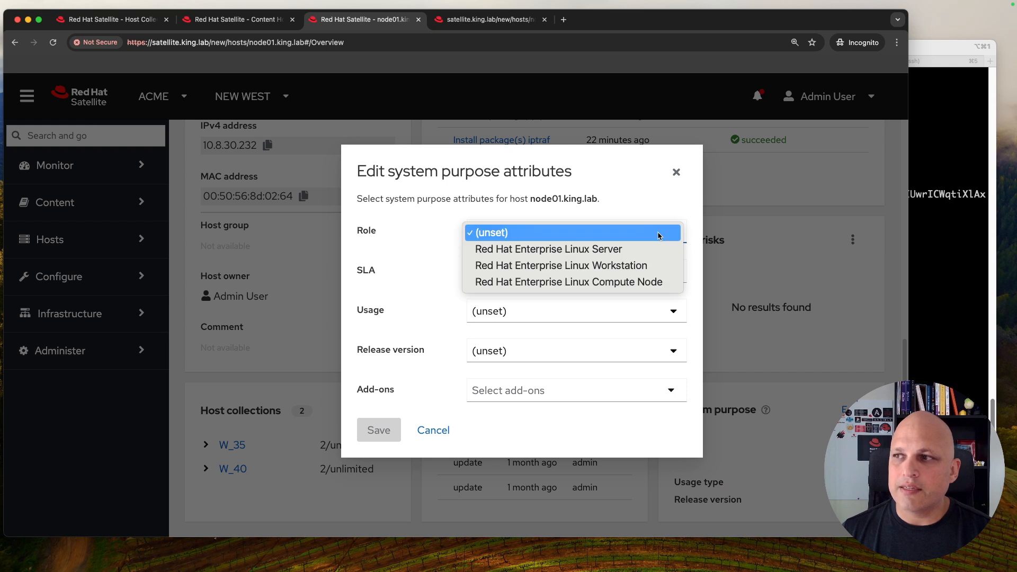
click(658, 233)
click(640, 272)
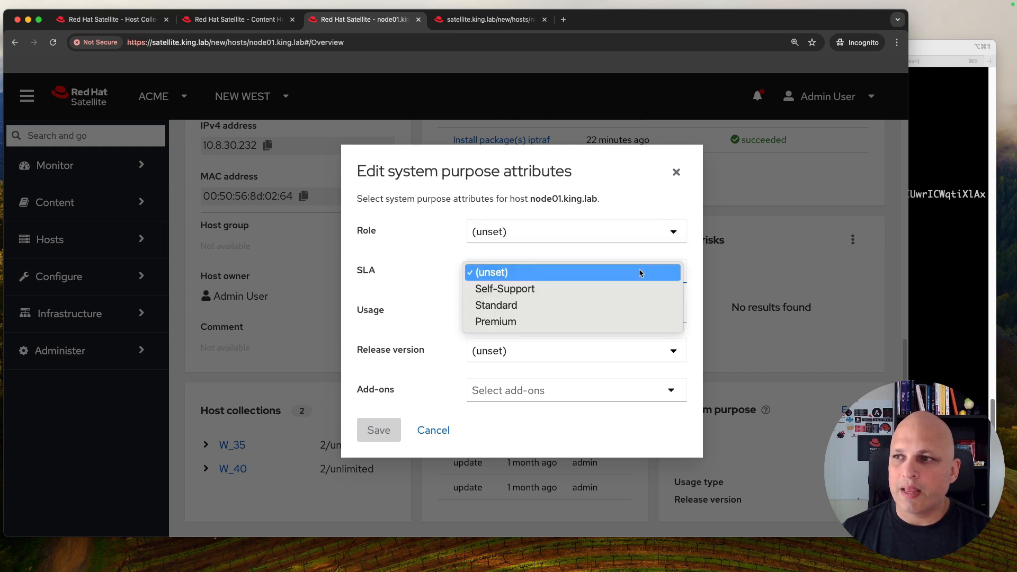
click(629, 212)
click(621, 233)
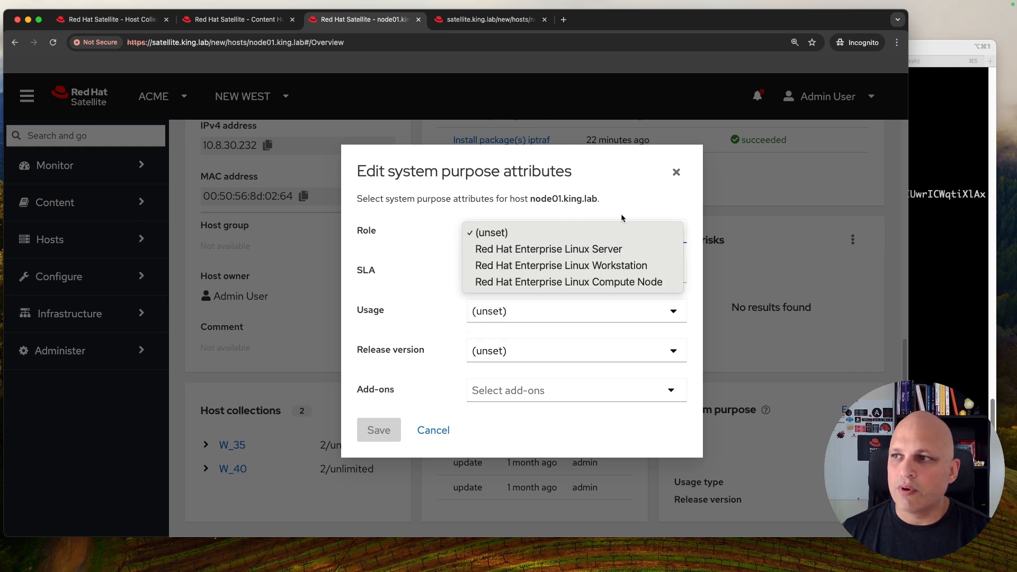
click(637, 190)
click(626, 310)
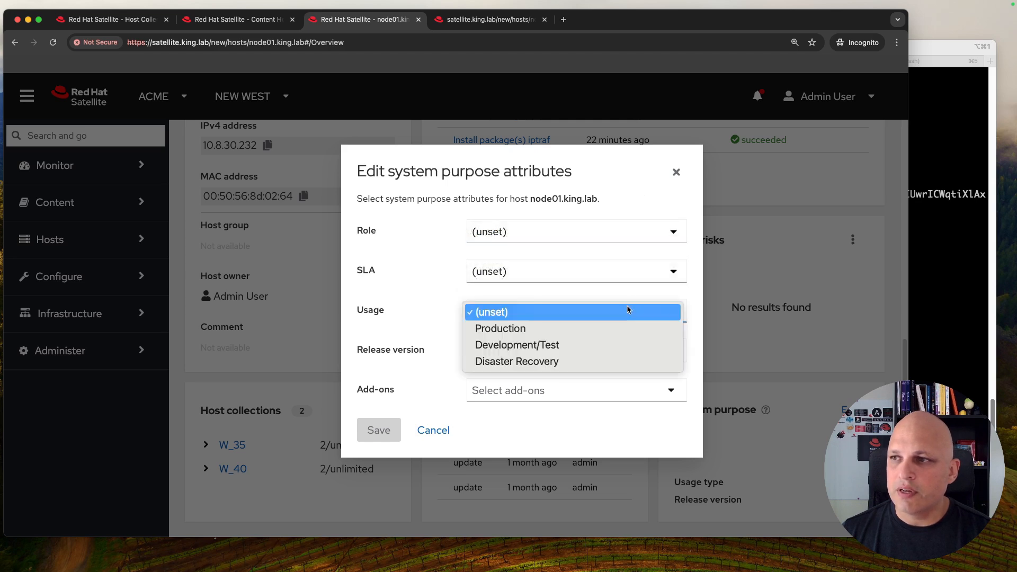
click(608, 245)
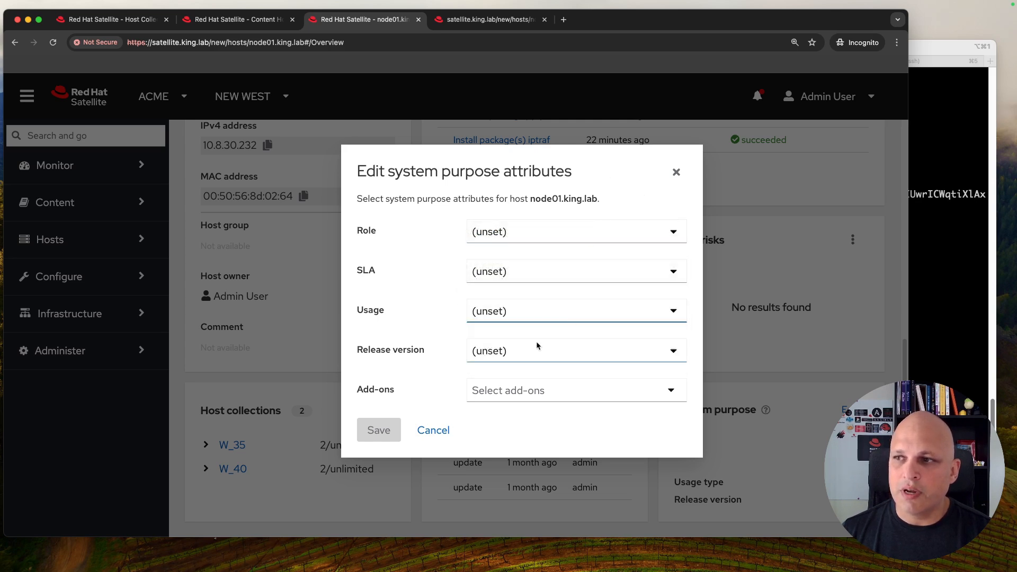
click(592, 356)
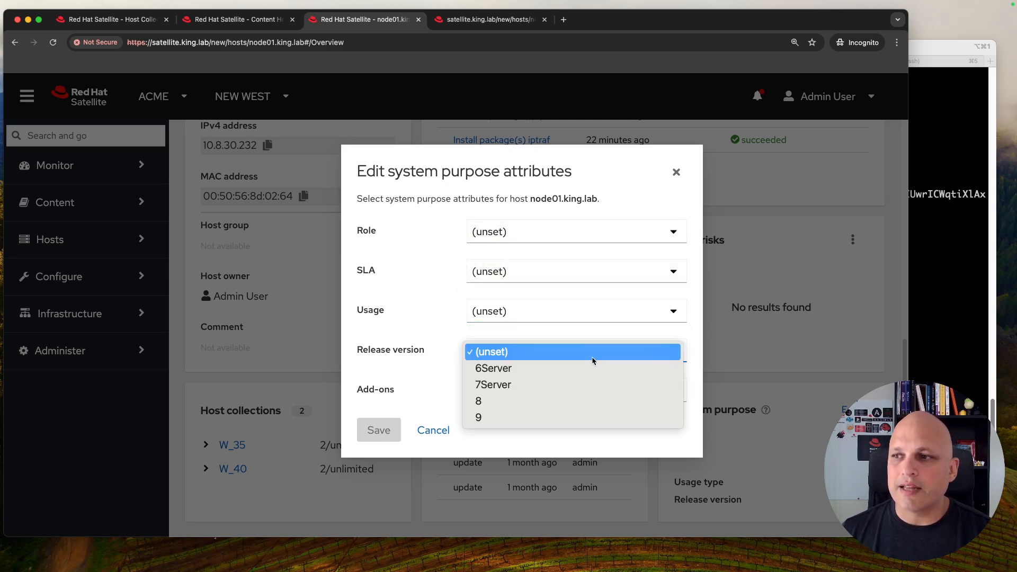
click(588, 179)
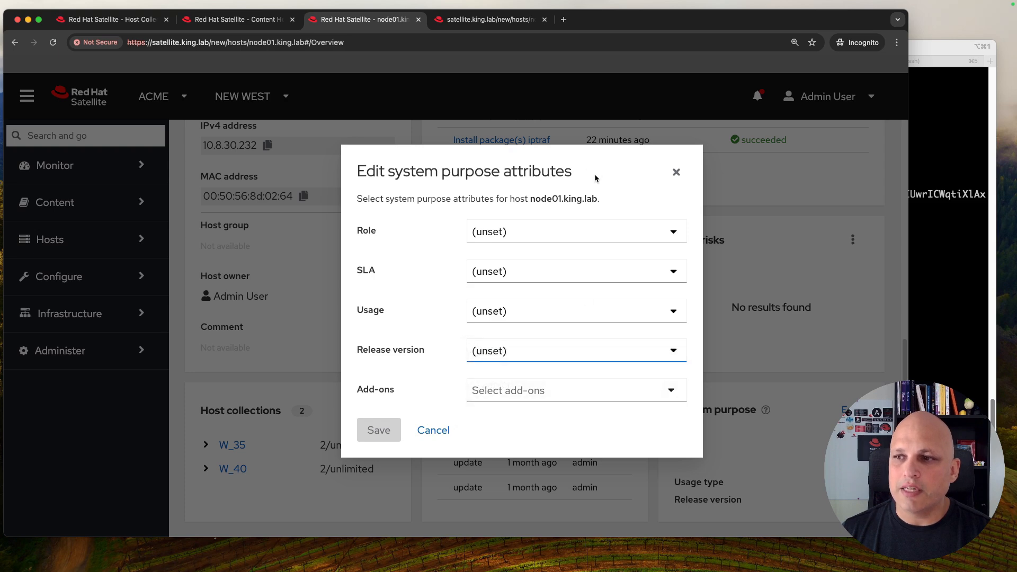
click(437, 433)
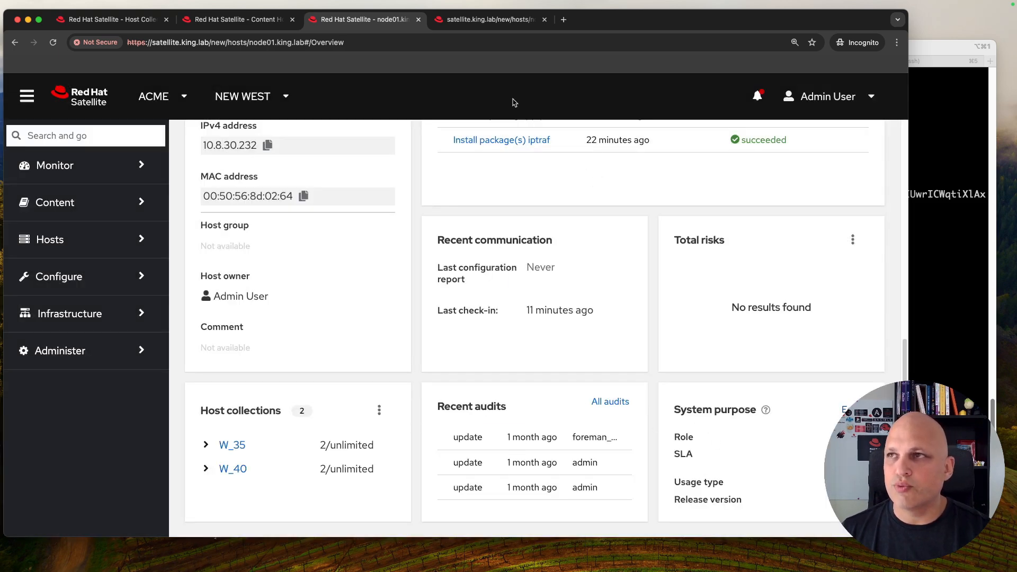
Inspect the system purpose attributes of node02.king.lab from its overview, and leave without saving.
click(495, 19)
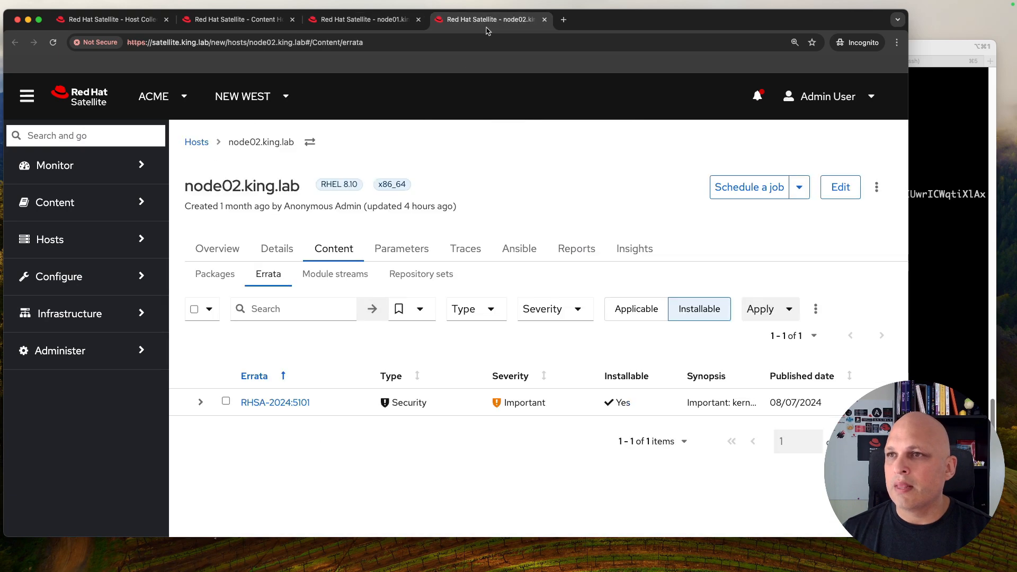
click(217, 249)
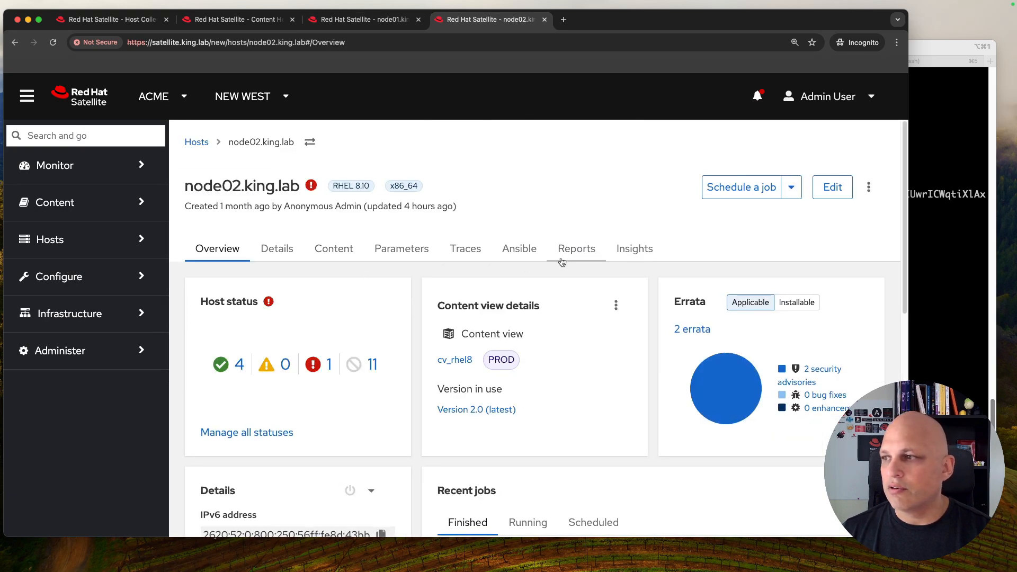
scroll(560, 262, down, 8)
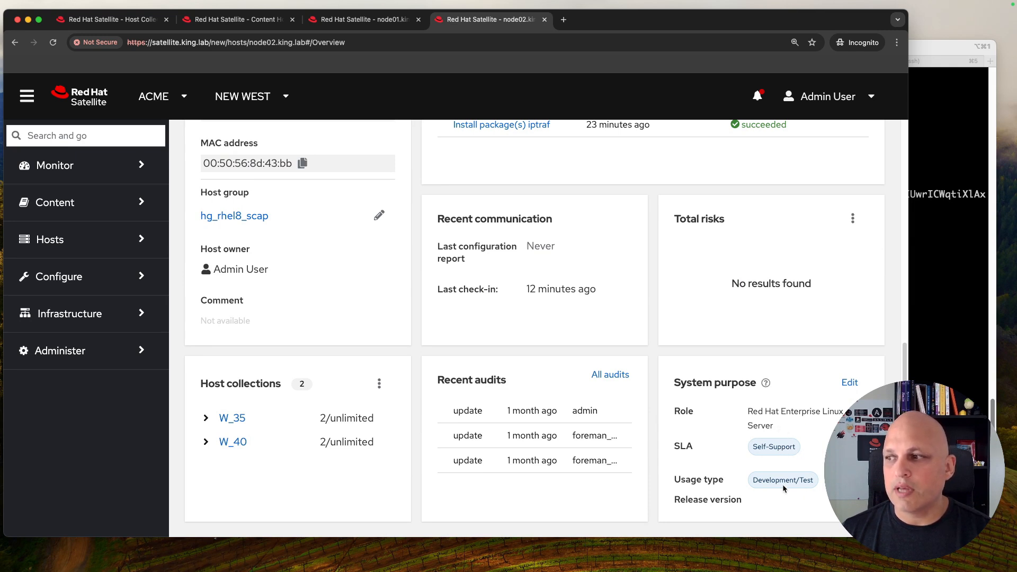
click(851, 384)
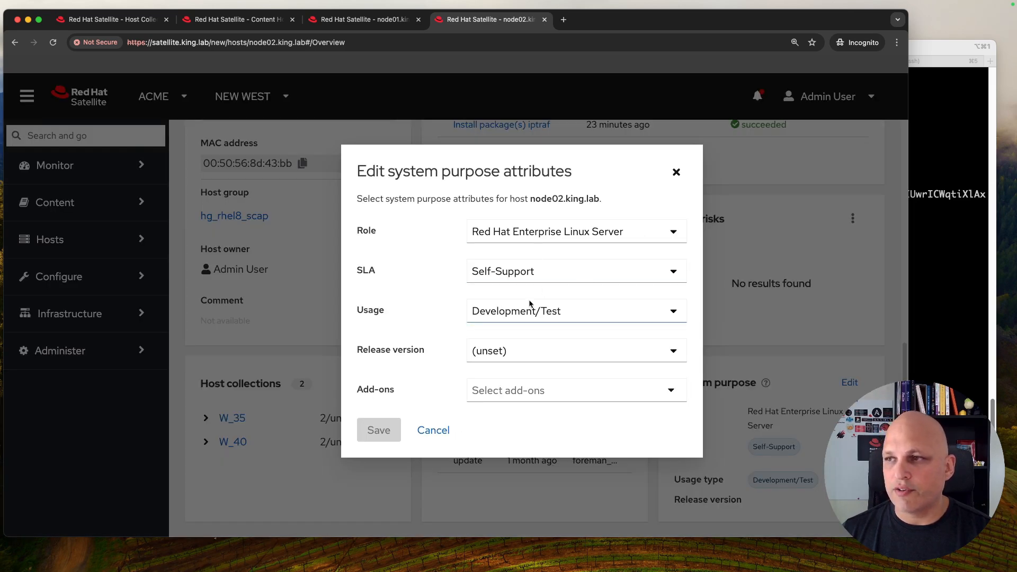
click(435, 431)
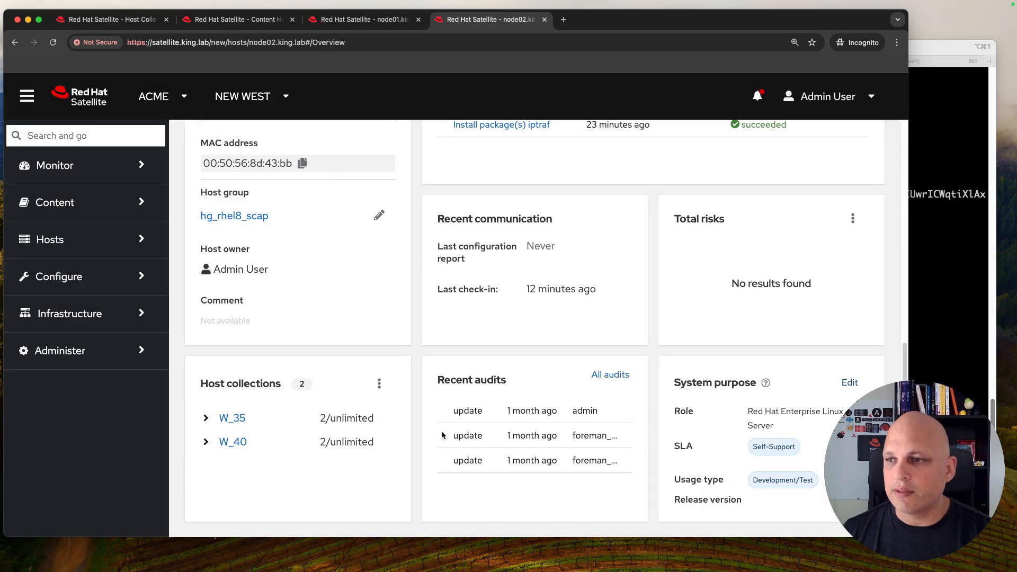
Compare the prepared collection settings with both hosts' current system purpose, and assign the settings to the W_35 hosts.
click(138, 24)
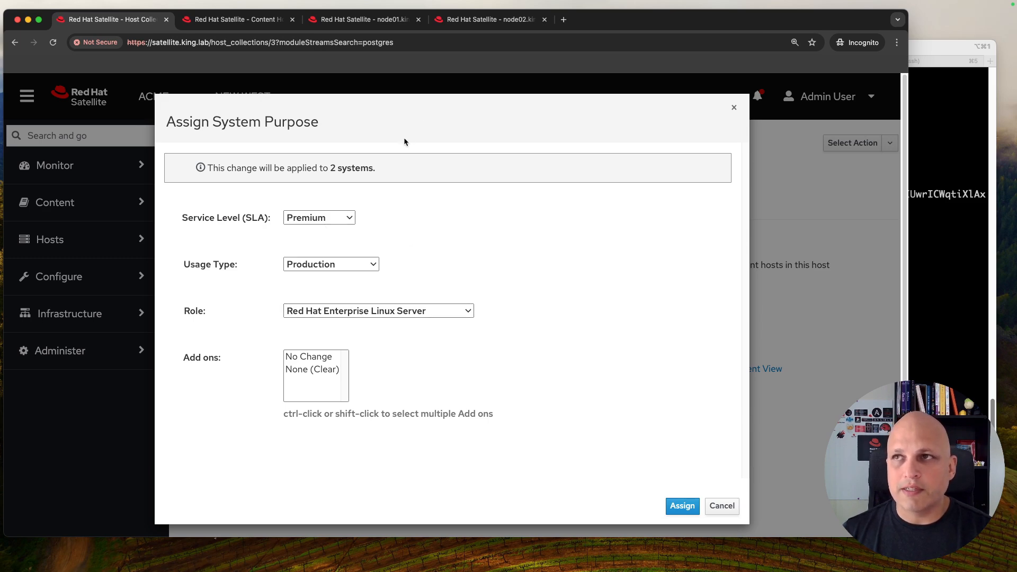
click(488, 21)
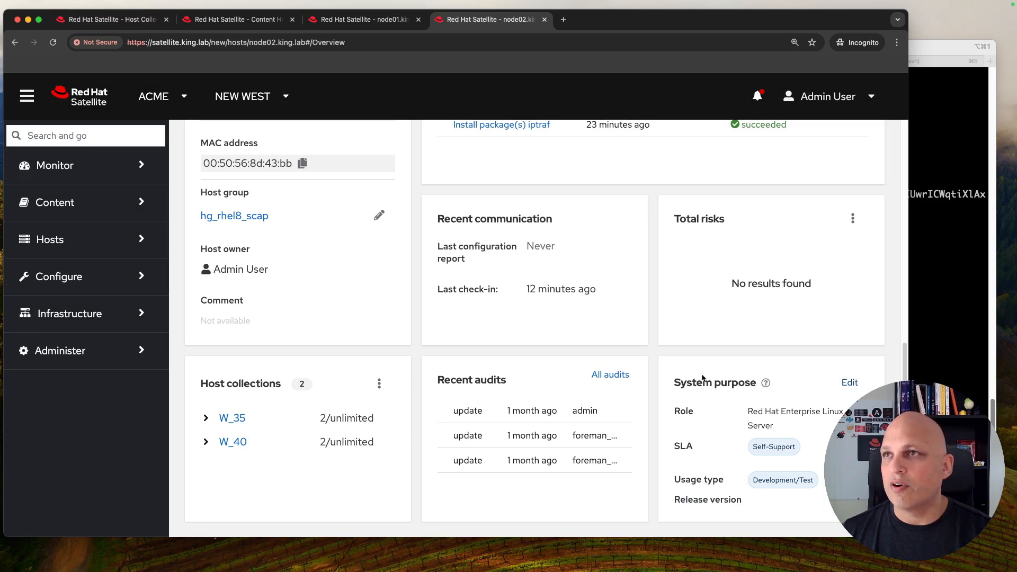
key(ctrl+shift+Tab)
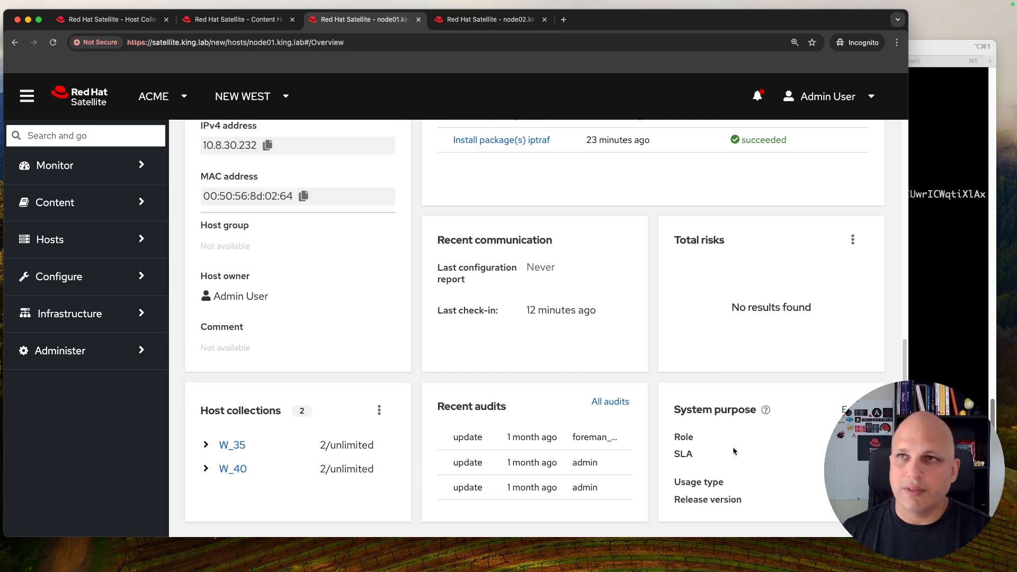
click(118, 22)
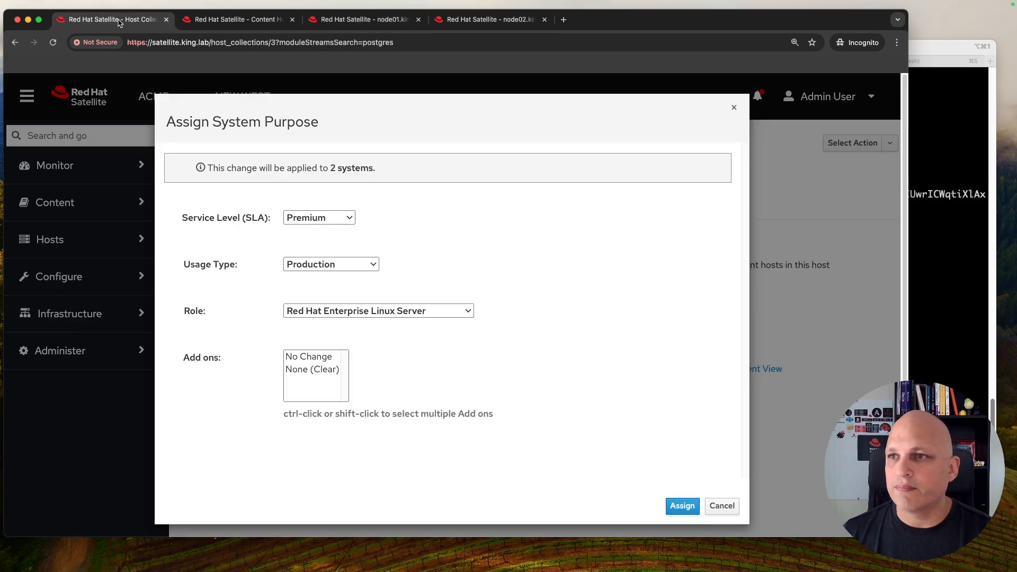
click(681, 506)
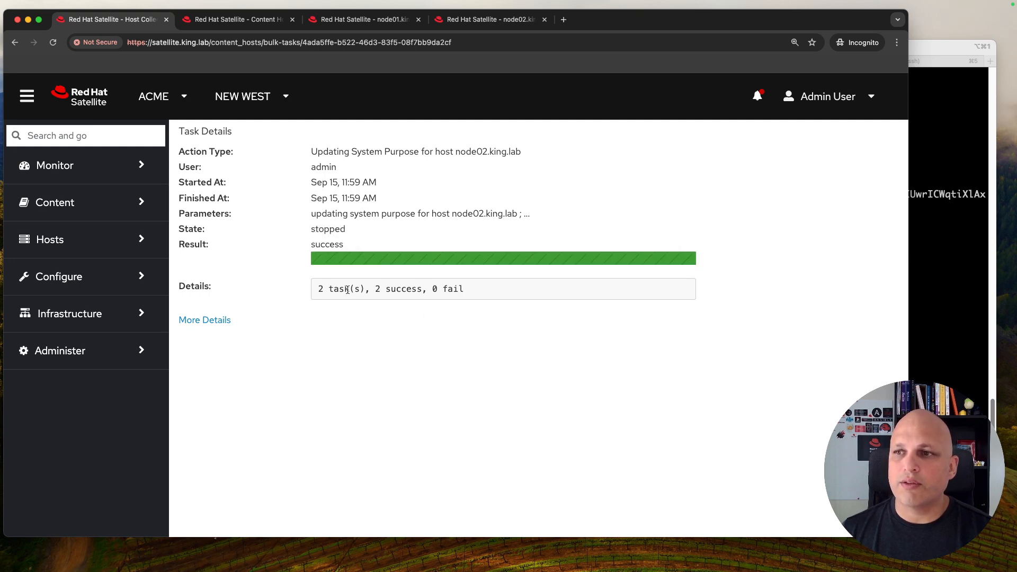
Examine the task, success and fail counts in the details of the system purpose update task.
drag(346, 289, 297, 288)
click(372, 288)
drag(372, 288, 430, 290)
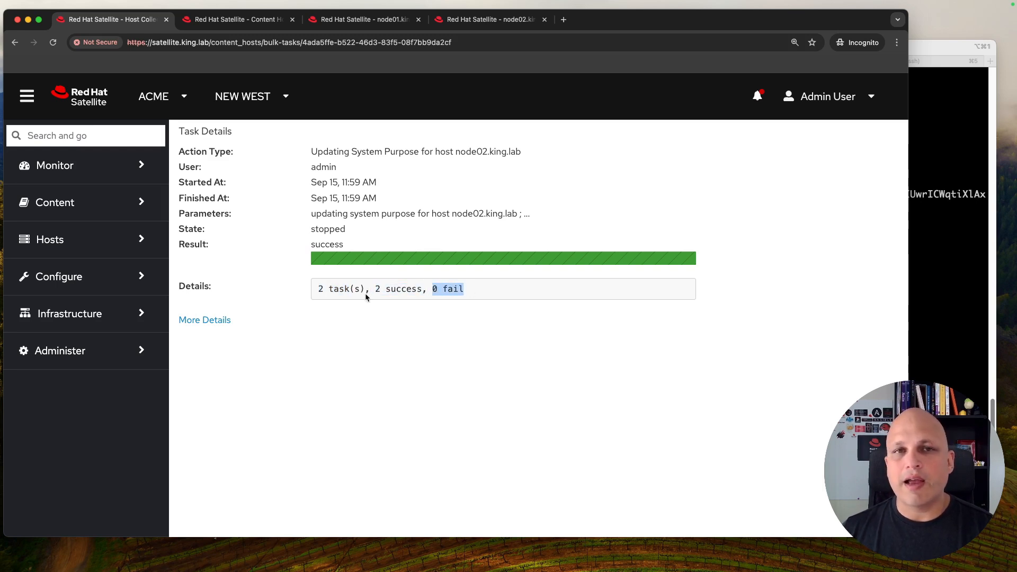
drag(315, 292, 486, 294)
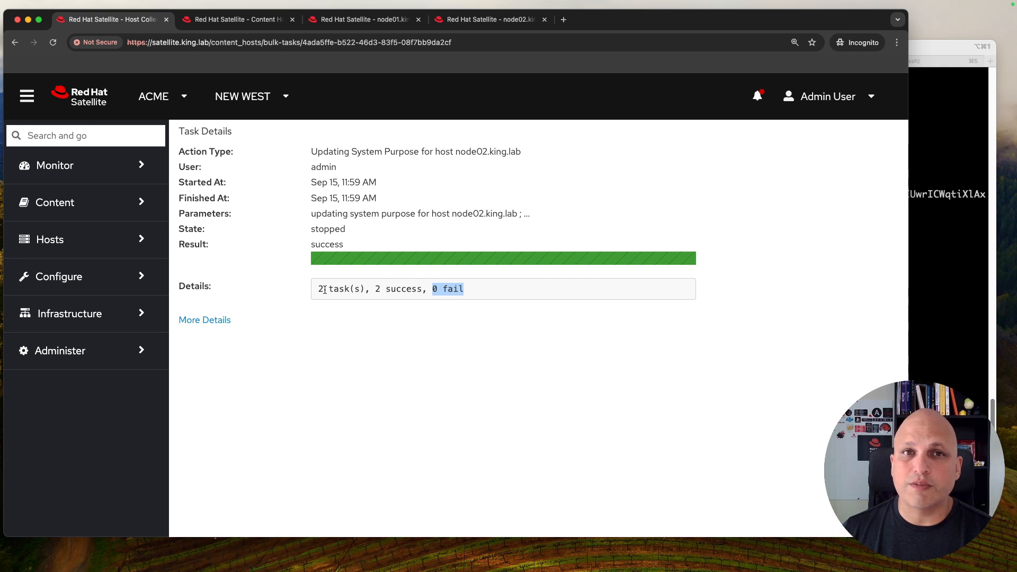
drag(323, 289, 313, 292)
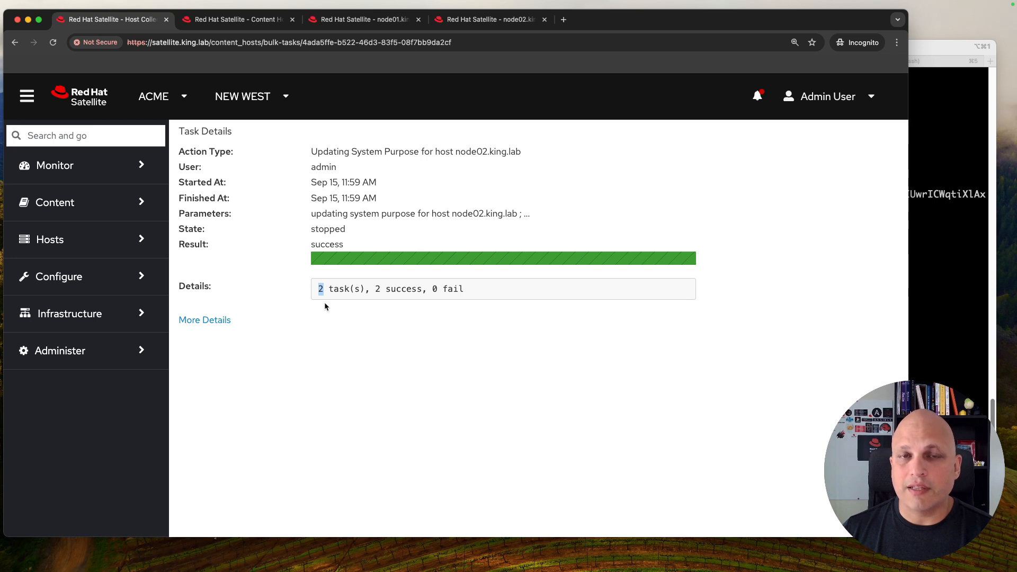
click(323, 287)
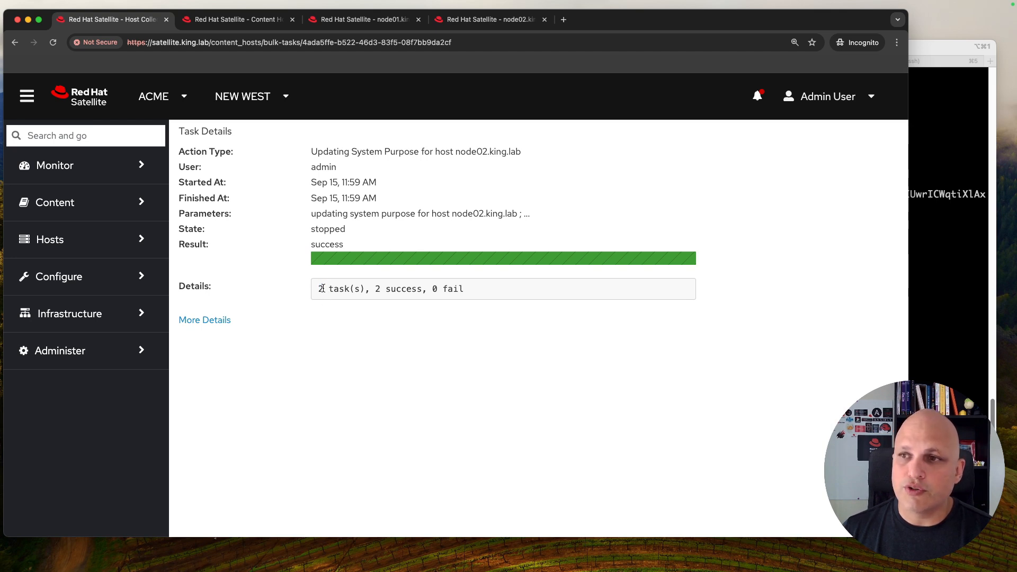
drag(321, 289, 422, 287)
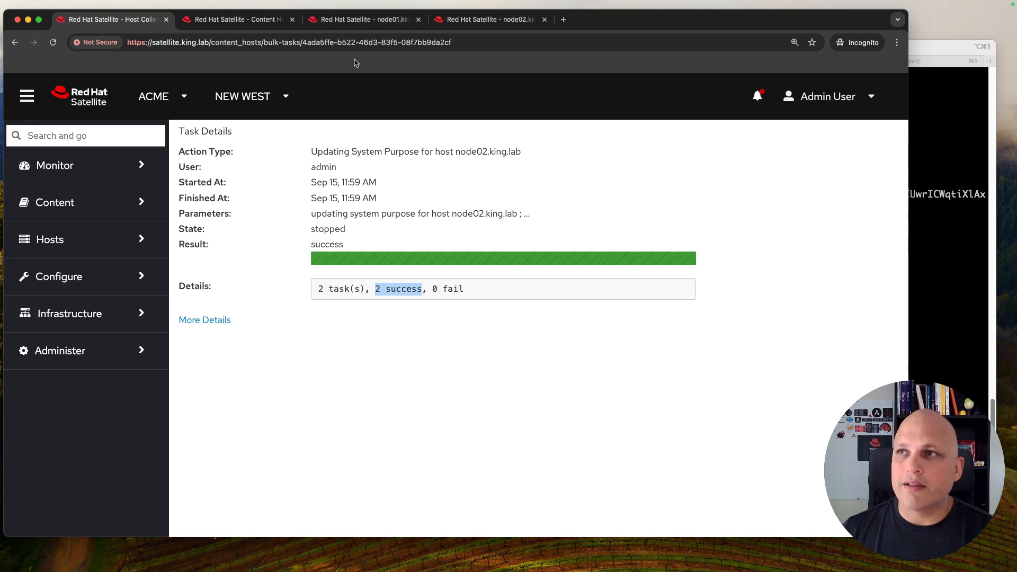
Reload node01.king.lab's overview and check its system purpose attributes, leaving them without saving.
click(369, 21)
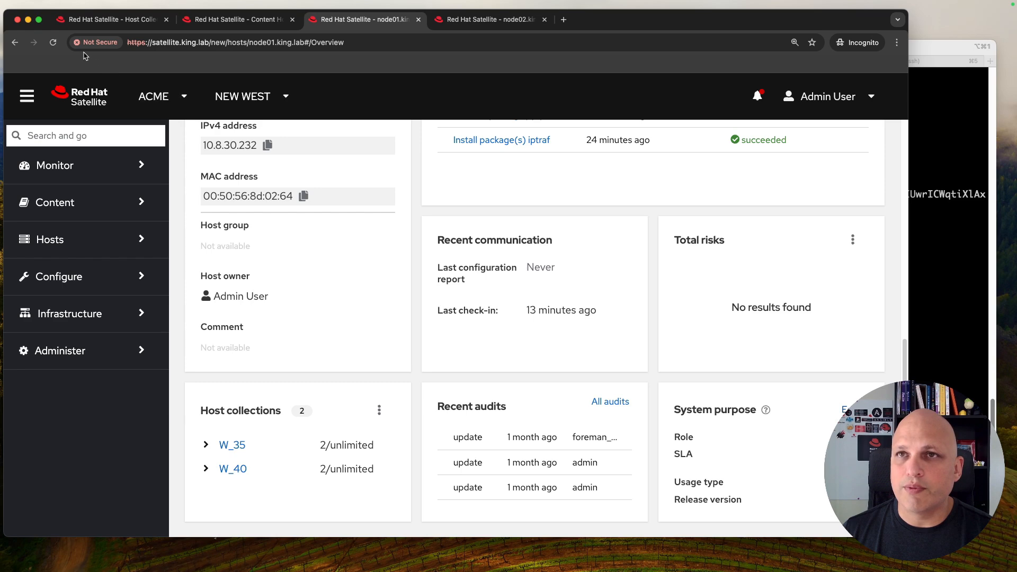
click(53, 43)
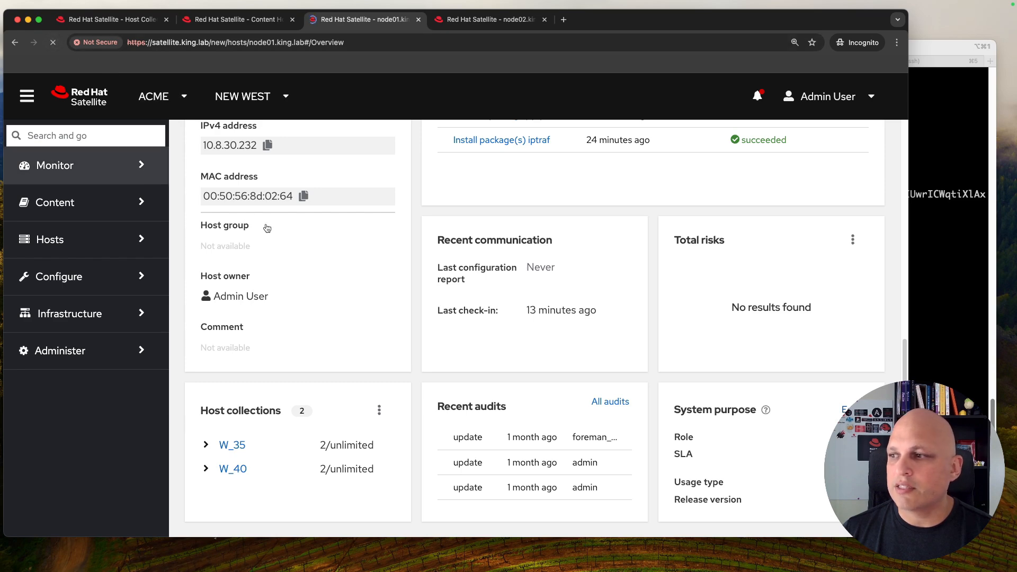
scroll(475, 288, down, 10)
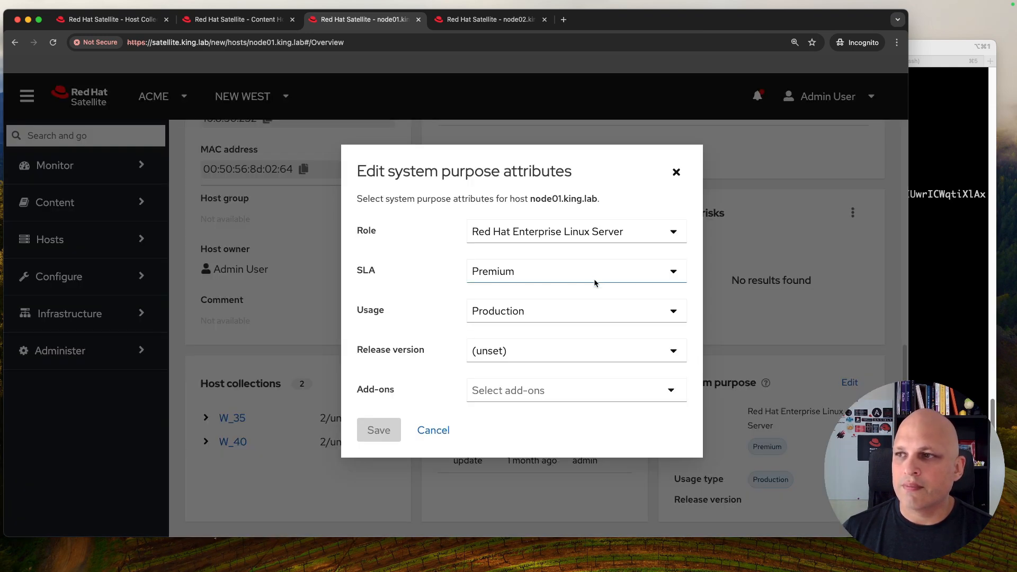
click(849, 382)
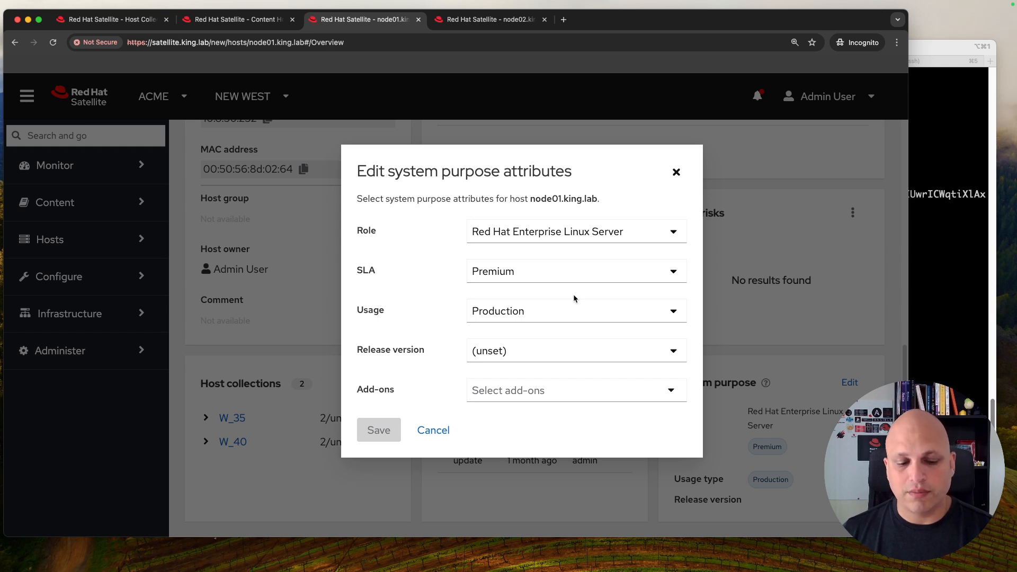
key(Escape)
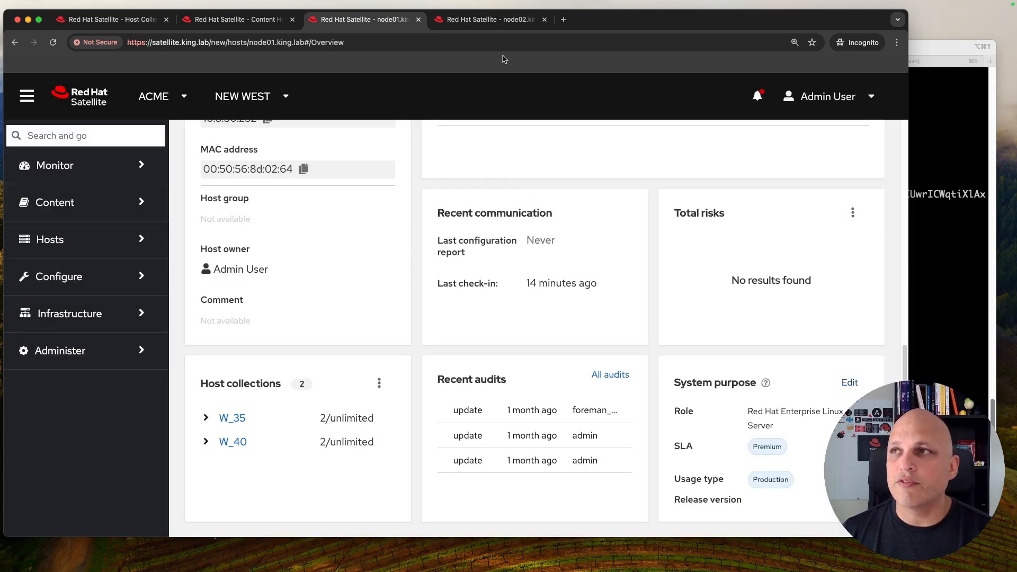
Reload node02.king.lab's overview and check its system purpose role, SLA and usage type.
click(494, 25)
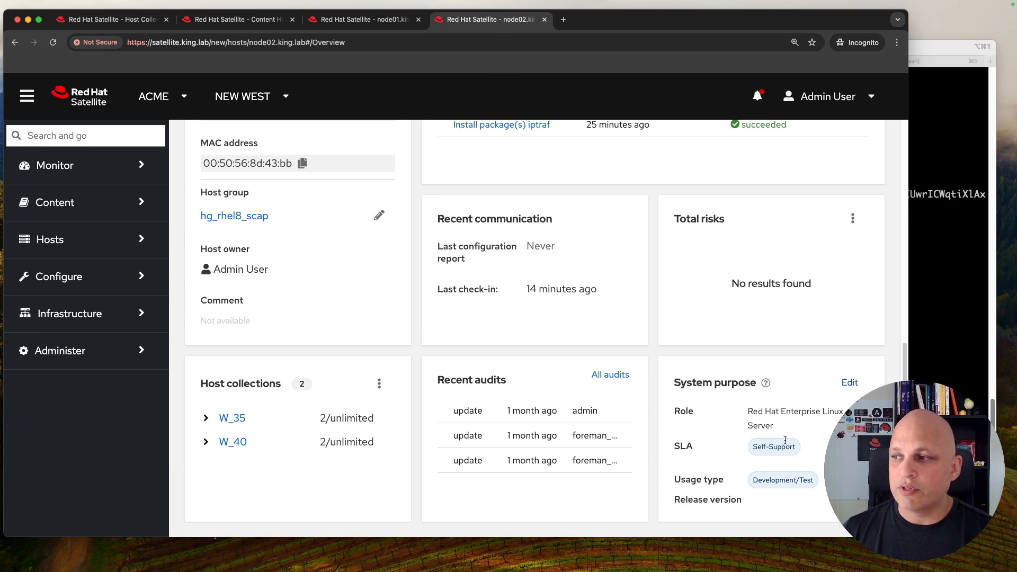
click(54, 42)
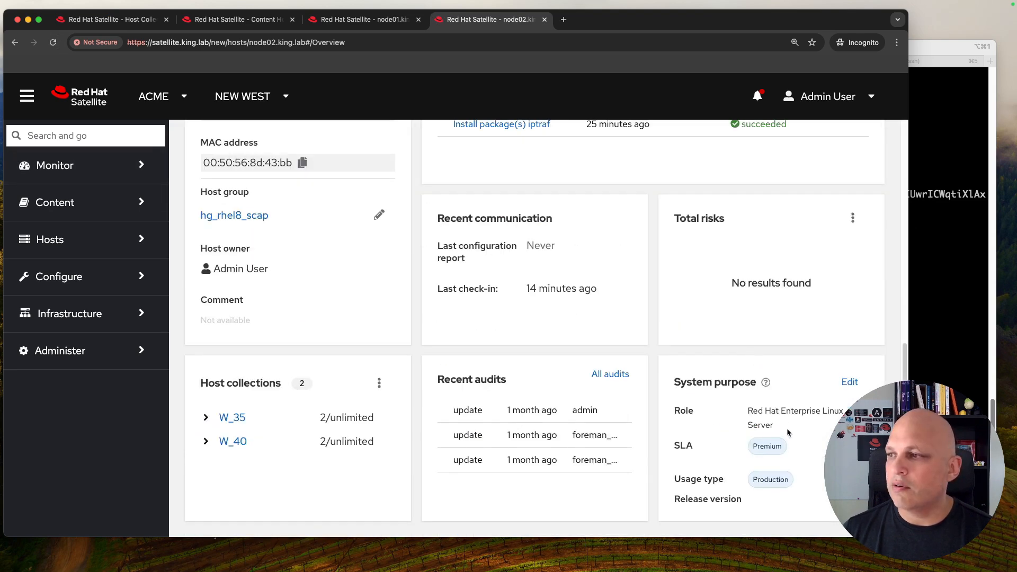
drag(774, 427, 749, 406)
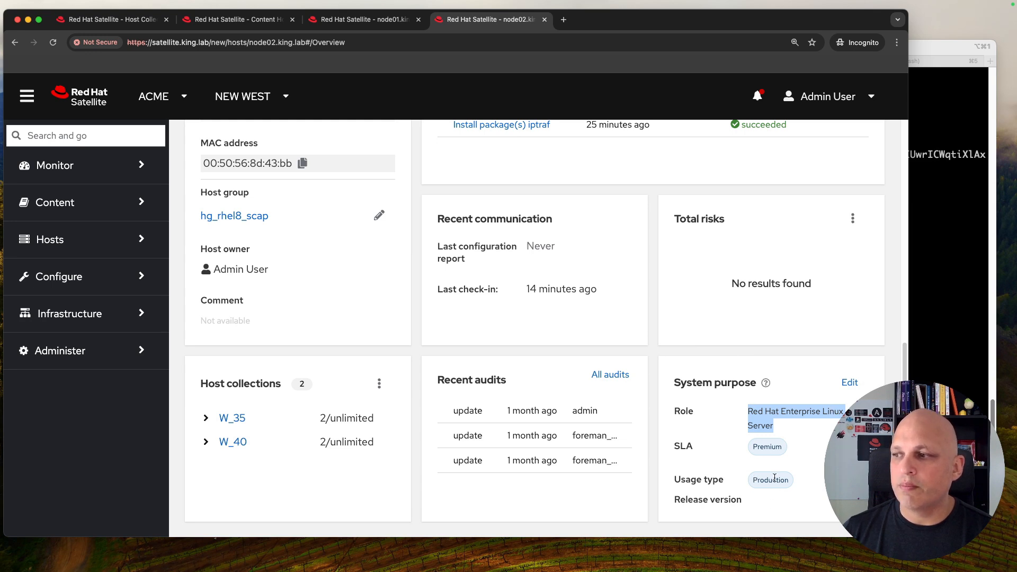
Open the W_35 host collection's bulk assignment of lifecycle environment and content view.
click(112, 19)
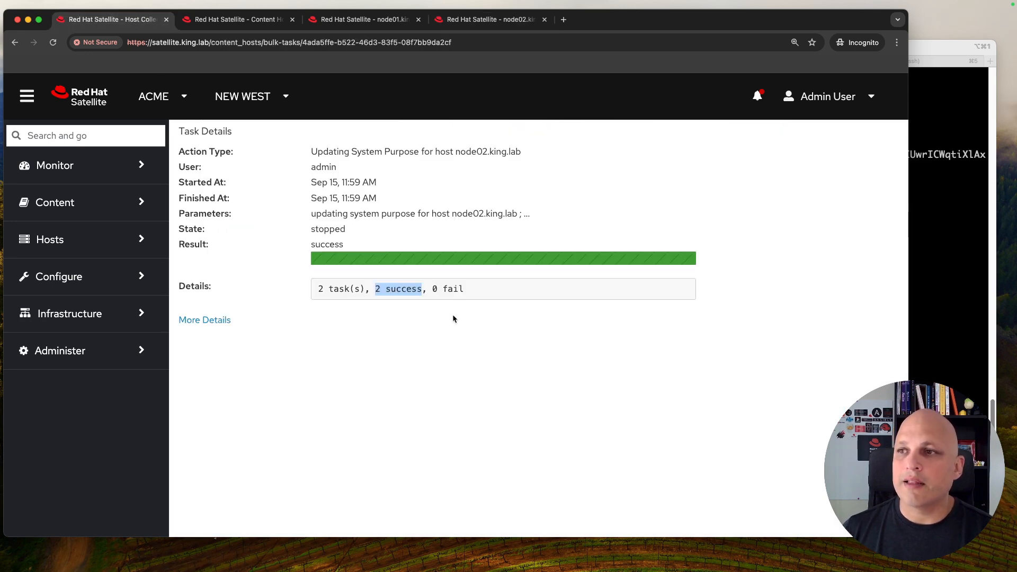
click(88, 246)
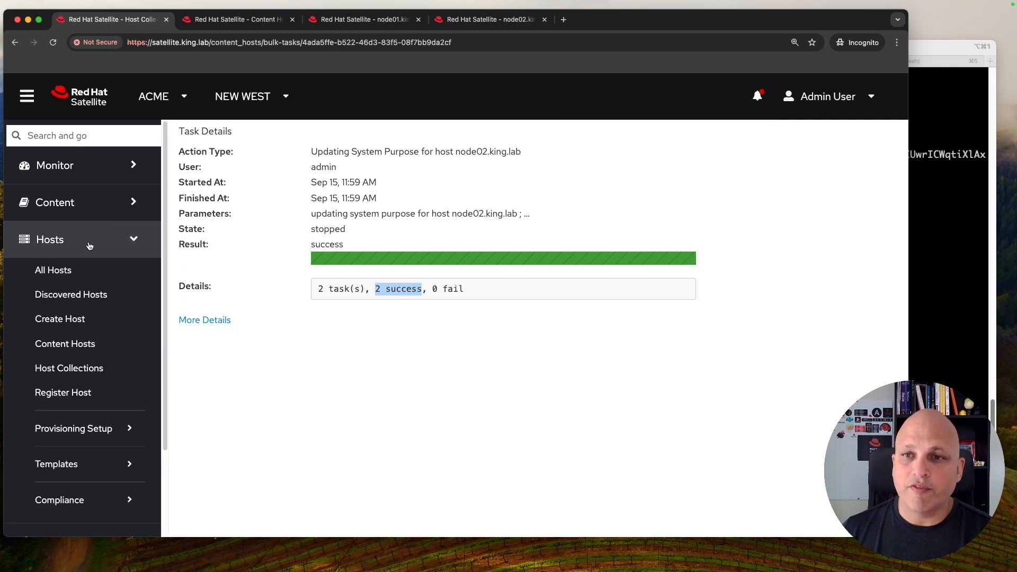
click(80, 374)
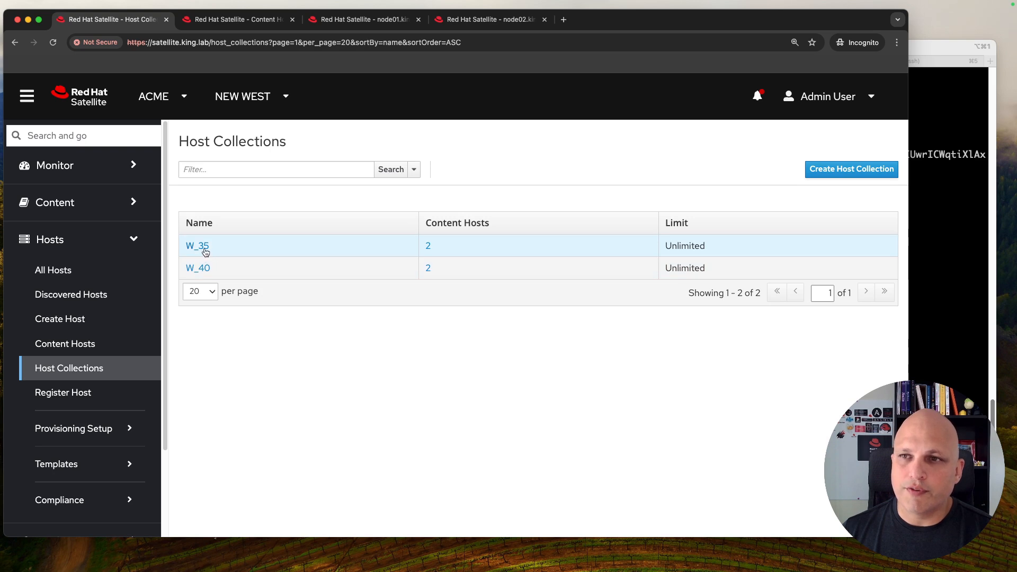
click(199, 246)
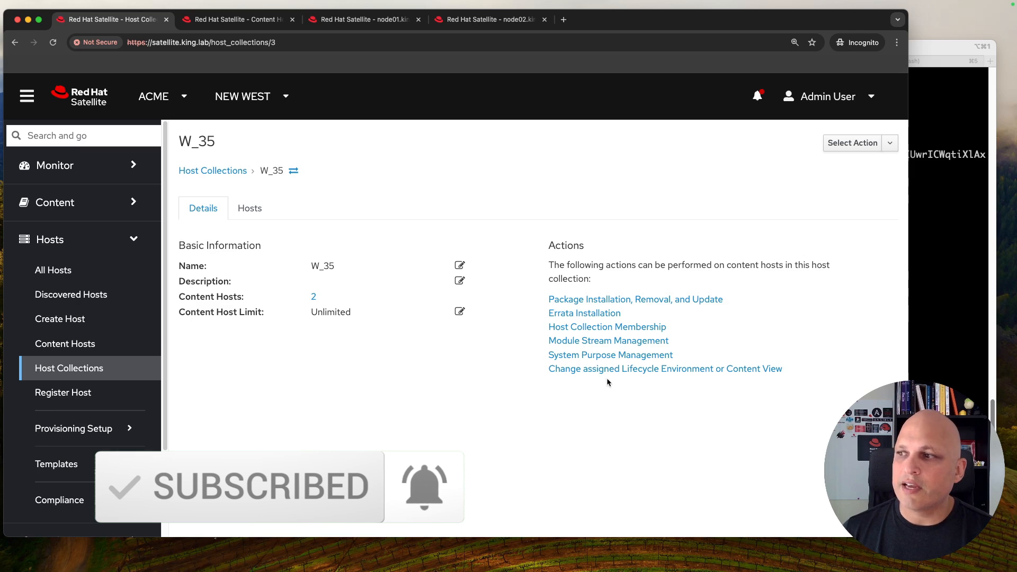
click(714, 369)
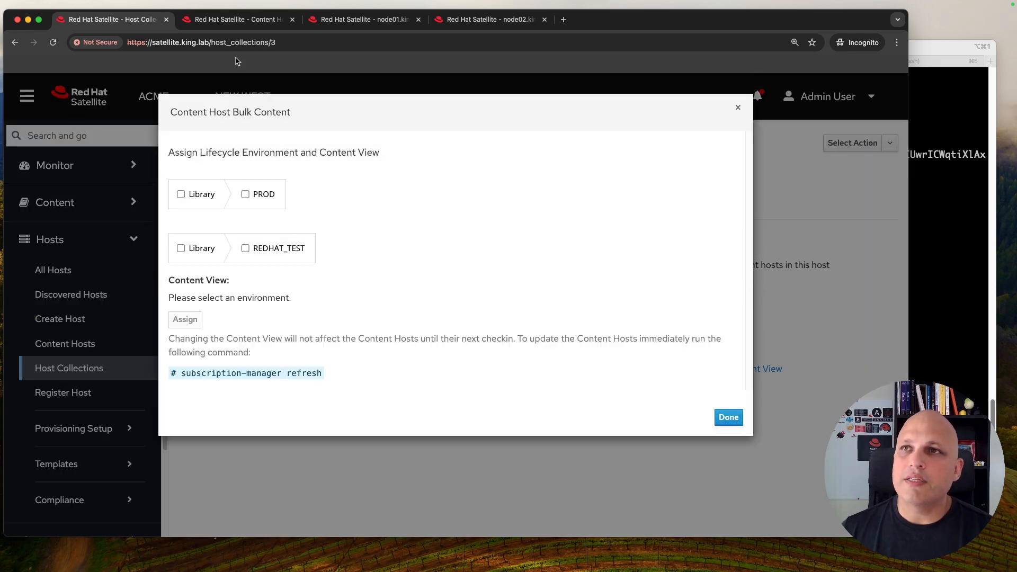
Reload the content hosts list and filter it by name = node01.king.lab.
click(242, 21)
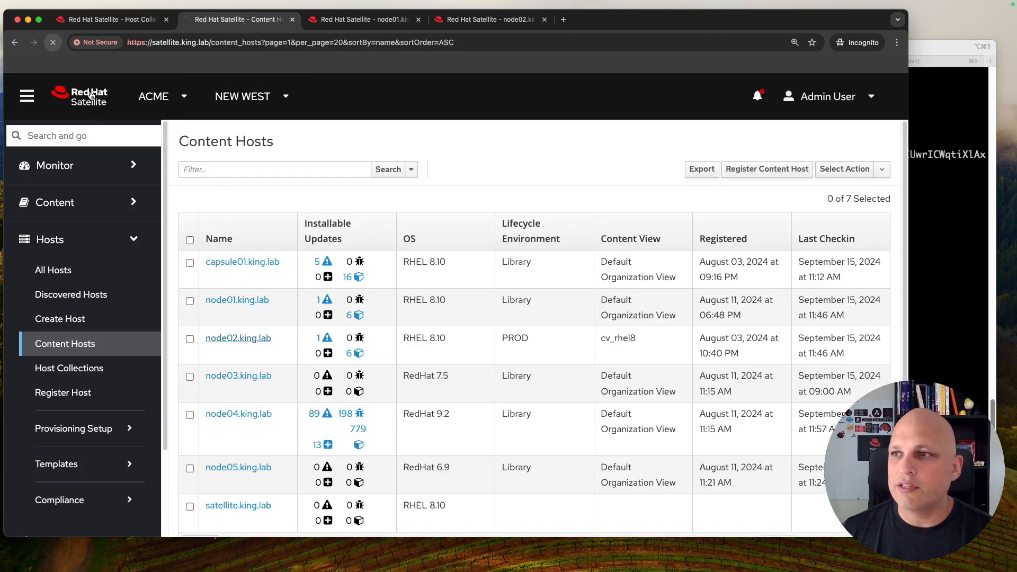
click(53, 42)
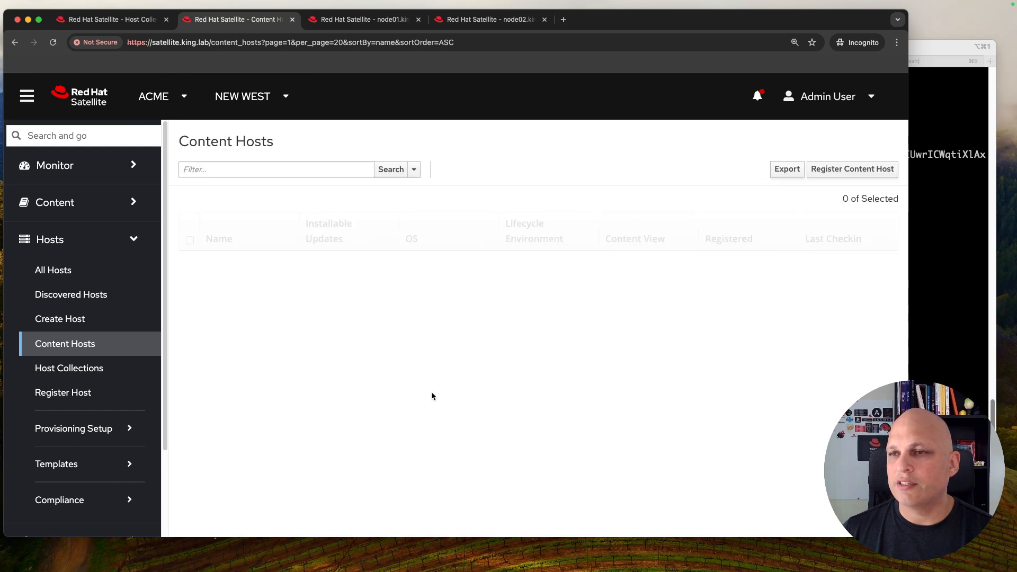
click(268, 169)
text(name =  )
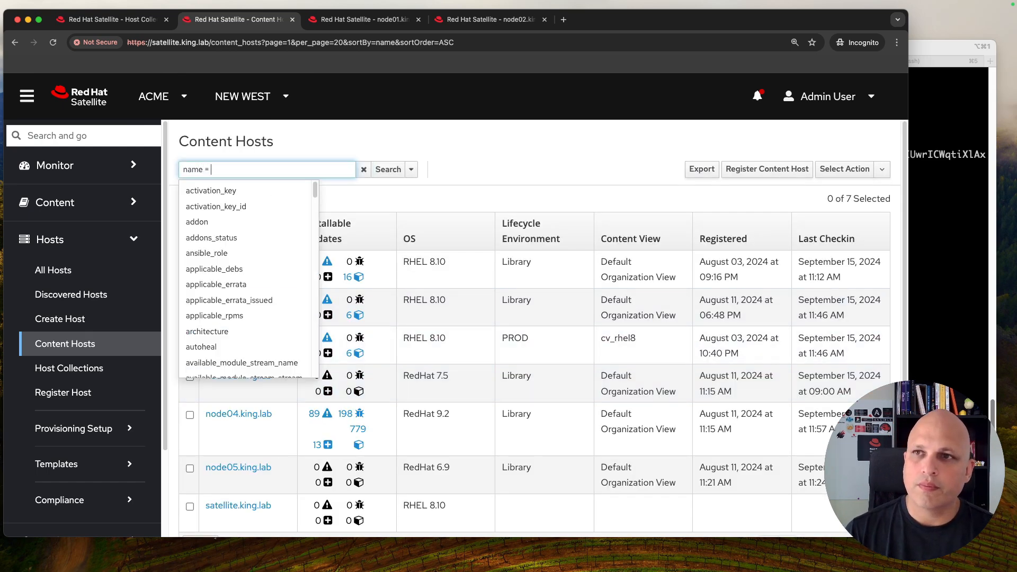
text(no)
key(Down)
key(Return)
Extend the content host filter to name = node01.king.lab or name = node02.king.lab.
text(and n)
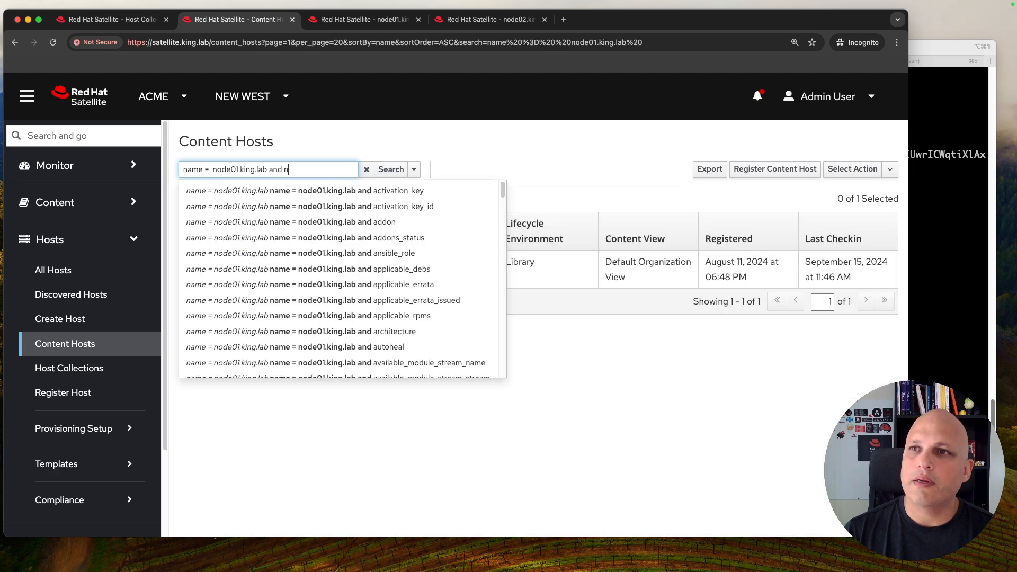
text(ame = node)
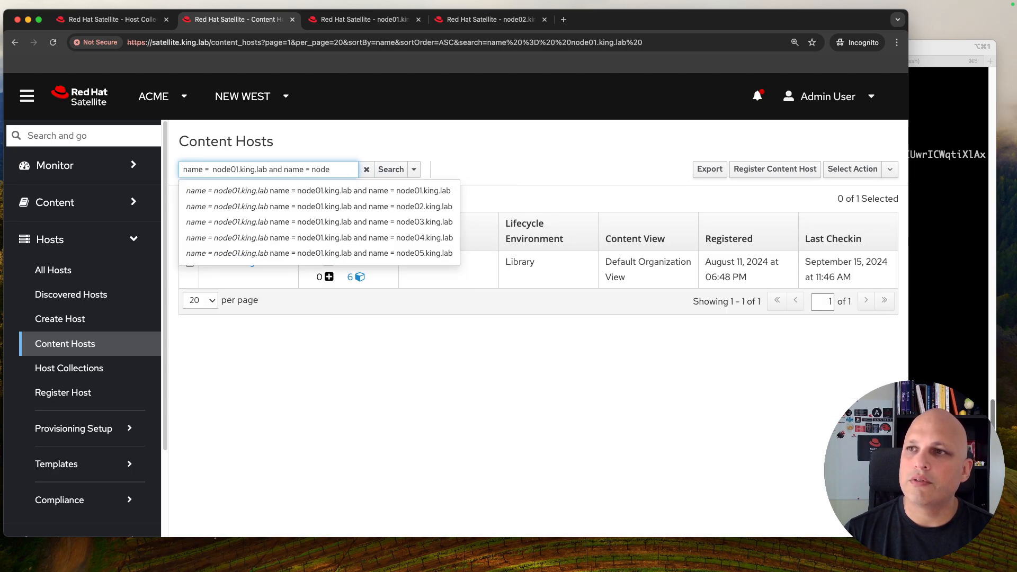
key(Down)
key(Down)
key(Return)
double_click(275, 169)
text(or)
key(Return)
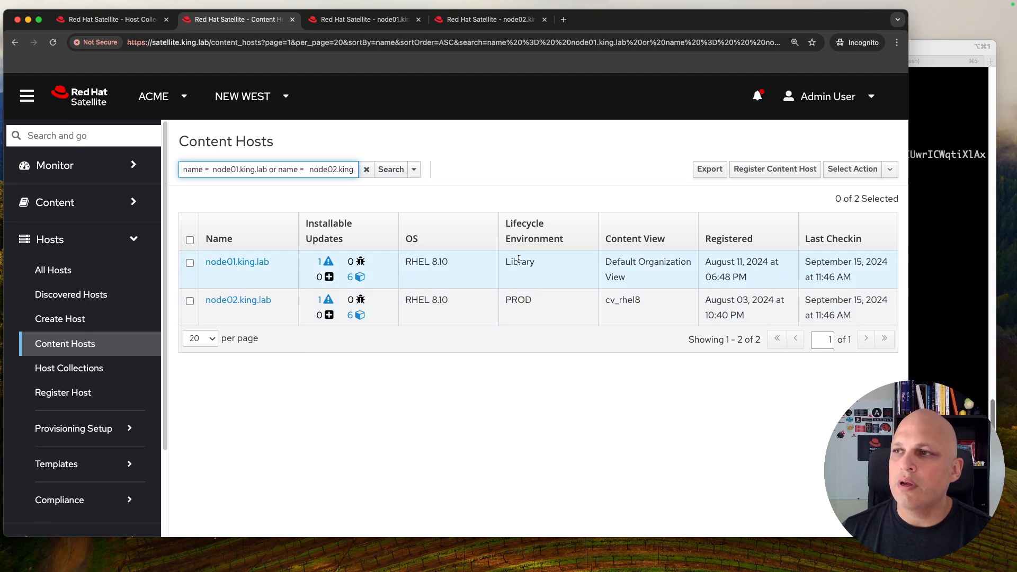
Compare the lifecycle environment and content view of node01.king.lab and node02.king.lab.
drag(536, 262, 504, 263)
drag(629, 279, 604, 263)
double_click(524, 300)
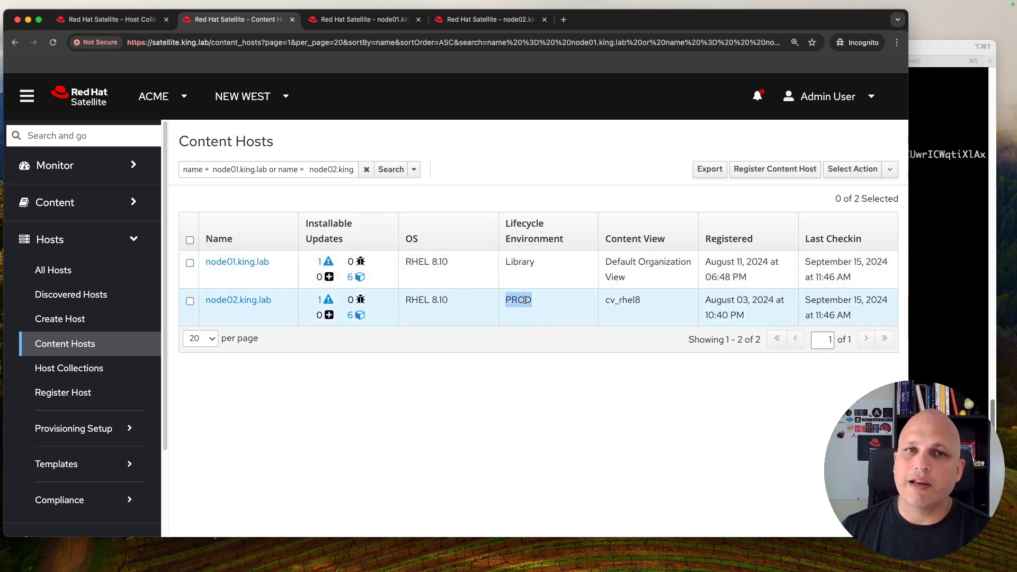
click(635, 298)
double_click(635, 298)
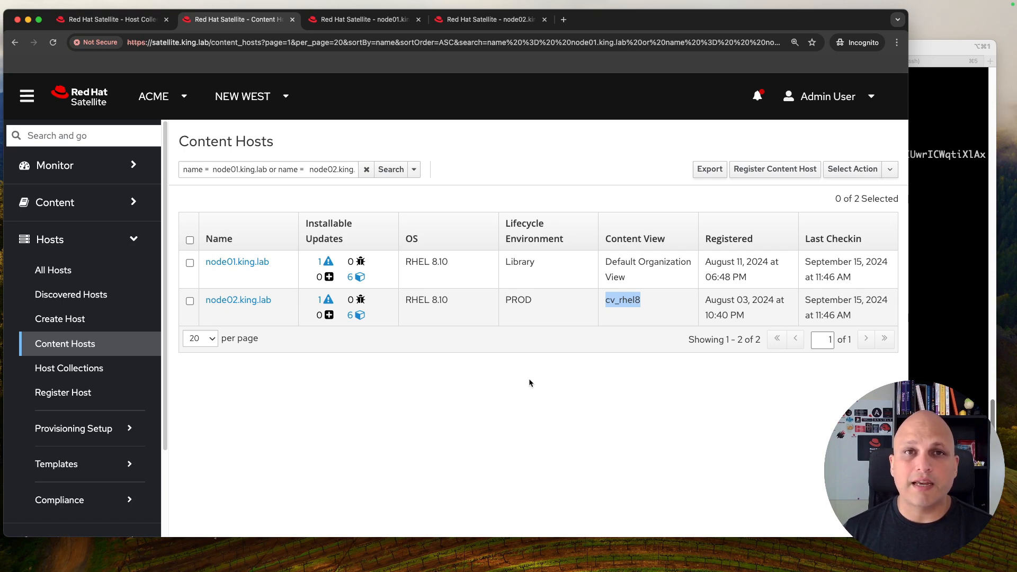
double_click(527, 299)
click(621, 295)
double_click(622, 298)
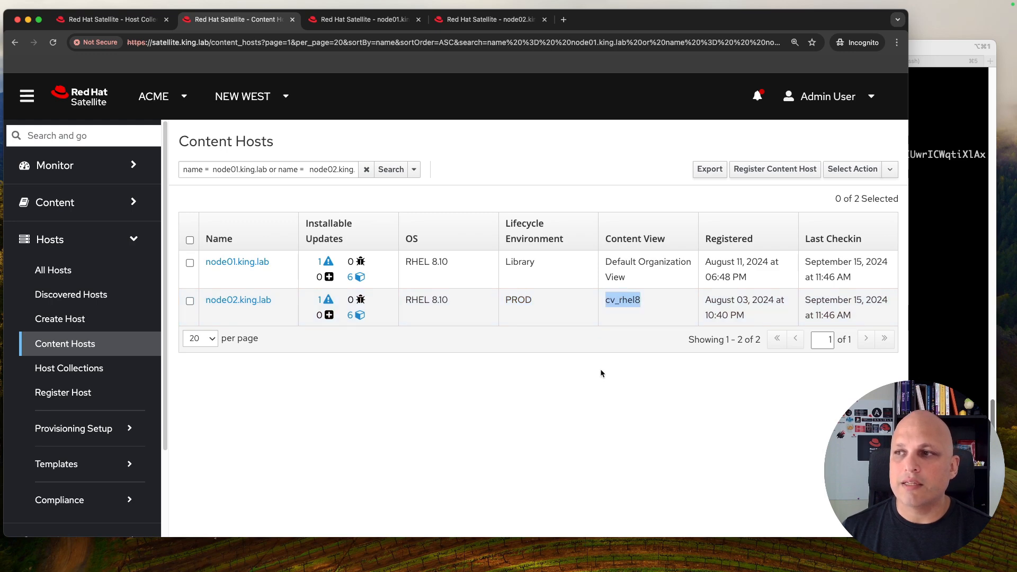
Select the PROD lifecycle environment and cv_rhel8 content view in the W_35 bulk content assignment.
click(136, 22)
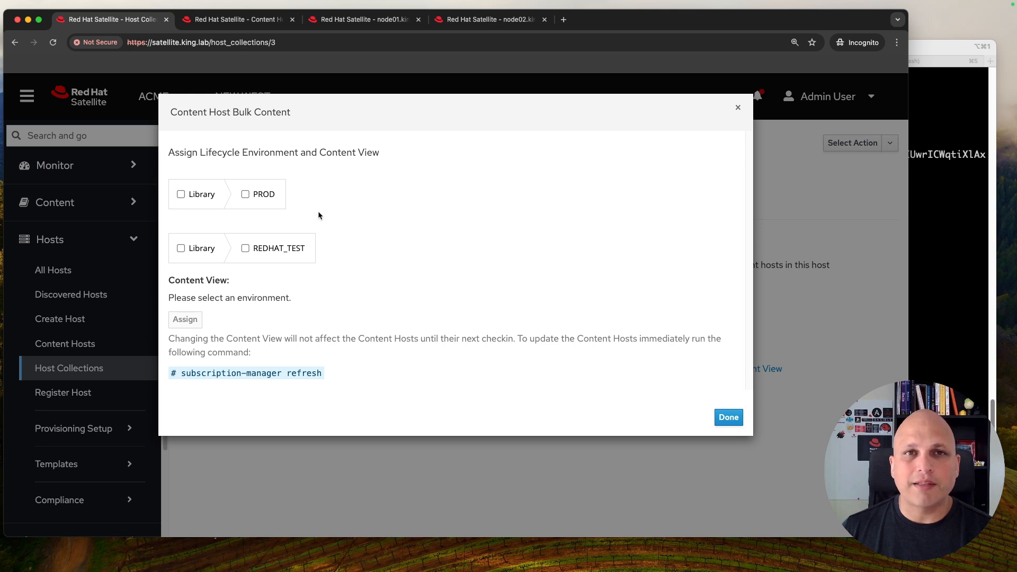
click(200, 196)
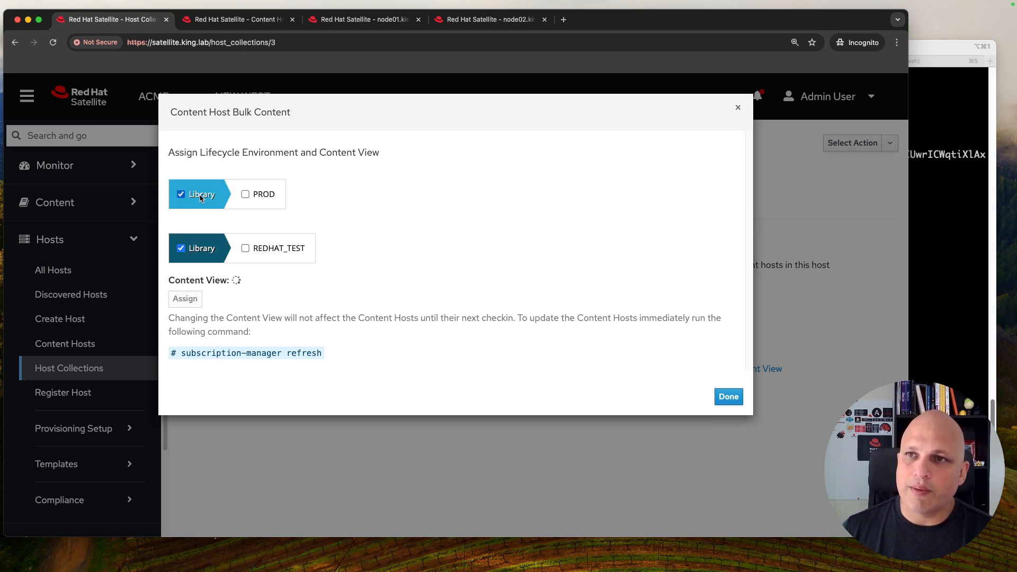
click(349, 280)
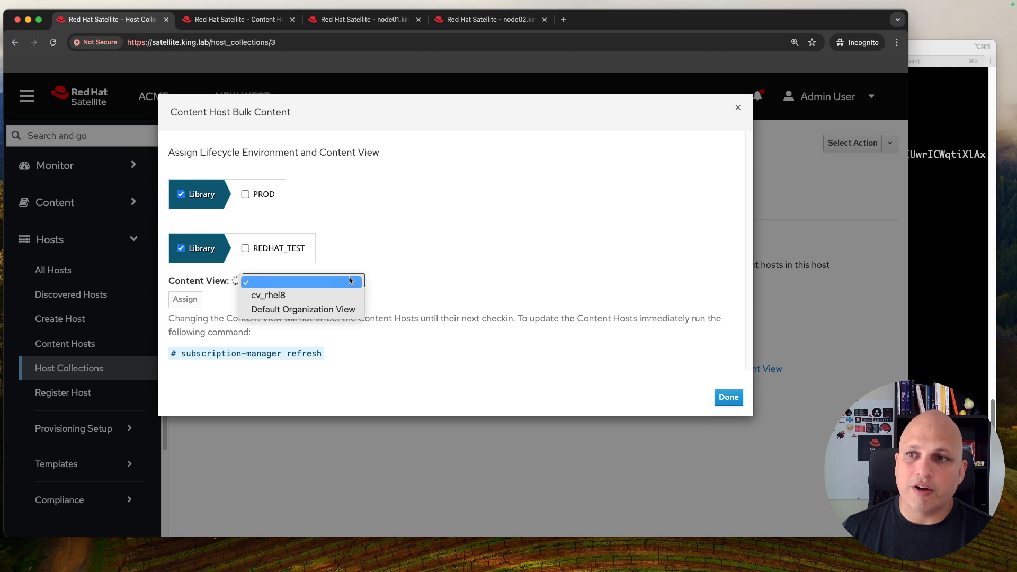
click(431, 258)
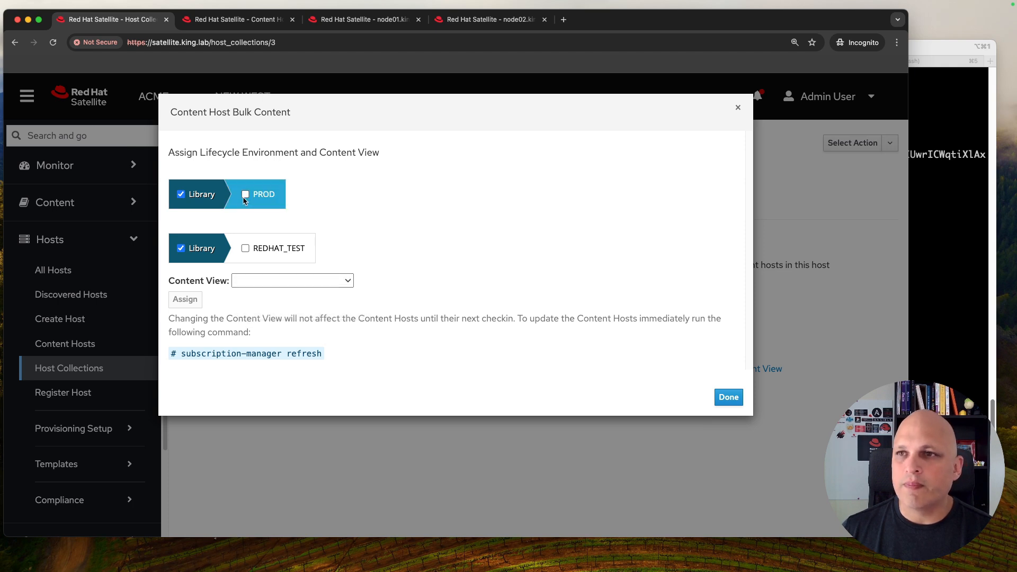
click(244, 197)
click(284, 281)
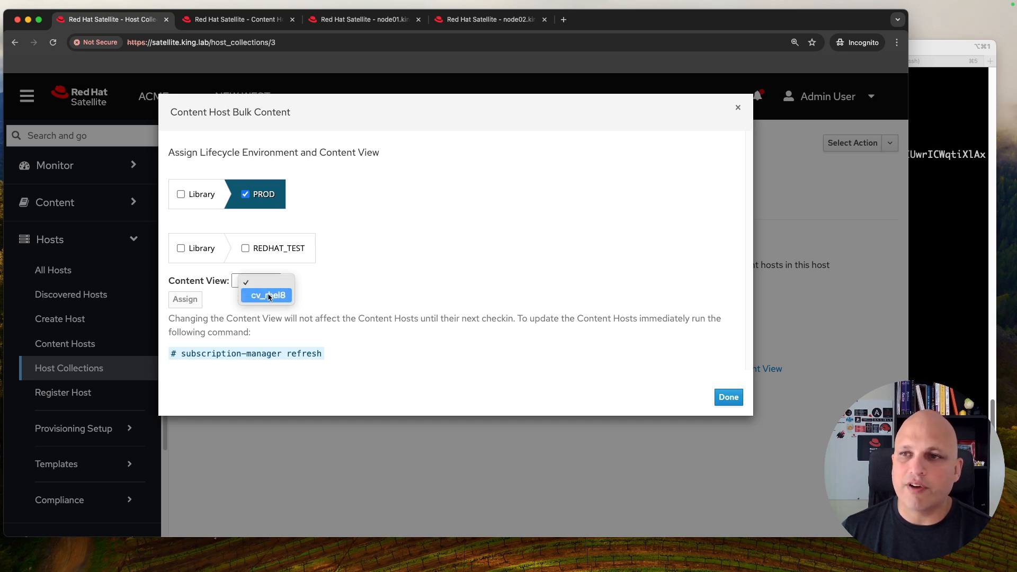
click(269, 296)
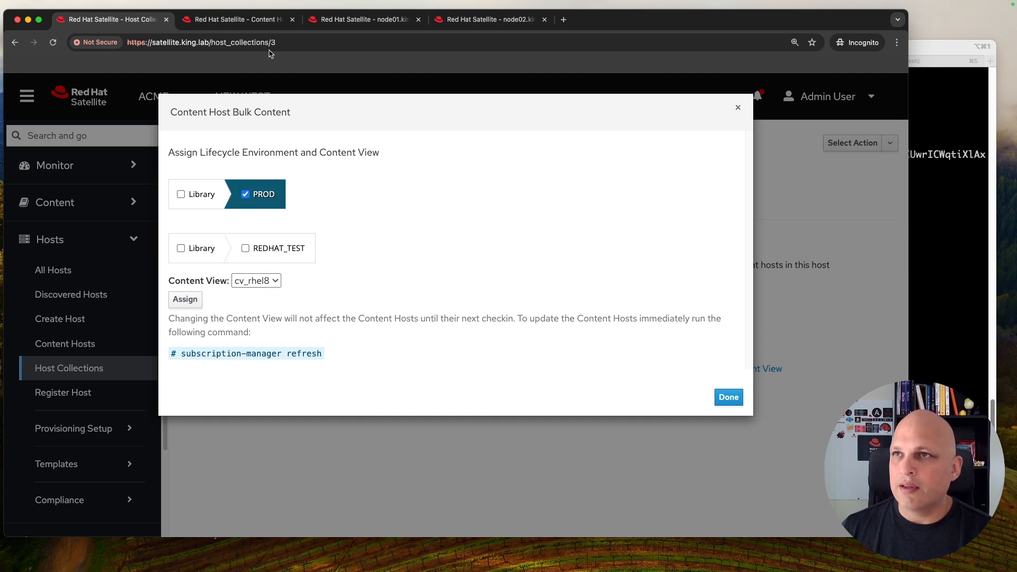
Recheck node02.king.lab's current assignment in the content hosts list, and assign the W_35 hosts to cv_rhel8 in PROD.
click(242, 21)
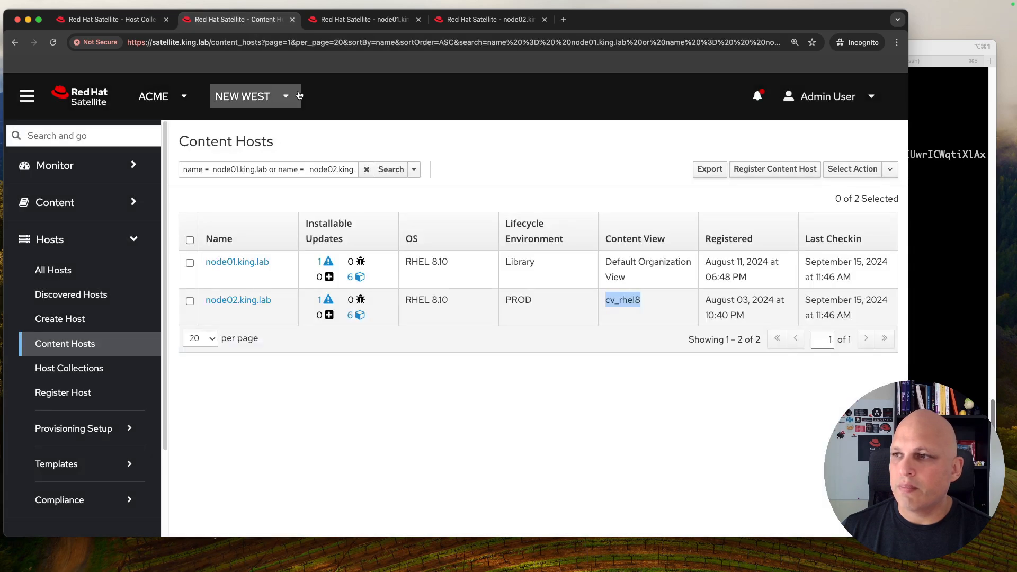
drag(647, 303, 265, 305)
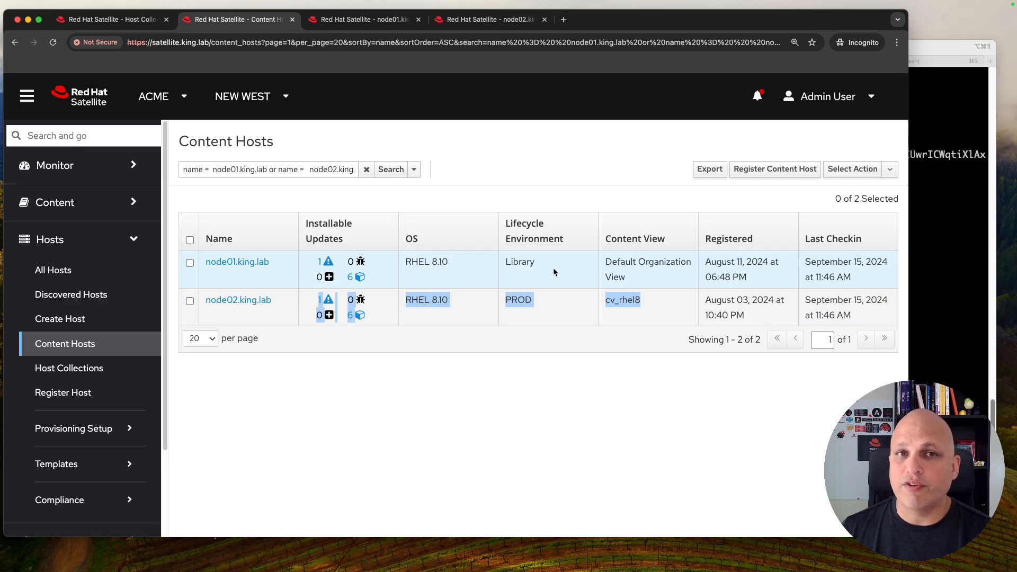
click(136, 21)
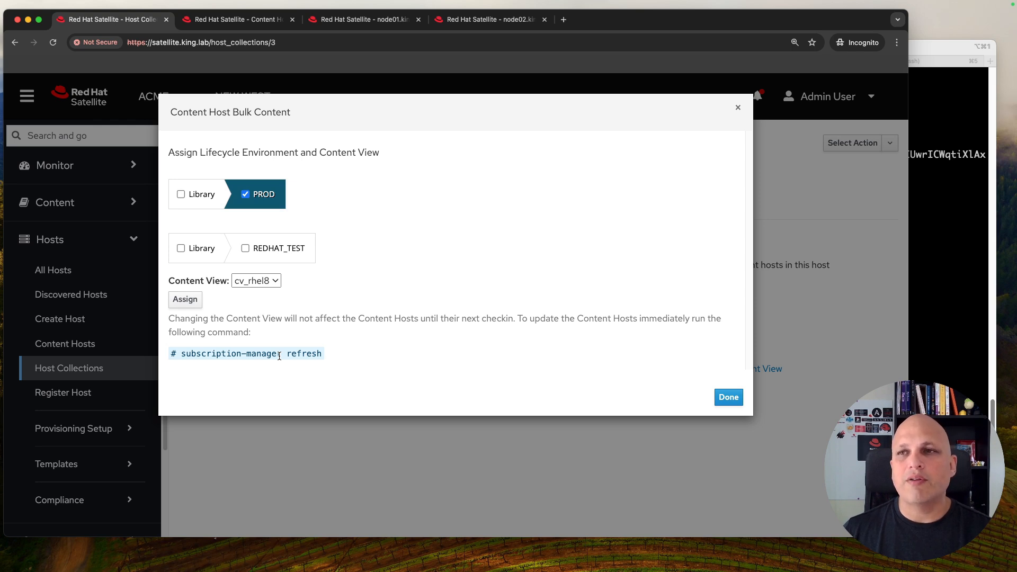
drag(181, 354, 326, 355)
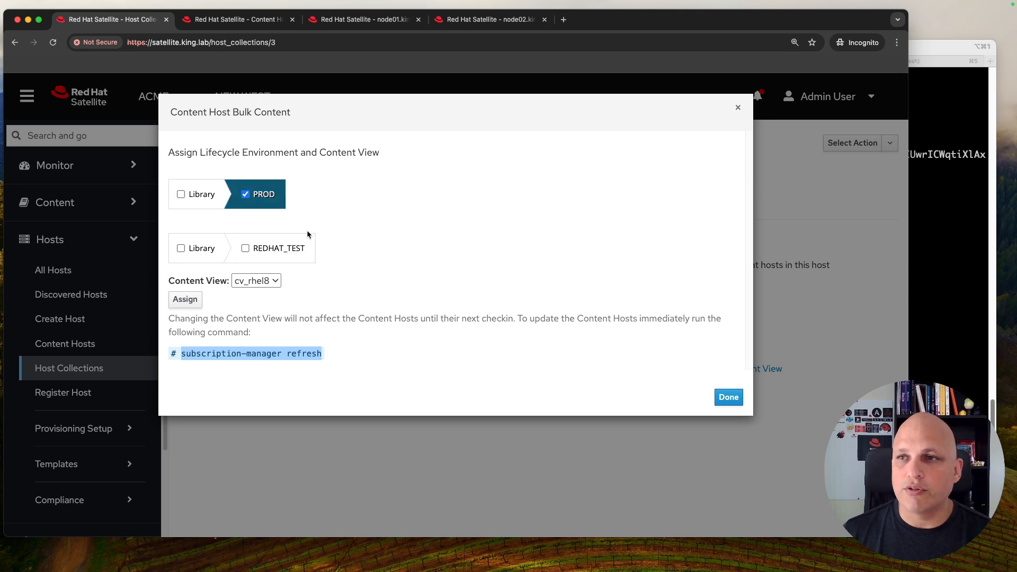
click(390, 221)
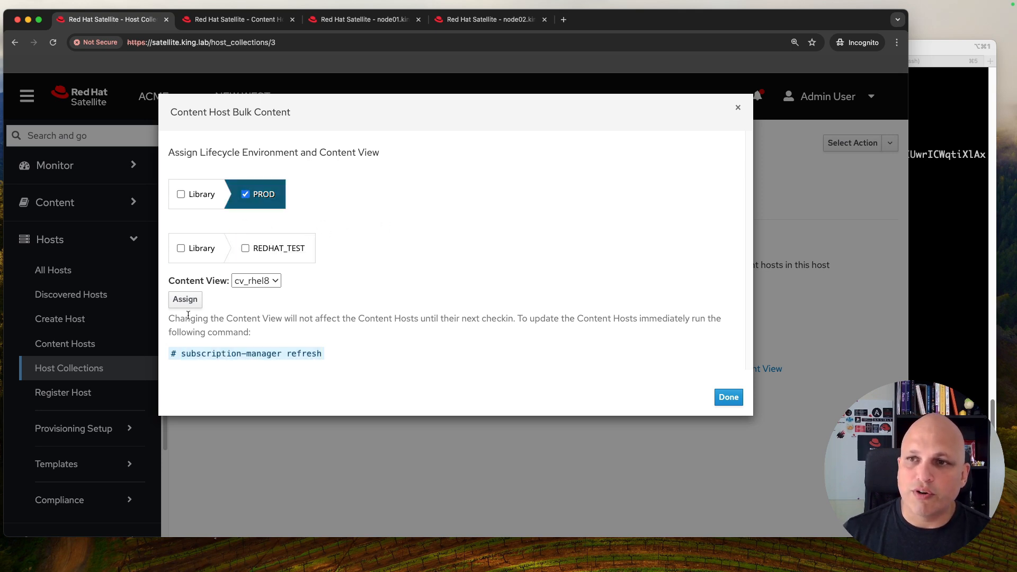
click(184, 300)
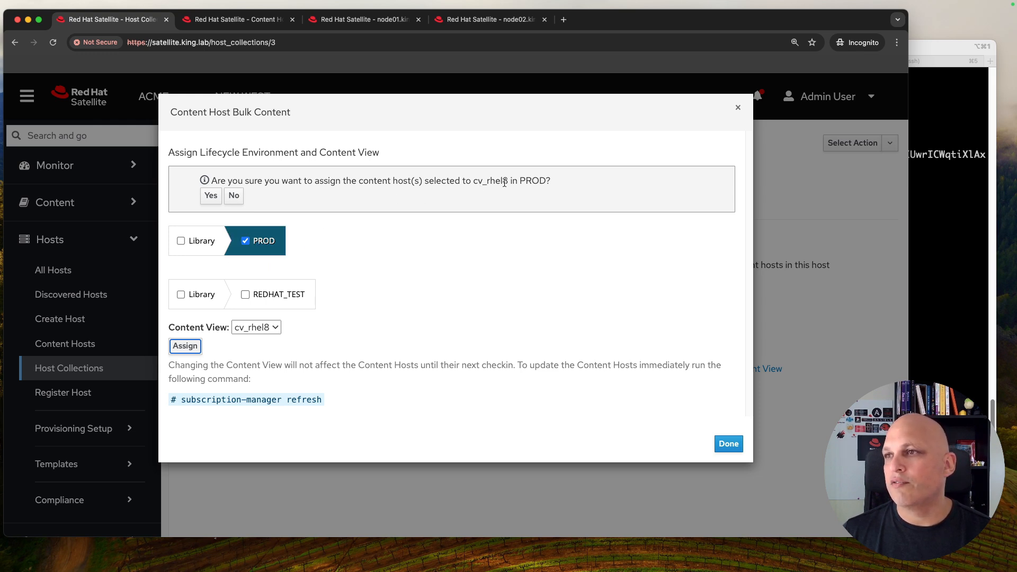
click(211, 196)
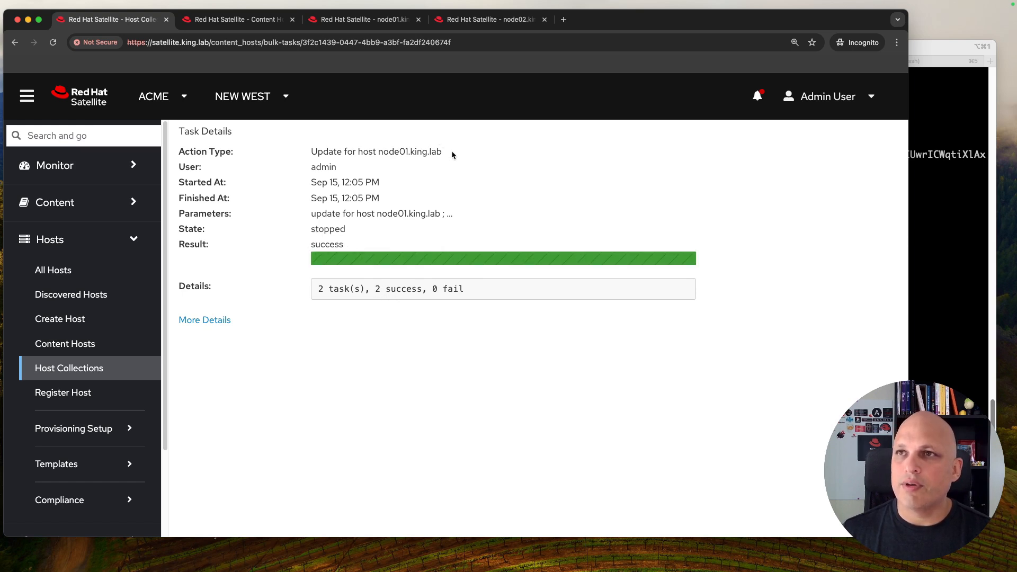
Reload the filtered content hosts list and check both nodes' lifecycle environment and content view.
click(238, 19)
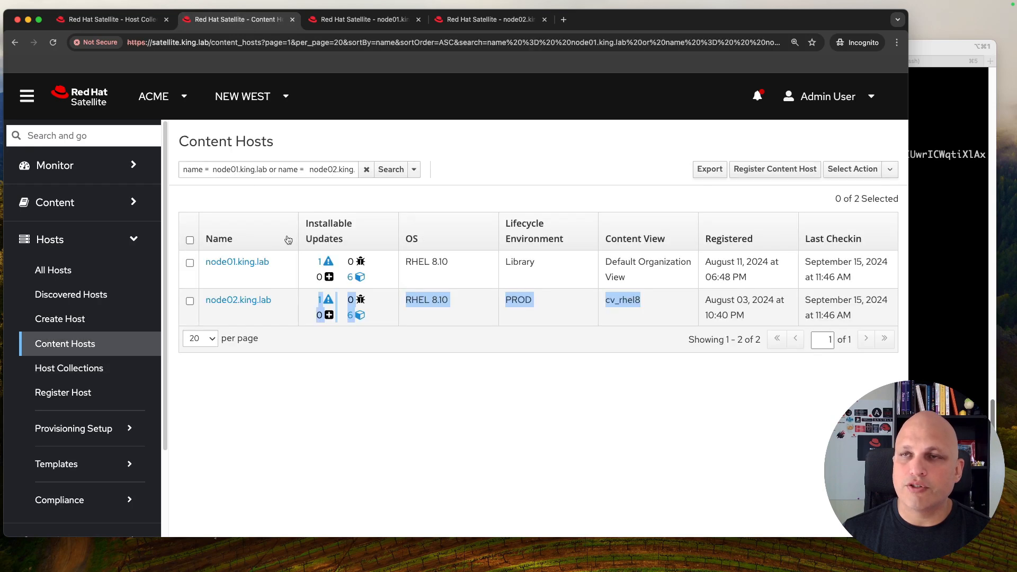
click(51, 43)
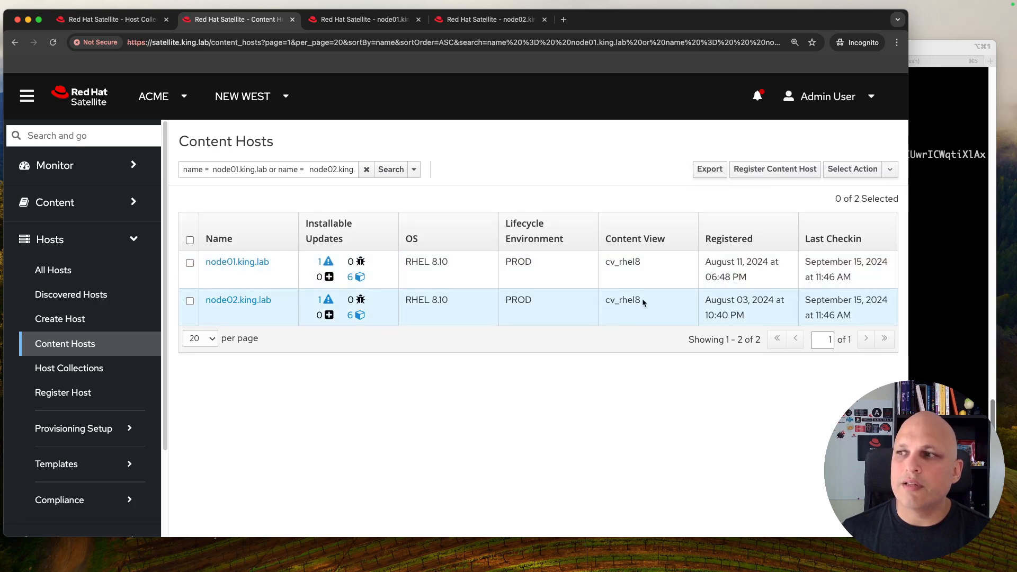
drag(641, 301, 603, 301)
drag(642, 263, 603, 262)
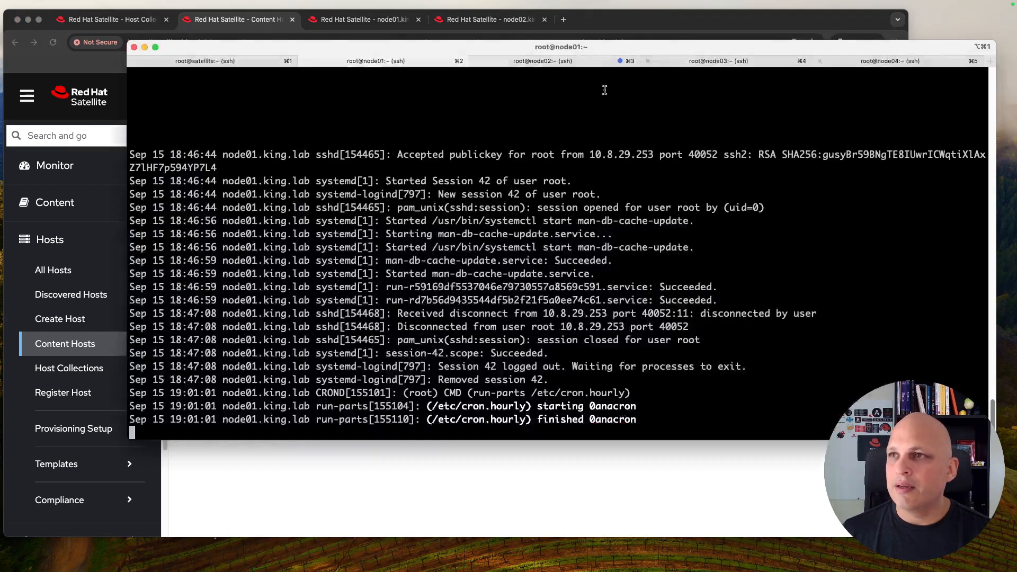
Switch to the terminal, stop the live log output in the node01 and node02 sessions, and clear the node02 screen.
click(931, 53)
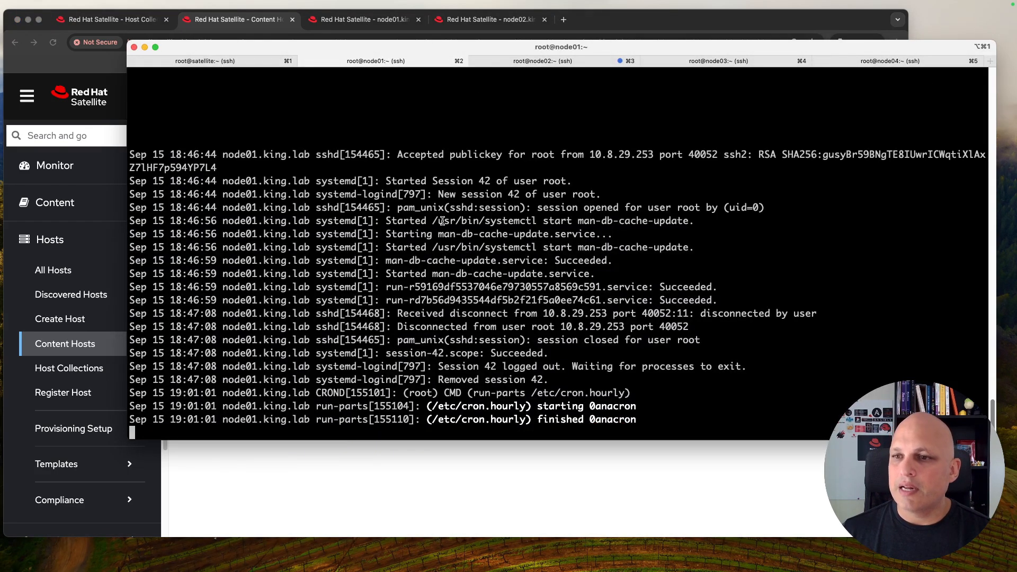
key(ctrl+c)
click(506, 63)
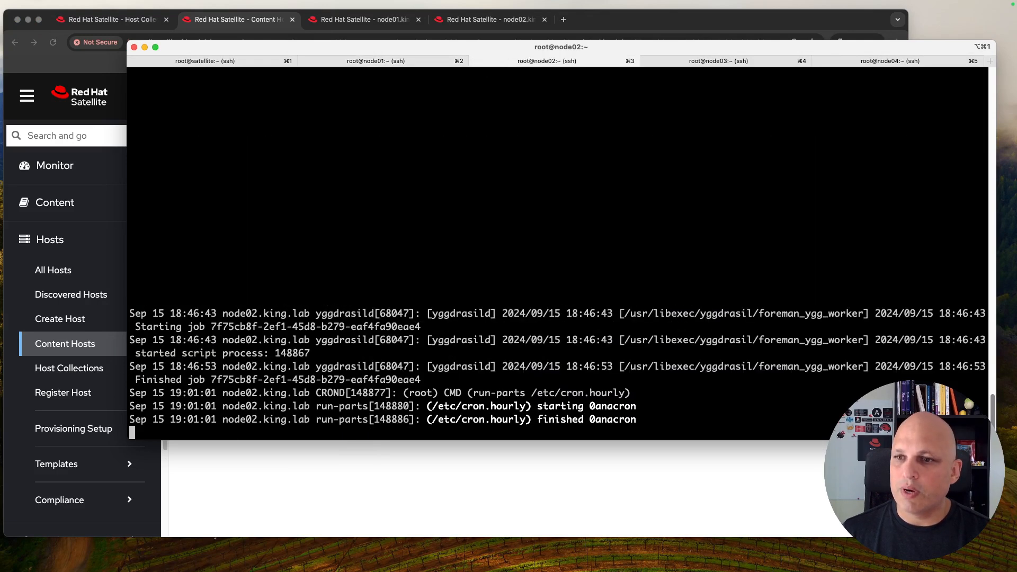
key(ctrl+c)
key(ctrl+l)
Clear the node01 session's screen and run subscription-manager identity to check its environment.
click(420, 63)
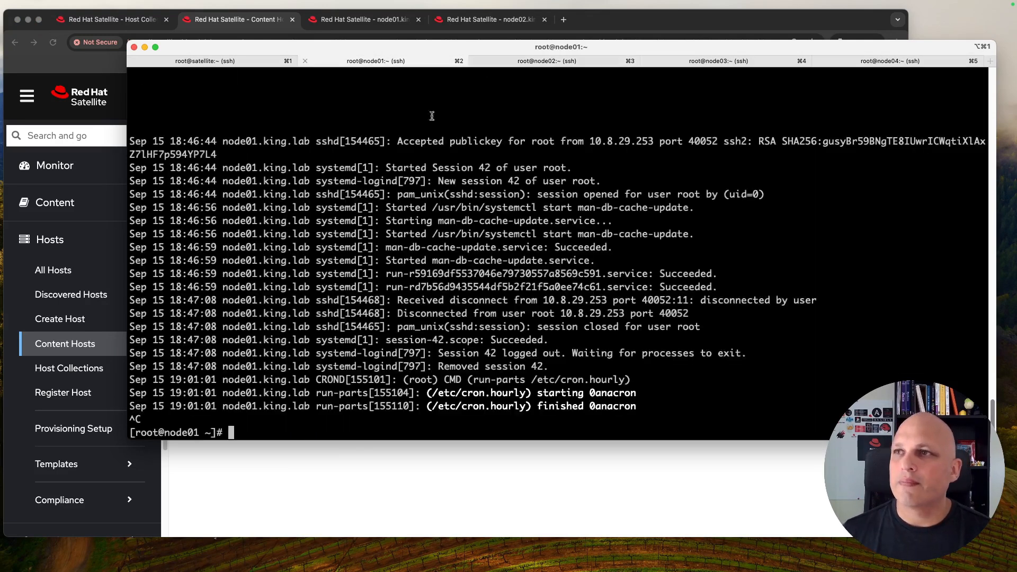
key(ctrl+l)
text(subscription-manager identity)
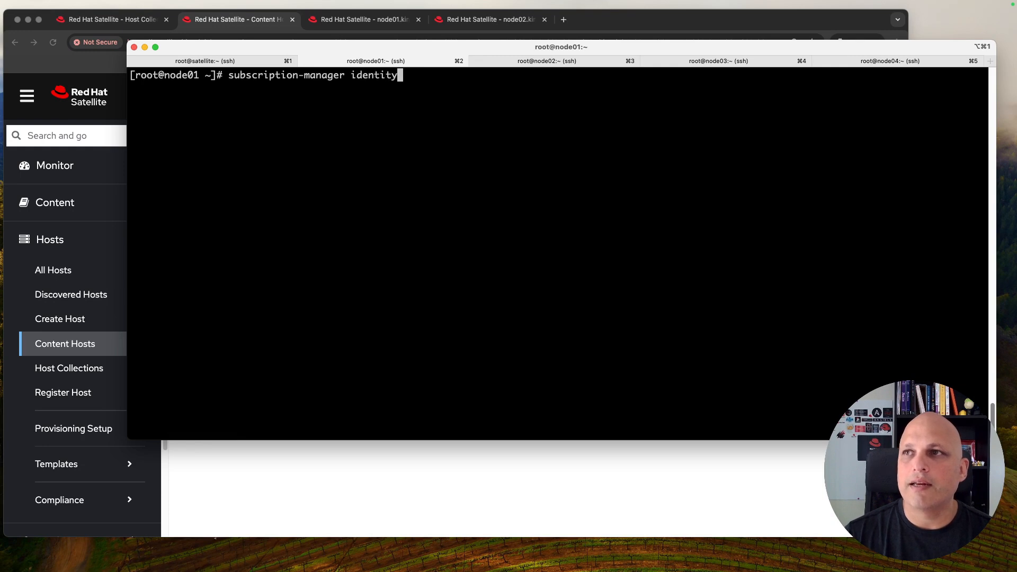
key(Return)
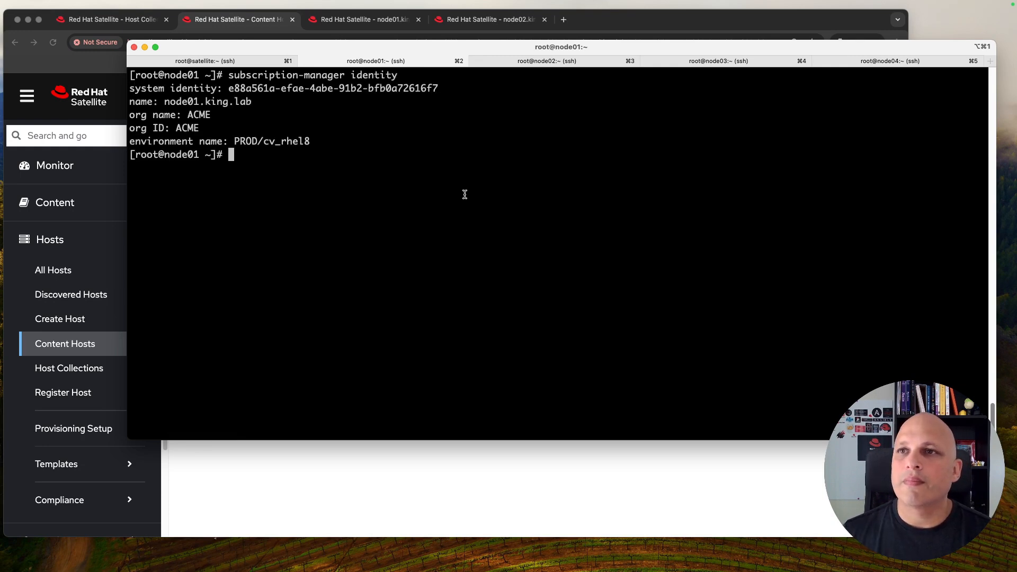
Check node01's environment name in the output, and run subscription-manager identity in the node02 session.
drag(234, 141, 310, 140)
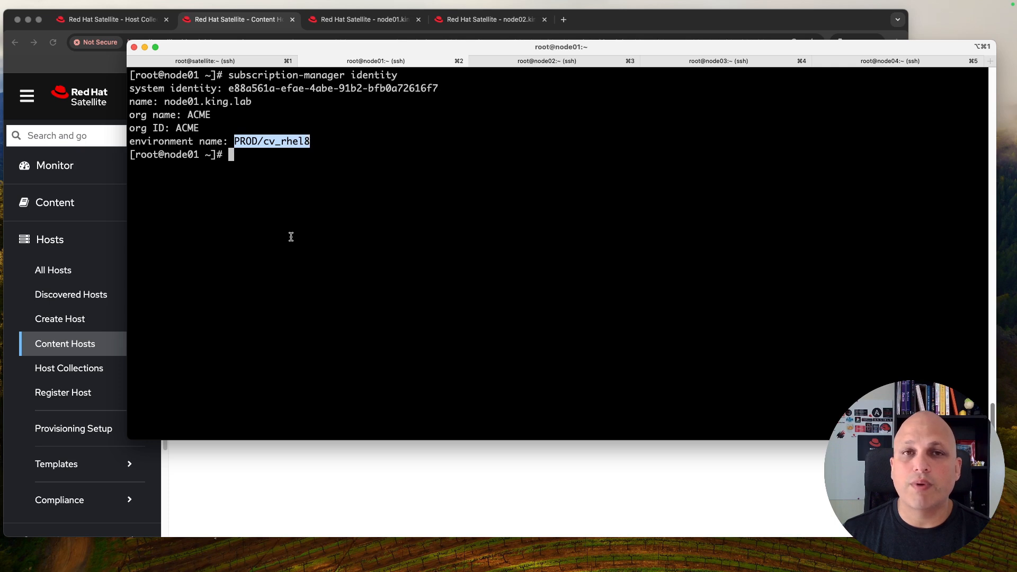
key(super+3)
text(subsc)
key(Tab)
text(identity)
key(Return)
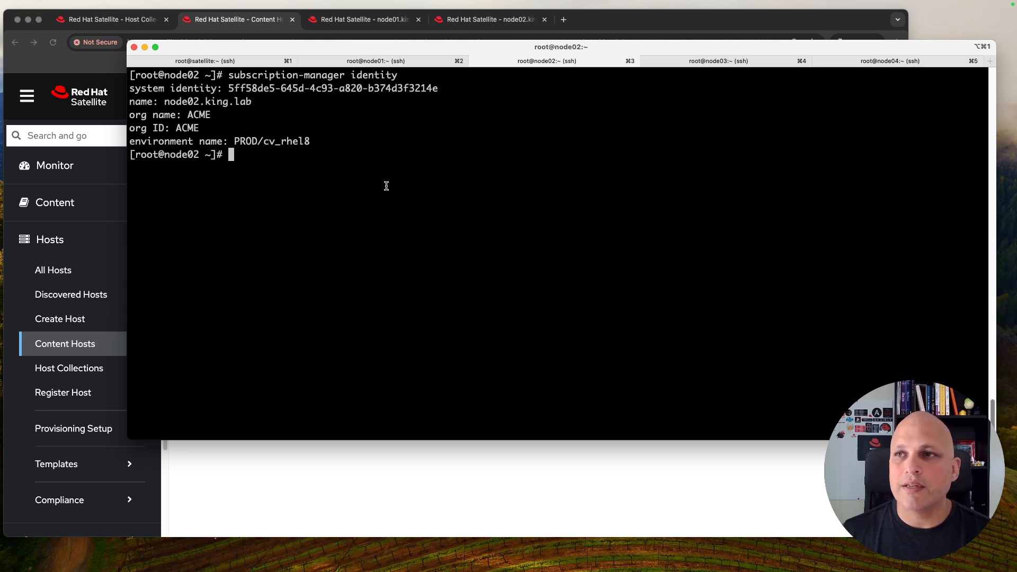
Run subscription-manager refresh twice in the node02 session.
text(subscription-manager )
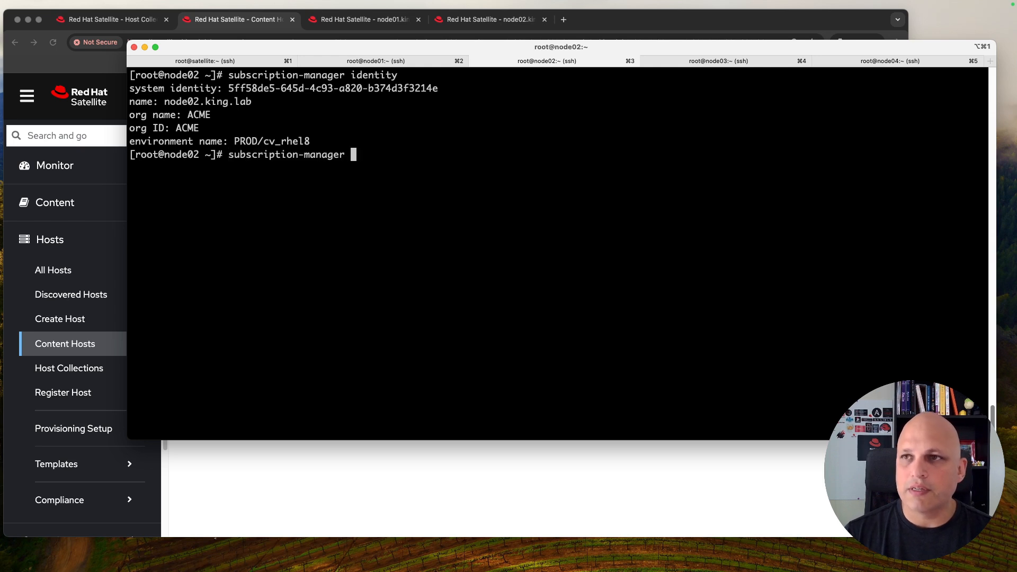
text(refresh)
key(Return)
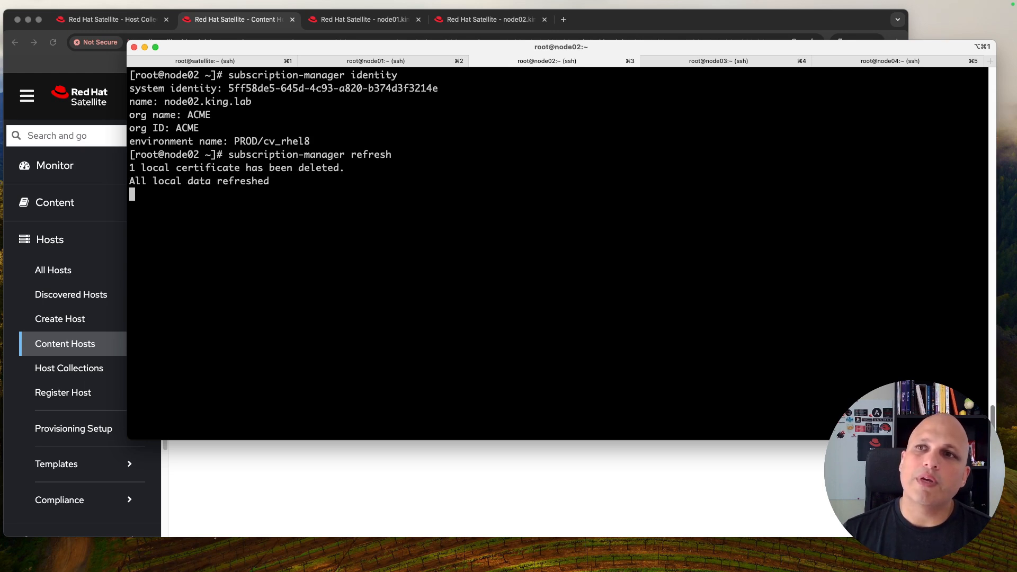
key(Up)
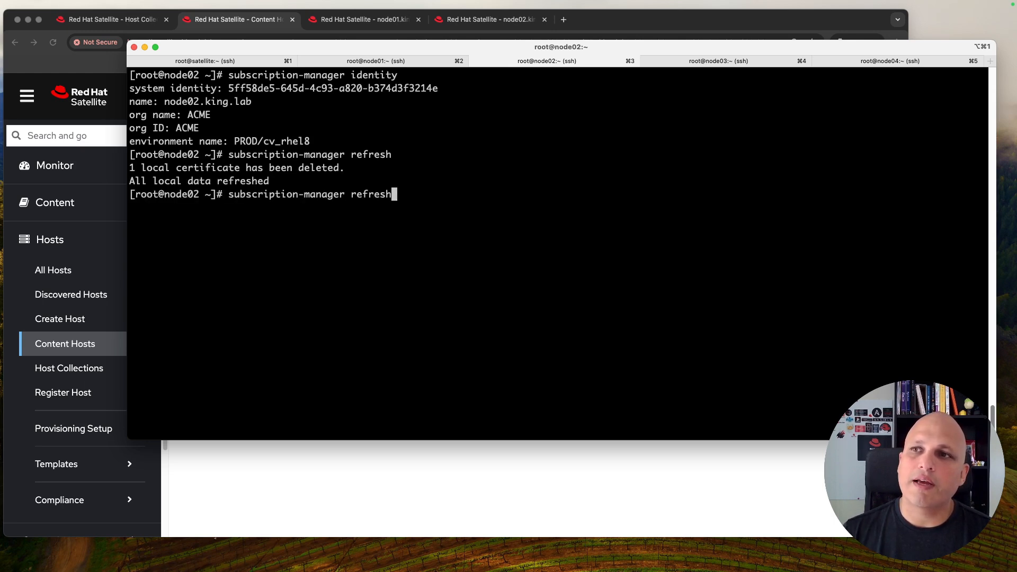
key(Return)
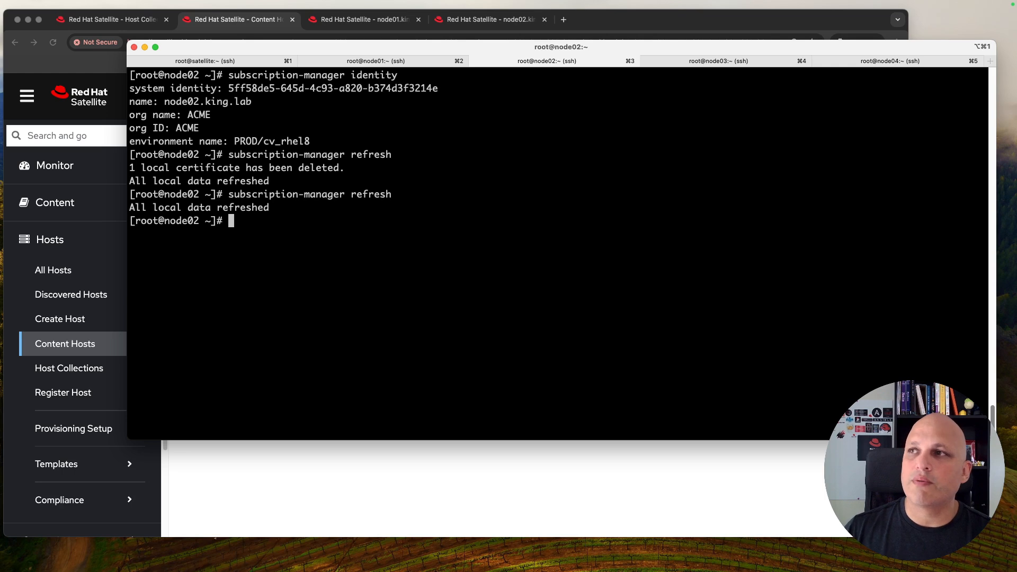
Run subscription-manager refresh twice in the node01 session.
click(391, 63)
click(398, 177)
text(subsc)
key(Tab)
text(refresh)
key(Return)
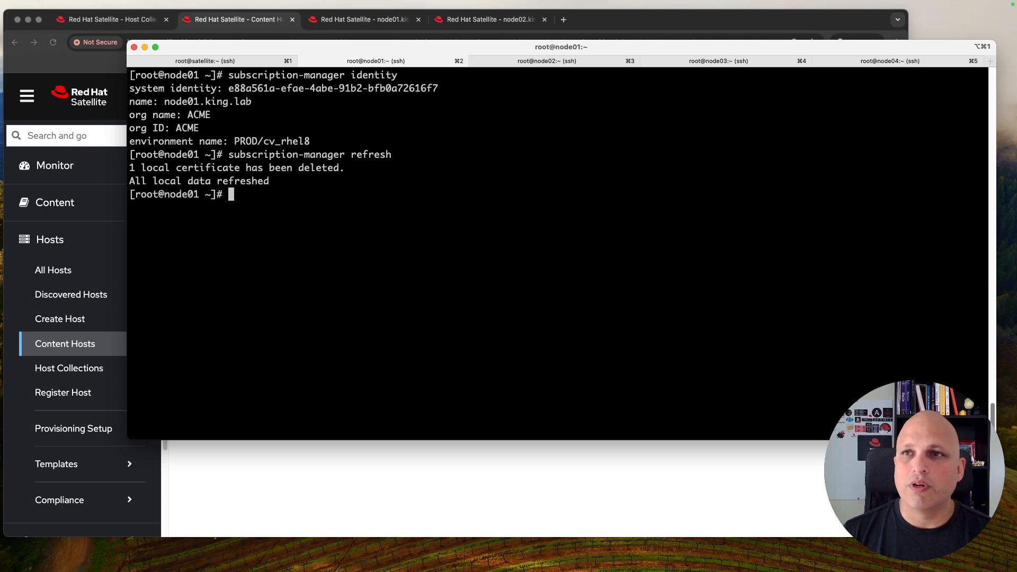
key(Up)
key(Return)
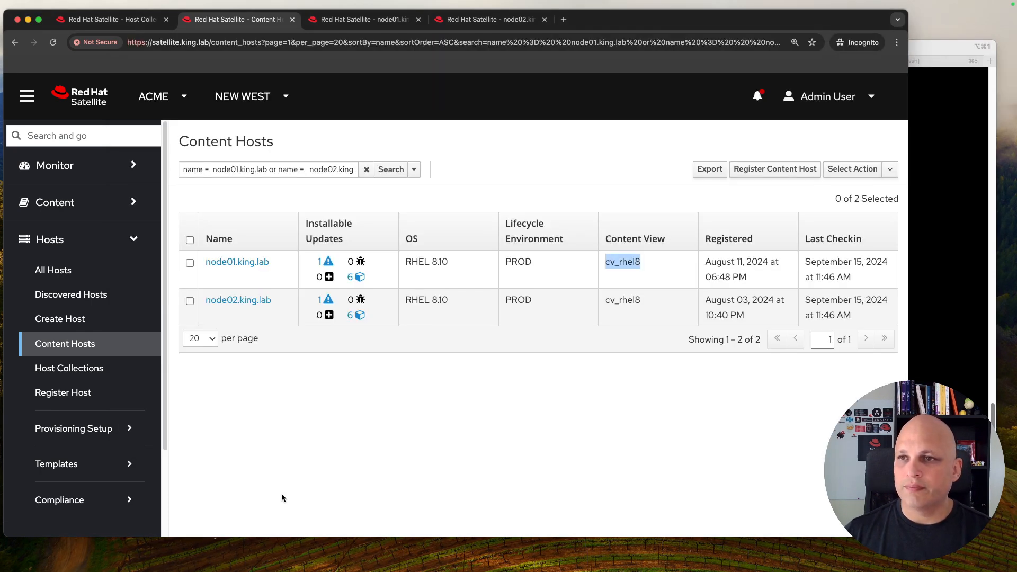
In the browser, reload the filtered content hosts list, and assign the W_35 collection's hosts to Default Organization View in Library.
click(281, 494)
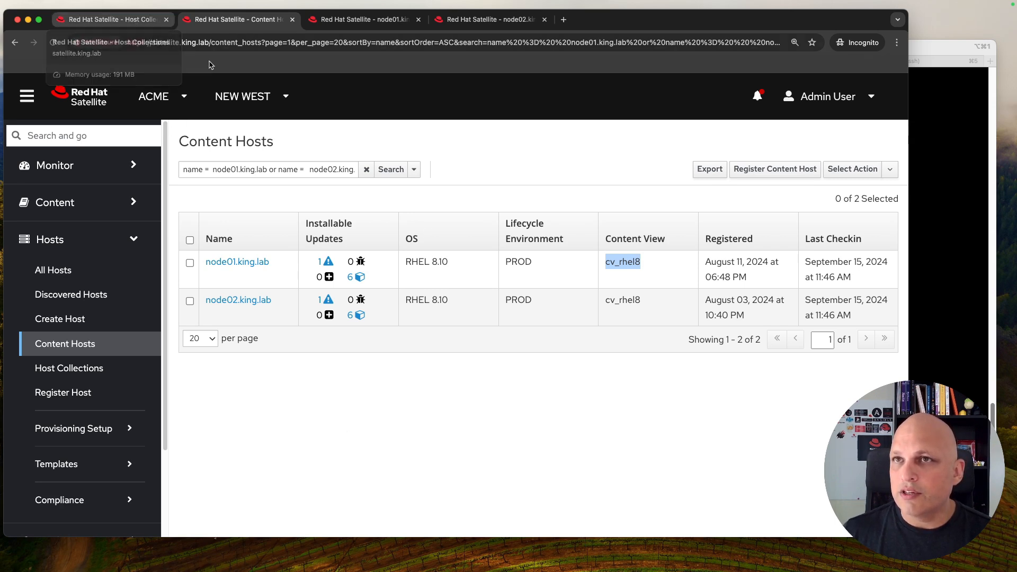
click(53, 41)
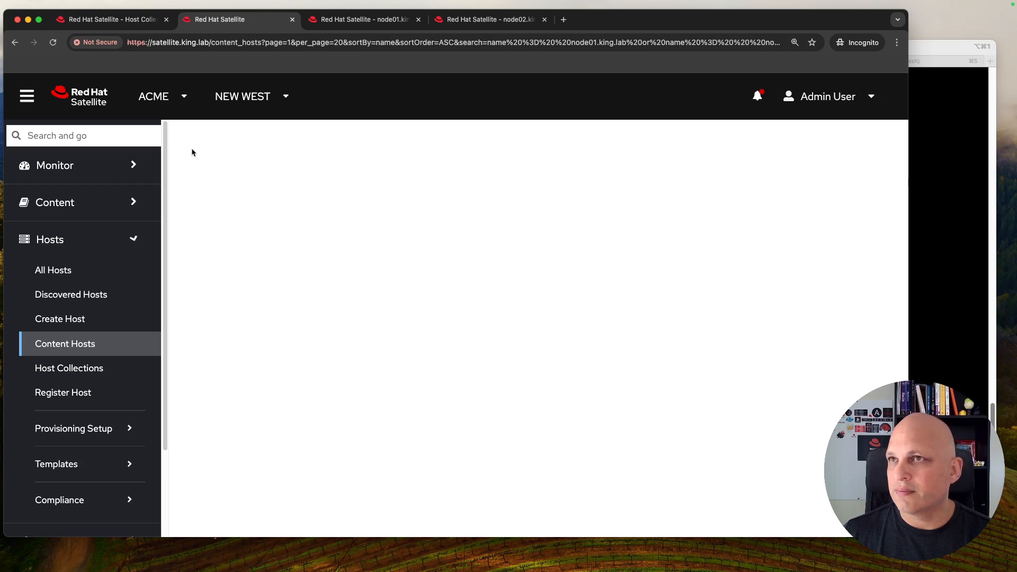
click(138, 20)
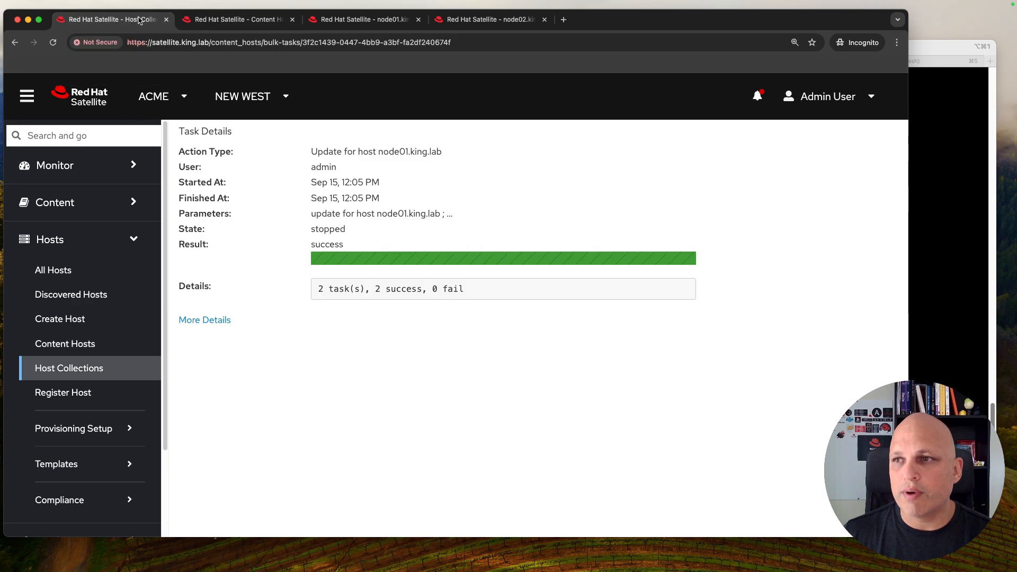
click(95, 368)
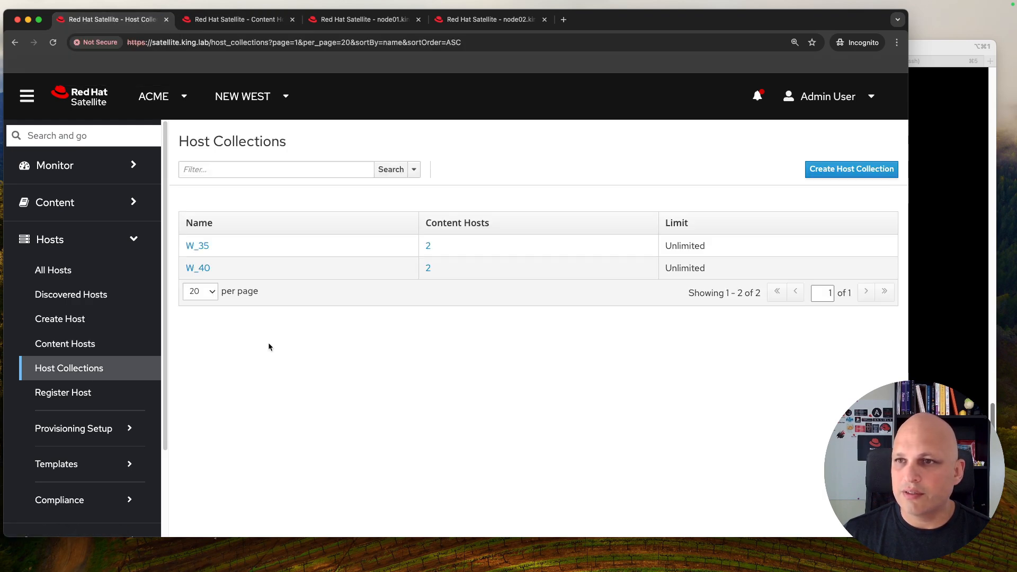
click(199, 246)
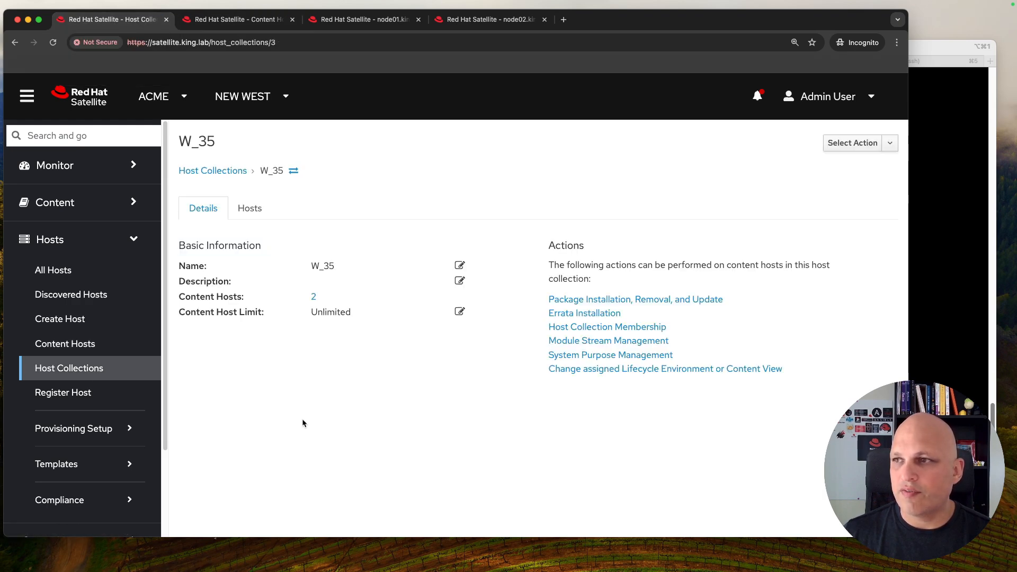
click(642, 369)
click(196, 193)
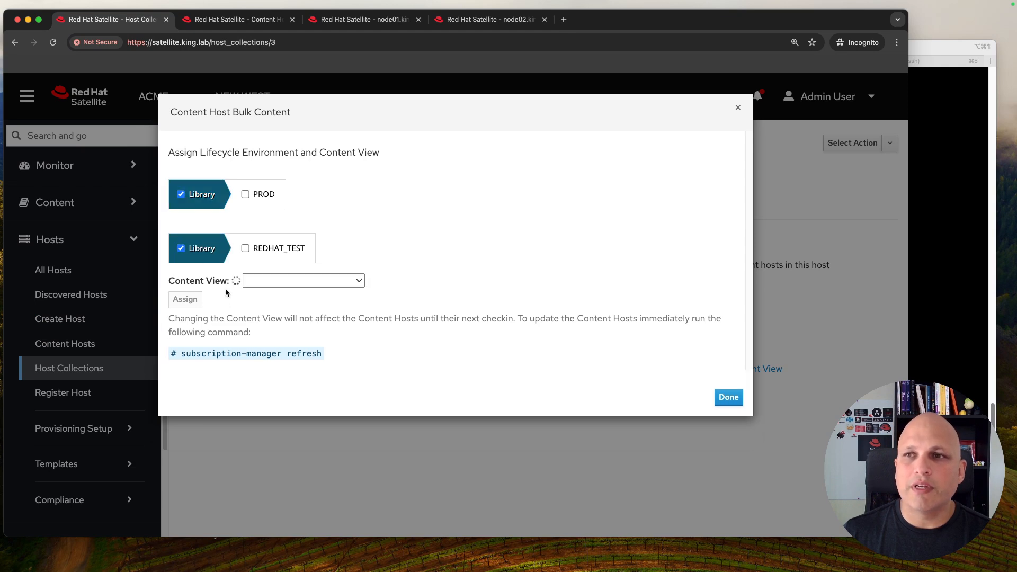
click(295, 280)
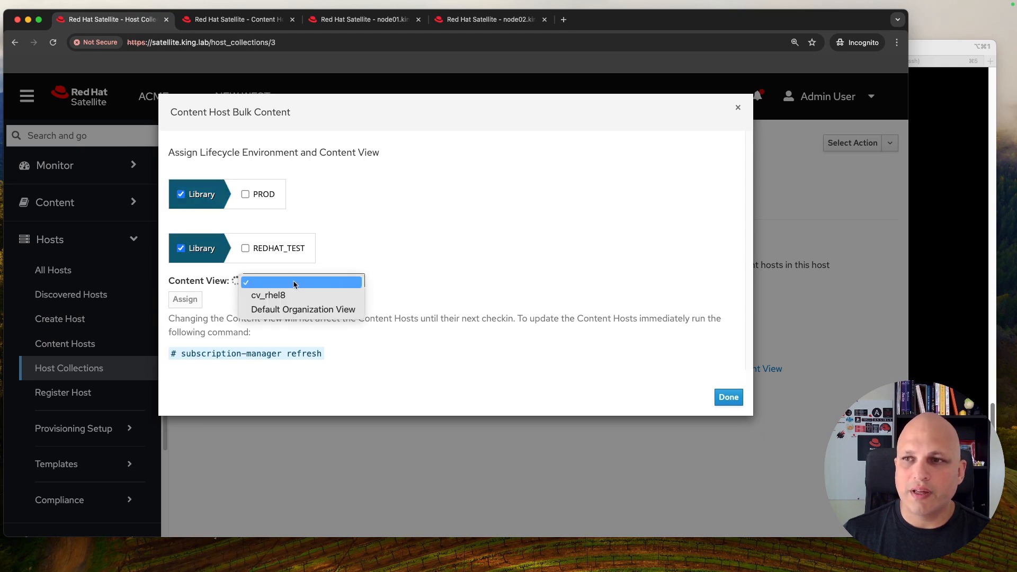
click(293, 310)
click(185, 300)
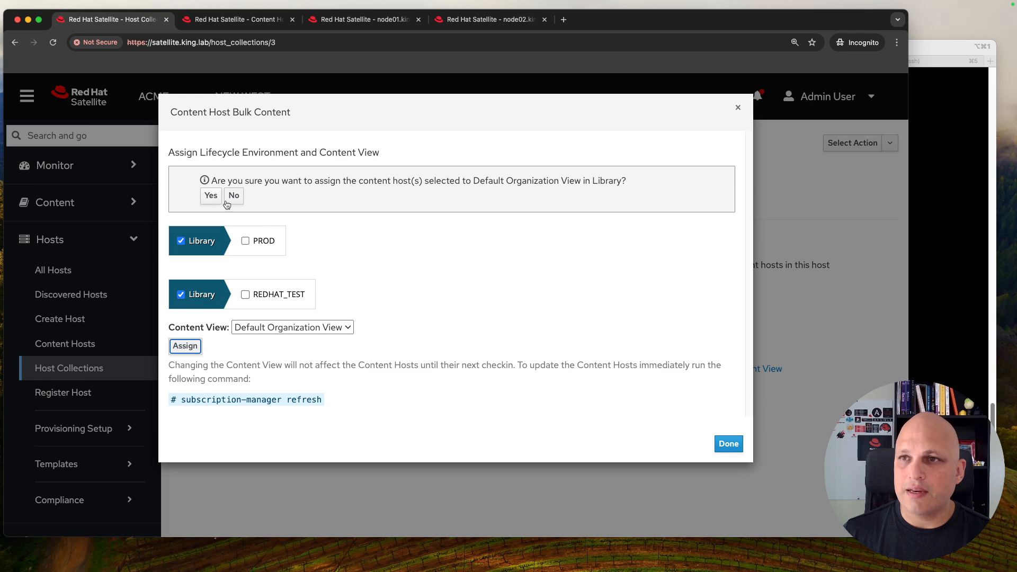
click(210, 196)
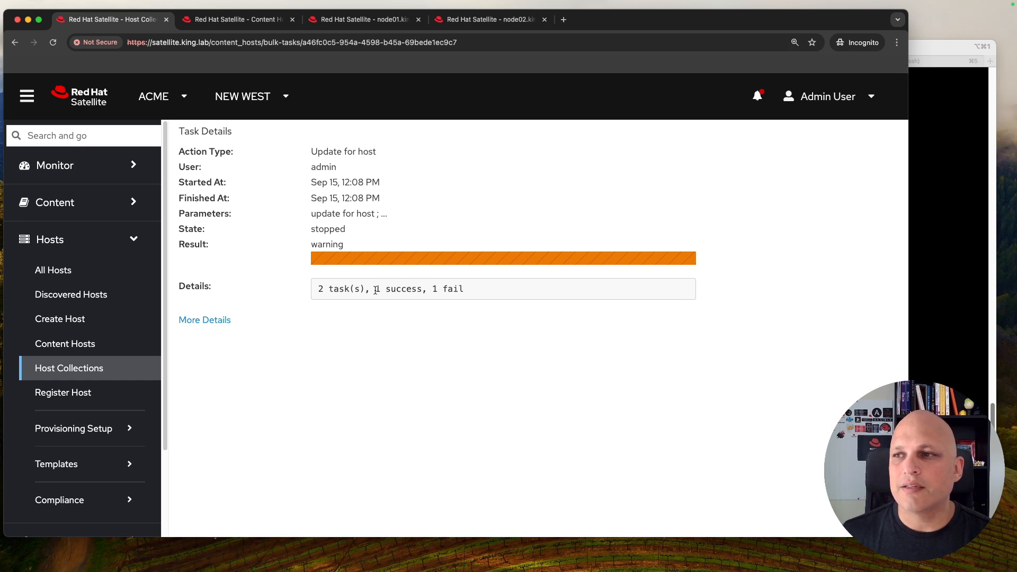
Inspect the bulk update task's details and its Actions::BulkAction run step in the Dynflow console, and close the console.
click(224, 319)
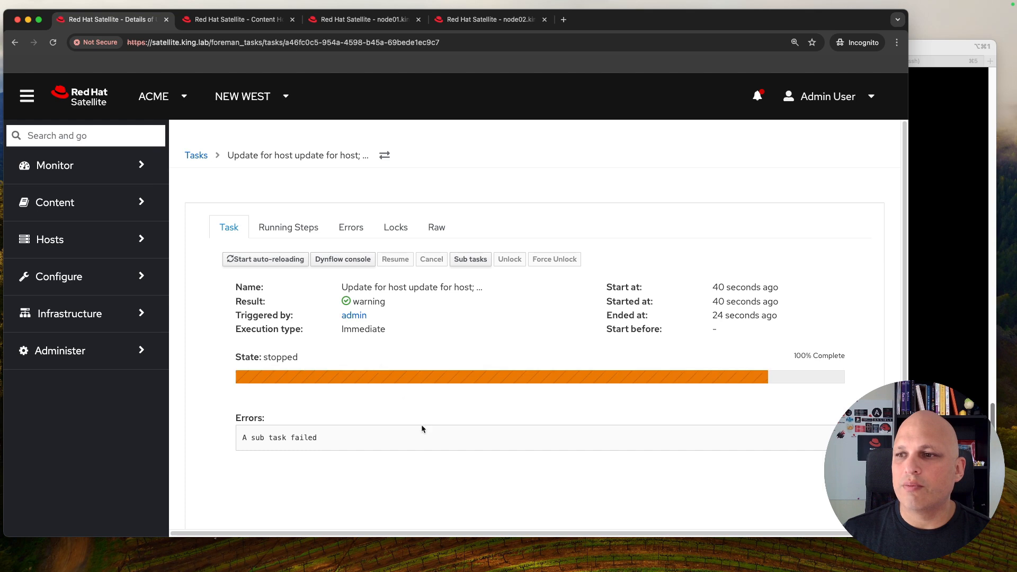
scroll(424, 423, down, 1)
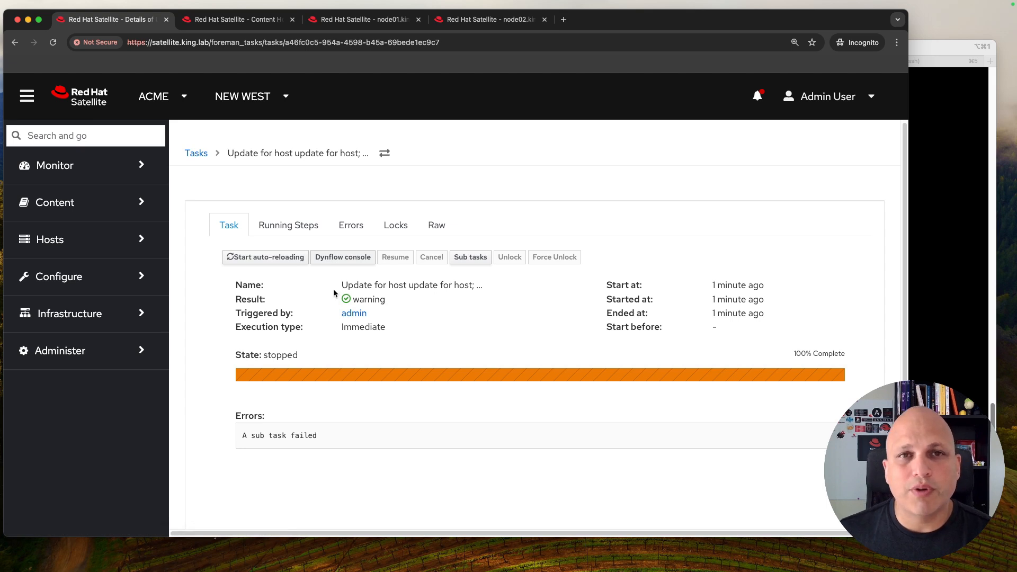
super+click(351, 258)
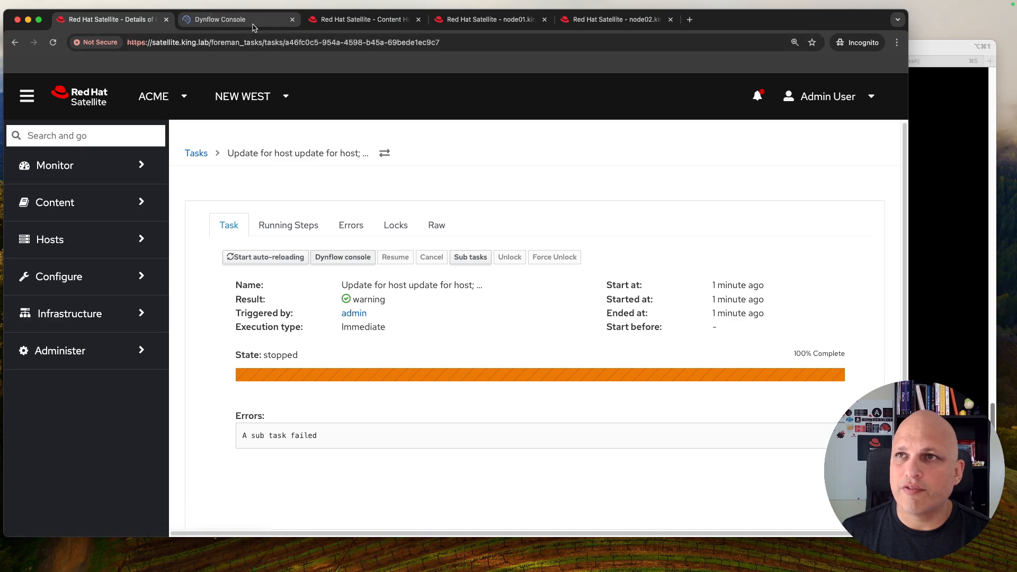
click(251, 27)
click(173, 289)
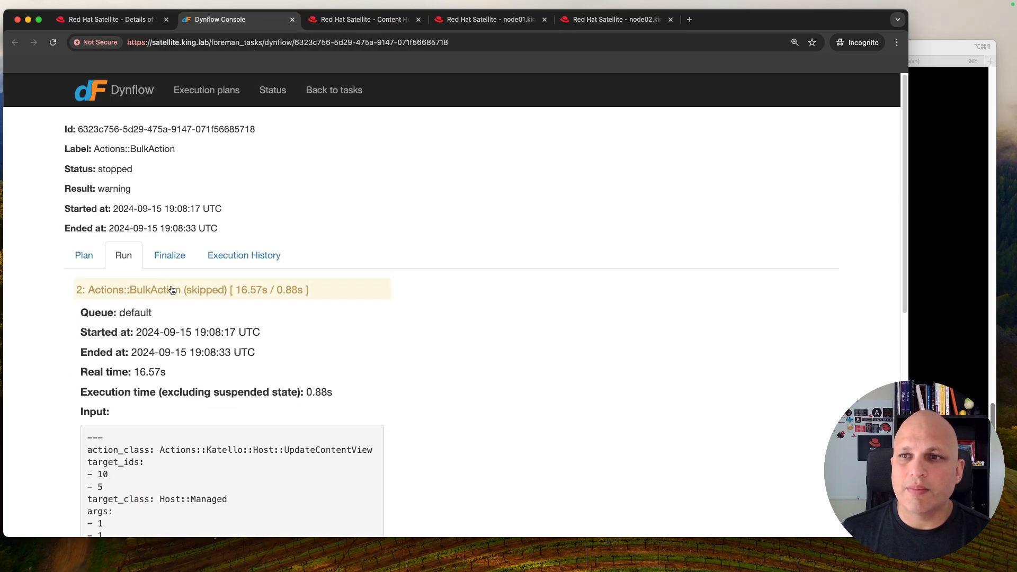
scroll(361, 358, down, 5)
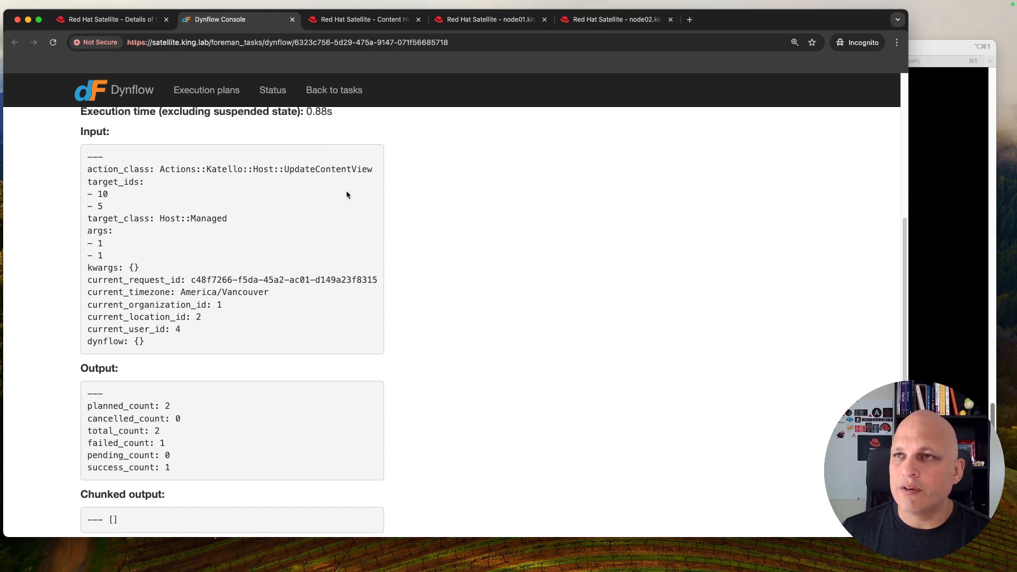
click(293, 19)
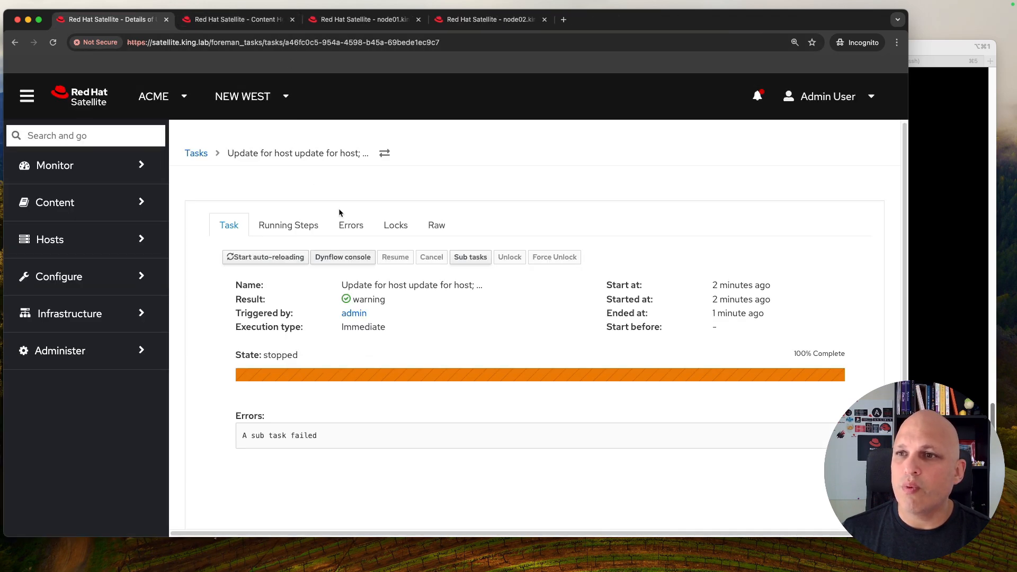
Compare the assigned content view and lifecycle environment of node01.king.lab and node02.king.lab in the content hosts list and host overviews.
click(244, 19)
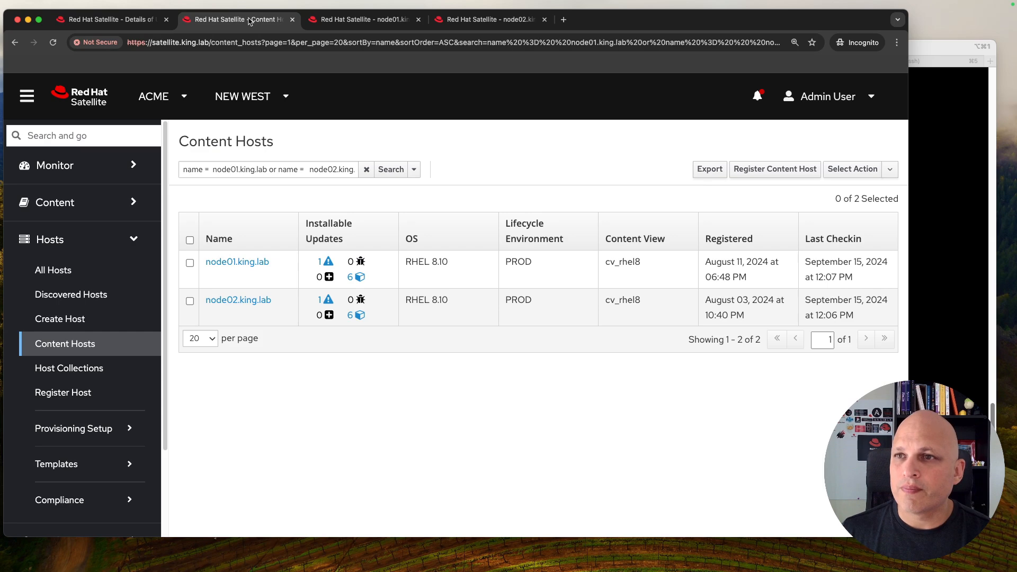
click(372, 21)
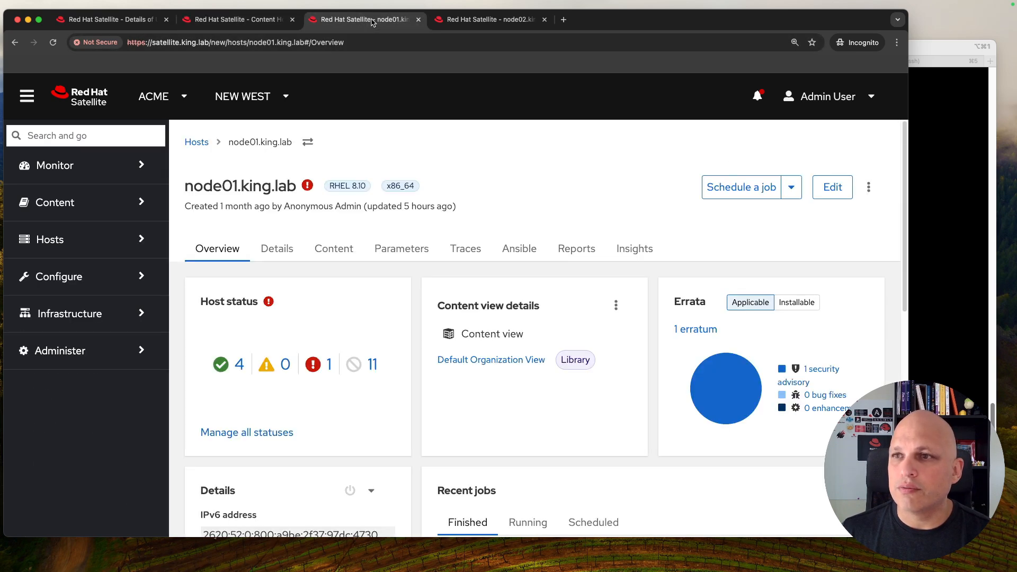
click(482, 21)
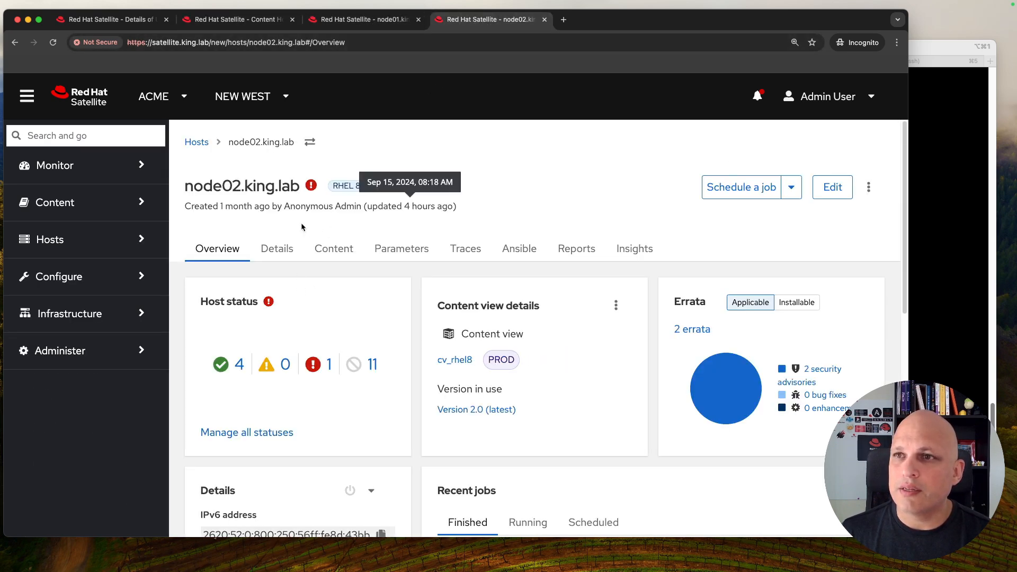
key(ctrl+shift+Tab)
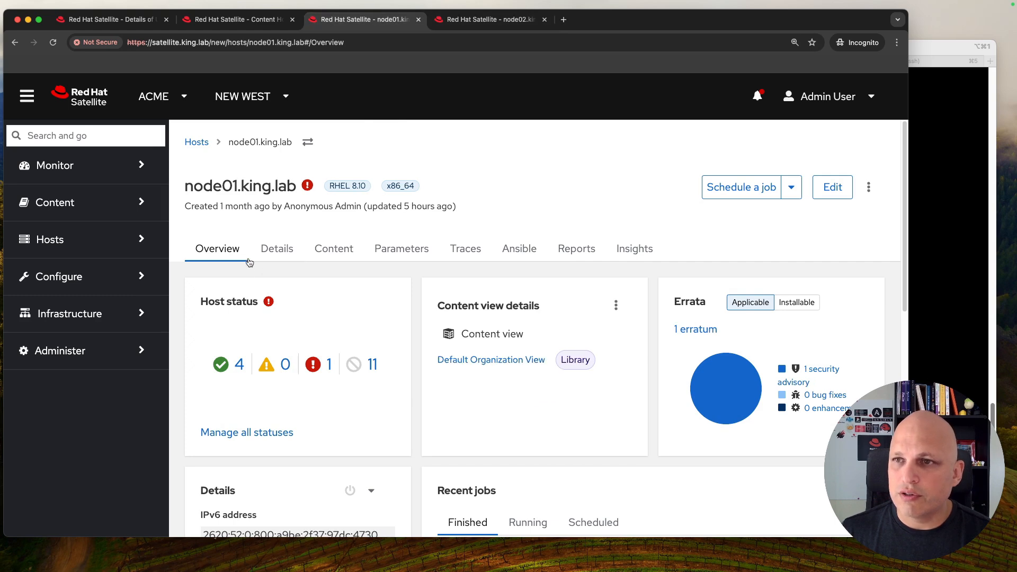
scroll(249, 264, down, 10)
scroll(264, 260, up, 9)
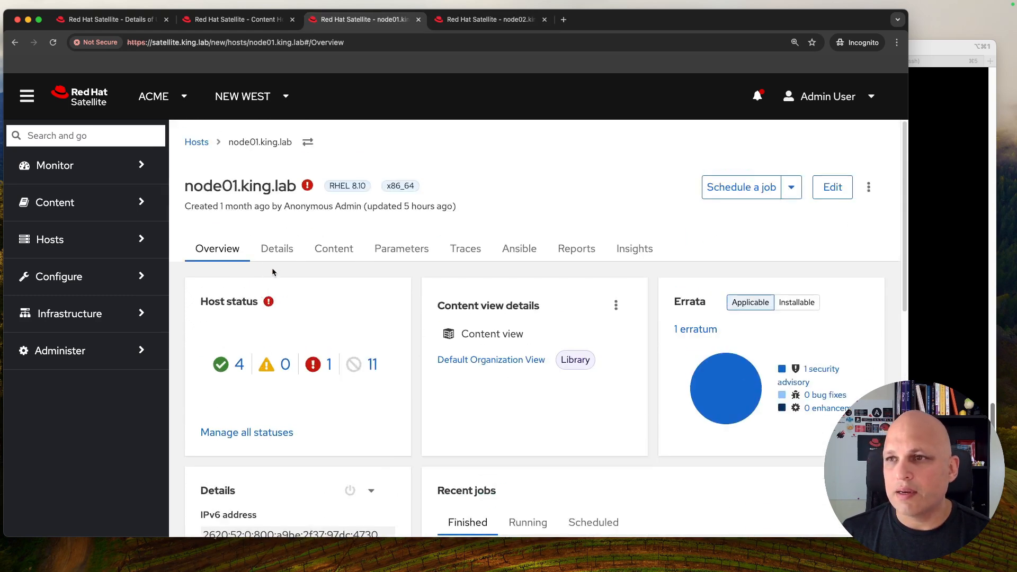
Check the content source in node01.king.lab's registration details, and return to its overview.
click(281, 252)
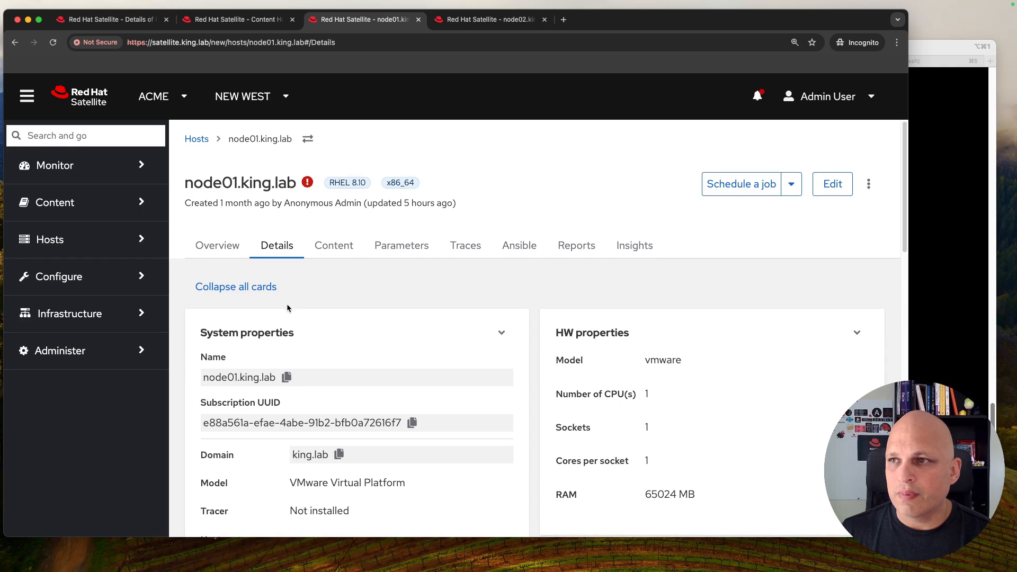
scroll(286, 302, down, 15)
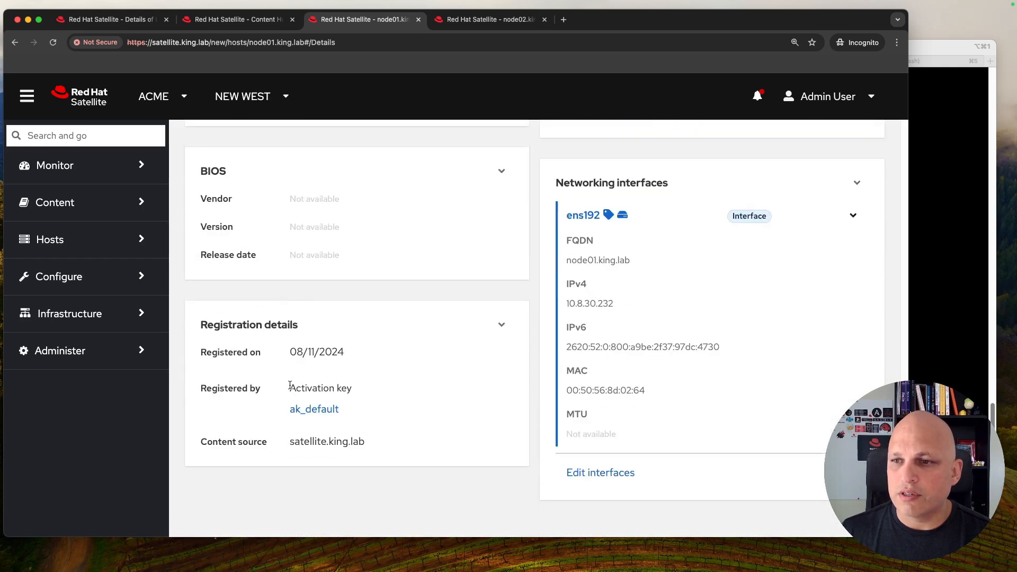
drag(291, 442, 365, 443)
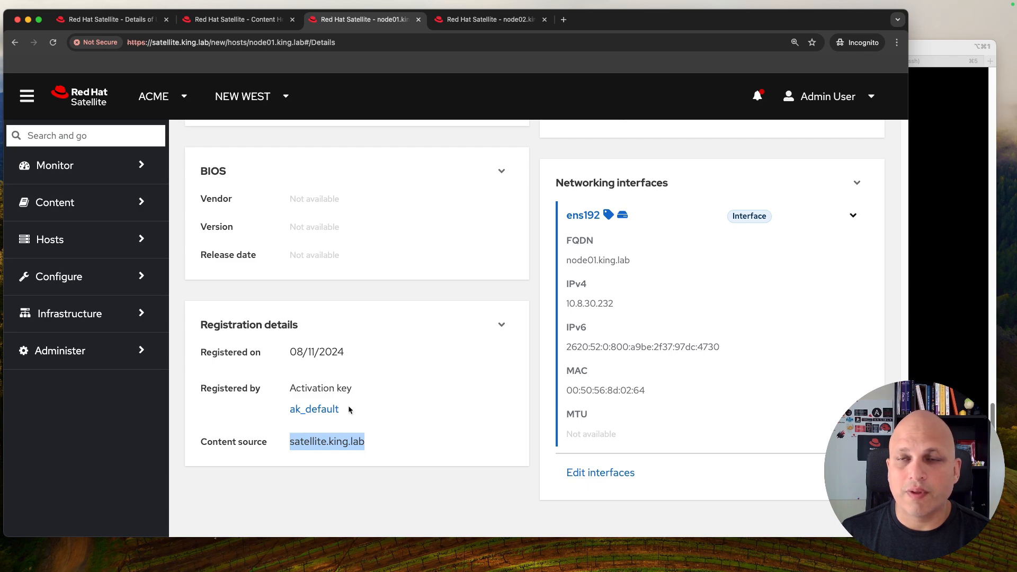
scroll(328, 362, up, 15)
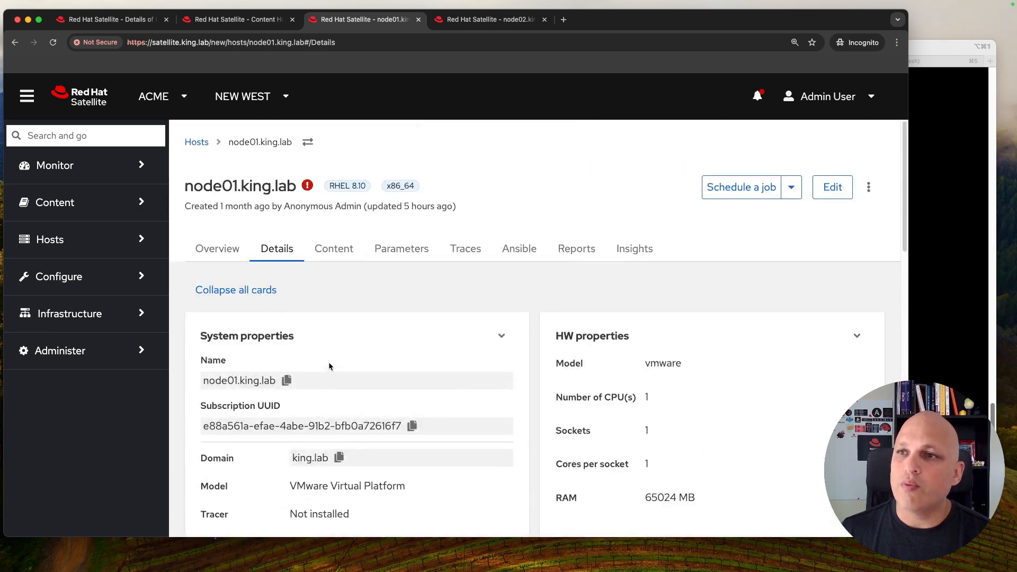
click(228, 251)
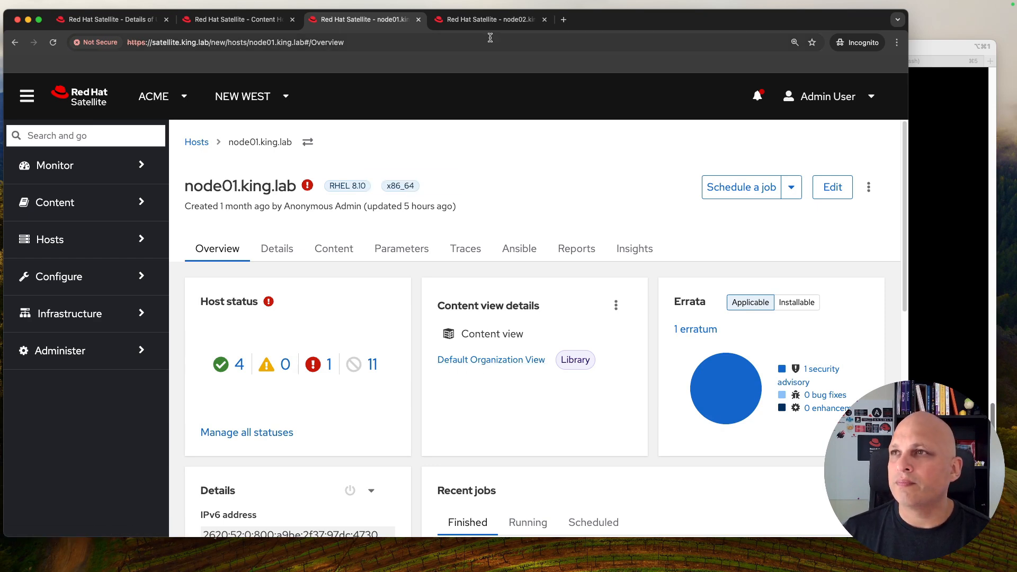
Check the content source in node02.king.lab's registration details, and return to the host's overview.
key(ctrl+Tab)
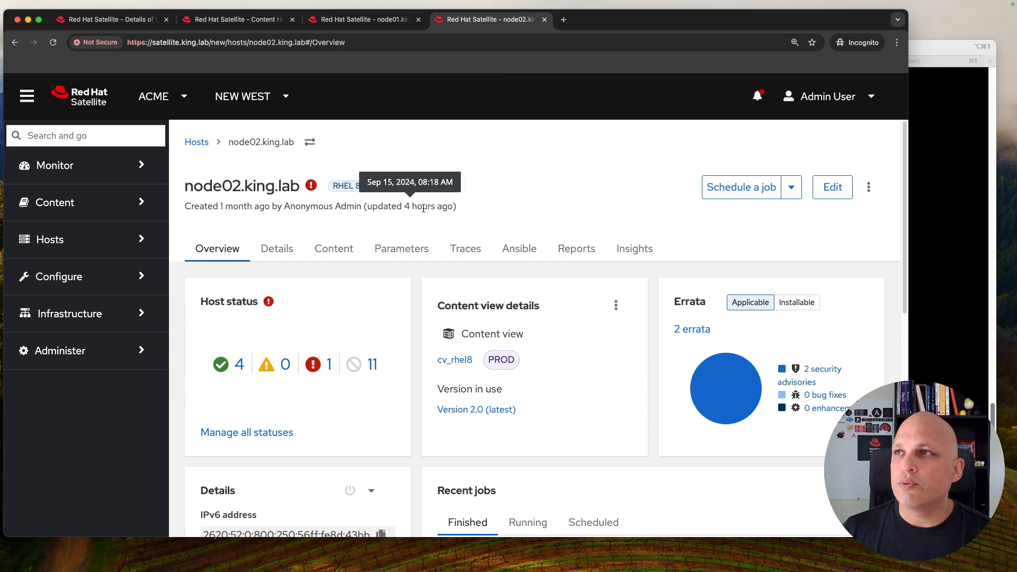
click(274, 254)
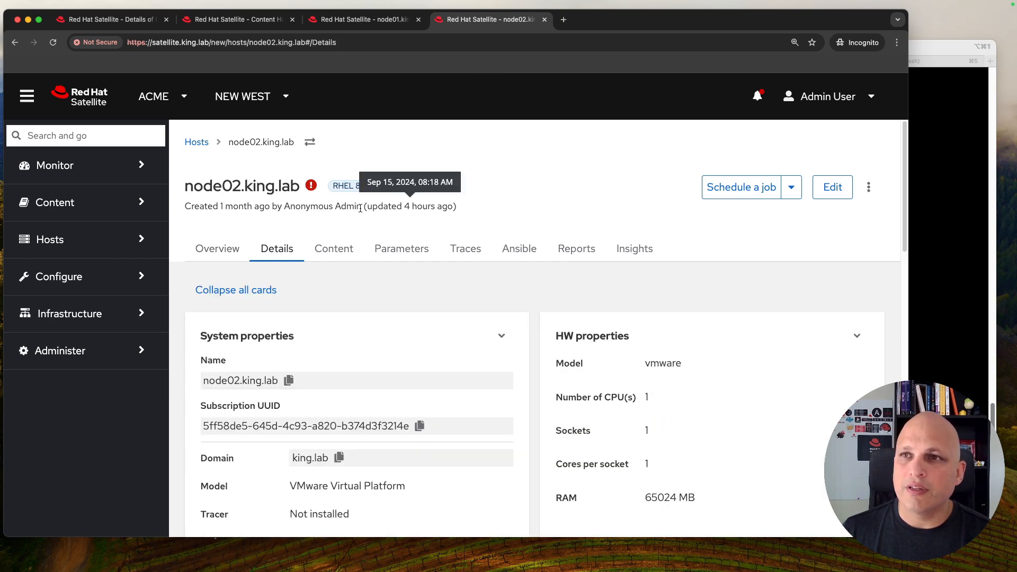
scroll(280, 215, down, 10)
scroll(280, 217, down, 3)
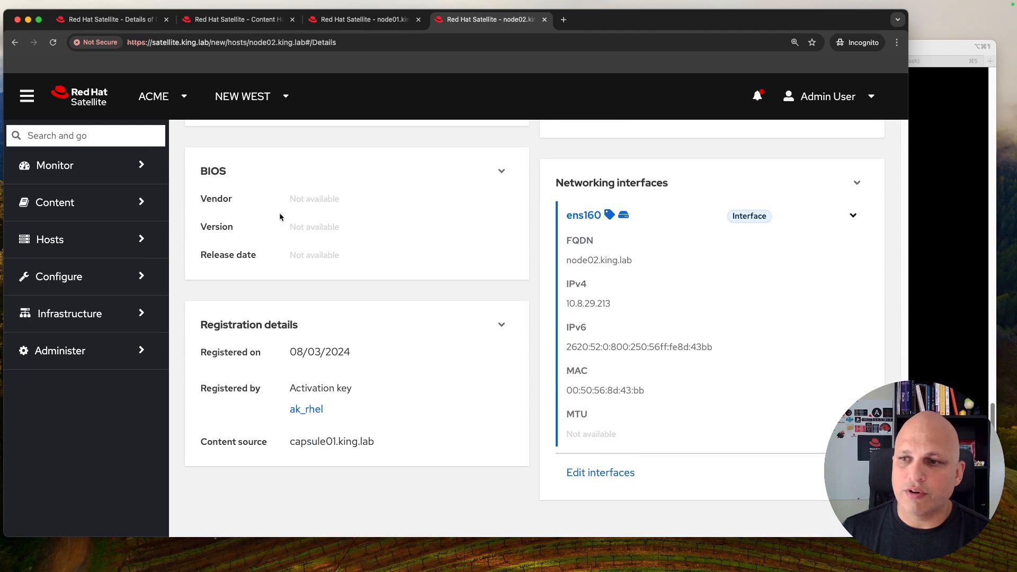
triple_click(349, 439)
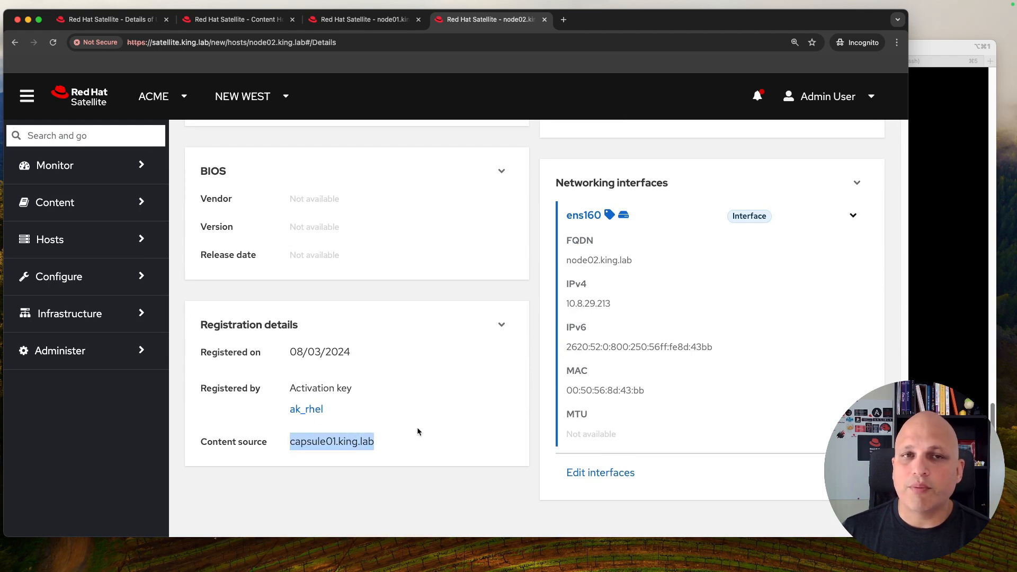
scroll(383, 326, up, 15)
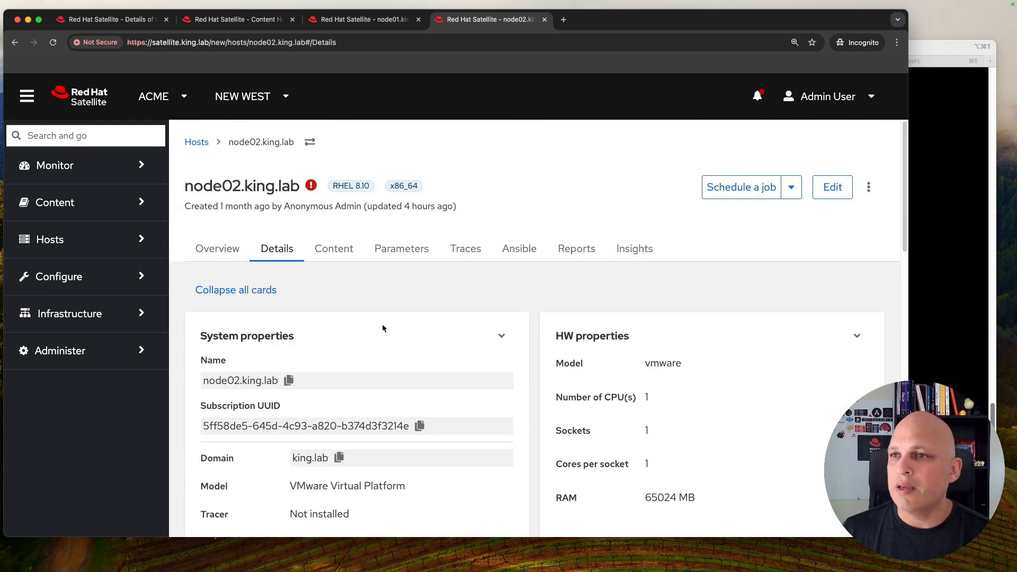
click(227, 250)
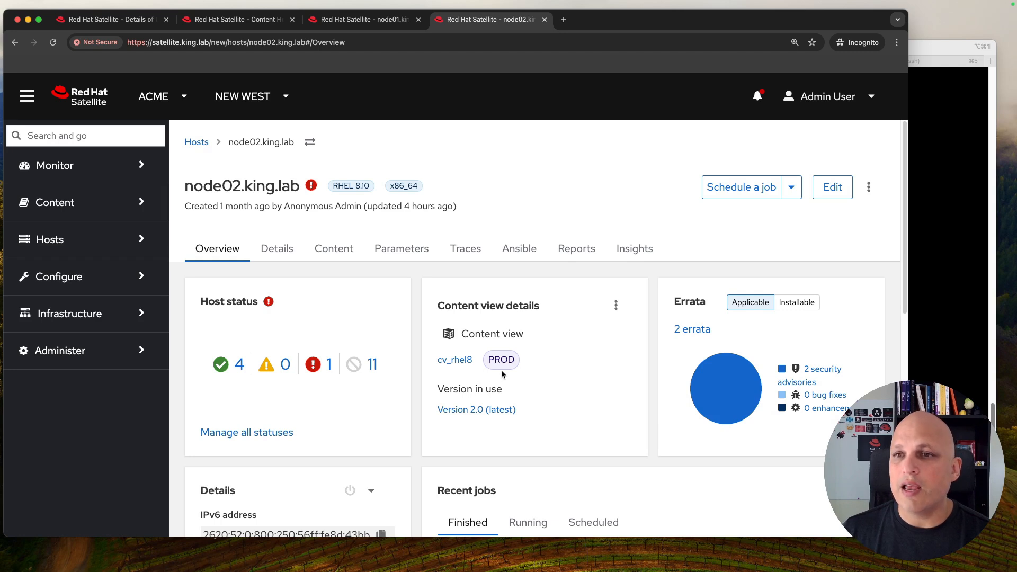
Open the Capsules list in a separate browser tab, and inspect the content views that capsule01.king.lab syncs for PROD.
click(113, 316)
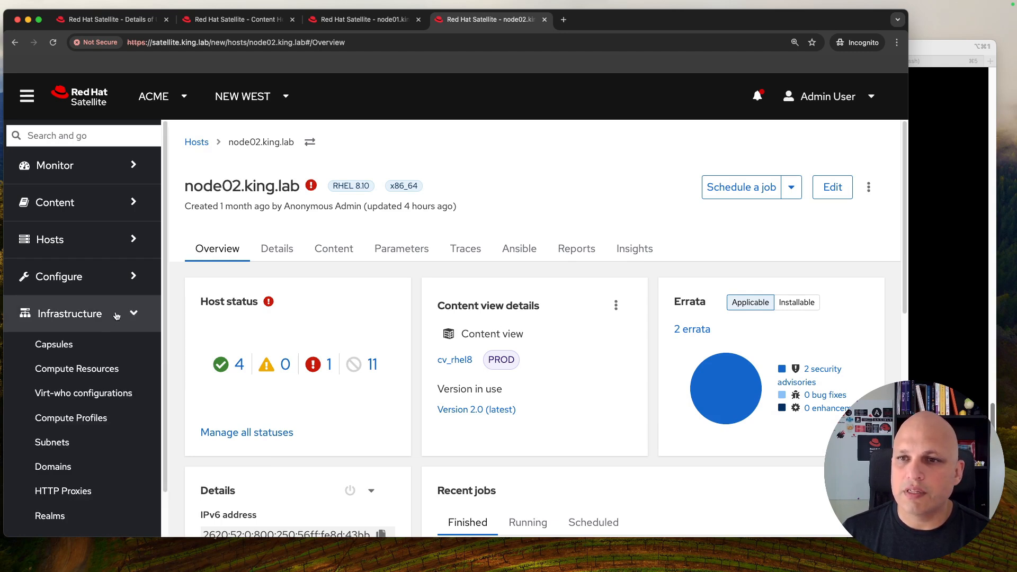
super+click(69, 350)
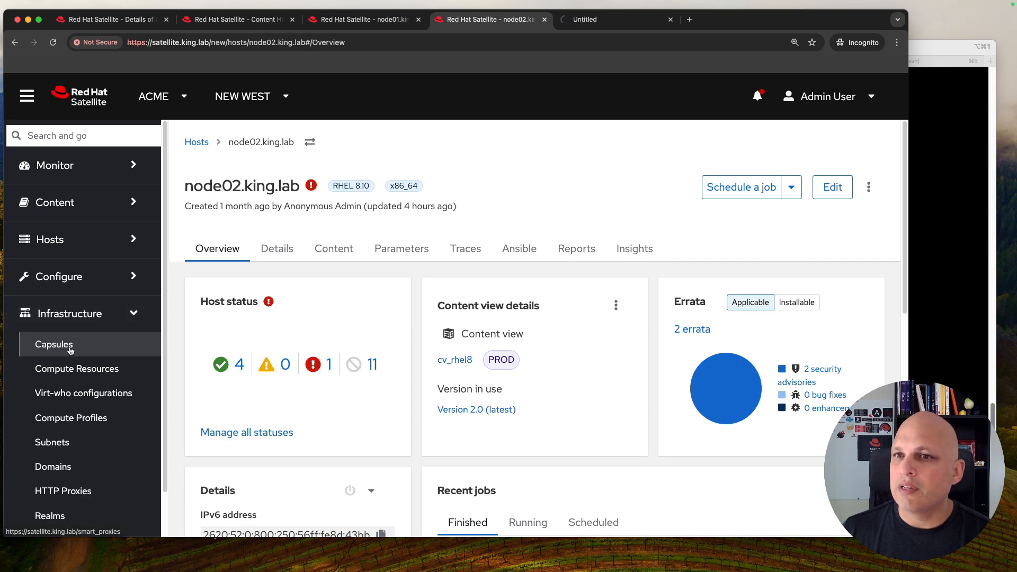
click(626, 21)
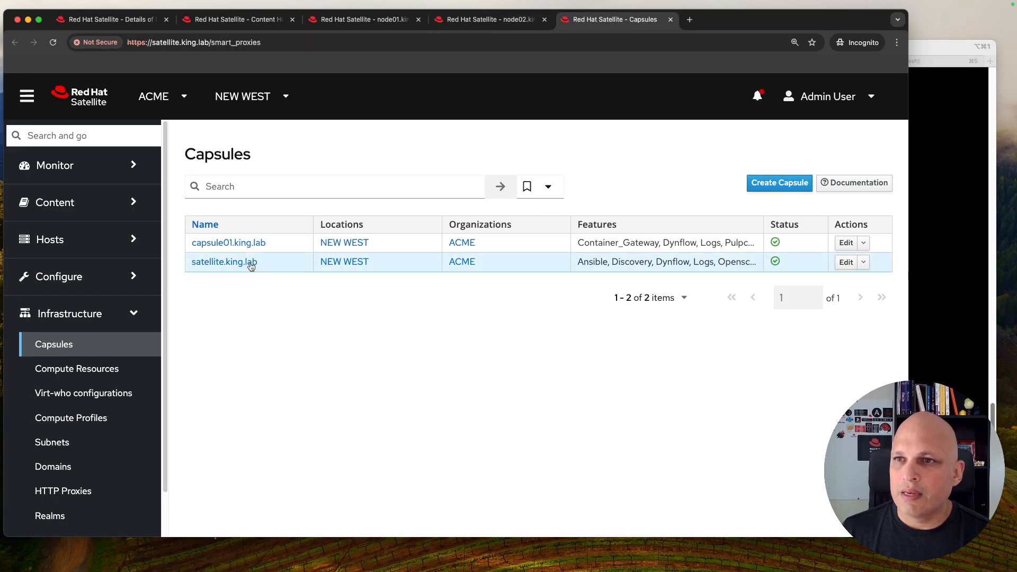
click(227, 244)
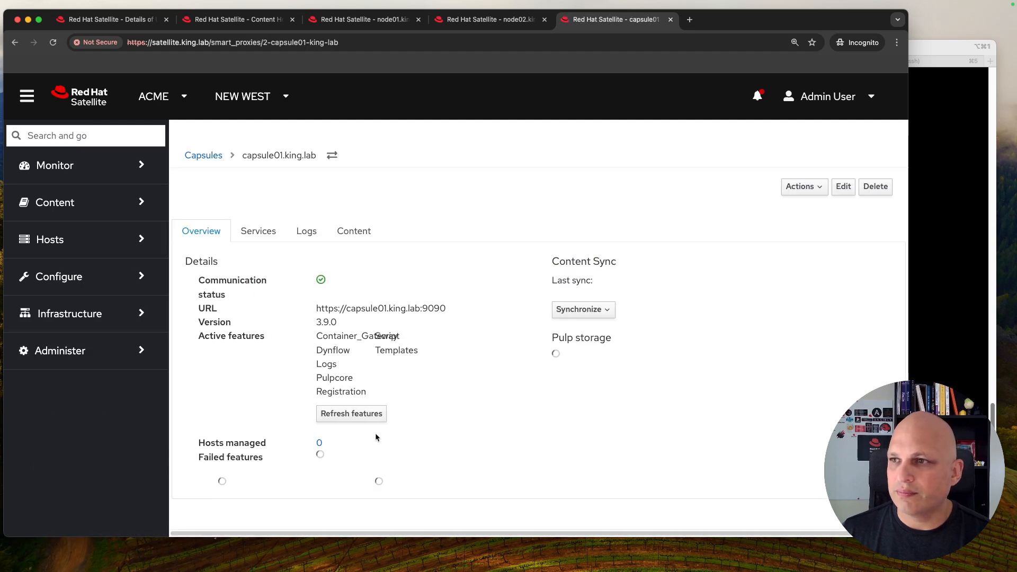
click(358, 239)
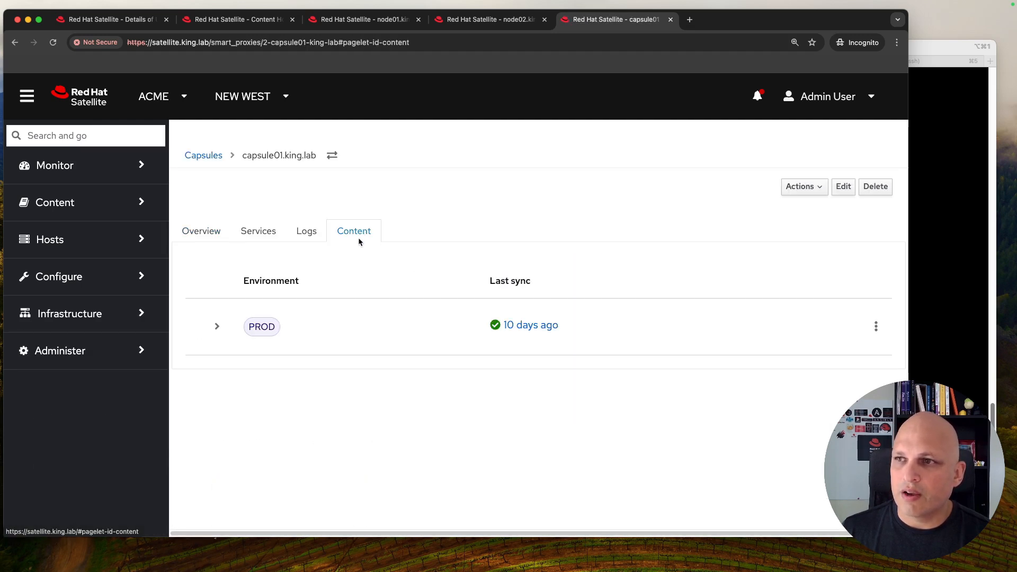
click(216, 327)
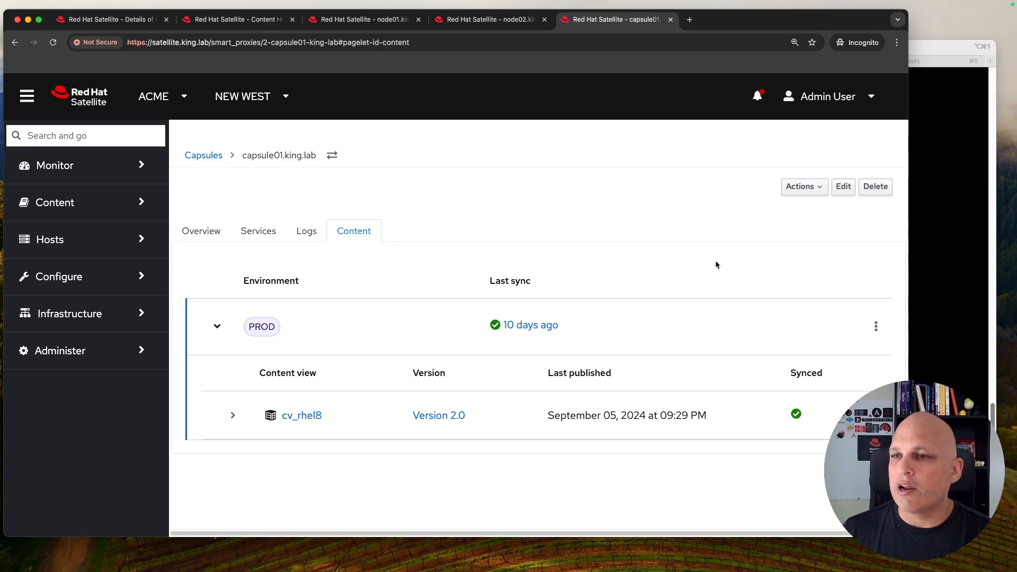
Open capsule01.king.lab for editing and examine its available and selected lifecycle environments.
click(843, 187)
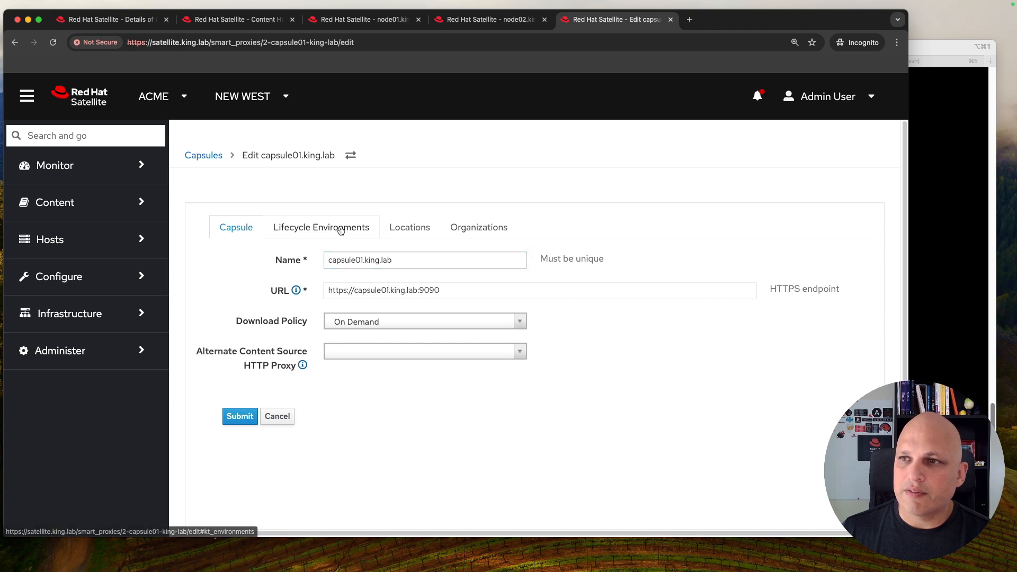
click(339, 228)
click(534, 281)
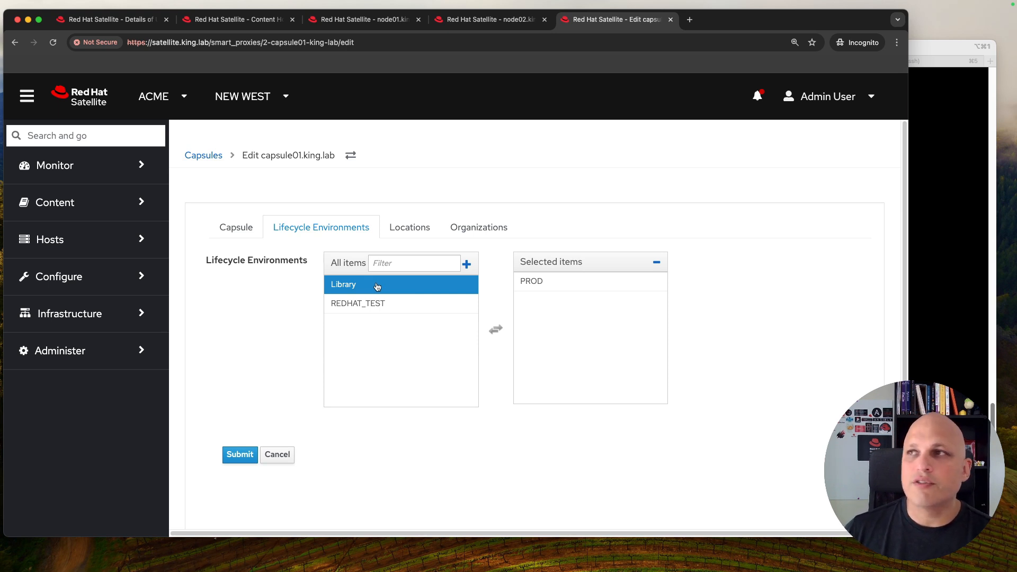
Check node02.king.lab's lifecycle environment in its overview, then reload the filtered content hosts list and compare node01.king.lab's environment.
click(483, 20)
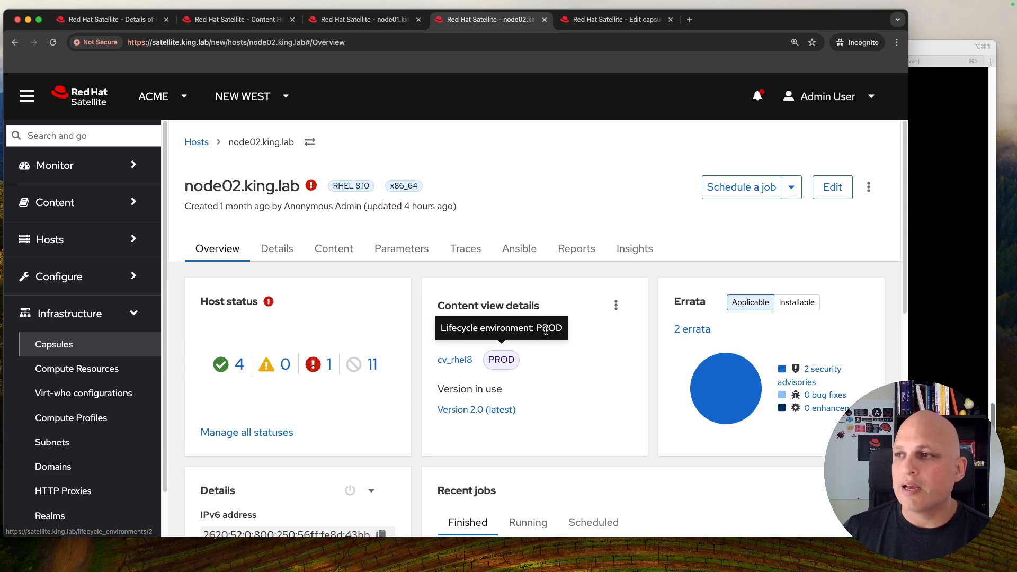
click(238, 19)
click(53, 45)
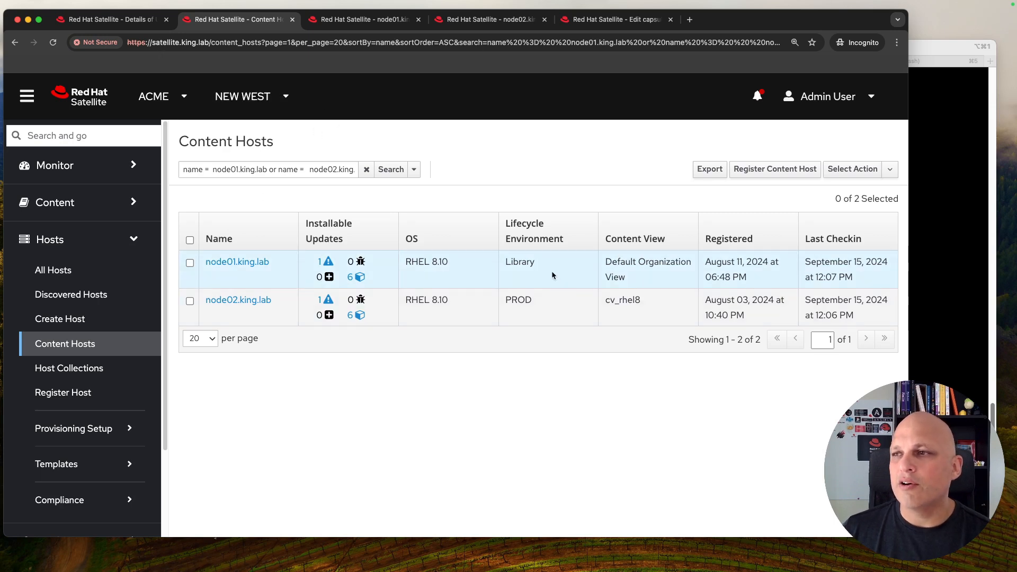
drag(509, 259, 505, 261)
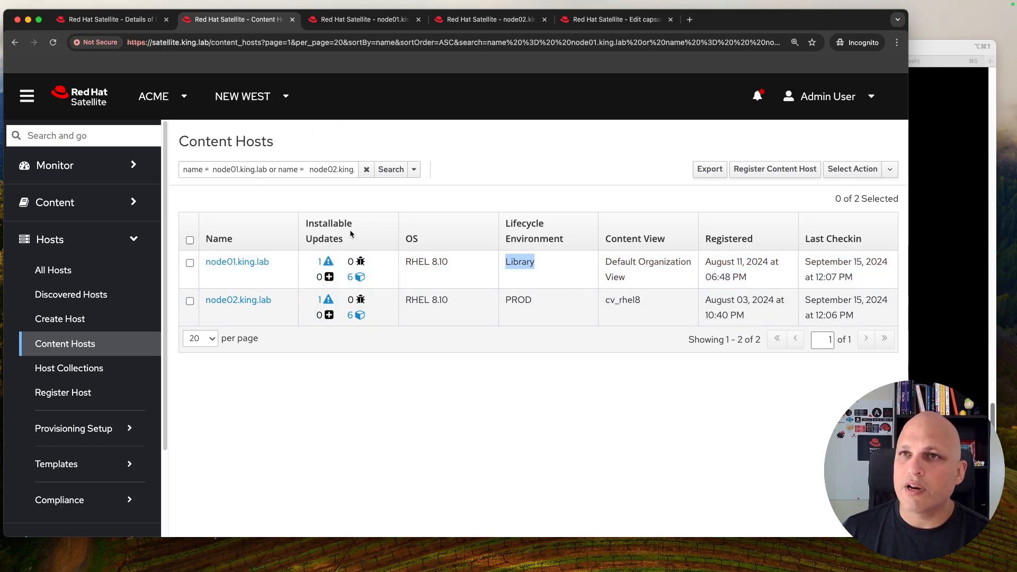
Assign the W_35 host collection's hosts to the cv_rhel8 content view in PROD, and reload the filtered content hosts list.
click(129, 20)
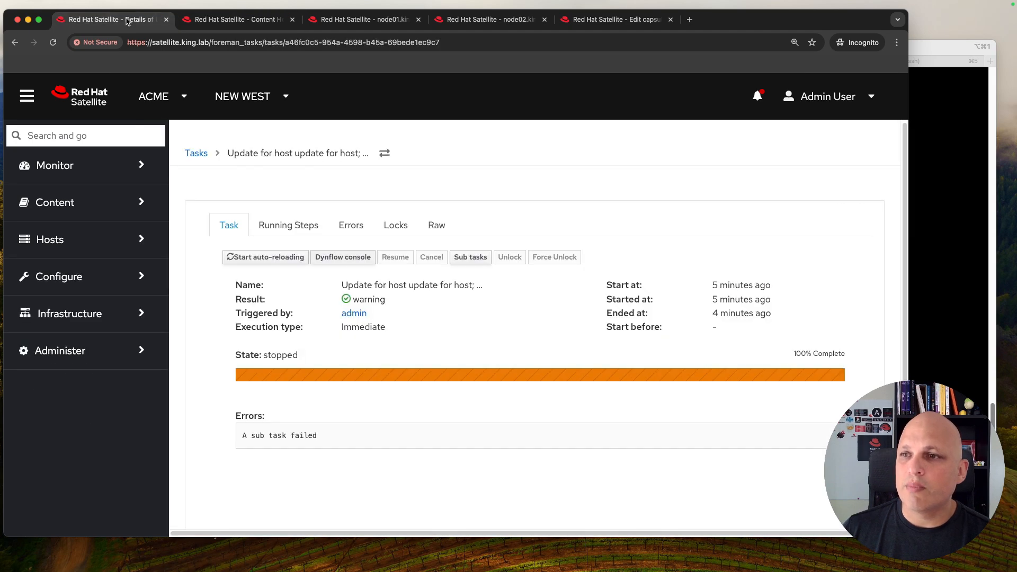
click(93, 246)
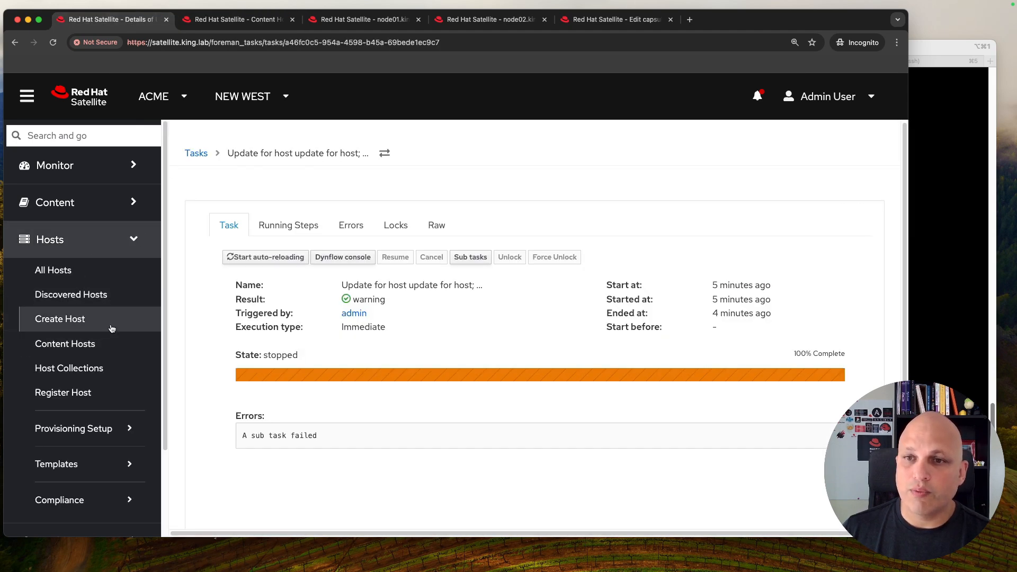
click(104, 369)
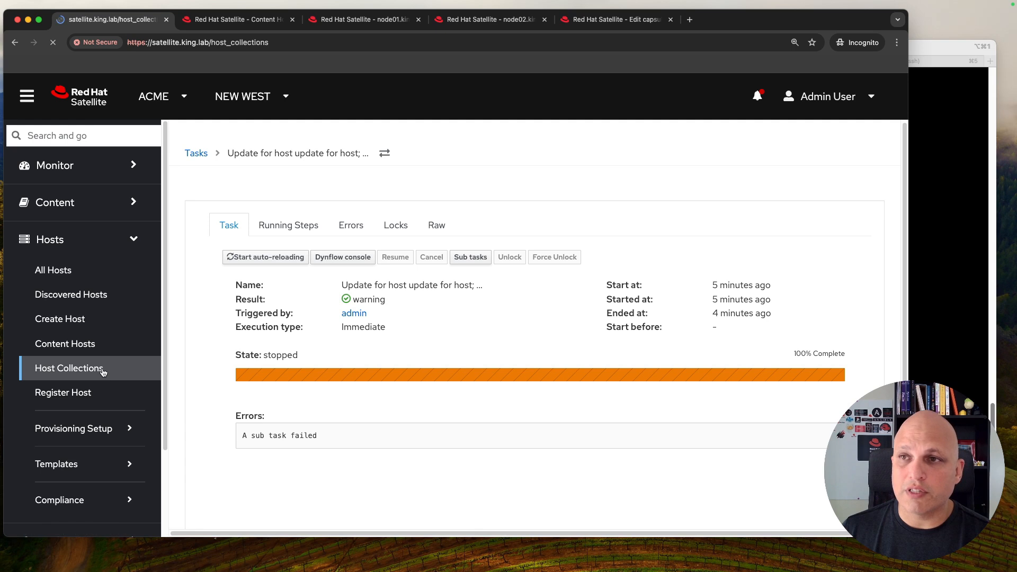
click(203, 248)
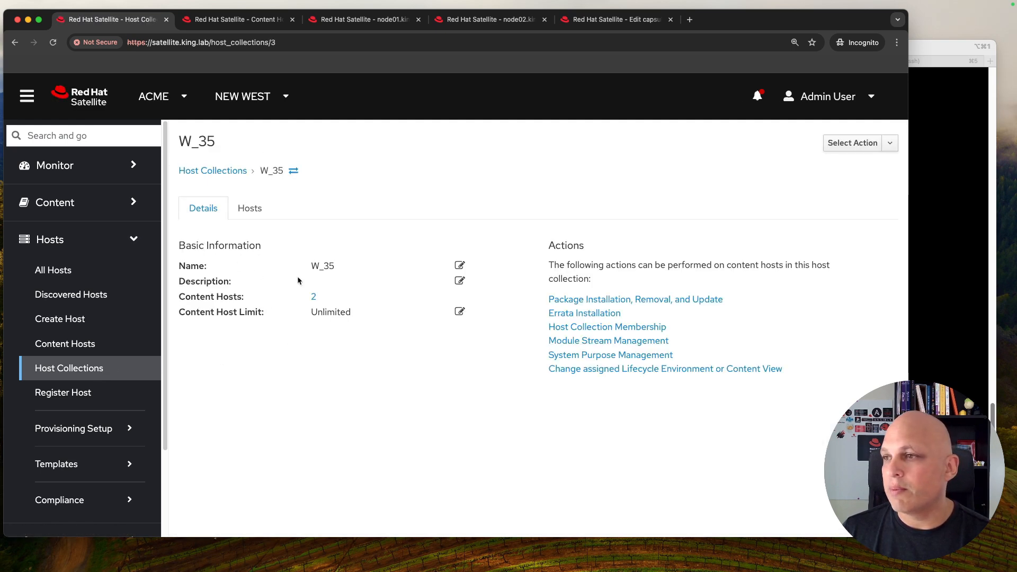
click(681, 370)
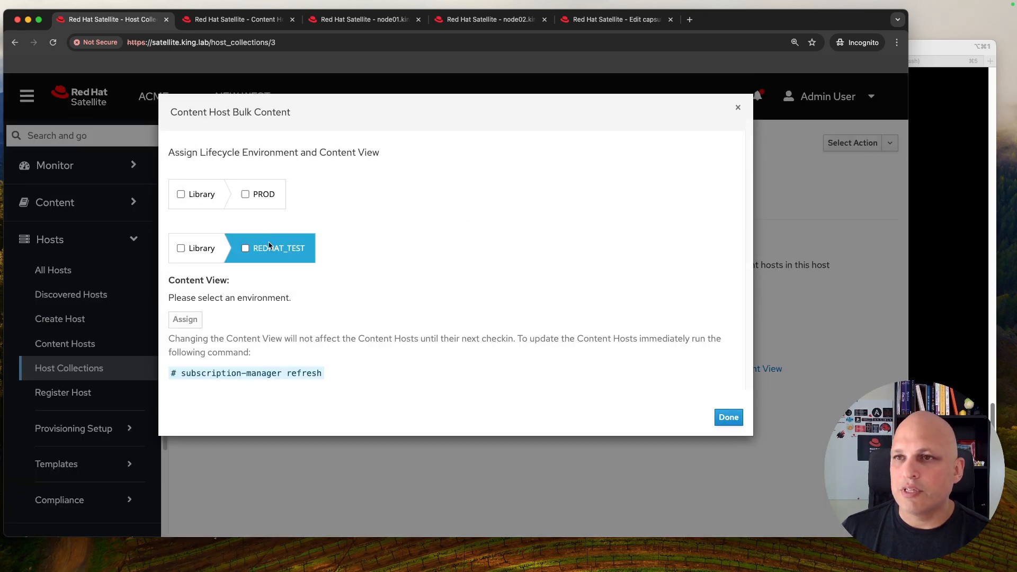
click(245, 194)
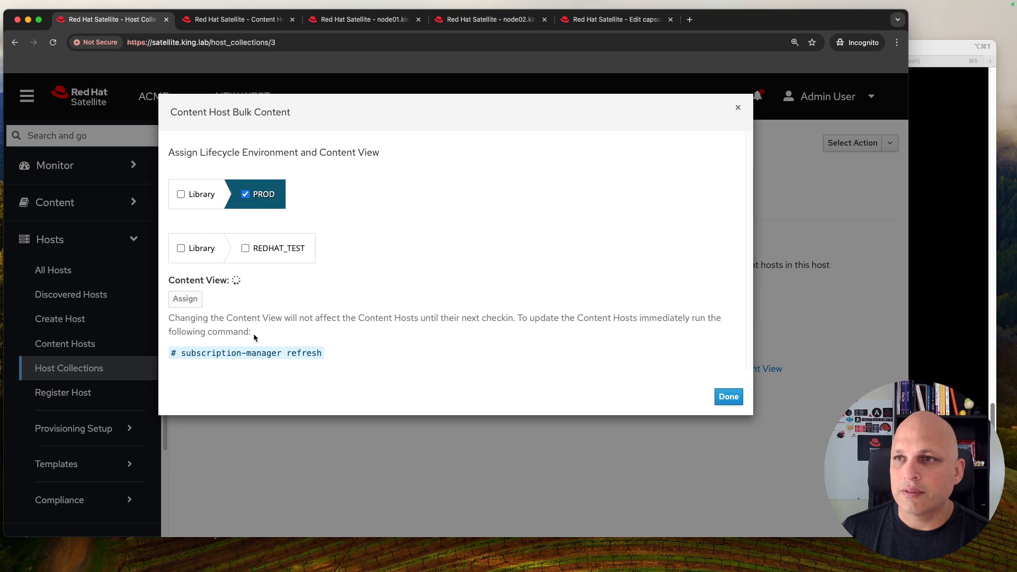
click(267, 281)
click(277, 296)
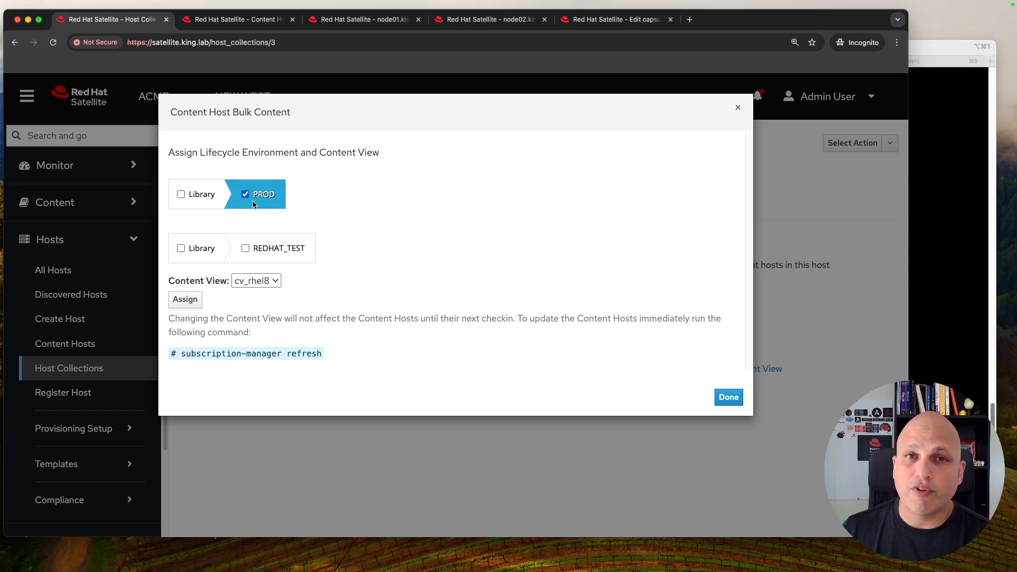
click(185, 299)
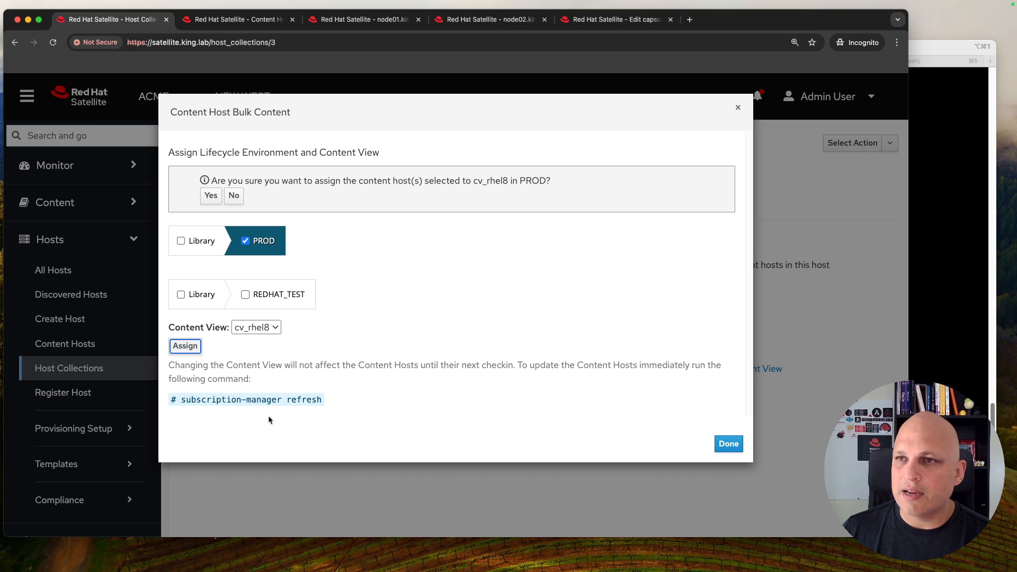
click(211, 195)
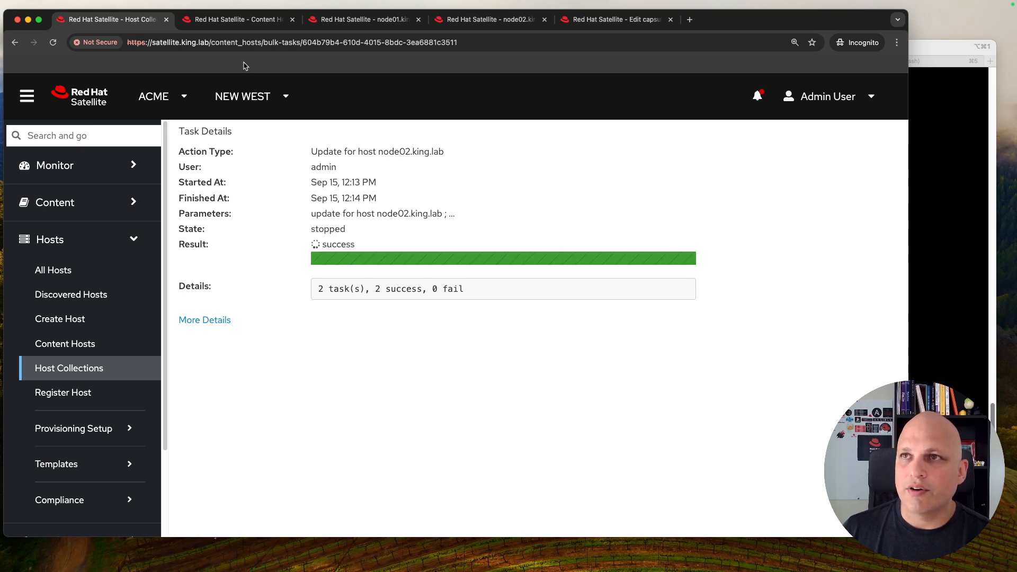
click(247, 20)
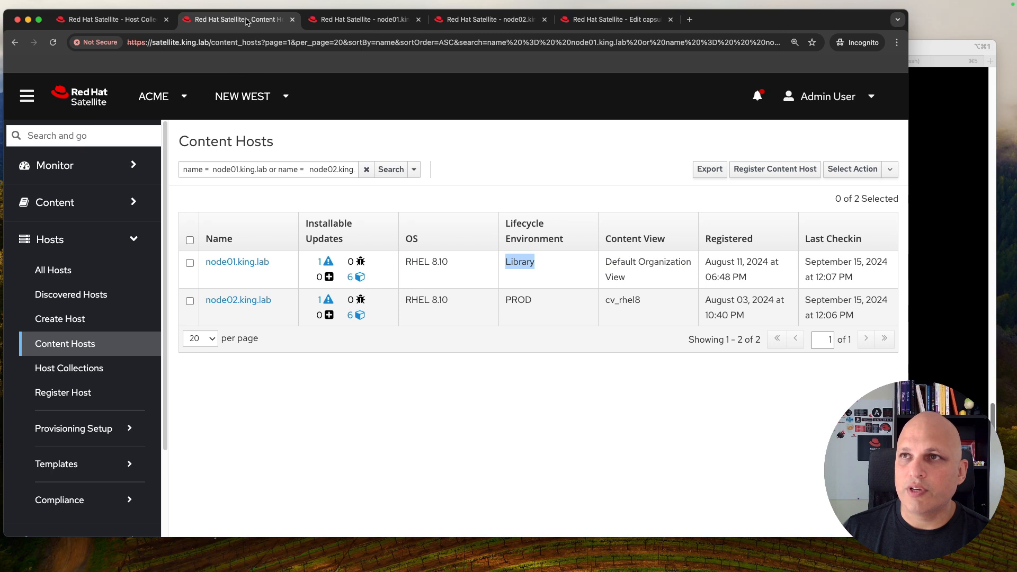
click(53, 43)
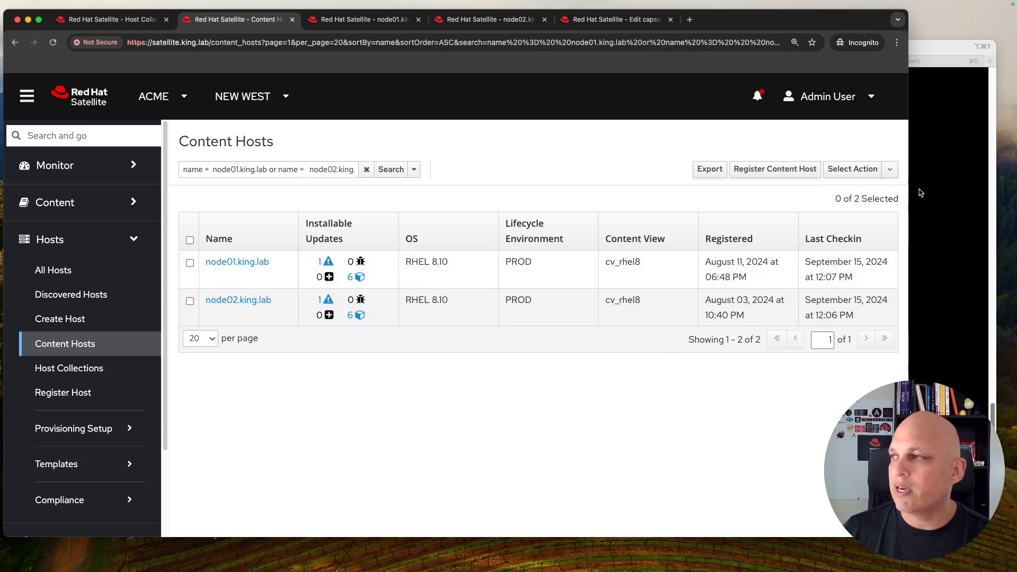
Switch to the terminal, clear node01's session and run subscription-manager identity there.
click(929, 174)
key(Up)
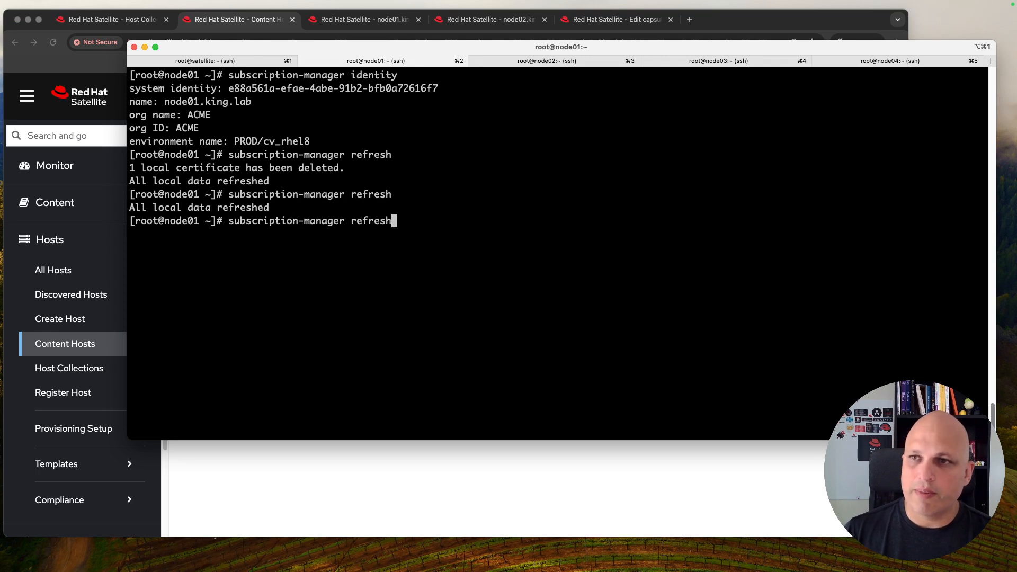
key(Up)
key(ctrl+l)
key(Return)
Clear node02's terminal session, run subscription-manager identity, and highlight the environment name in its output.
key(super+3)
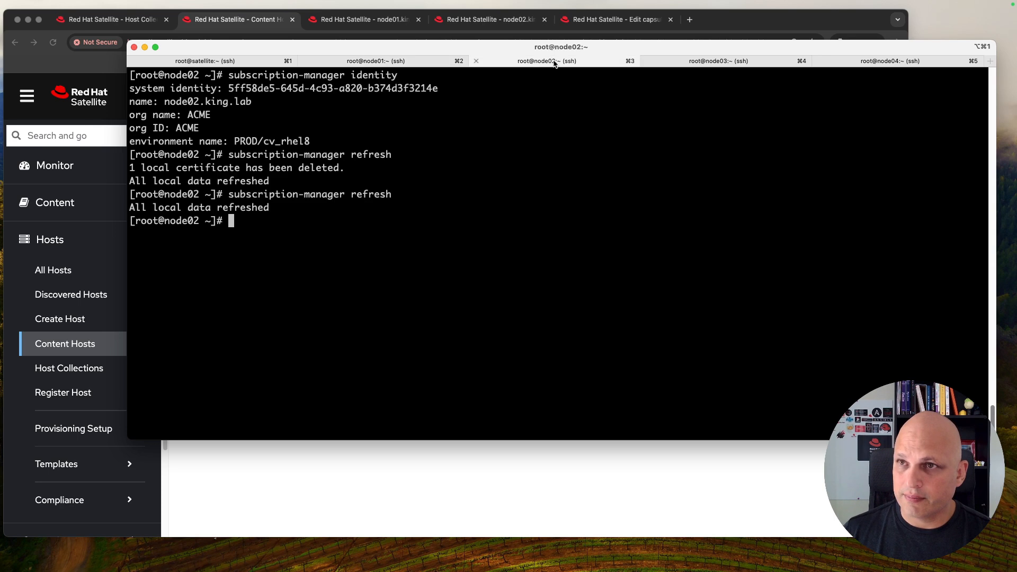
key(Up)
key(Up)
key(ctrl+l)
key(Return)
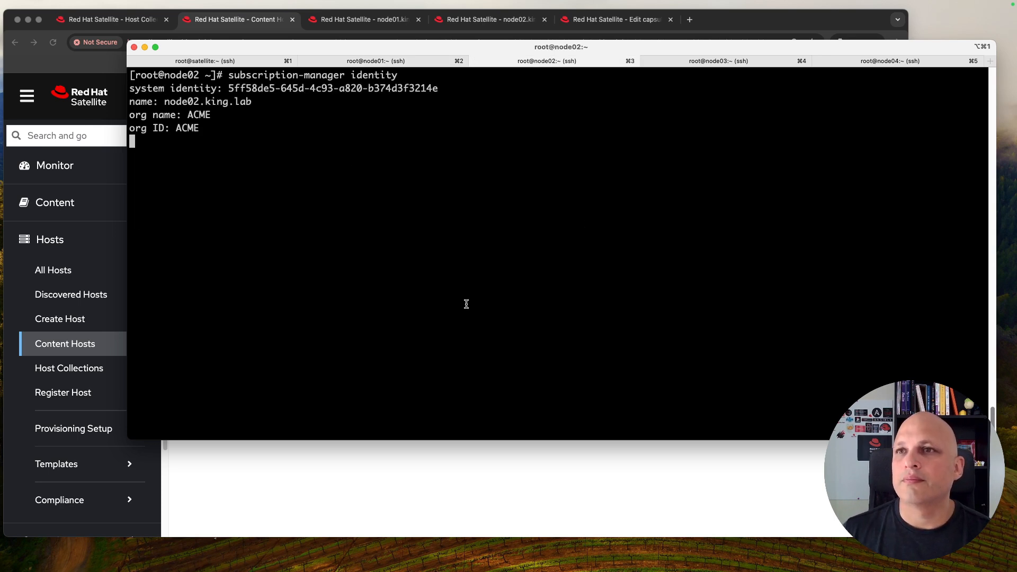
drag(233, 141, 310, 141)
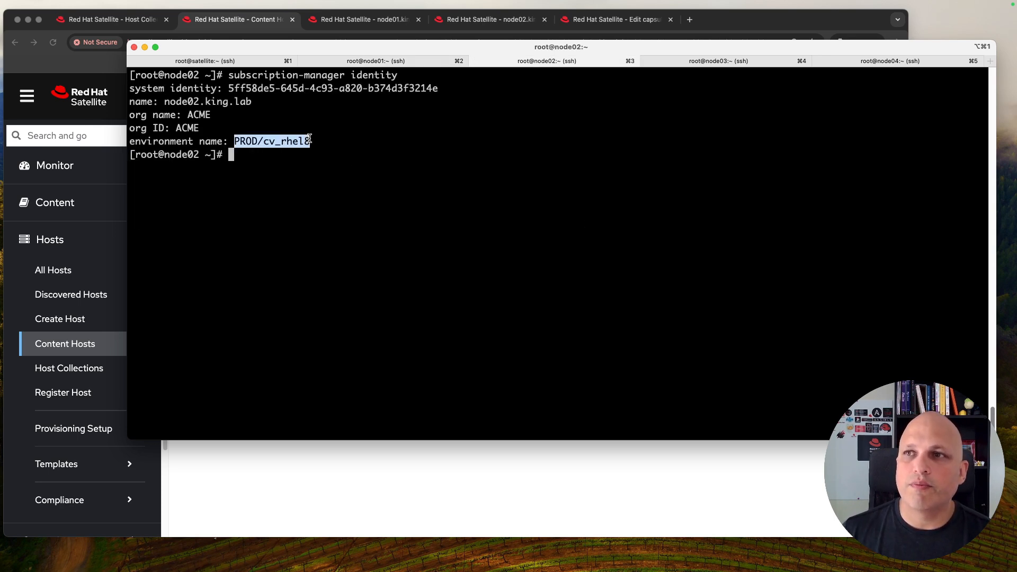
Highlight the environment name in node01's identity output, and return to the content hosts list in the browser.
click(401, 61)
drag(235, 141, 310, 140)
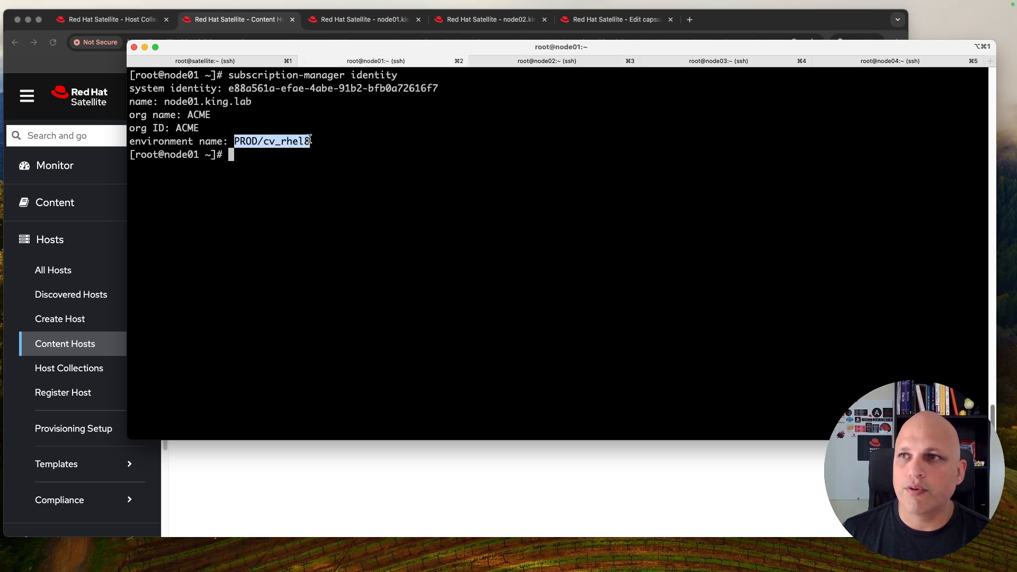
click(416, 192)
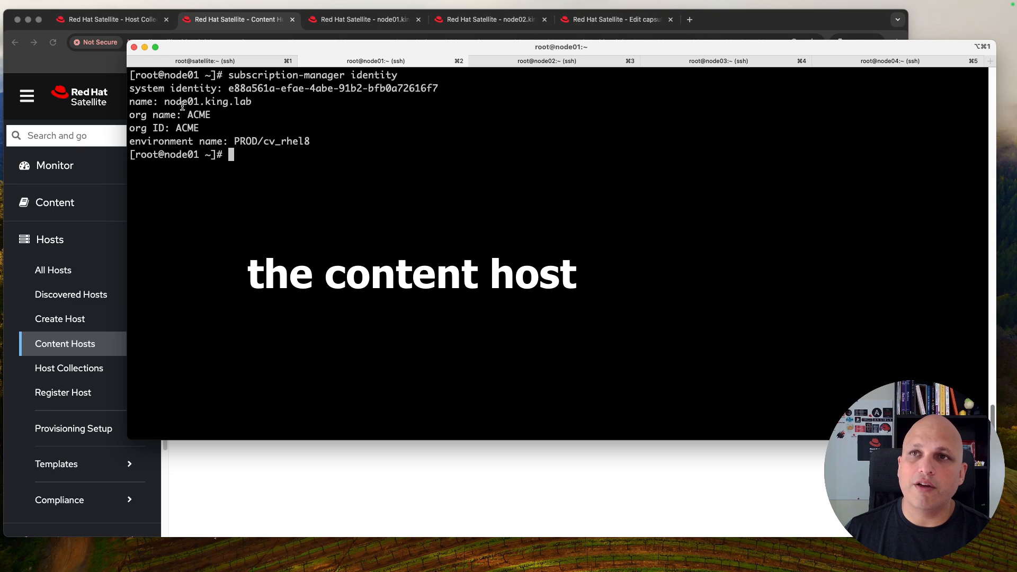
click(78, 66)
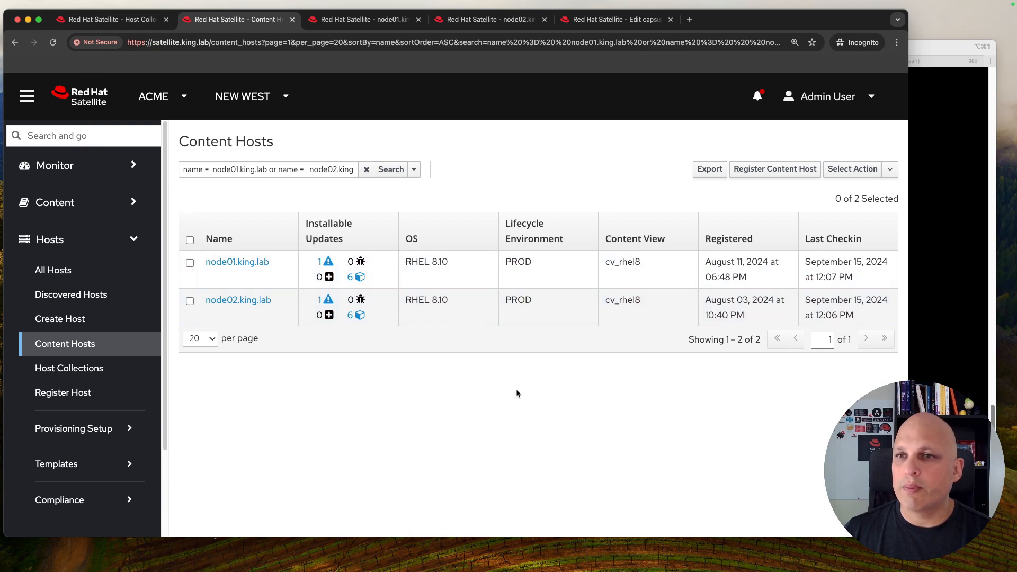
Open the W_35 host collection's details and close the node01, node02 and capsule browser tabs.
click(80, 368)
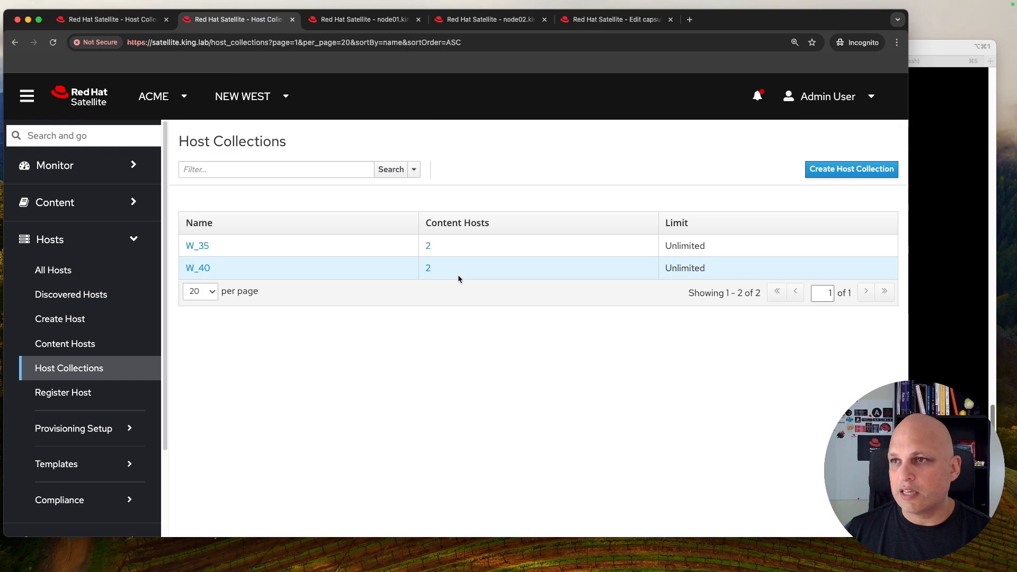
click(198, 246)
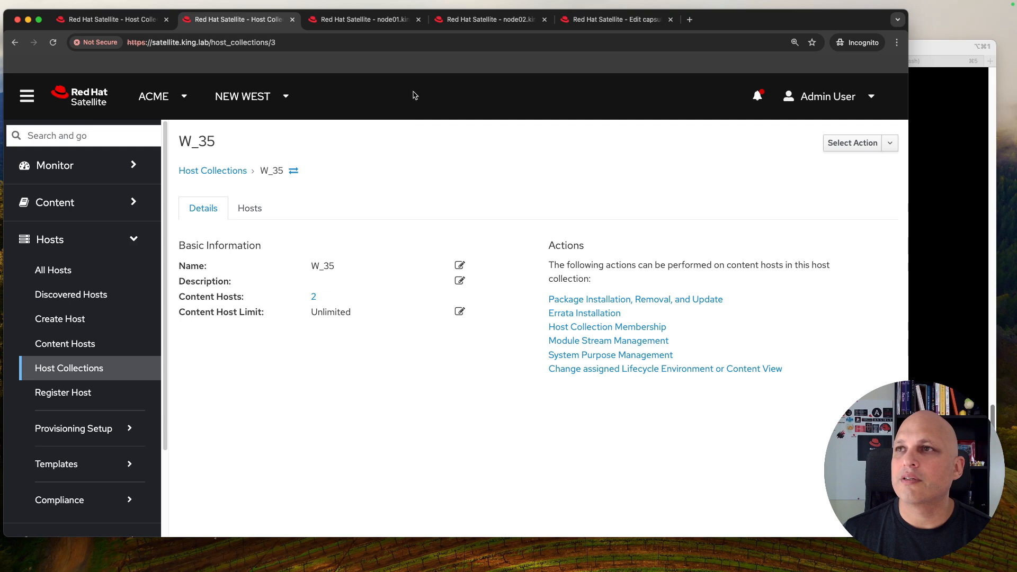
click(369, 20)
key(super+w)
key(super+w)
key(super+w)
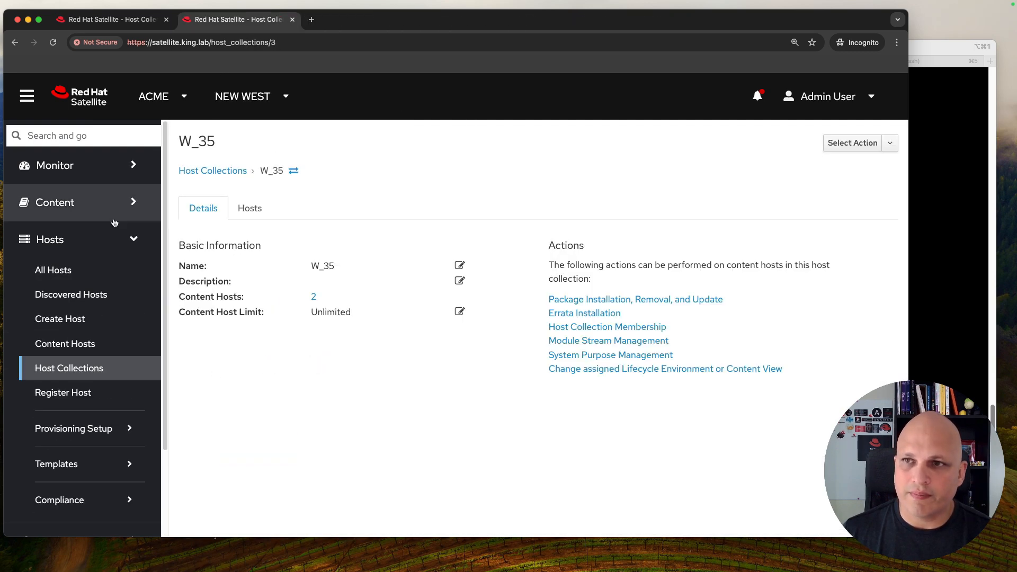
Find the activation keys page in the first browser tab and view the host collections assigned to ak_rhel.
key(ctrl+shift+Tab)
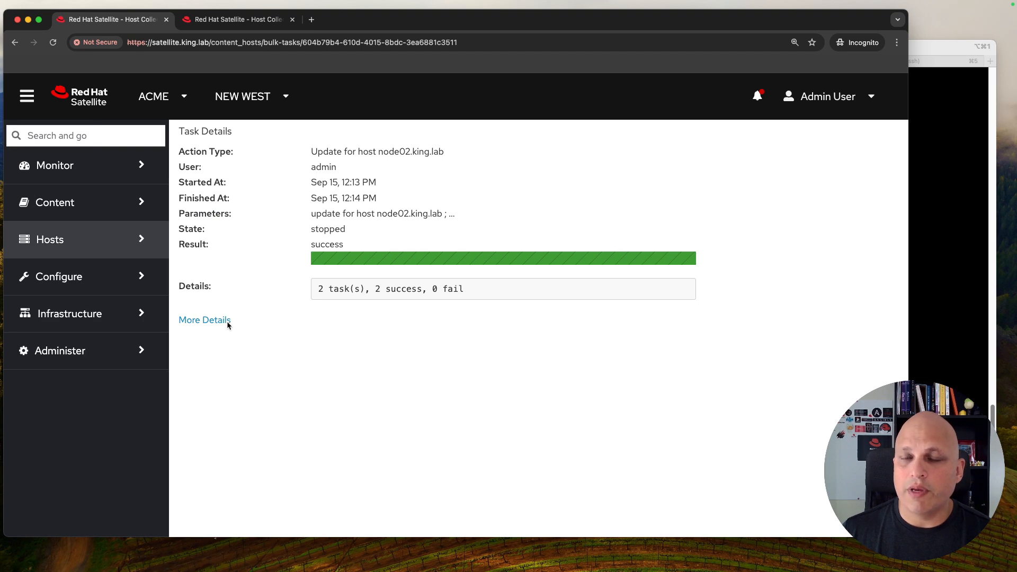
click(84, 134)
text(activa)
click(81, 168)
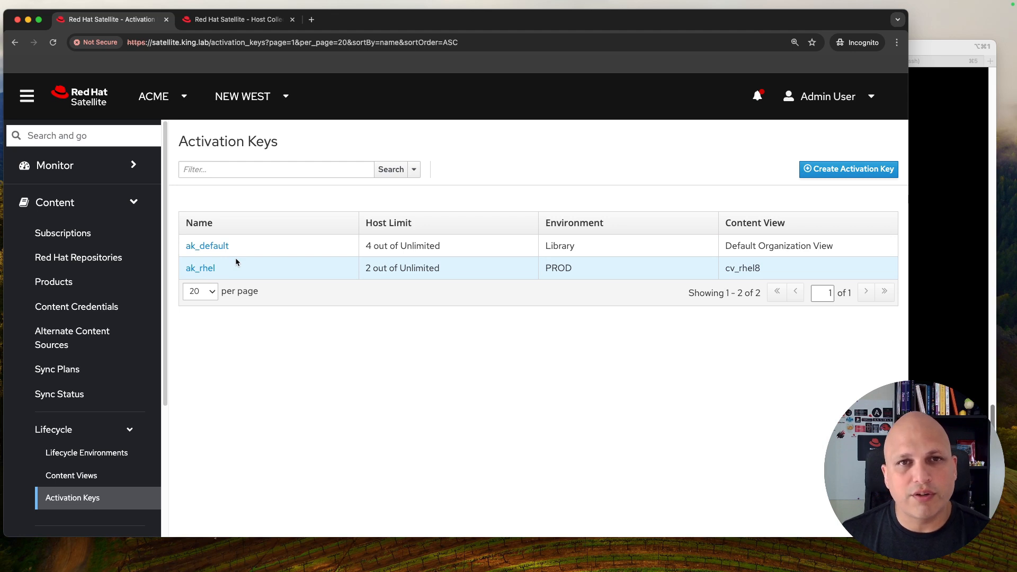
click(206, 268)
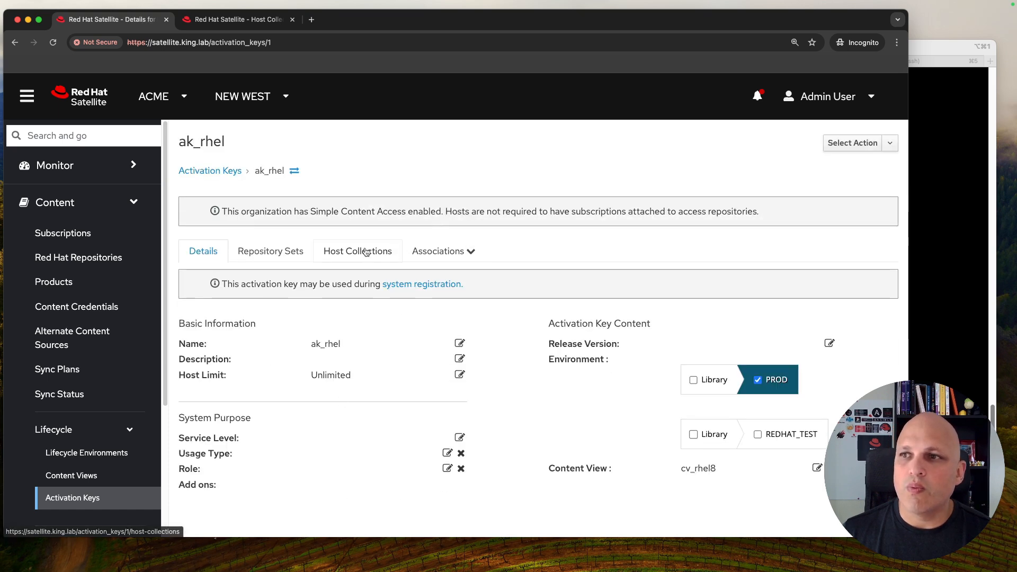
click(368, 253)
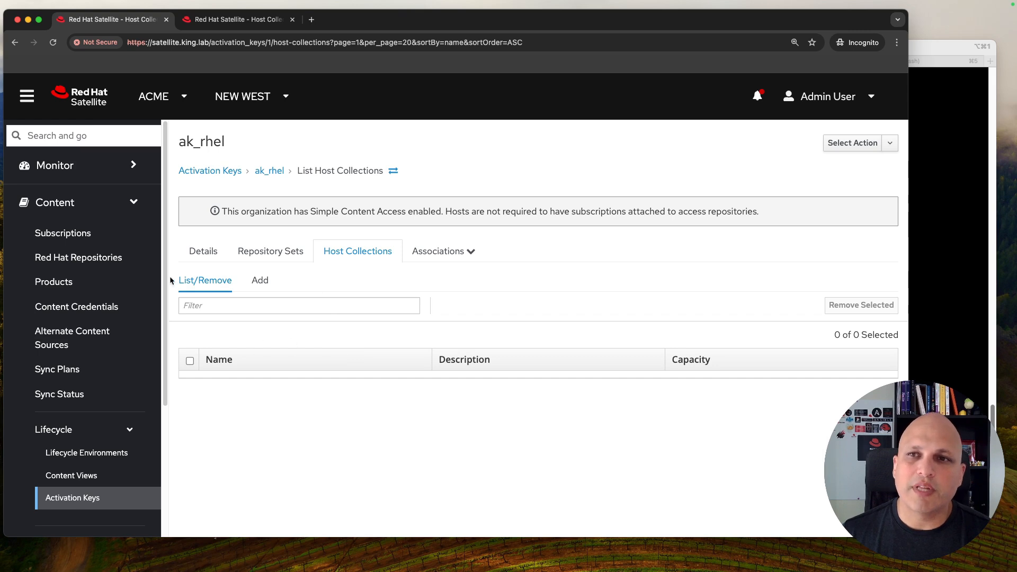
Create an activation key named ak_db_server with unlimited hosts, and list the host collections available to add to it.
click(206, 171)
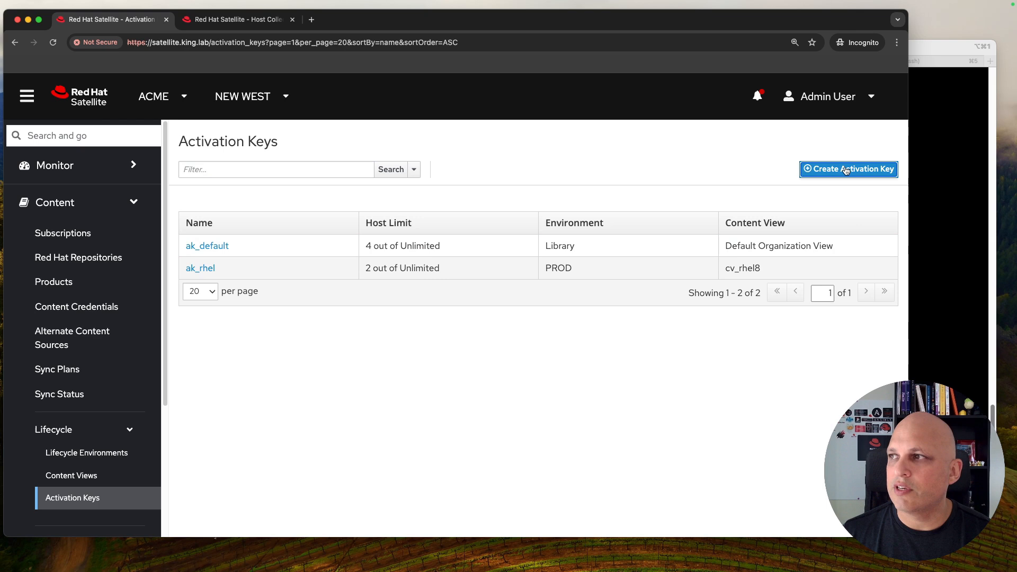
click(846, 169)
text(ak_db_server)
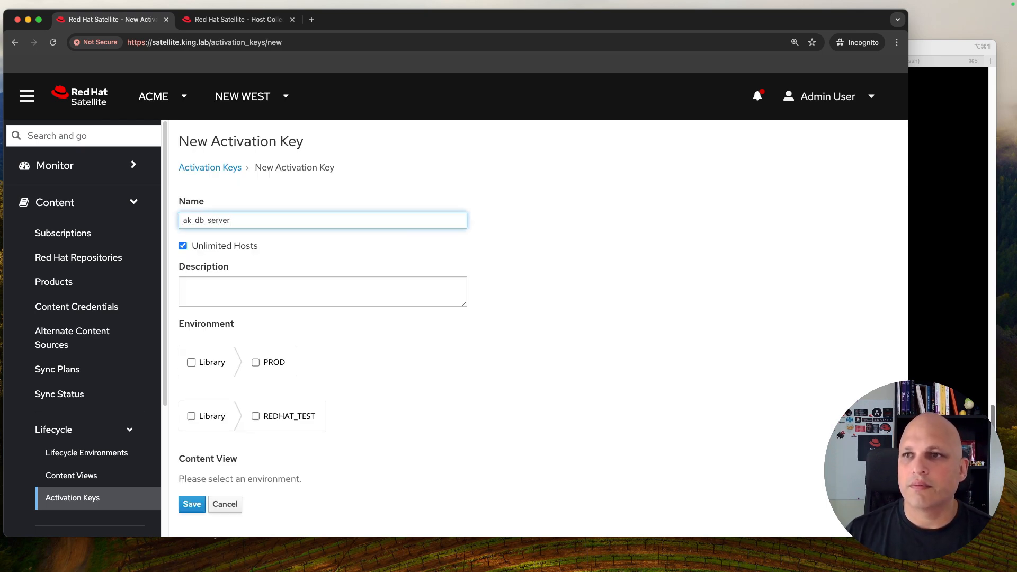
click(191, 503)
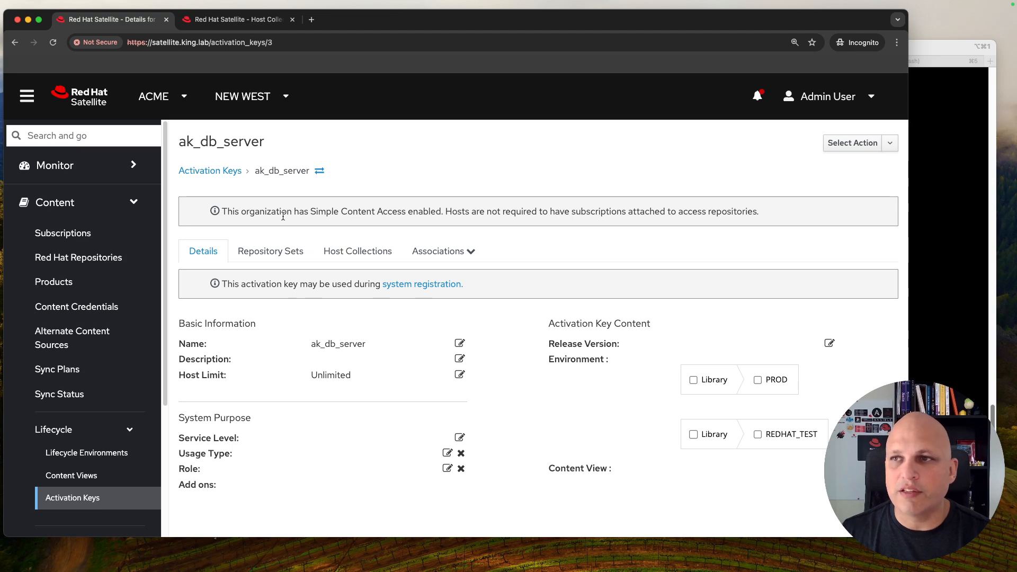
click(366, 251)
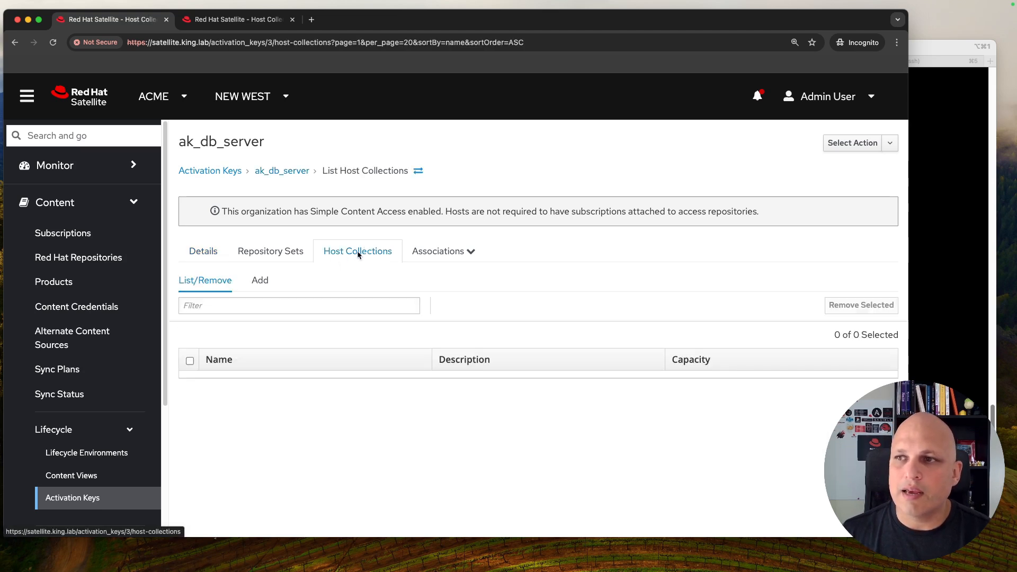
click(260, 280)
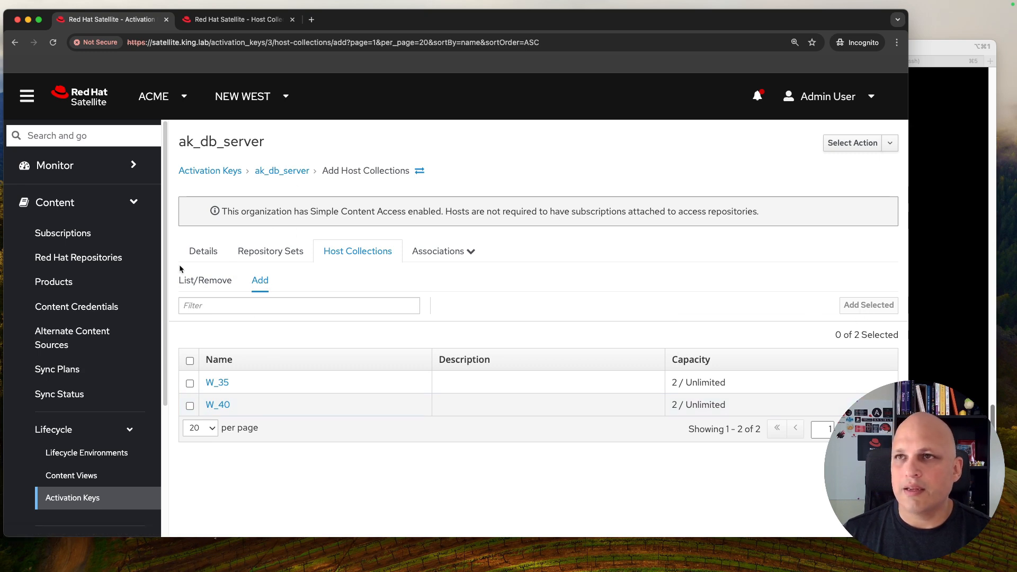
In the other browser tab, create a host collection named db_servers with unlimited hosts.
key(ctrl+Tab)
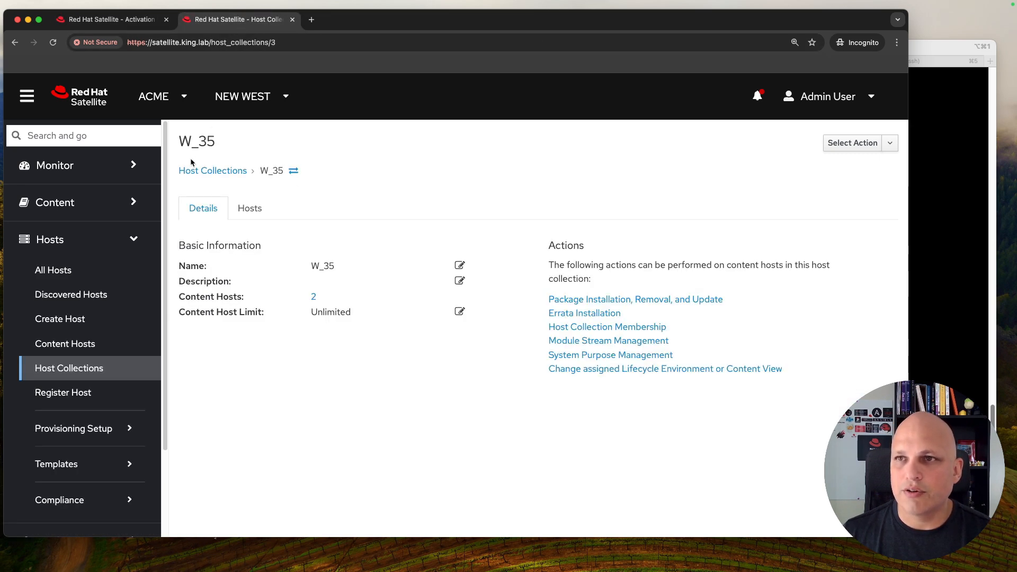
click(212, 171)
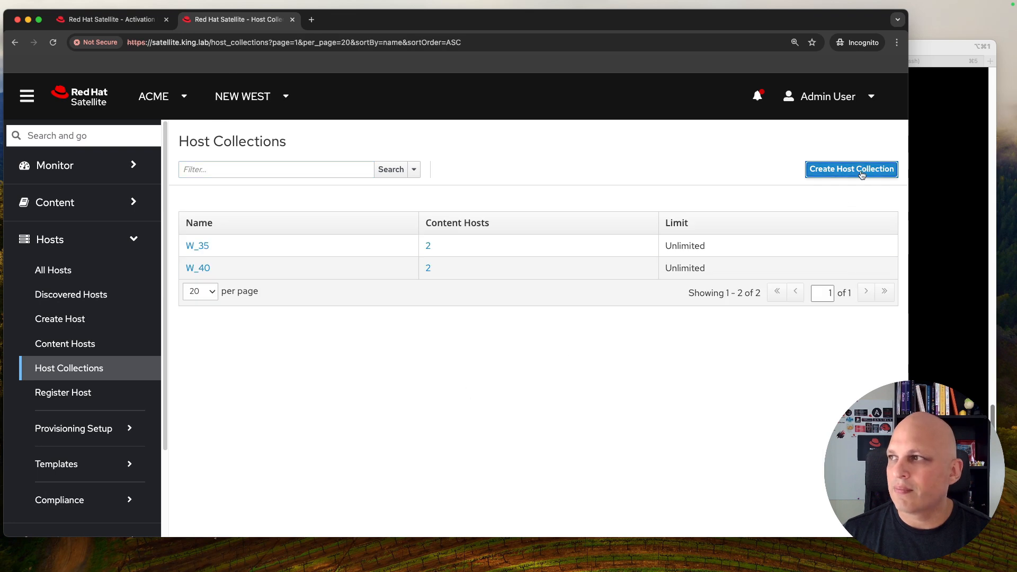
click(861, 175)
text(db_servers)
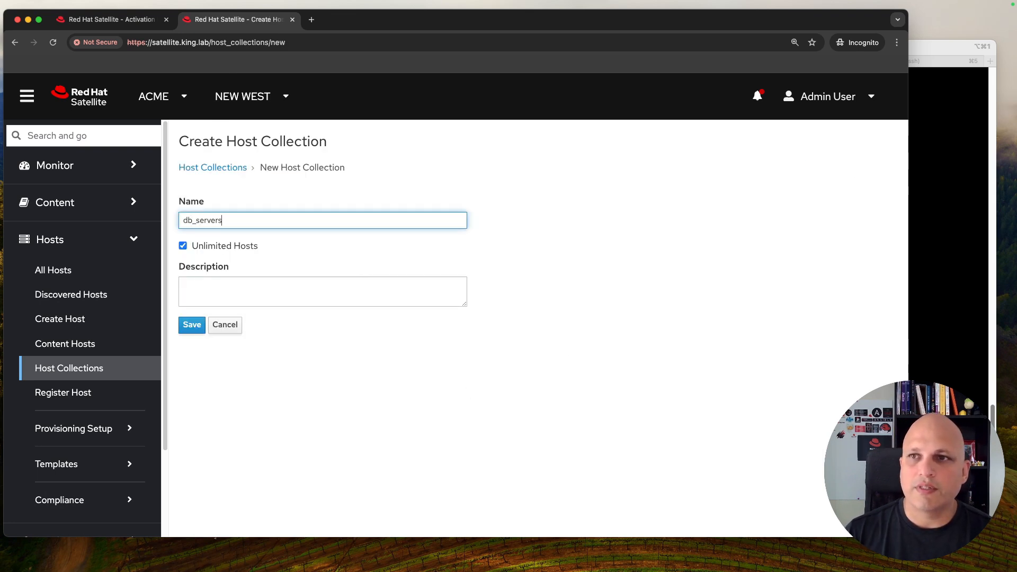
click(192, 325)
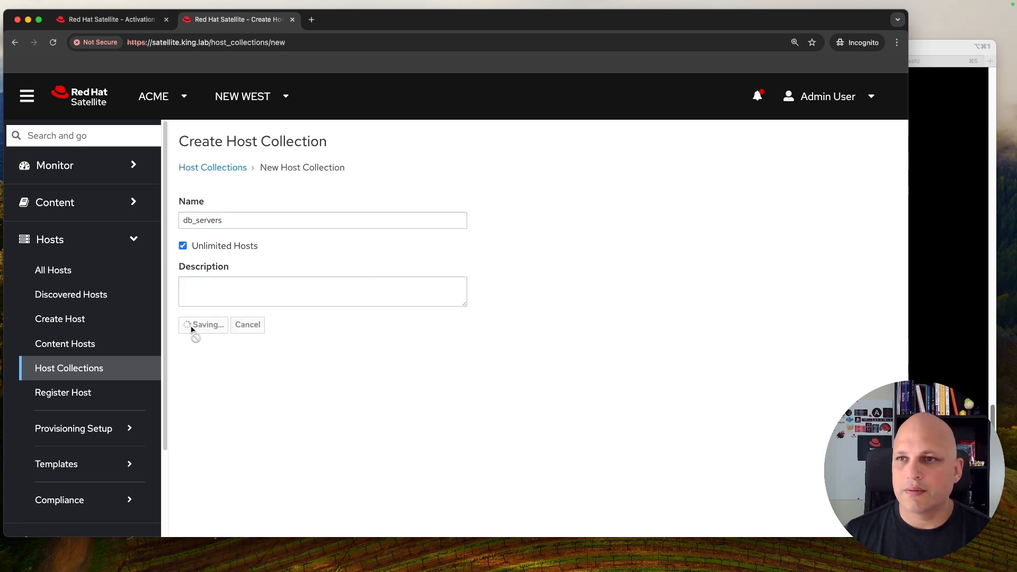
Create a host collection named app_servers with unlimited hosts.
click(214, 168)
click(853, 170)
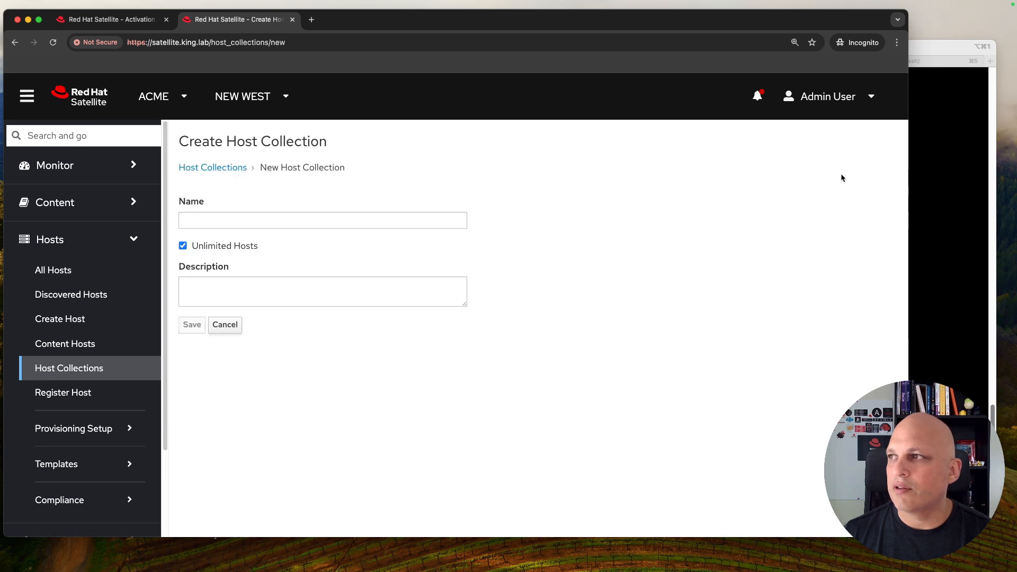
click(357, 218)
text(app_serve)
text(rs)
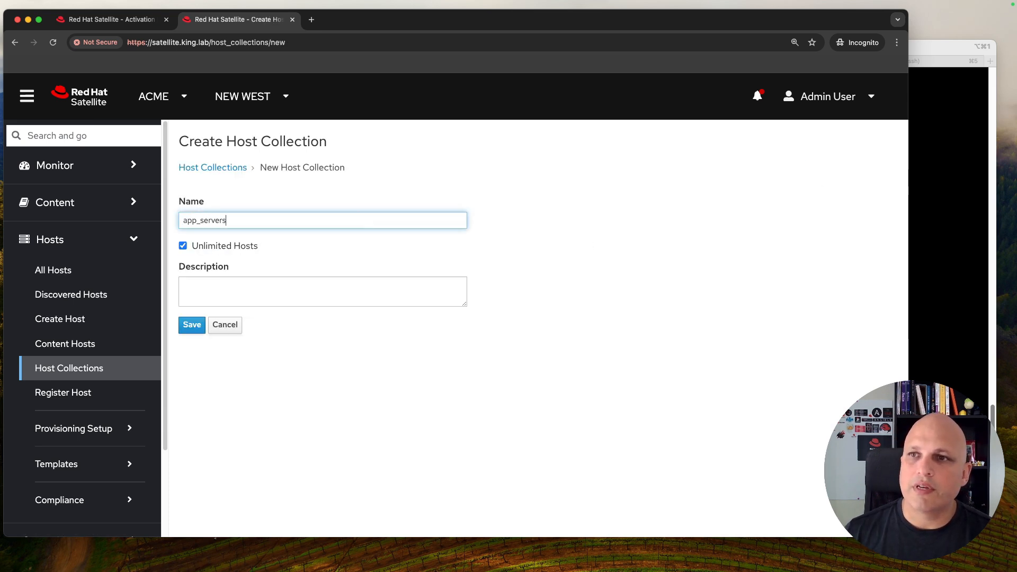
click(193, 325)
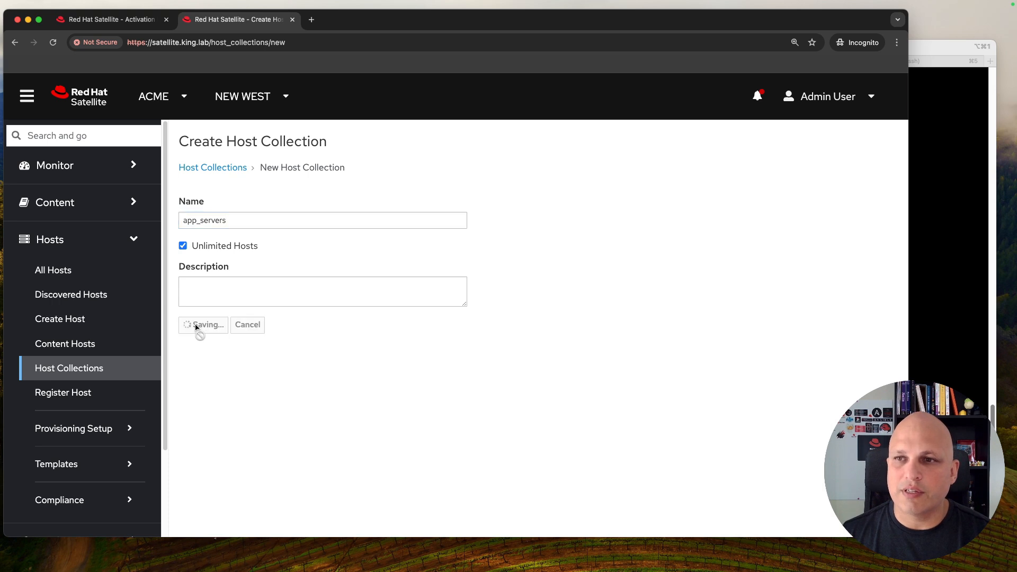
Create a host collection named http_servers with unlimited hosts.
click(222, 171)
click(851, 168)
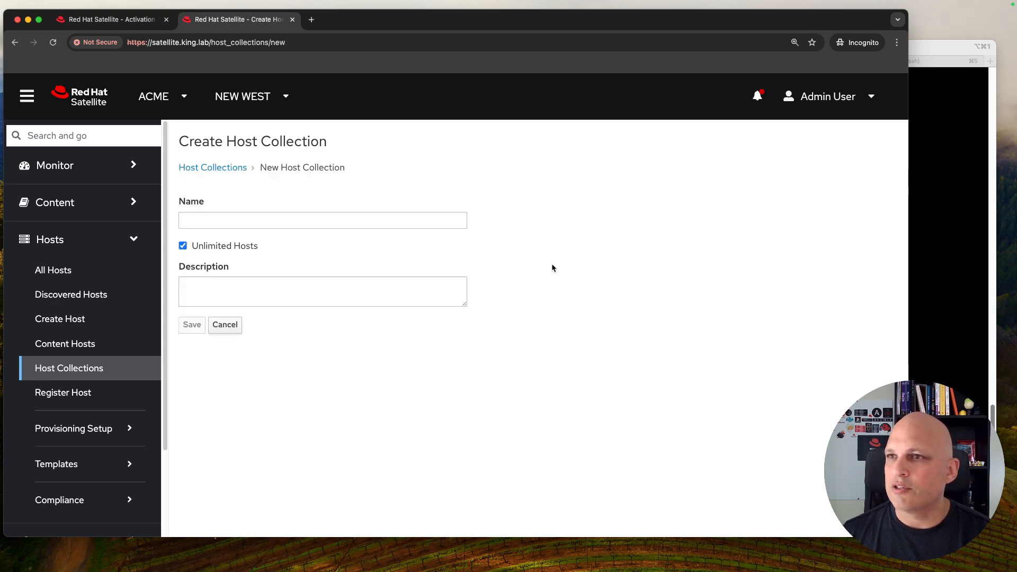
click(288, 221)
text(http_)
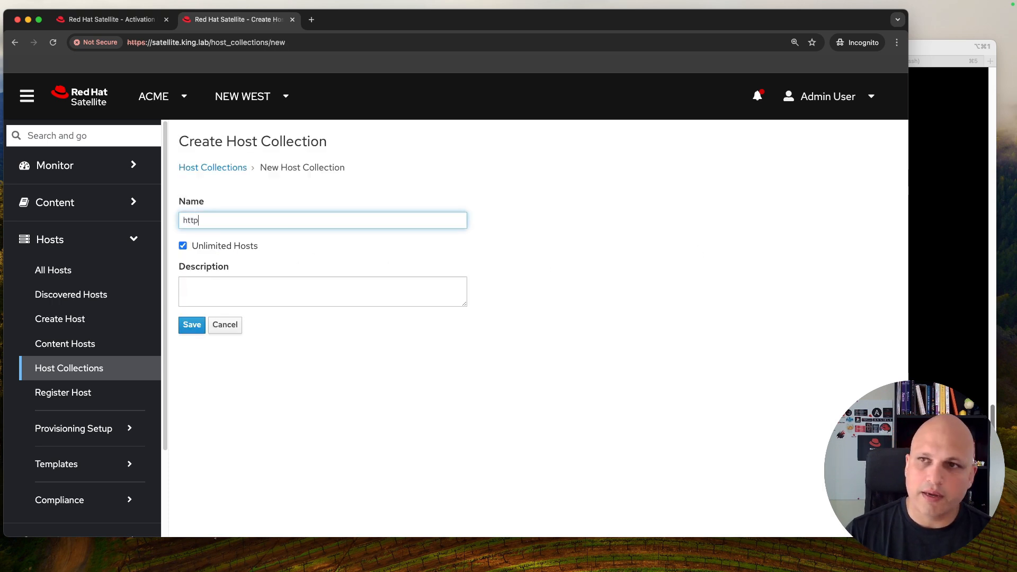
key(BackSpace)
text(_servers)
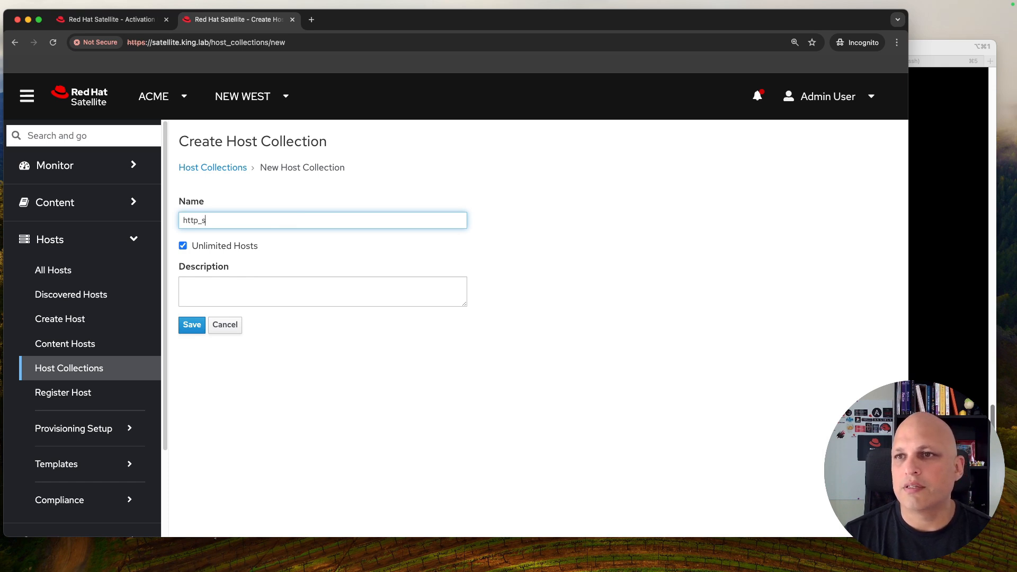
click(192, 325)
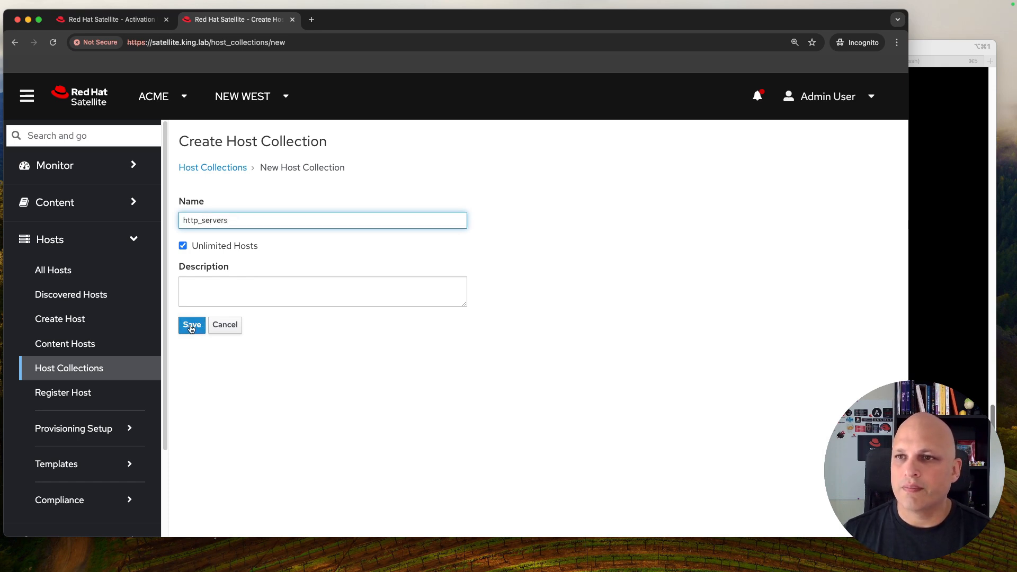
Create a host collection named nginx_servers with unlimited hosts.
click(200, 168)
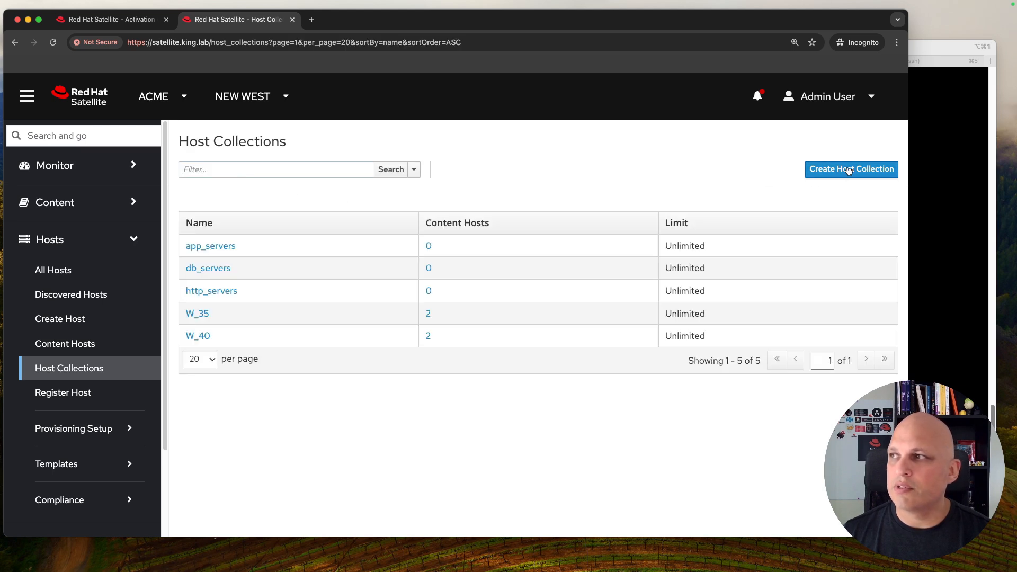
click(845, 169)
click(287, 215)
text(n)
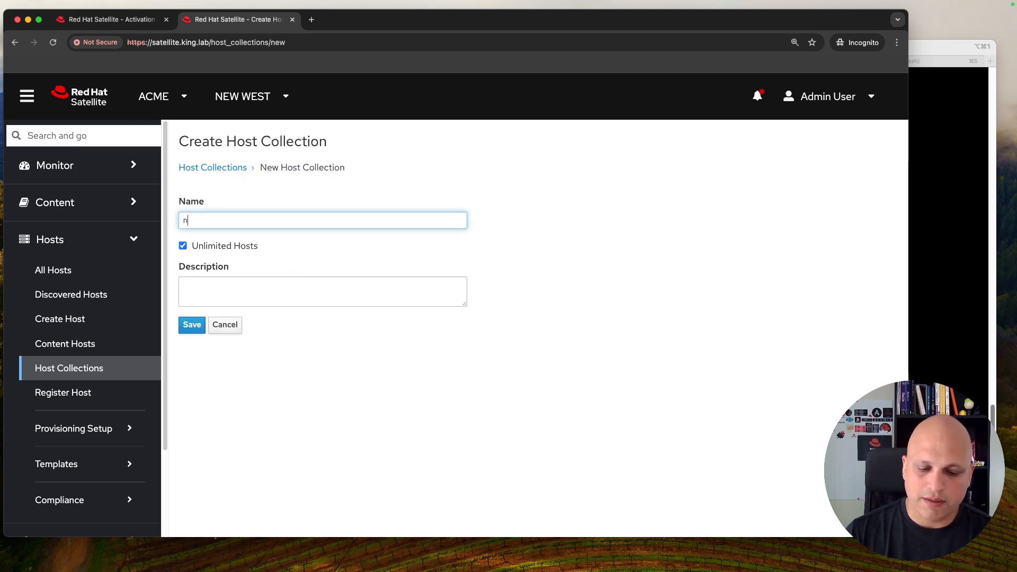
text(ginx_servers)
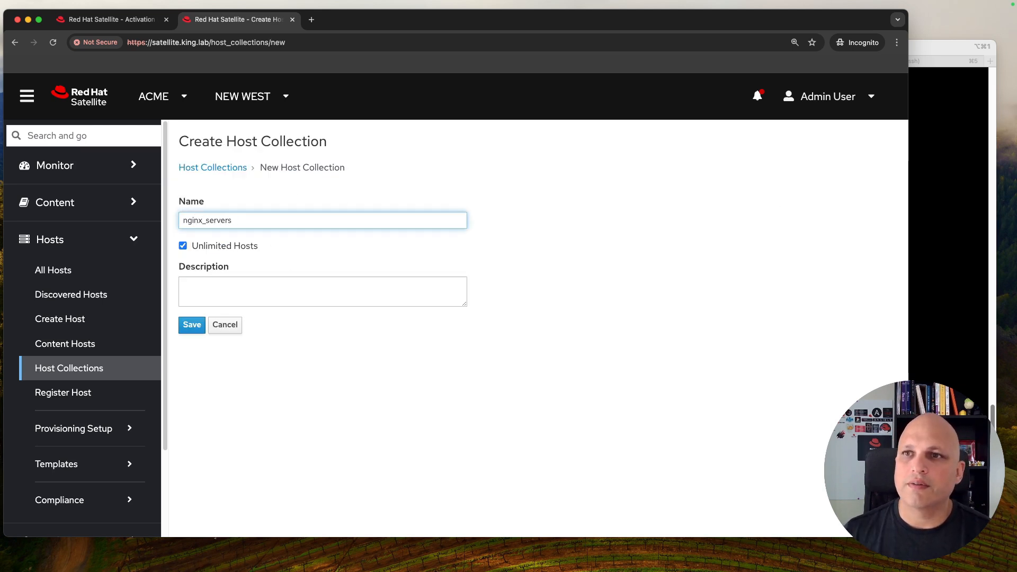
click(191, 325)
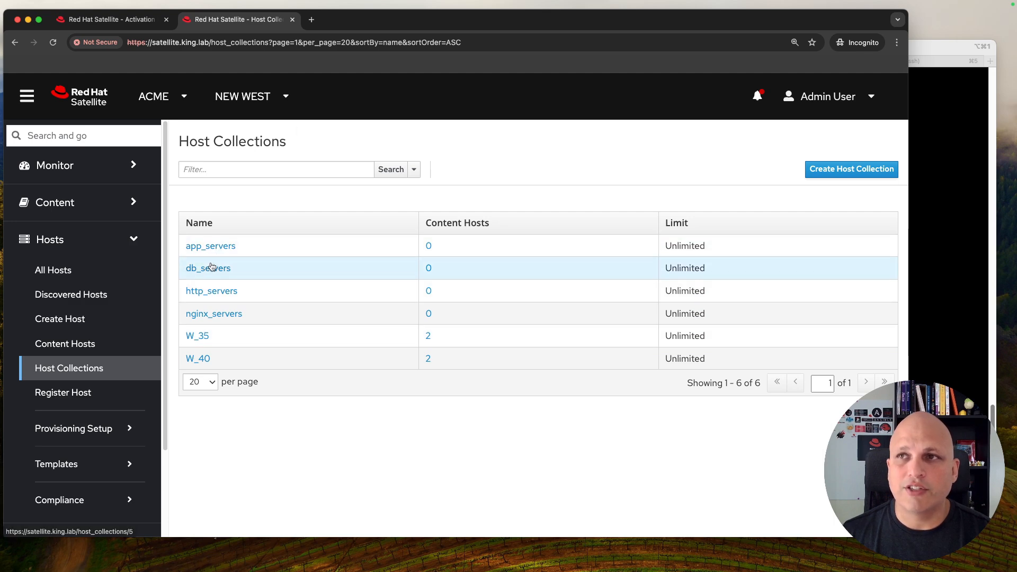
Return to the ak_db_server activation key, refresh its available host collections, and add db_servers to it.
key(super+1)
click(209, 283)
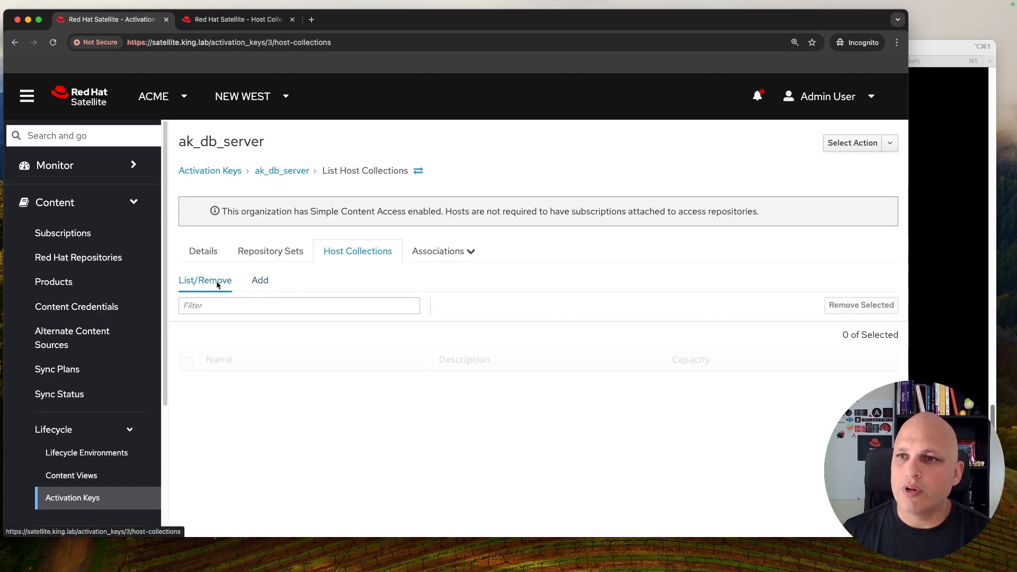
click(269, 286)
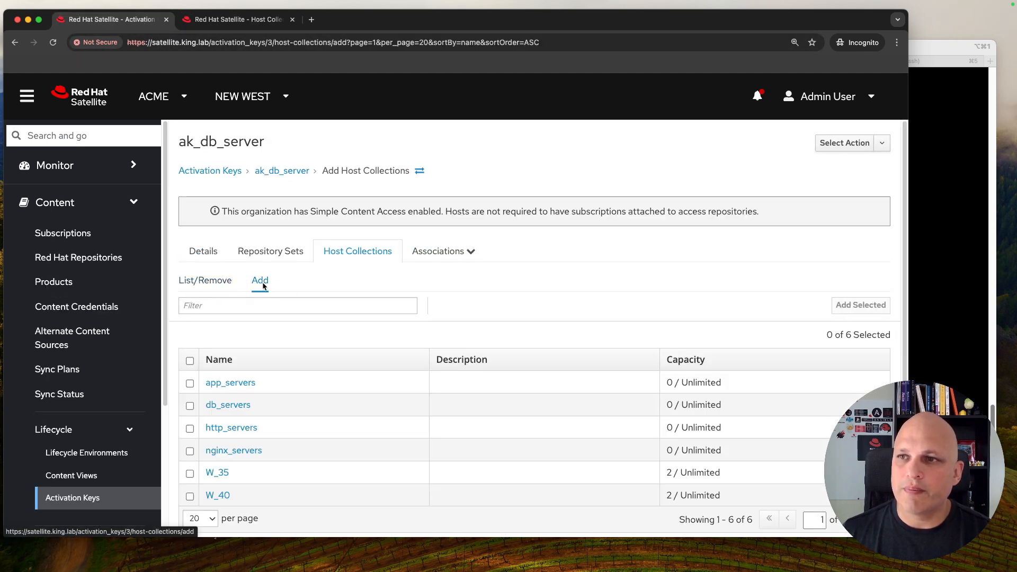
scroll(393, 289, down, 1)
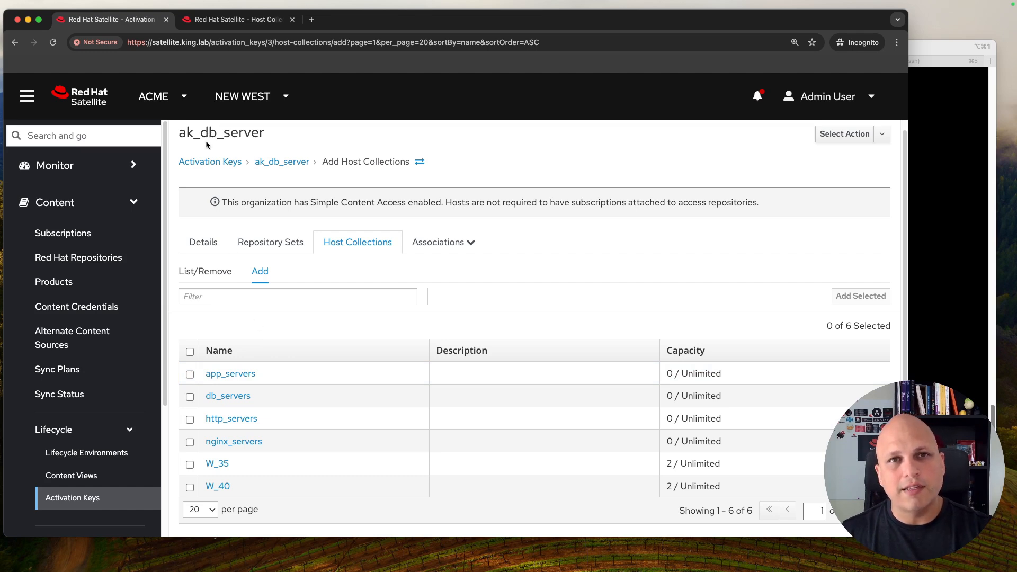
click(189, 397)
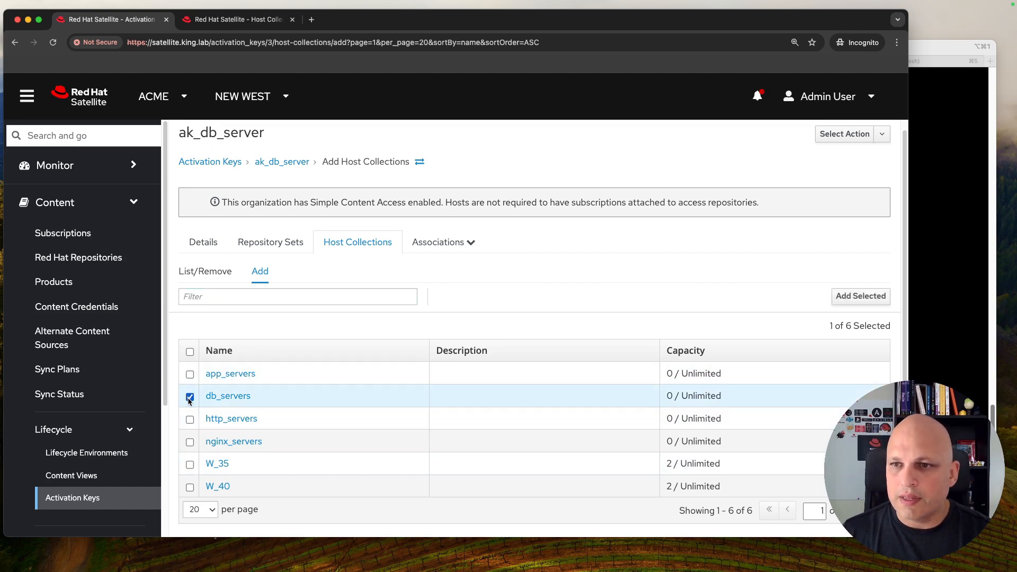
click(862, 298)
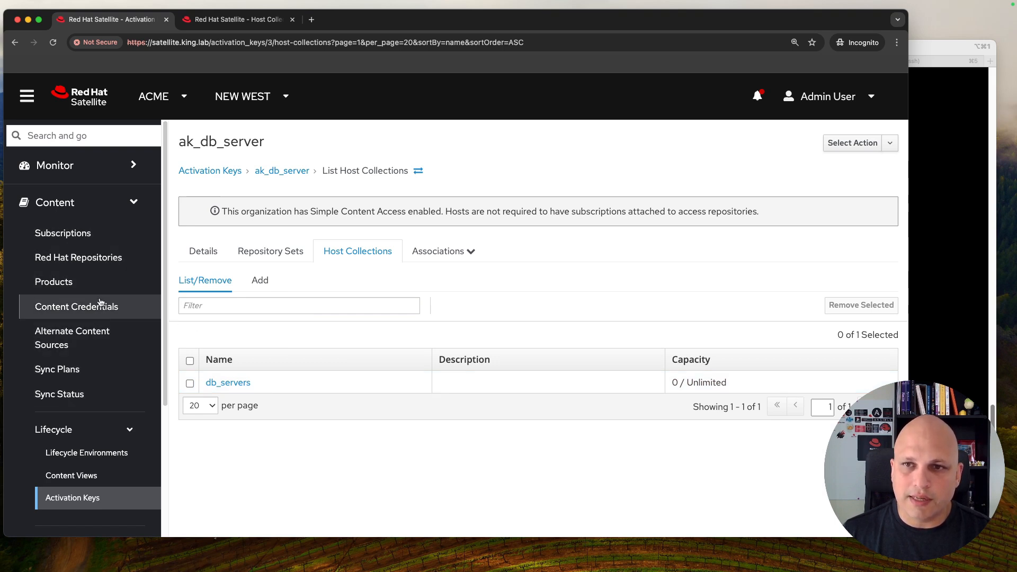
Open the list of content hosts and search it for members of the W_35 host collection.
click(68, 205)
click(78, 249)
click(90, 345)
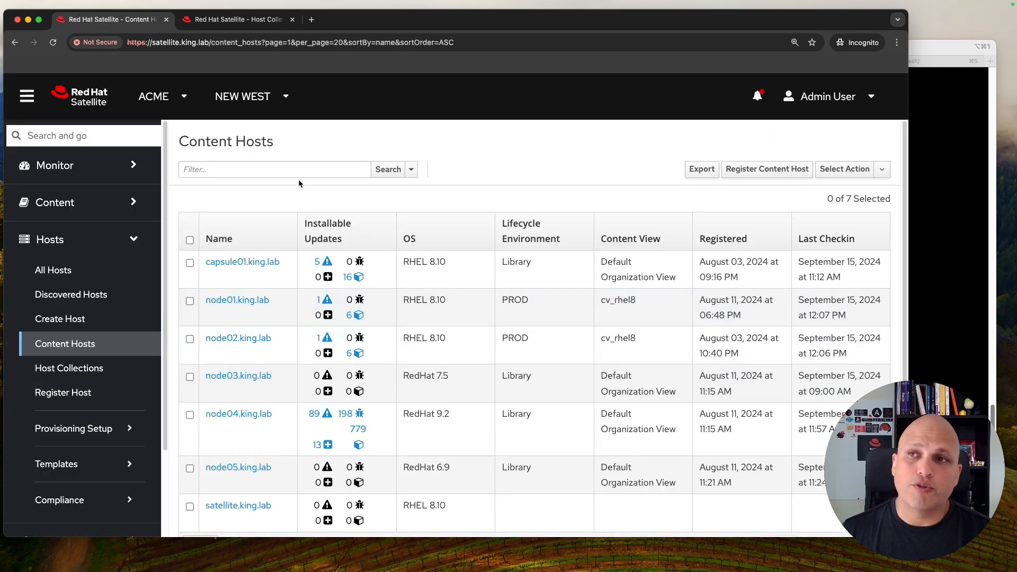
click(290, 168)
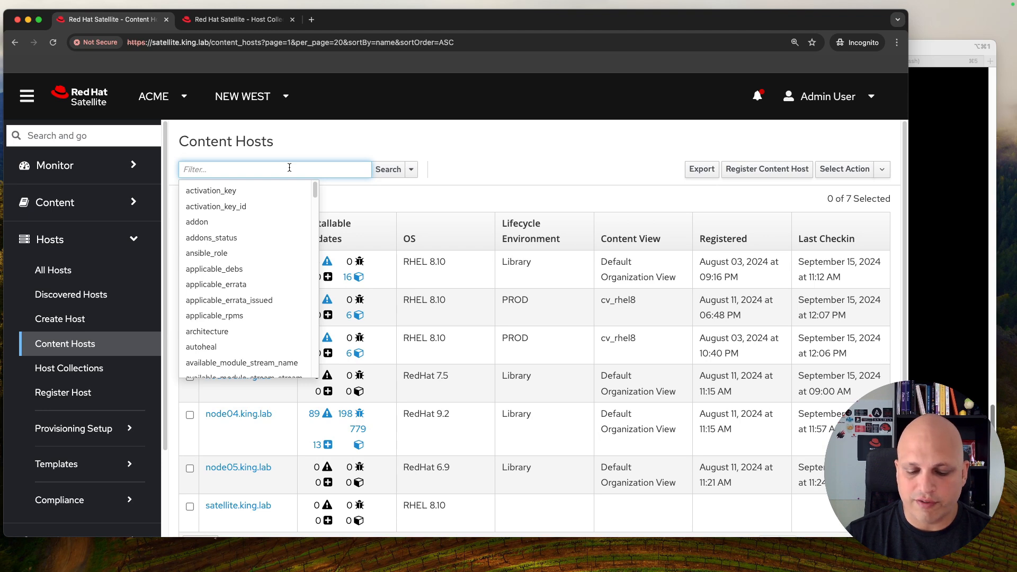
text(host)
key(Down)
key(Return)
text(=)
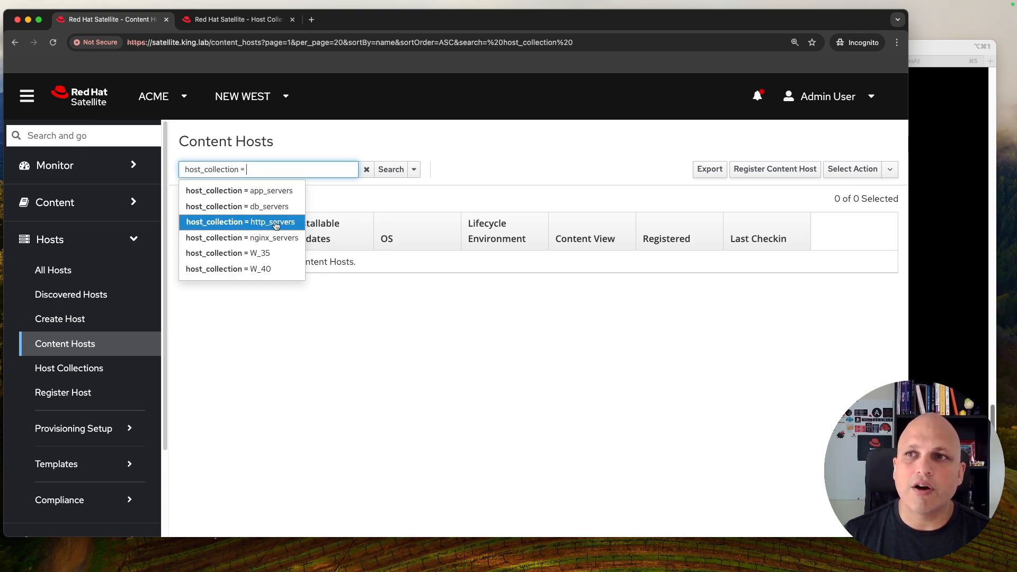
click(263, 253)
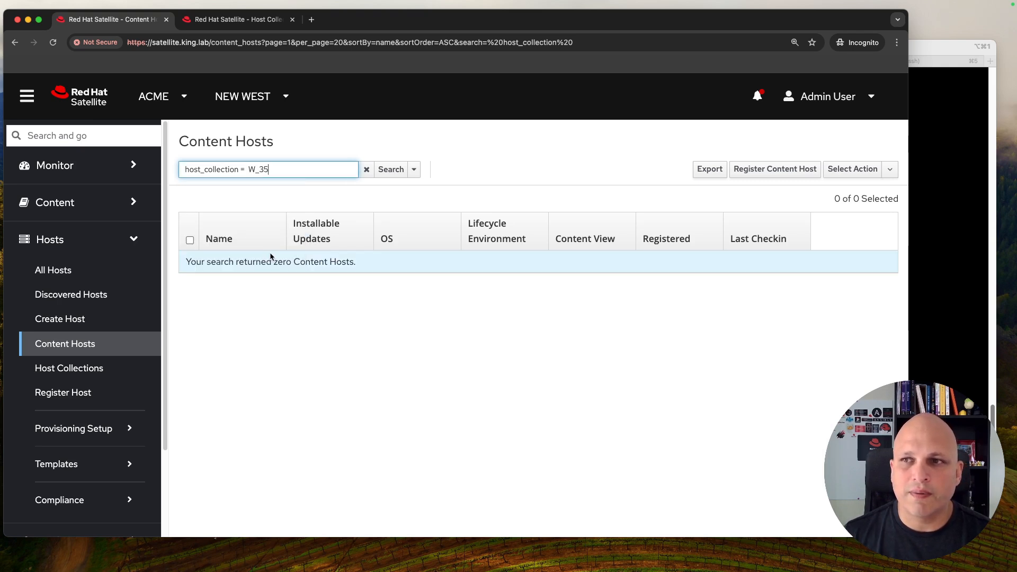
click(391, 171)
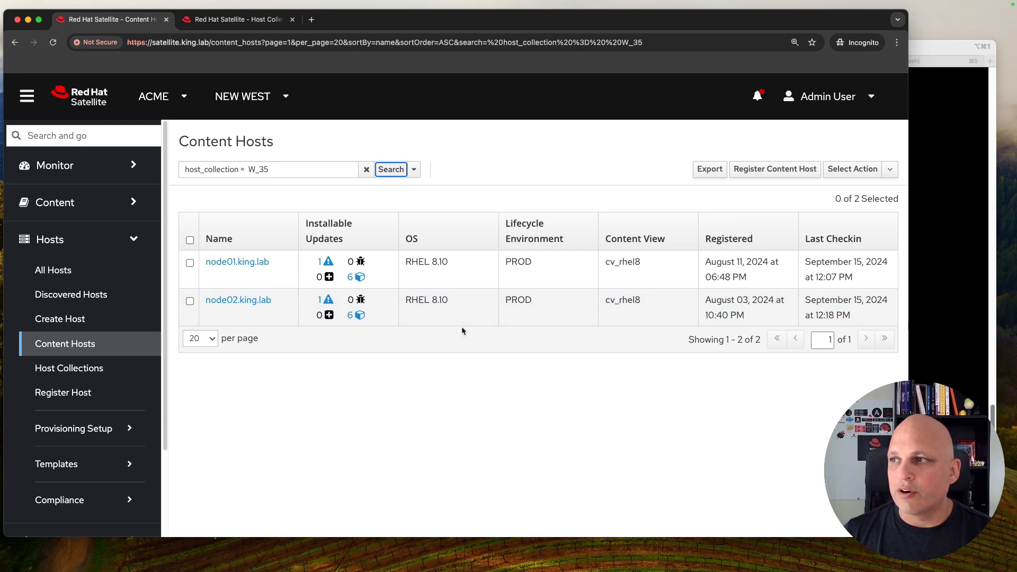
Narrow the content host search to W_35 members whose name equals node01.king.lab.
click(312, 172)
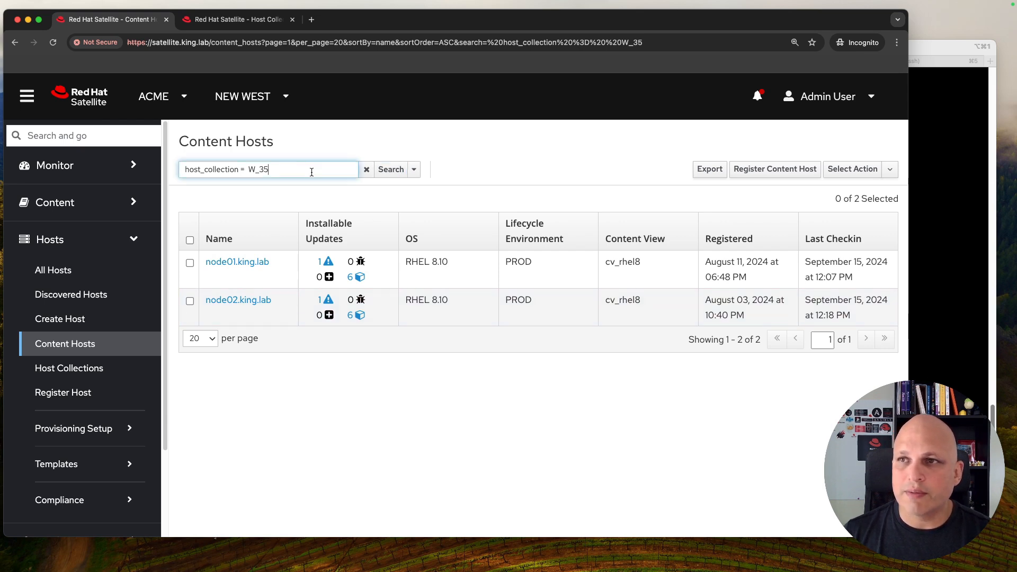
text(and node)
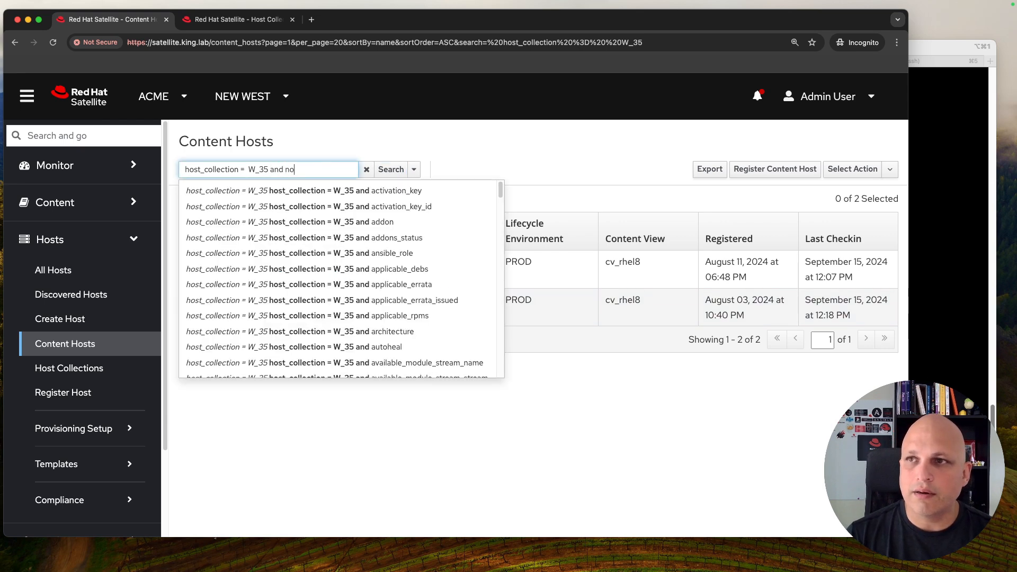
key(BackSpace)
key(BackSpace)
key(BackSpace)
key(BackSpace)
text(name =)
key(Down)
key(Down)
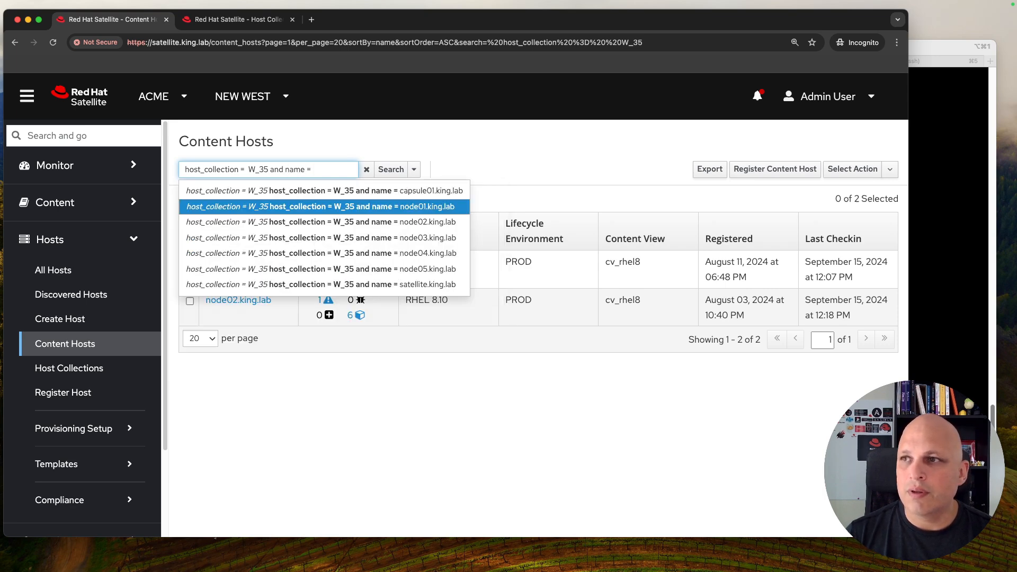
key(Return)
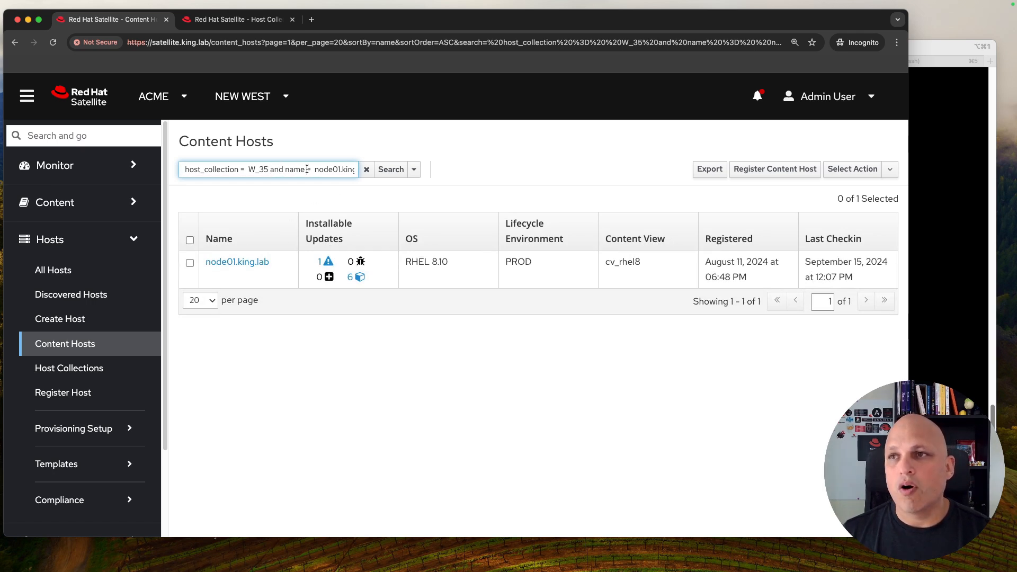
Search W_35 for hosts whose name is not node01.king.lab, and reduce the filter back to host_collection = W_35.
text(!)
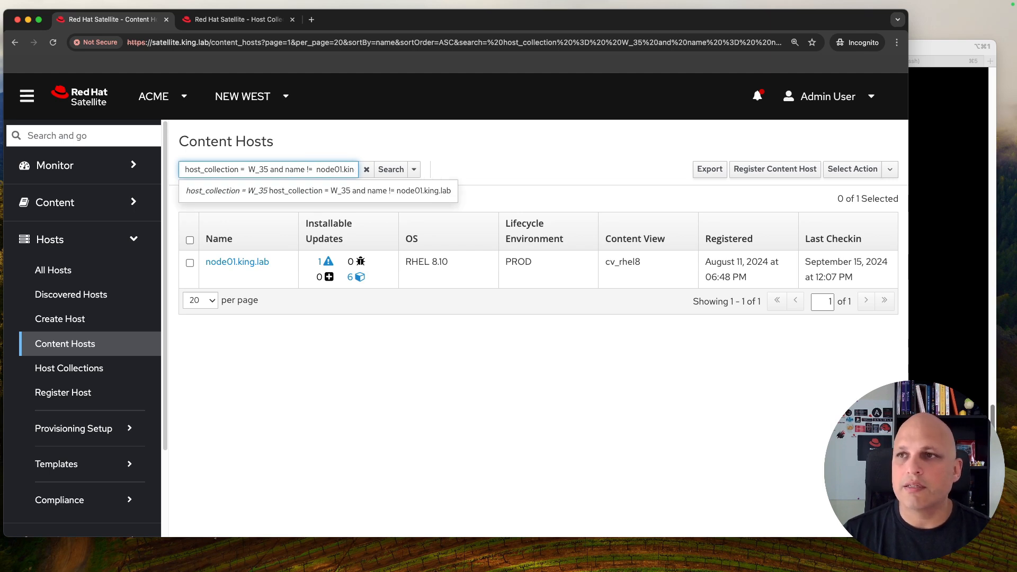
key(Return)
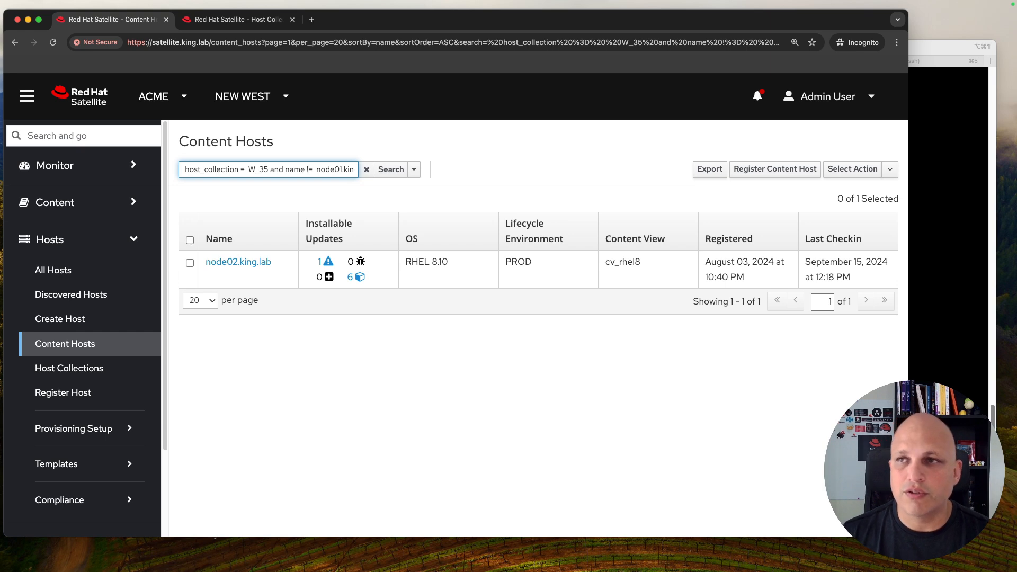
click(309, 169)
key(BackSpace)
key(alt+Left)
key(shift+super+Right)
key(BackSpace)
key(Return)
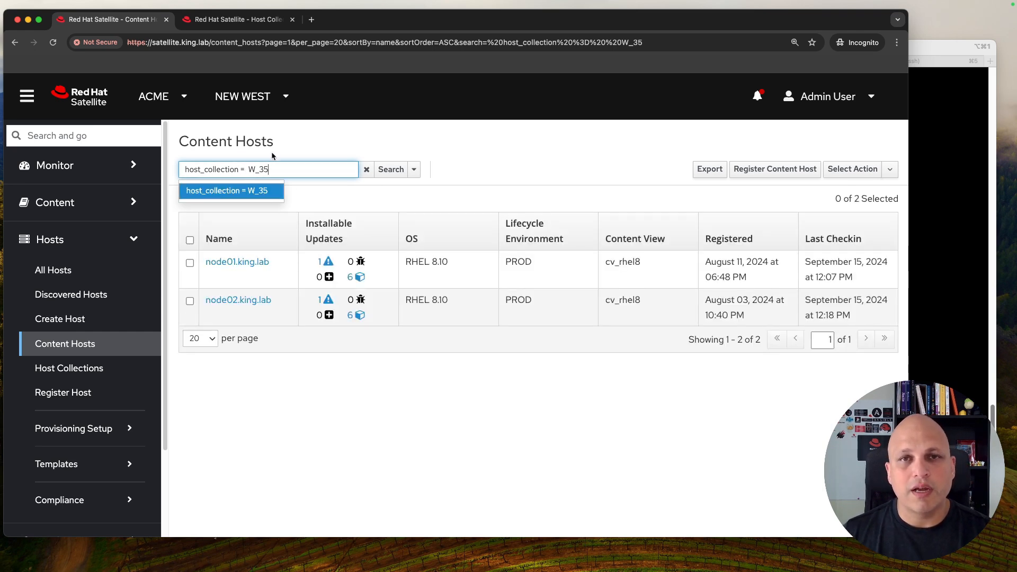
click(481, 162)
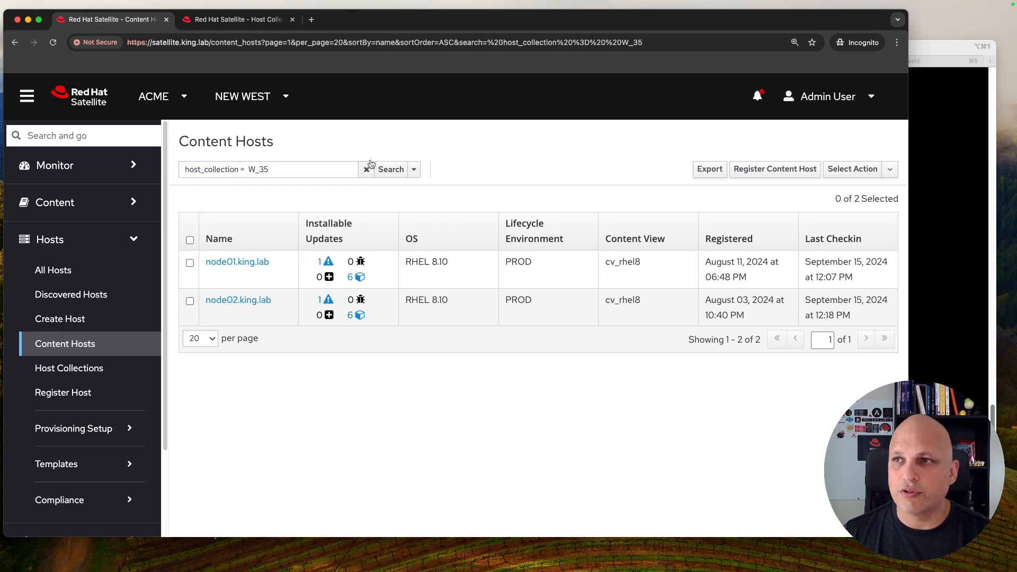
Start a new remote job in the Commands category and target the W_35 host collection.
click(95, 173)
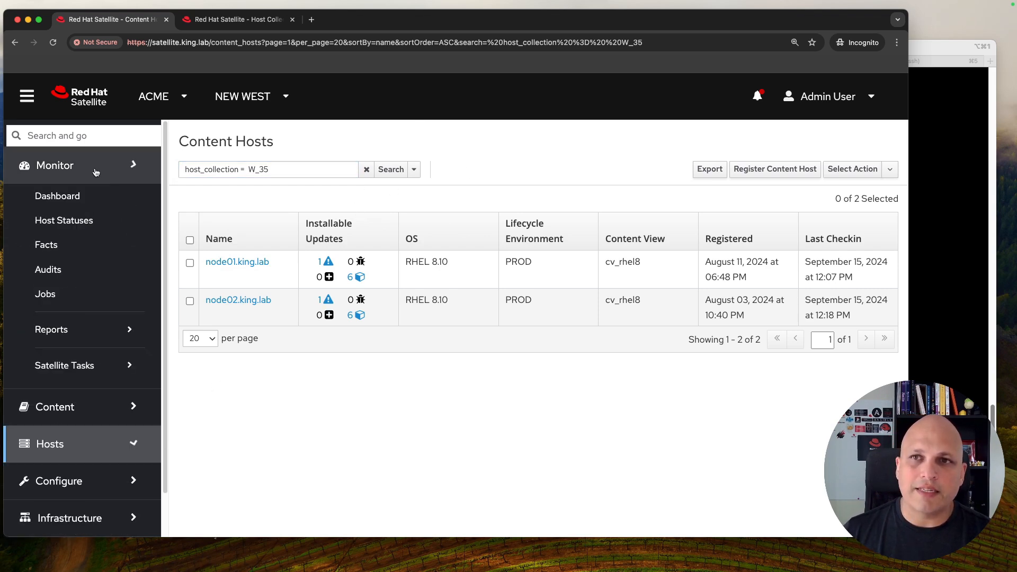
click(94, 294)
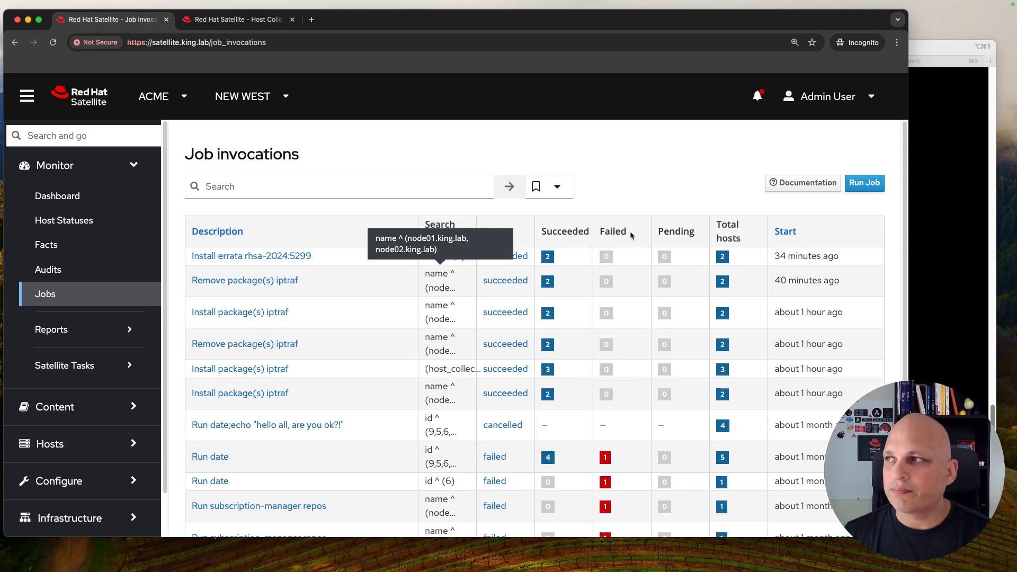
click(861, 185)
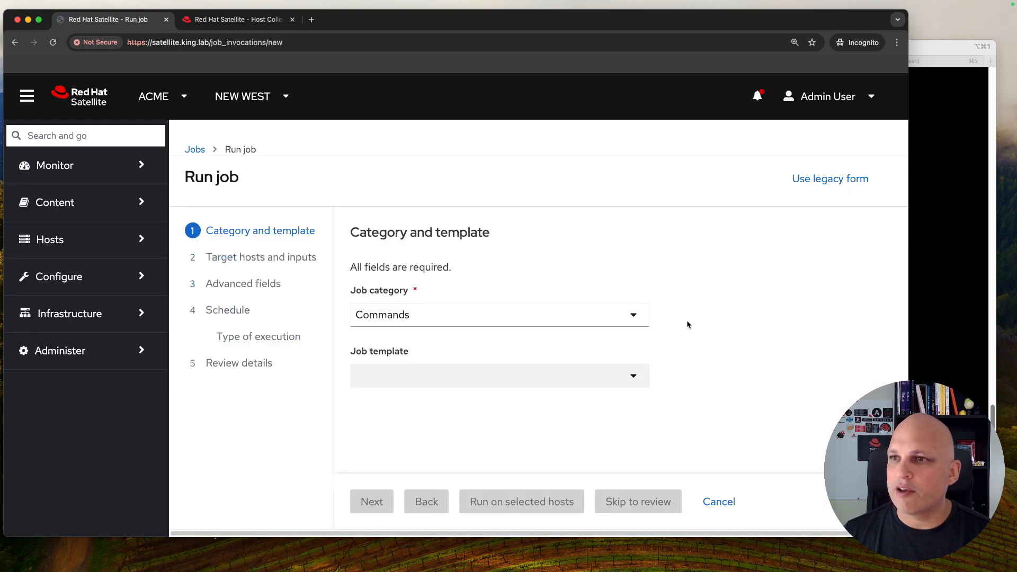
click(371, 501)
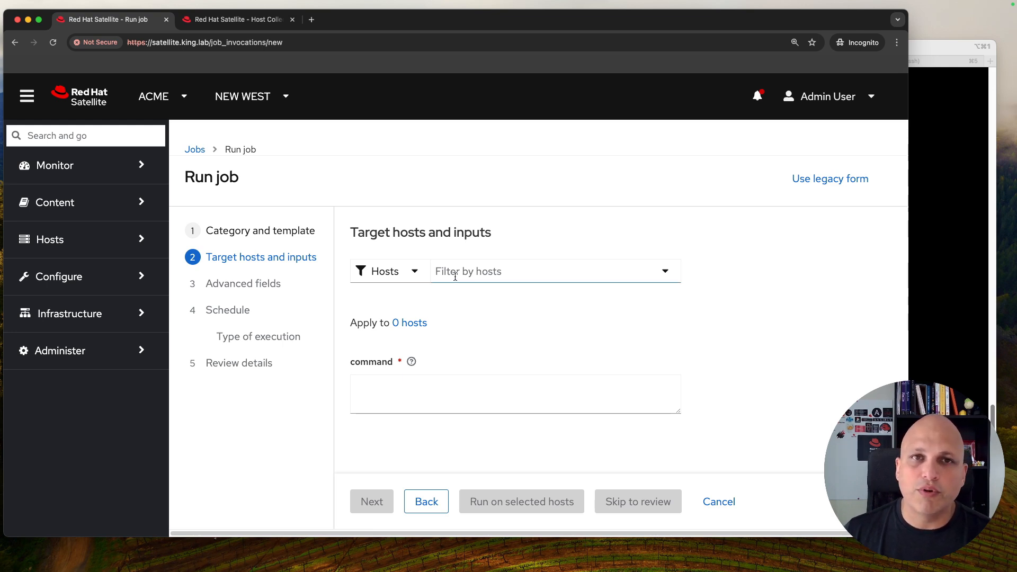
click(415, 272)
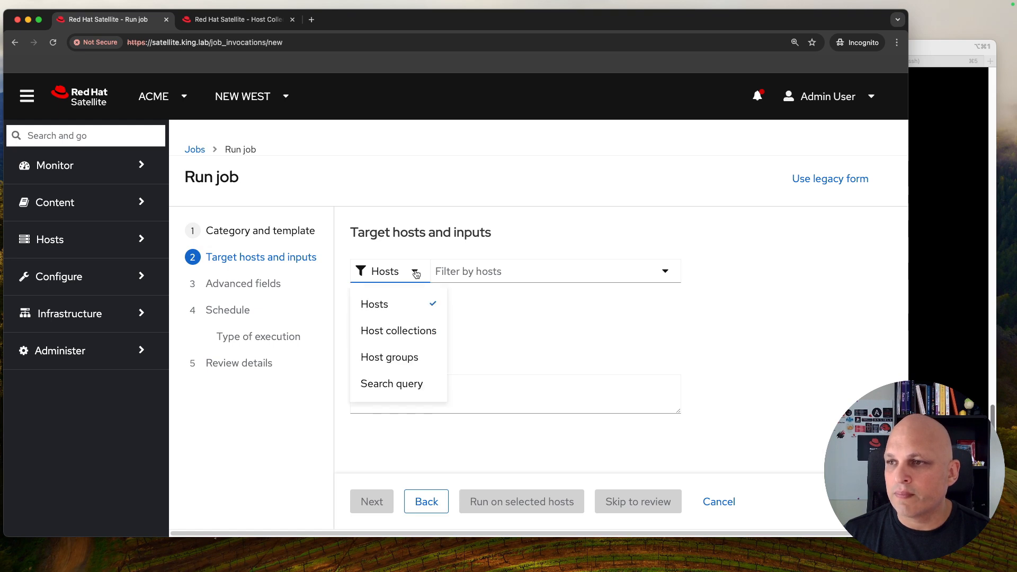
click(413, 332)
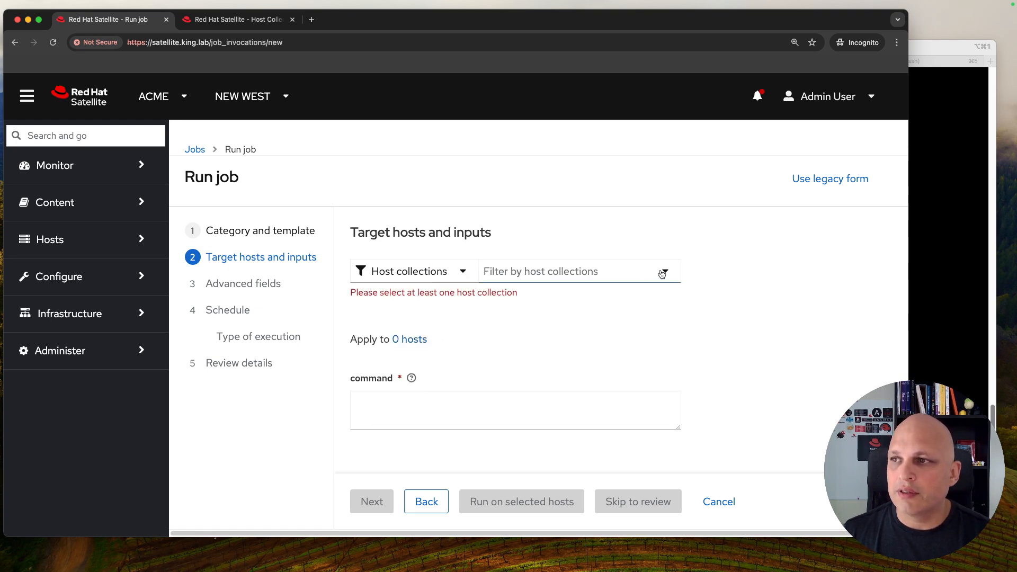
click(662, 273)
click(523, 411)
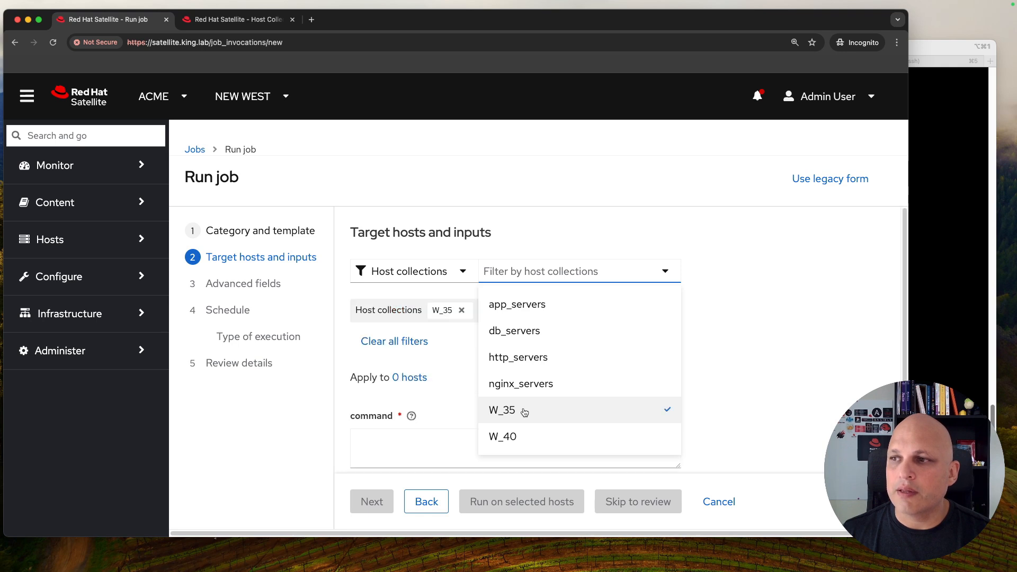
click(767, 293)
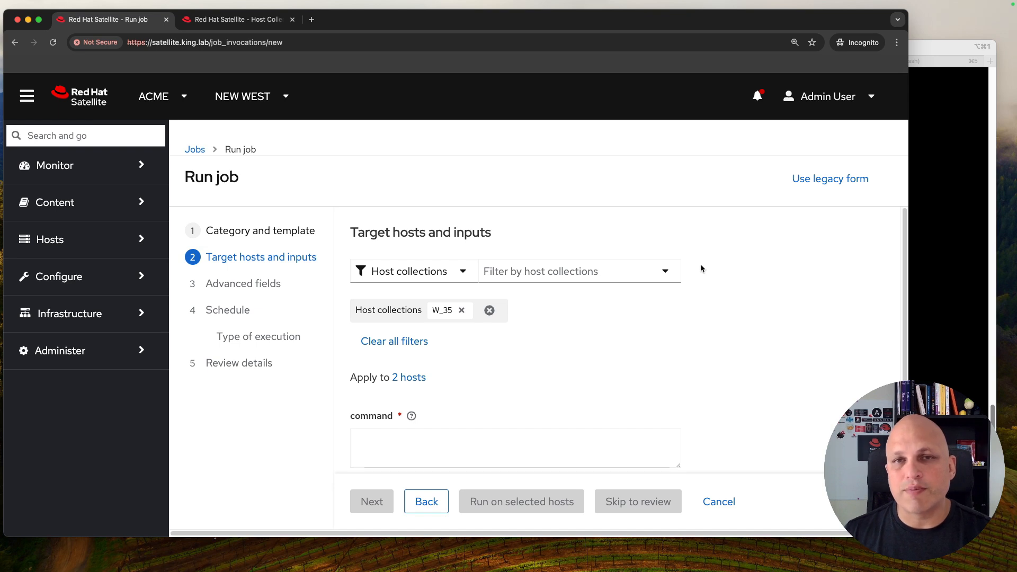
Set the job command to date and preview the hosts it applies to.
click(446, 446)
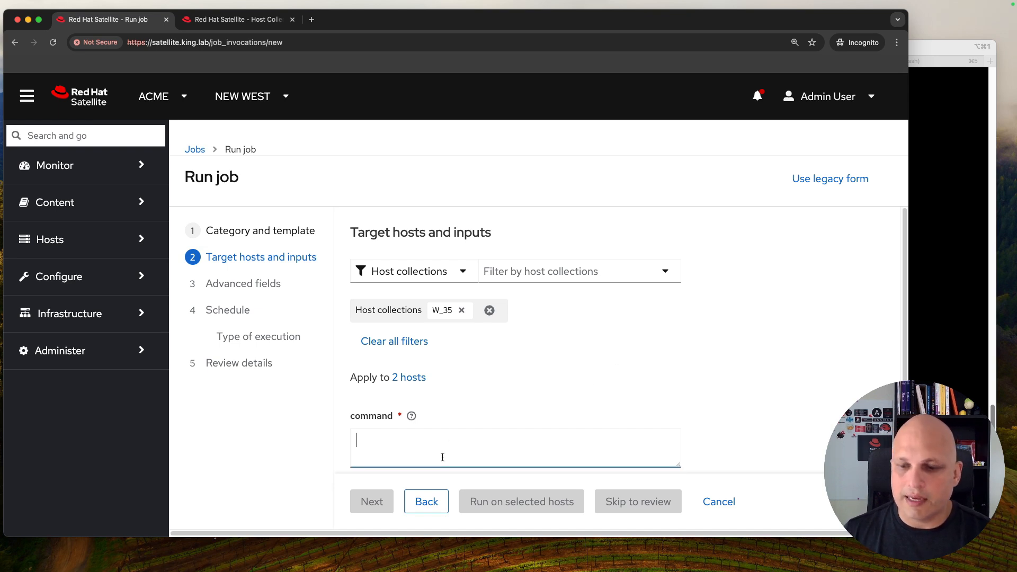
text(date)
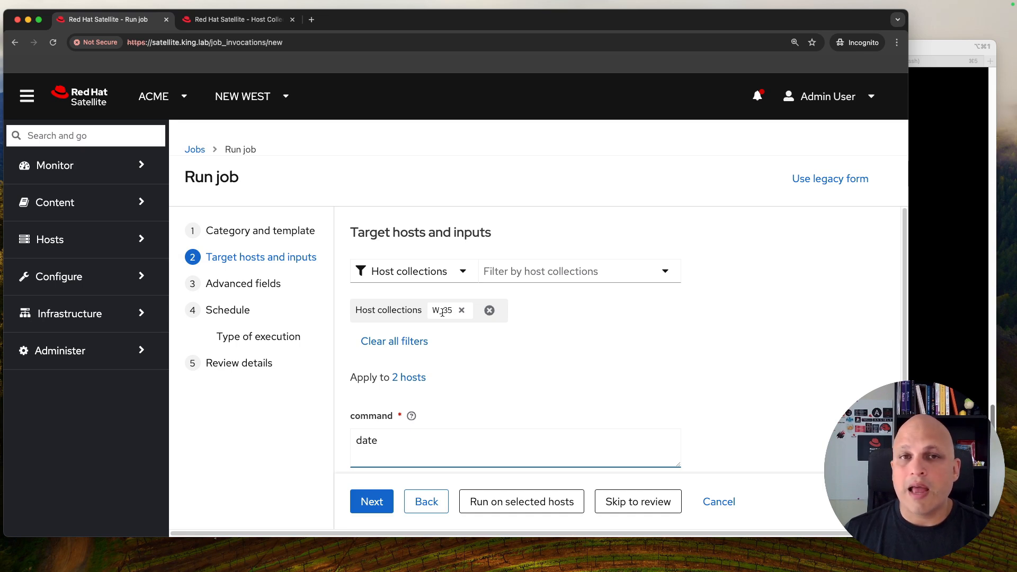
click(408, 379)
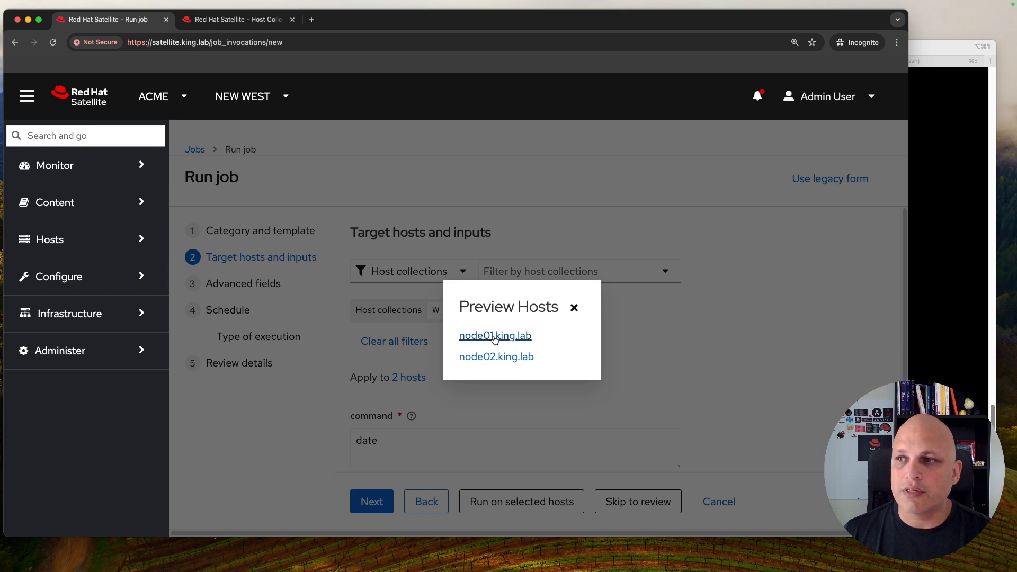
click(574, 307)
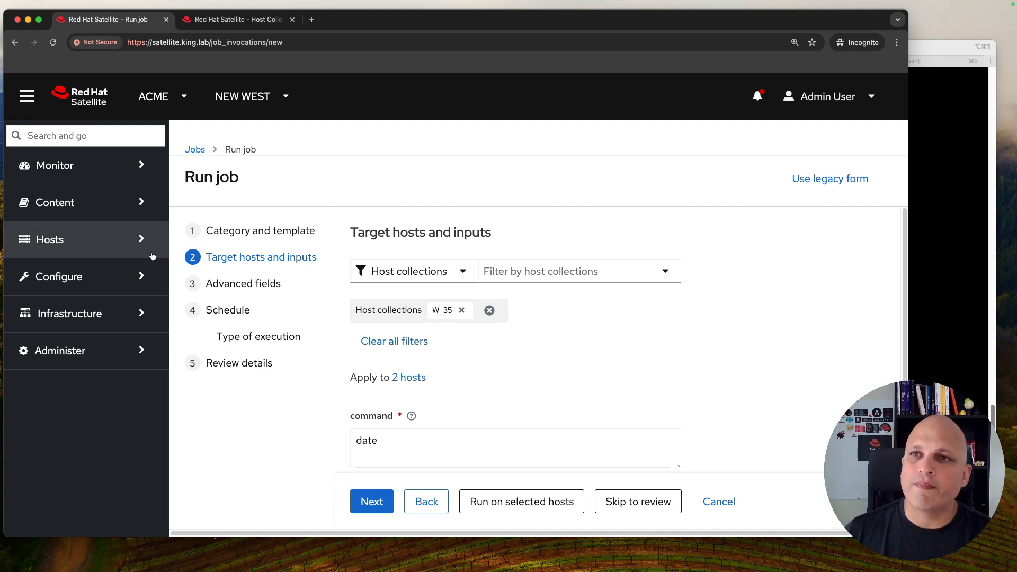
Add node03.king.lab to the W_35 host collection and list the collection's member hosts.
click(75, 233)
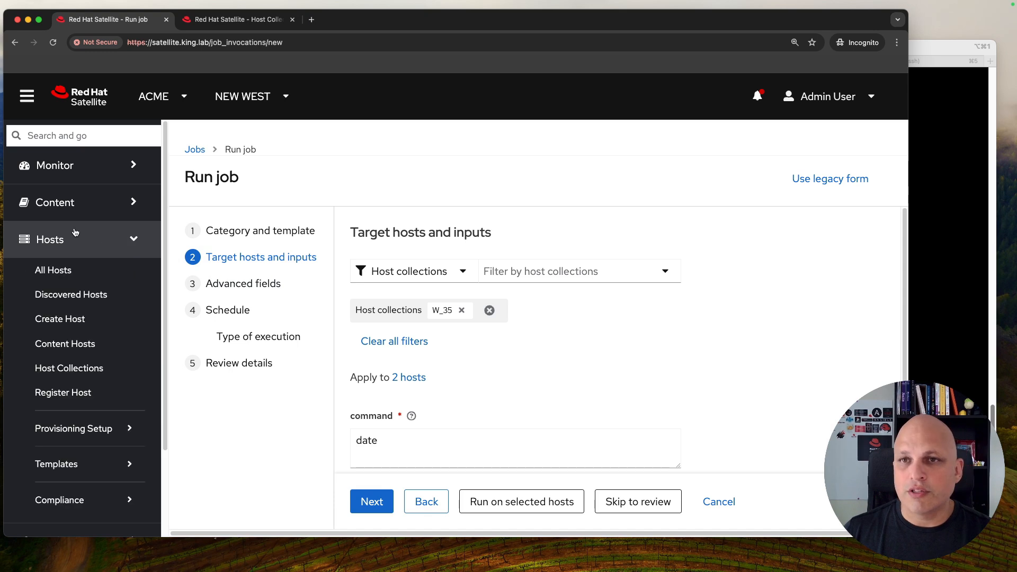
click(93, 369)
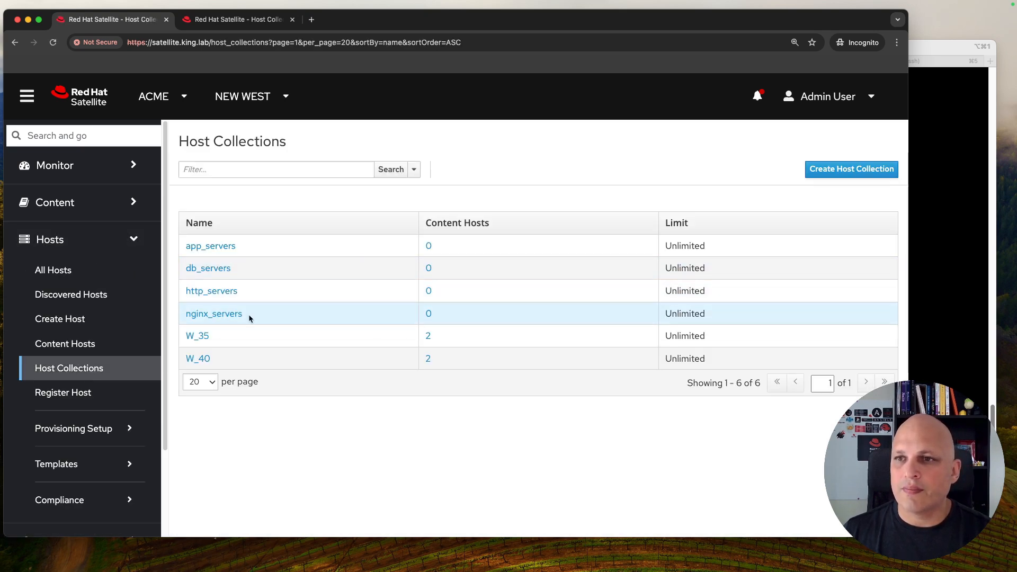
click(212, 341)
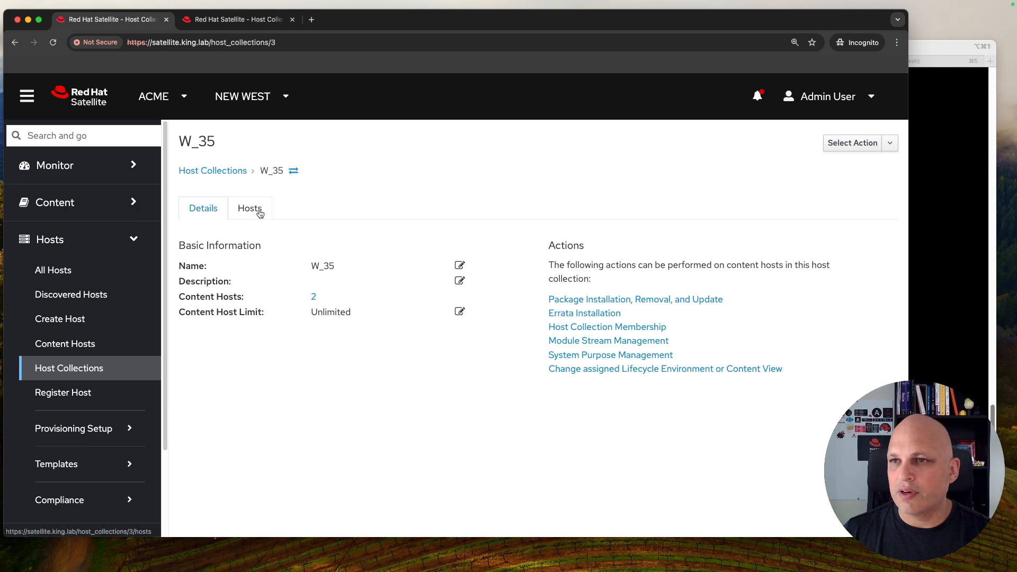
click(253, 208)
click(253, 238)
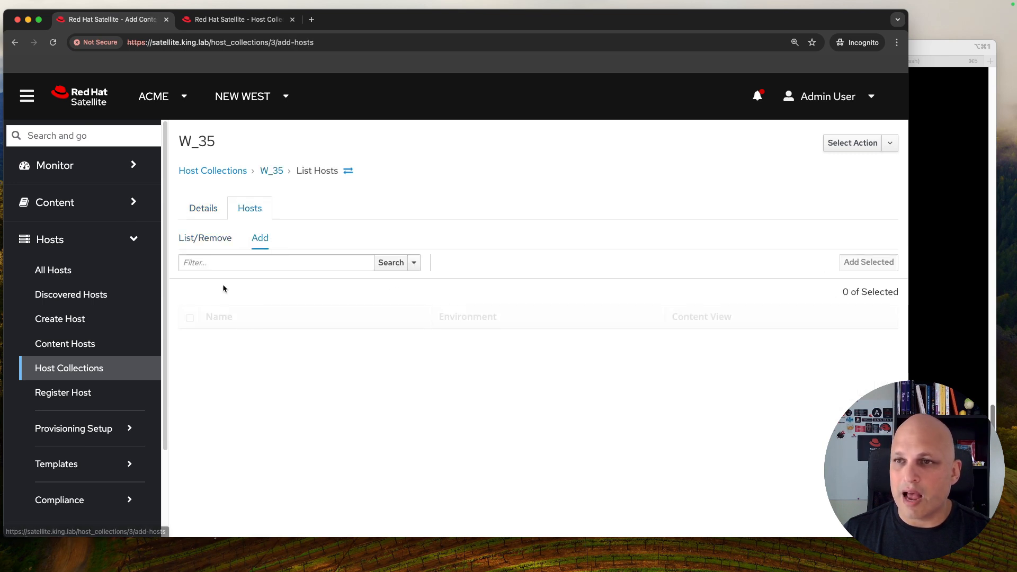
click(223, 239)
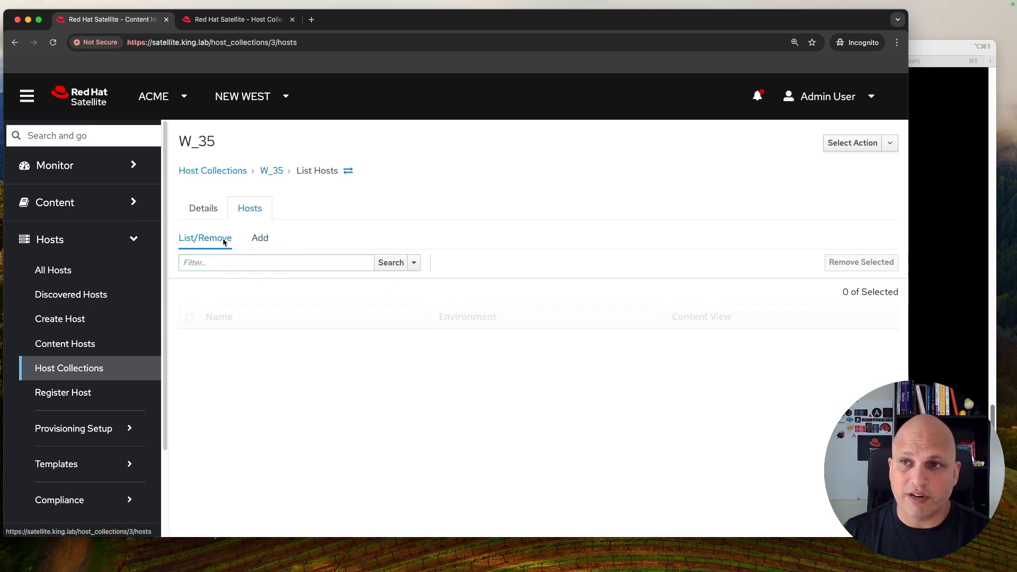
click(257, 238)
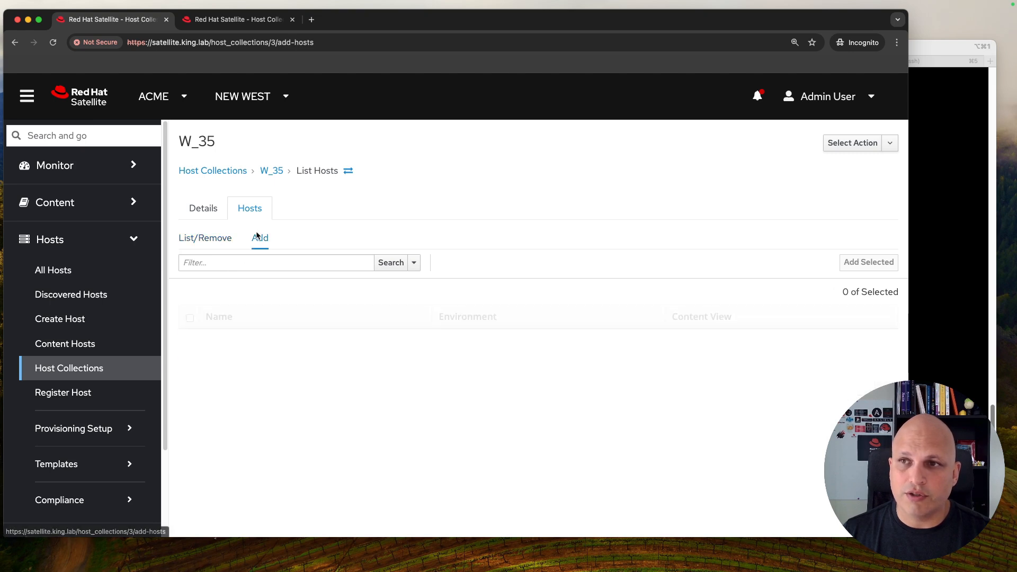
click(189, 363)
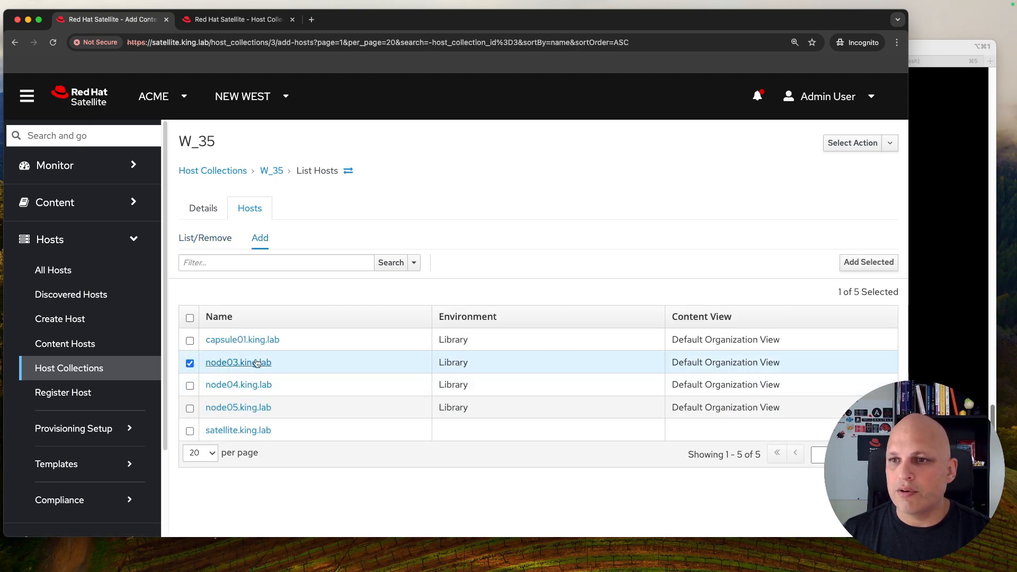
click(866, 263)
click(221, 238)
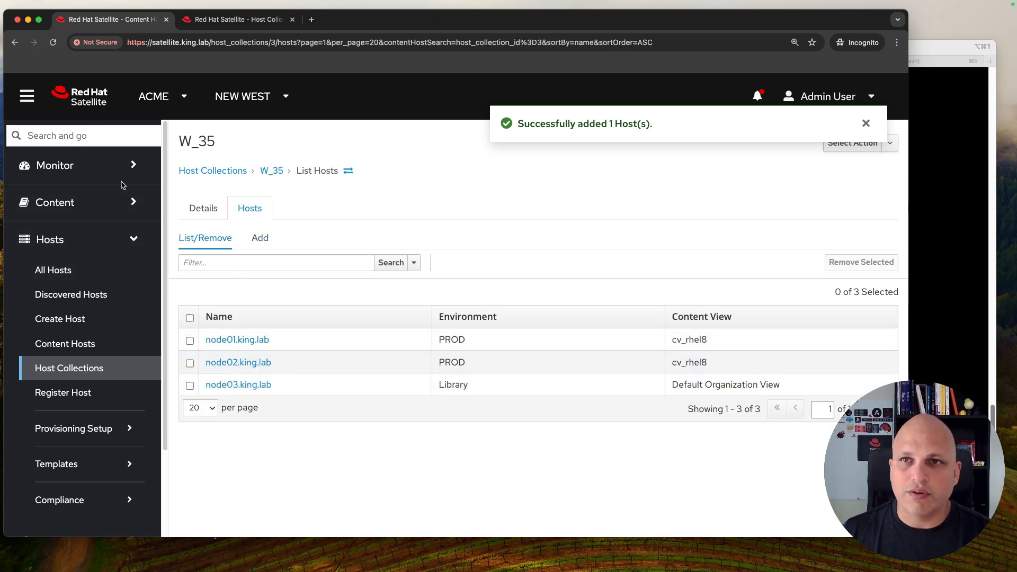
Start a new remote job with the Commands category and the Run Command - Script Default template, and continue to the target hosts.
click(63, 166)
click(46, 296)
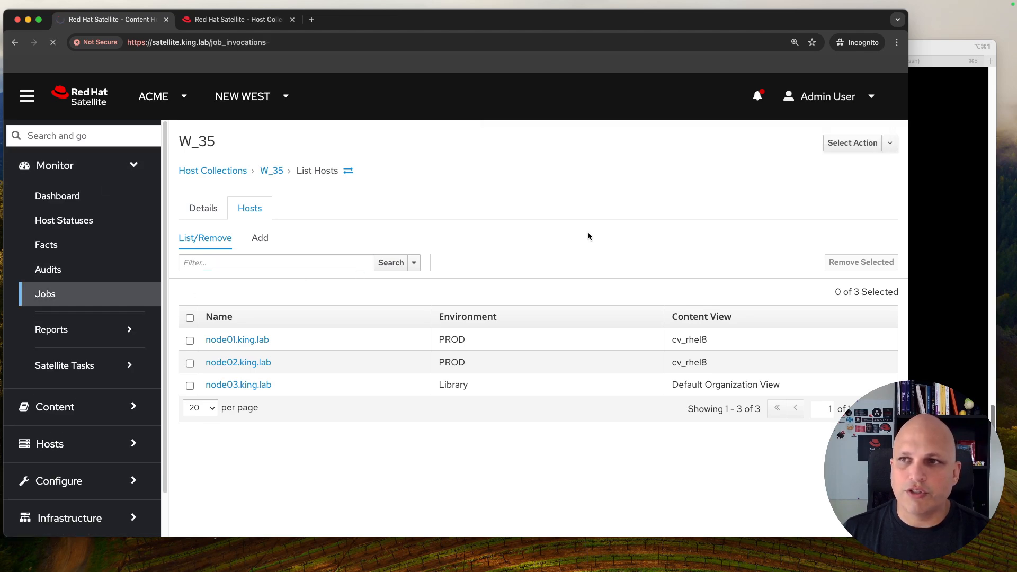
click(865, 183)
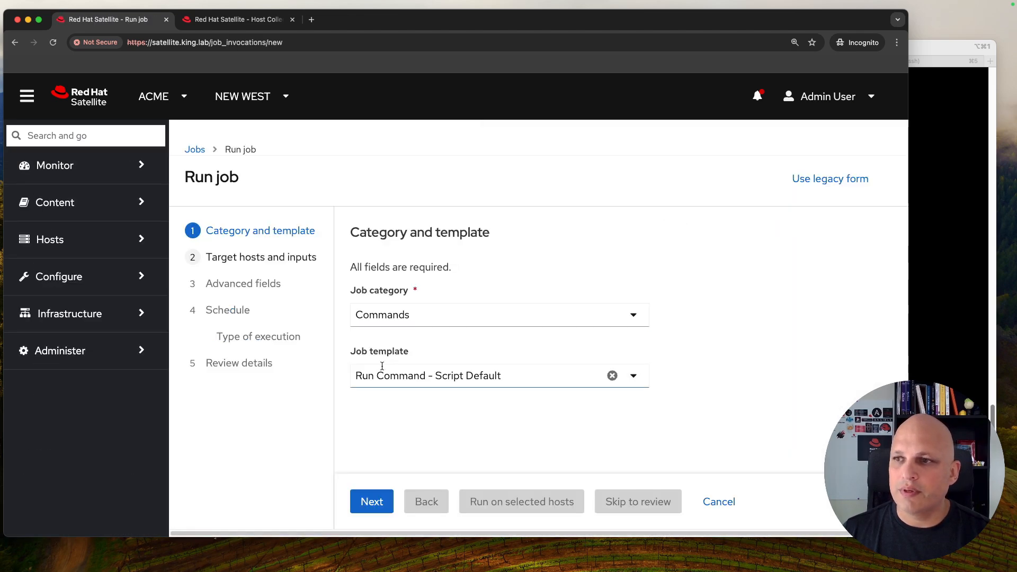
click(371, 501)
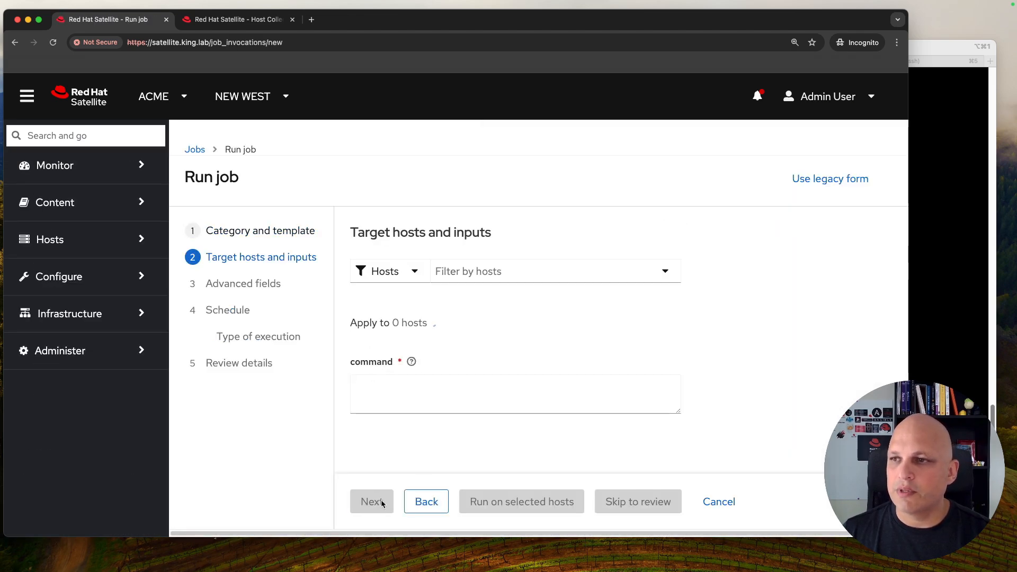
Target the job at the W_35 host collection and preview the hosts it applies to.
click(416, 271)
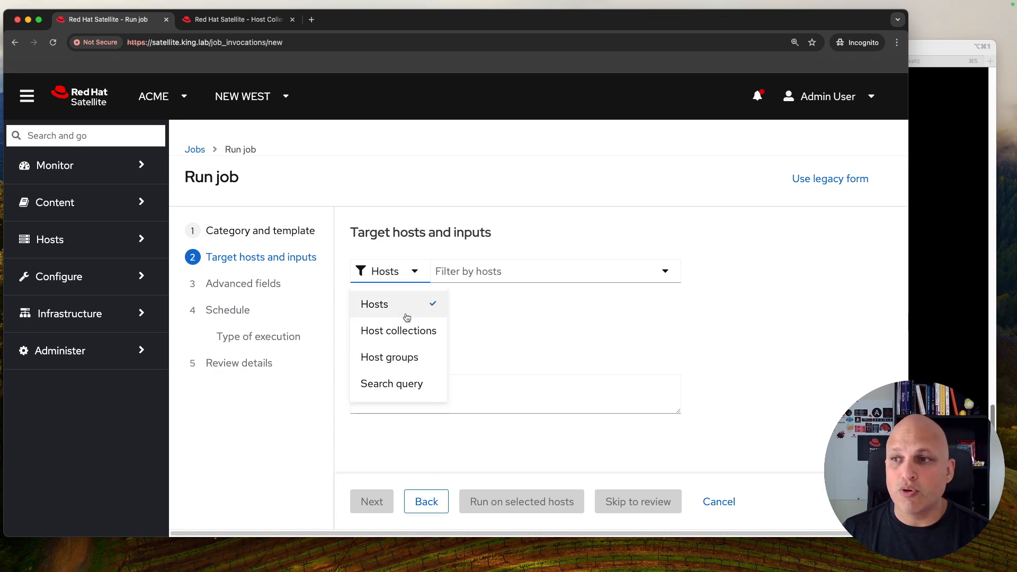
click(408, 331)
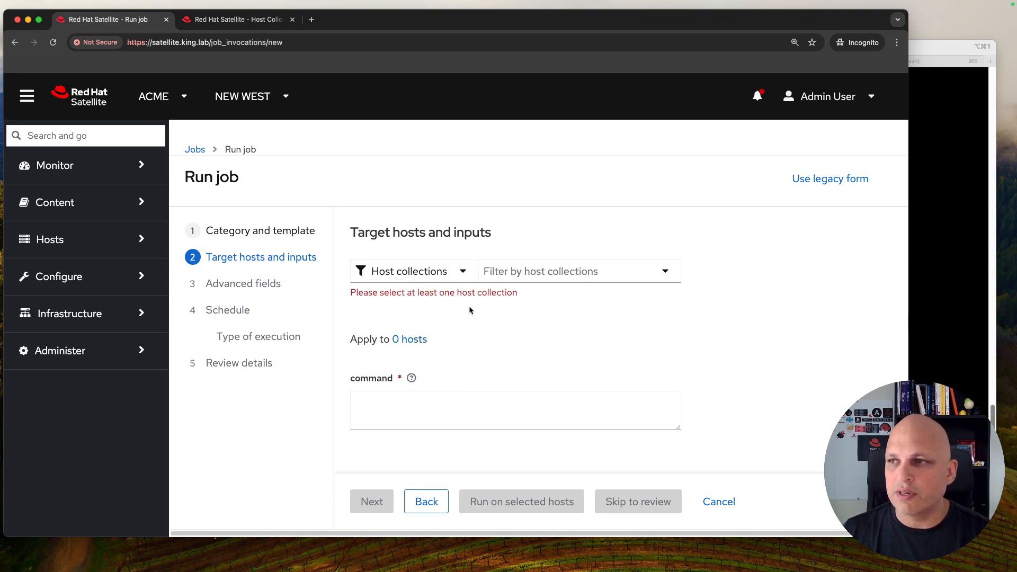
click(572, 272)
click(518, 413)
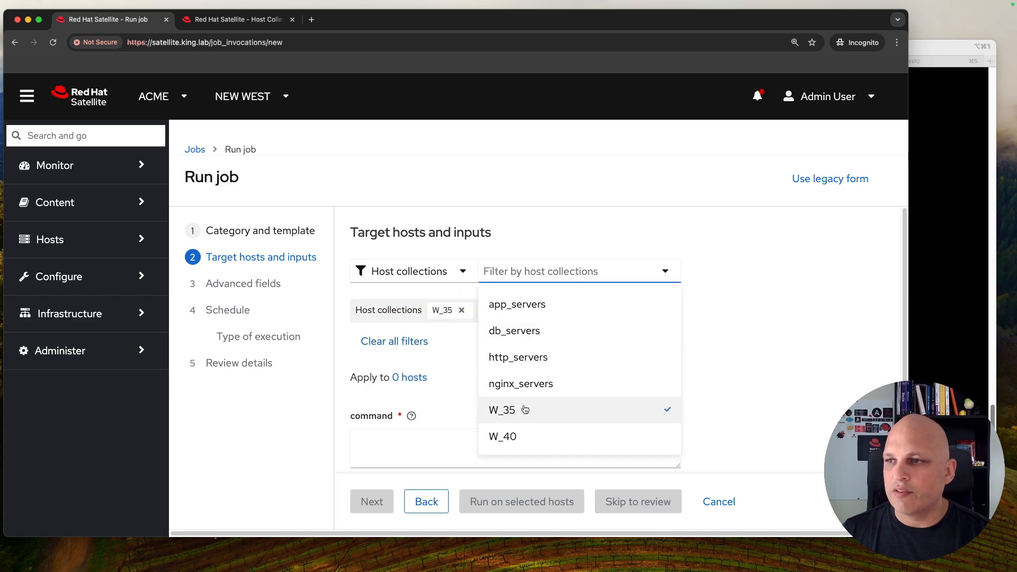
click(772, 290)
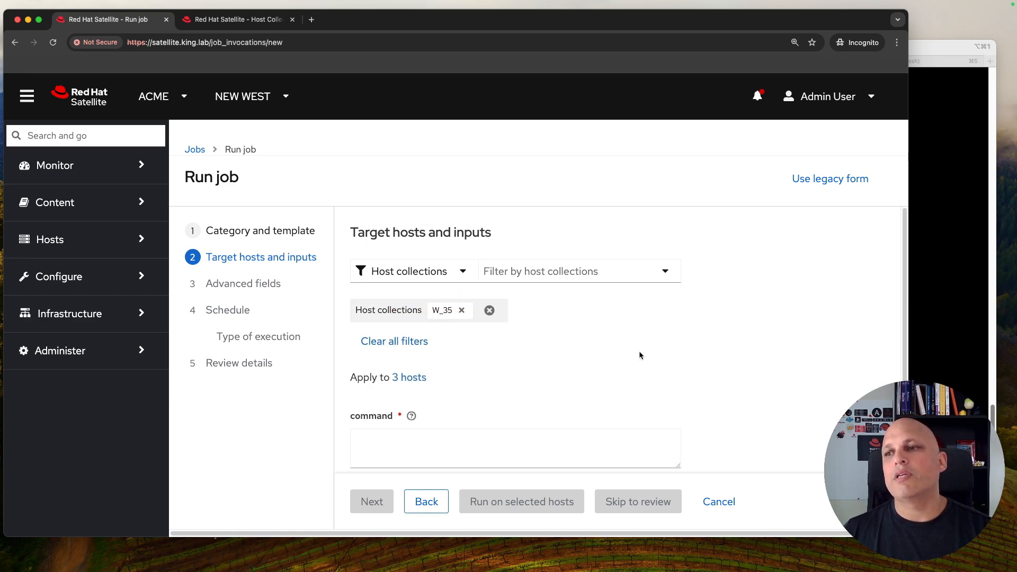
click(410, 378)
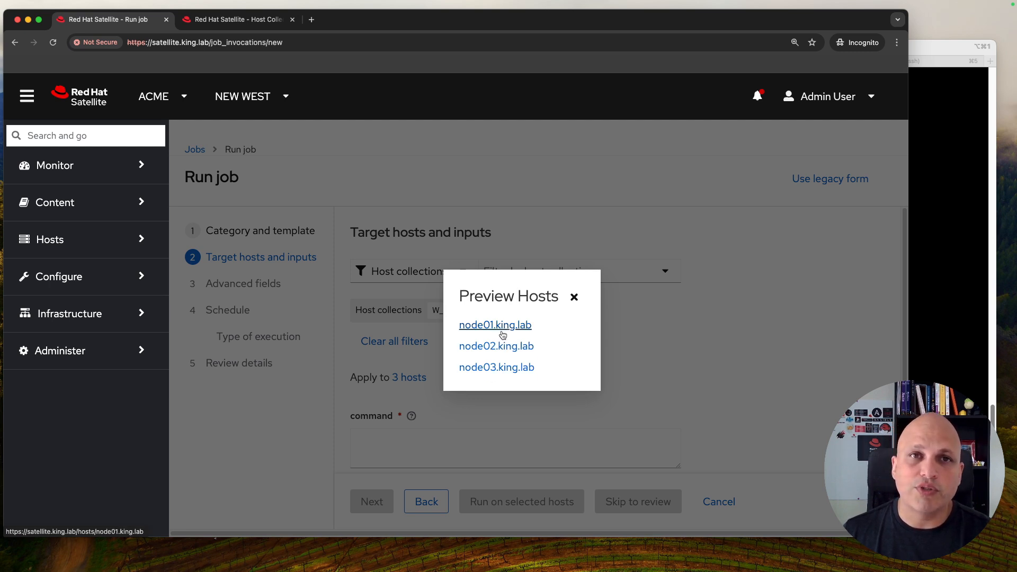
click(574, 297)
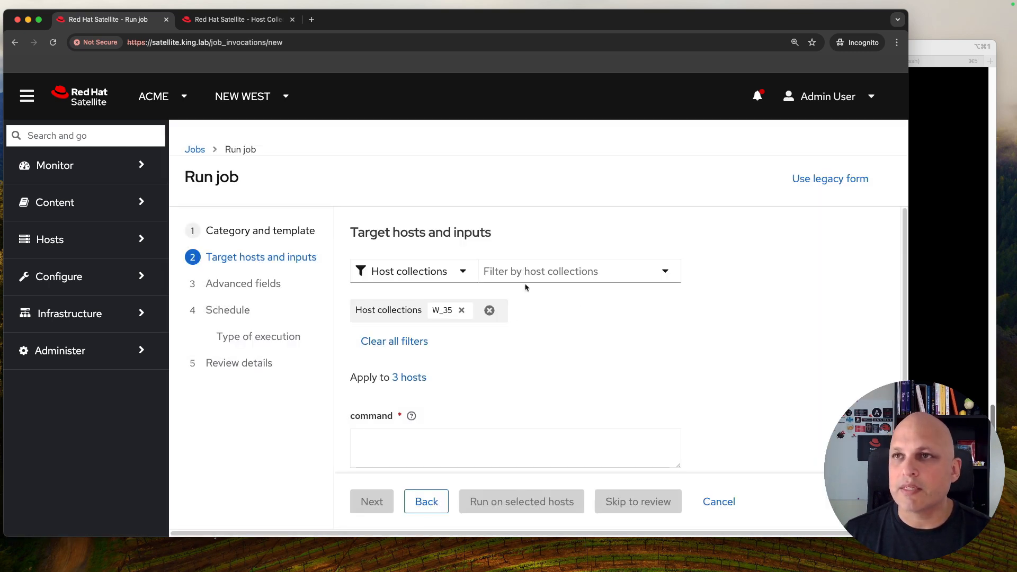